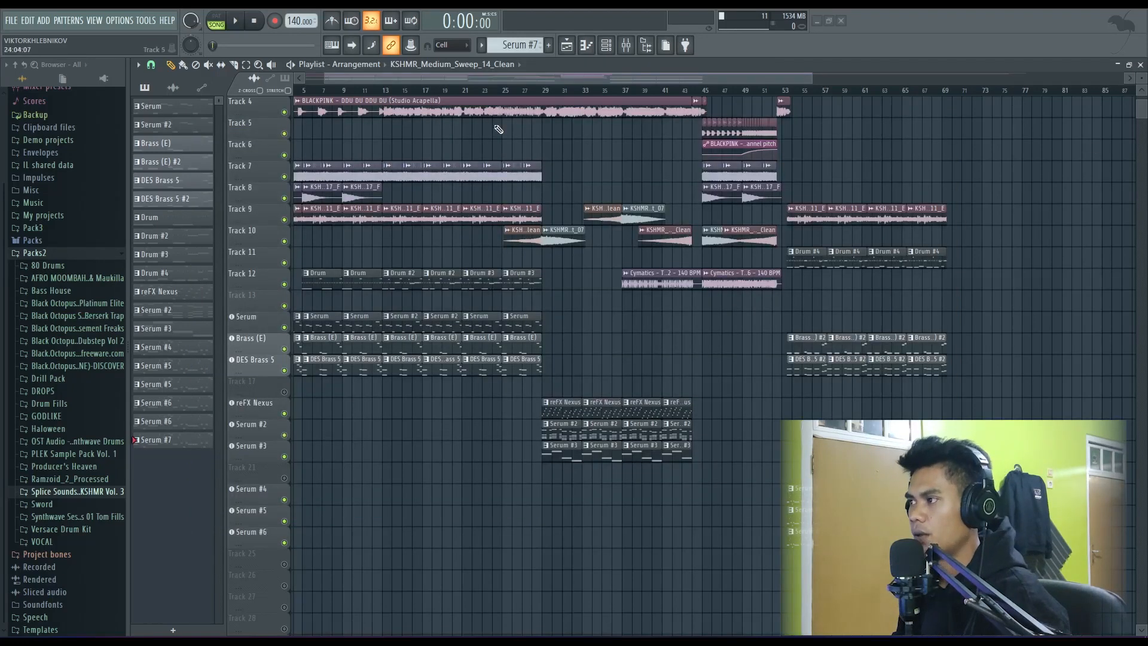
- Unmute tracks 1 and 2 and delete the acapella clip on track 3
drag(423, 84, 365, 82)
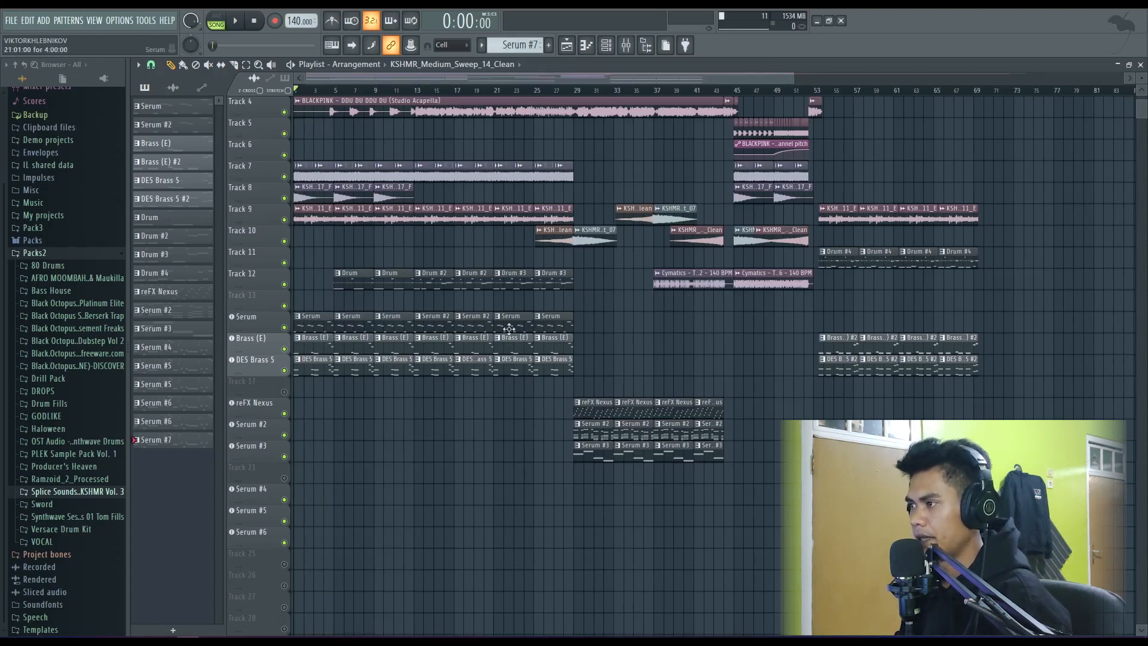
scroll(422, 326, up, 3)
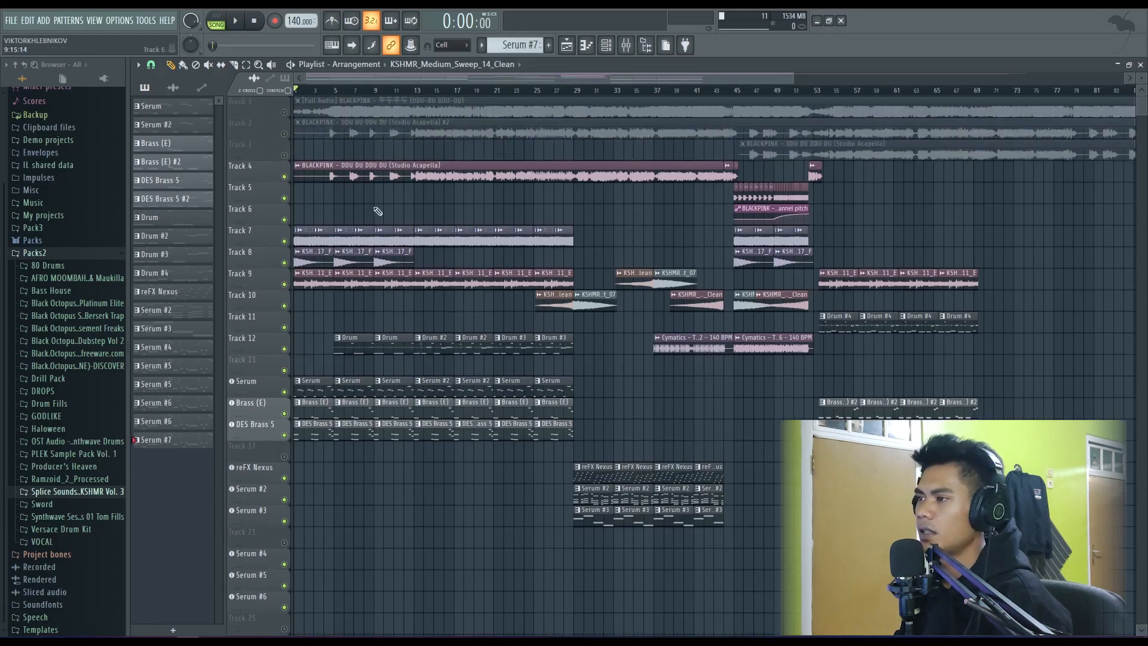
click(284, 113)
click(284, 133)
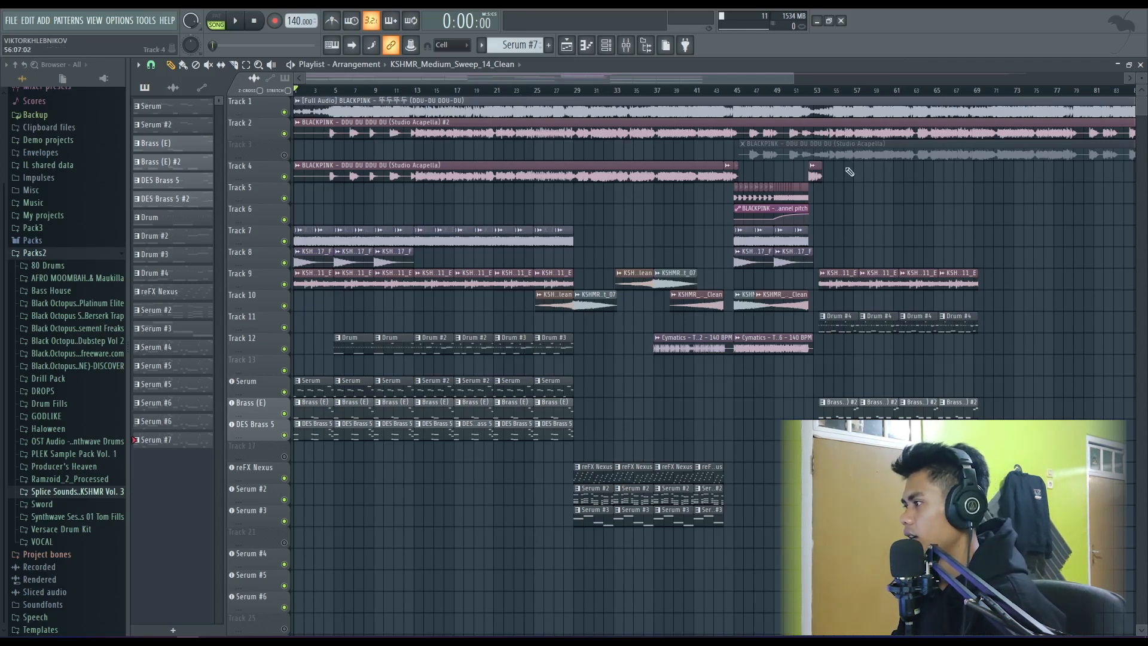
right_click(758, 158)
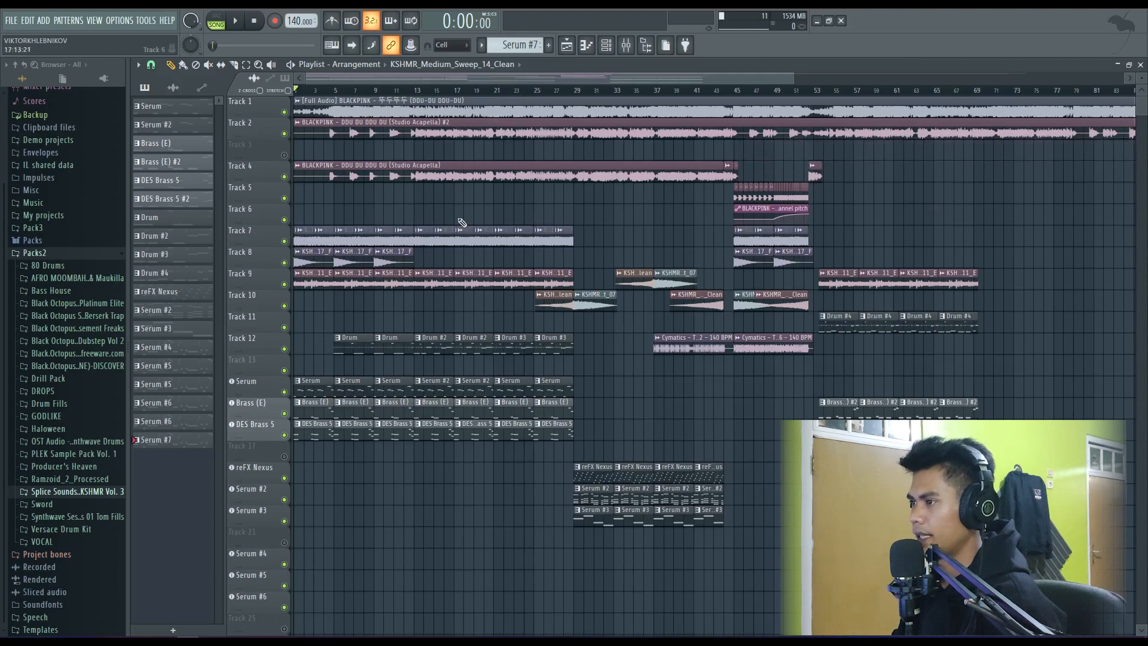
scroll(338, 216, down, 2)
scroll(336, 215, up, 2)
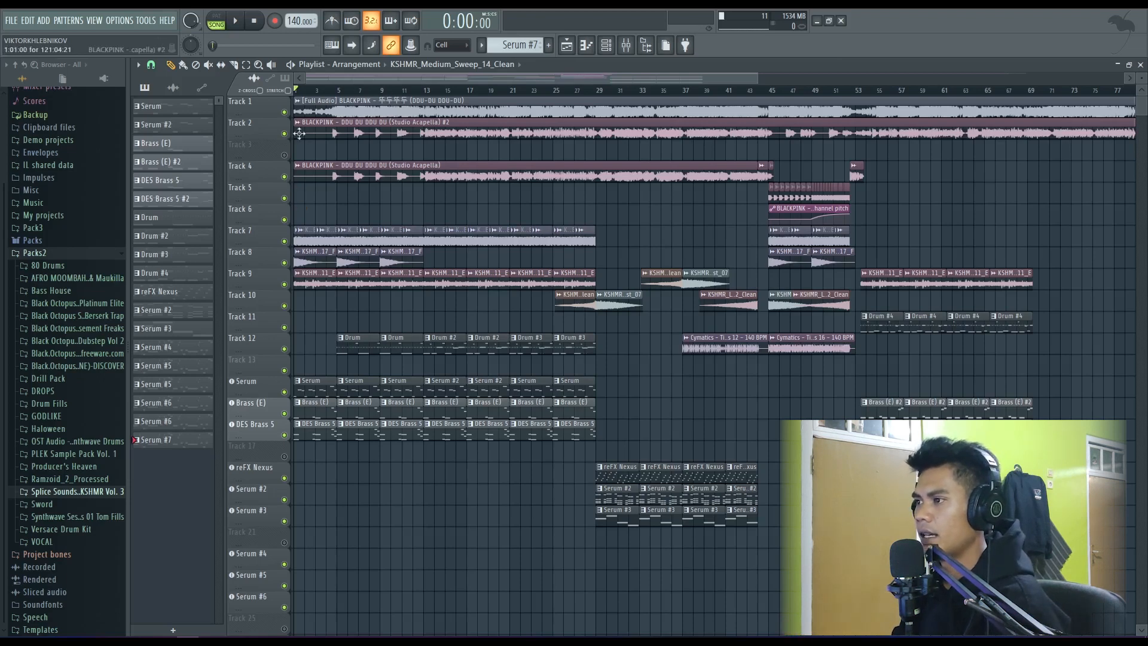
- Choose the full-song audio clip on track 1 as the active clip and mute track 2
click(325, 111)
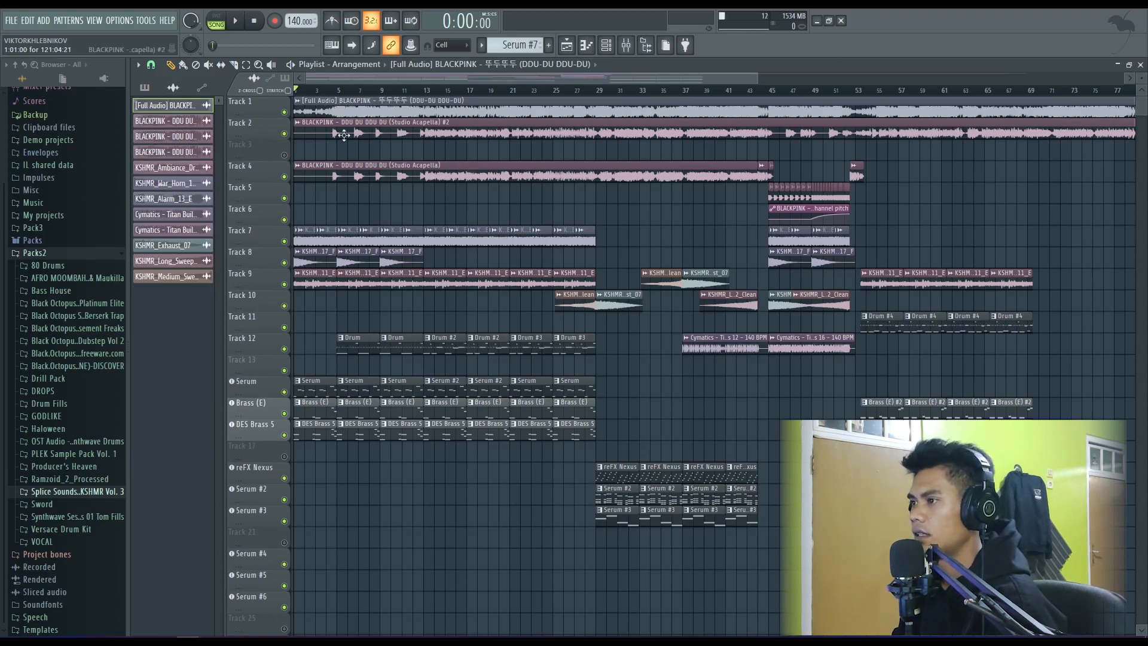
click(284, 134)
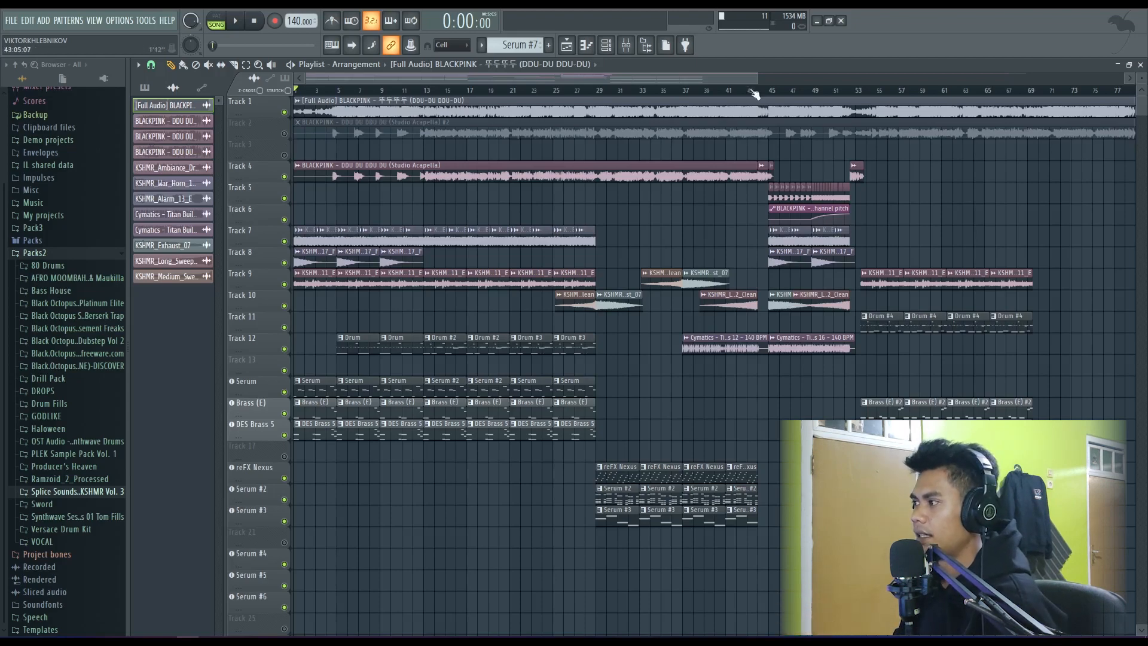
drag(757, 80, 543, 81)
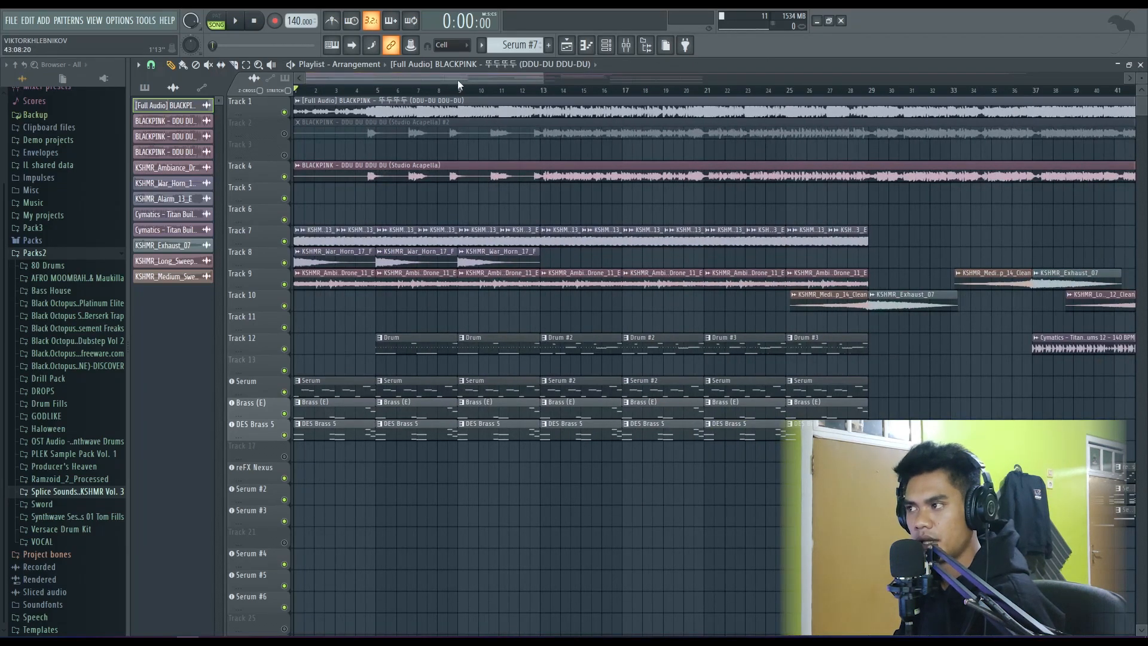
drag(541, 77, 569, 82)
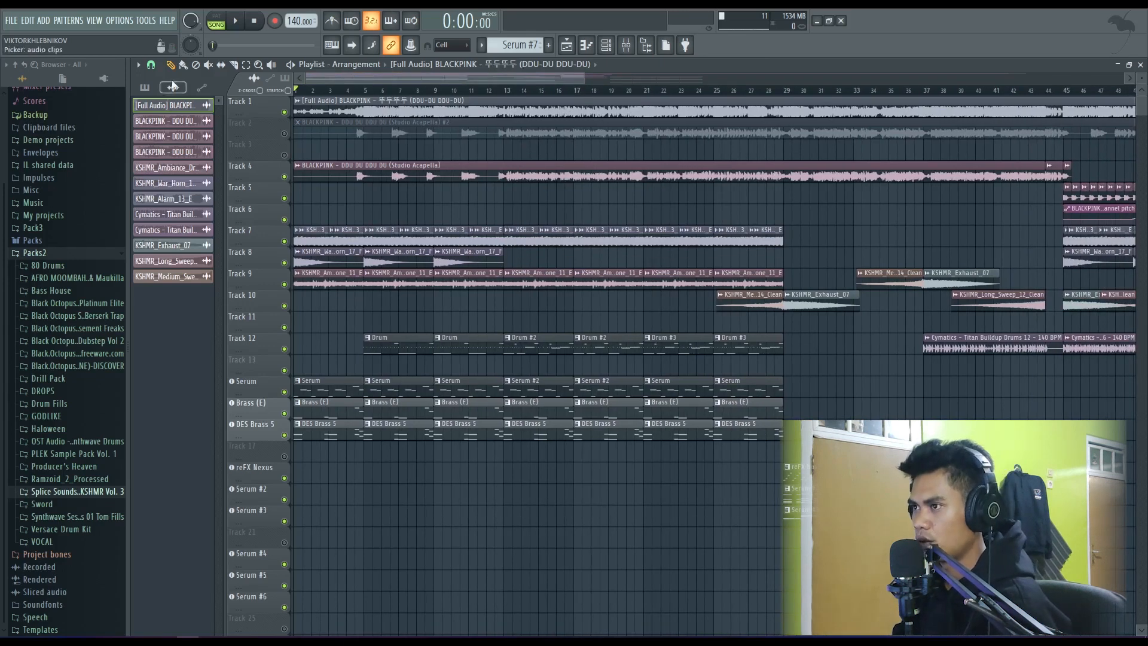
- Show the project's audio clips in the picker and switch the playlist to Arrangement_2
click(144, 88)
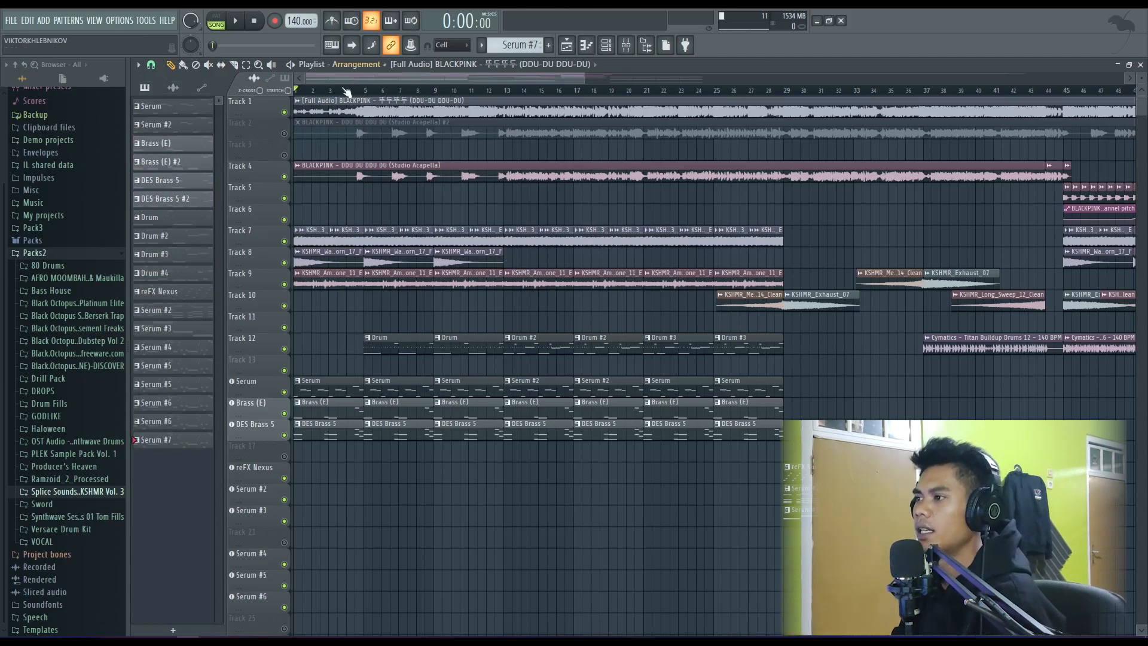
click(173, 88)
click(370, 65)
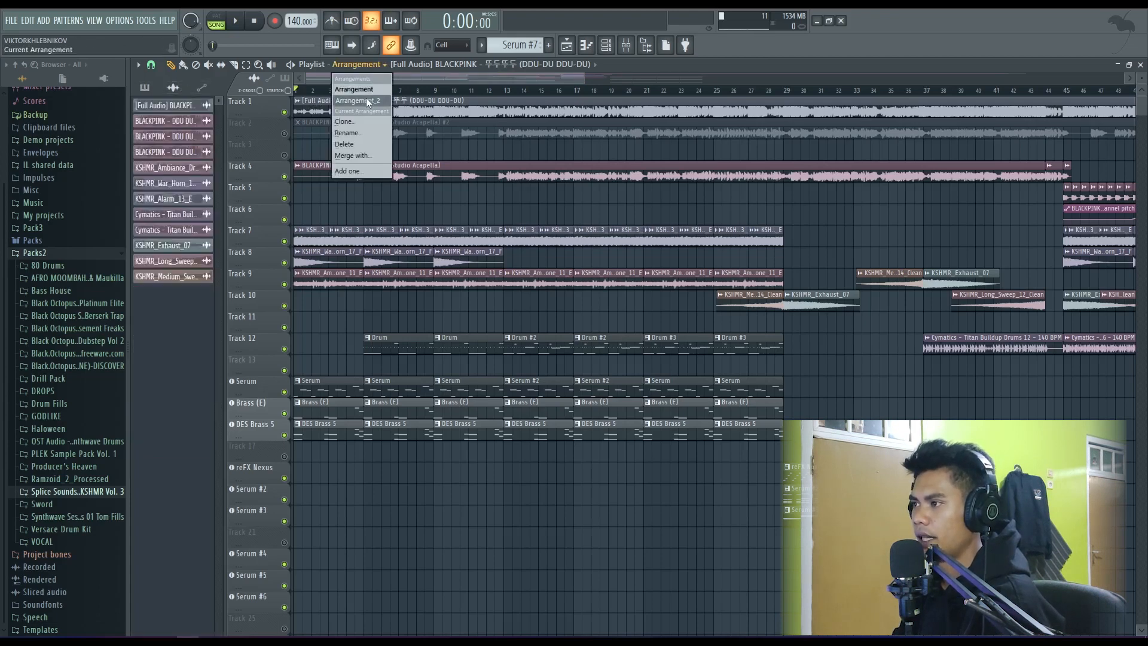
click(365, 100)
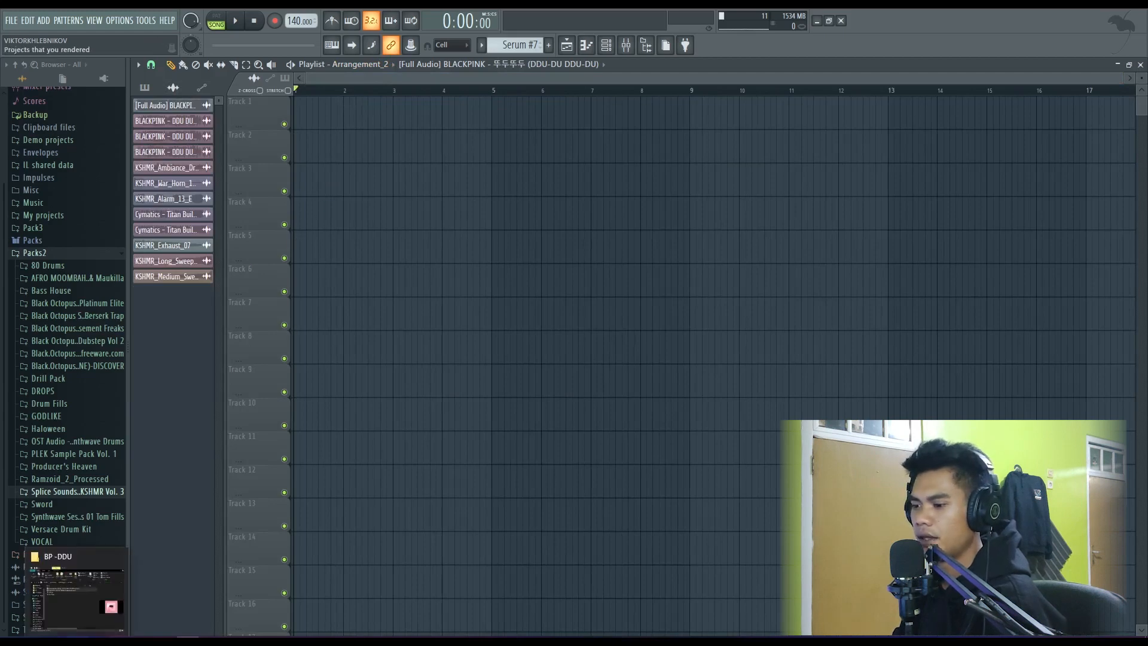
- Add the full audio and studio acapella MP3 files from the BP -DDU folder to tracks 1 and 2 at bar 1
click(77, 641)
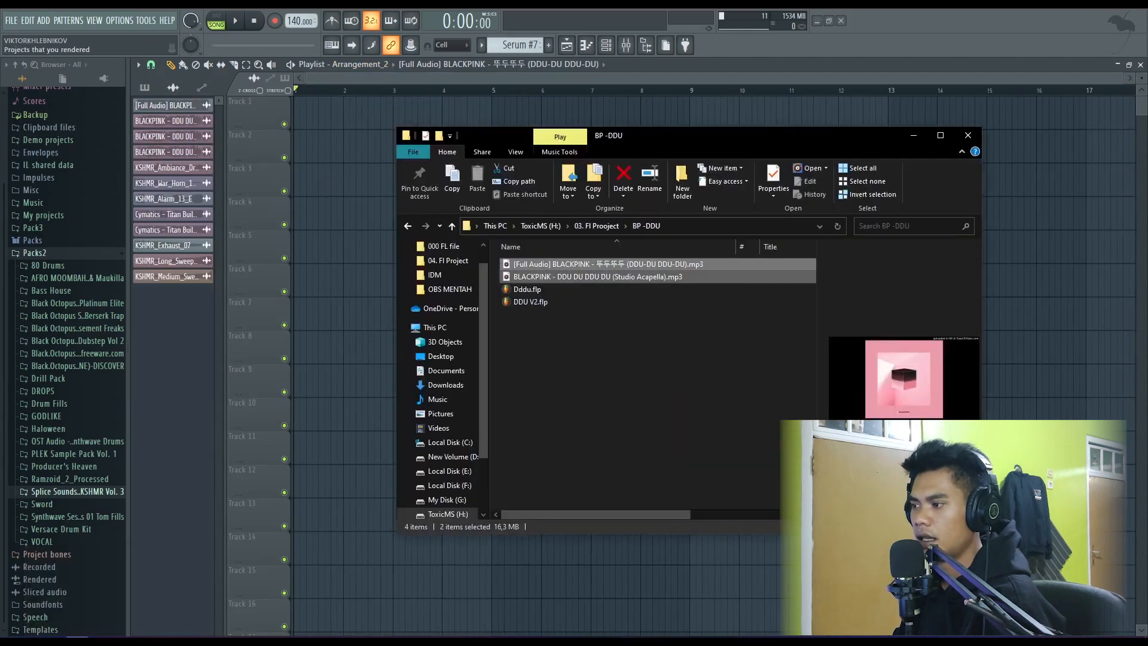
click(614, 383)
click(617, 268)
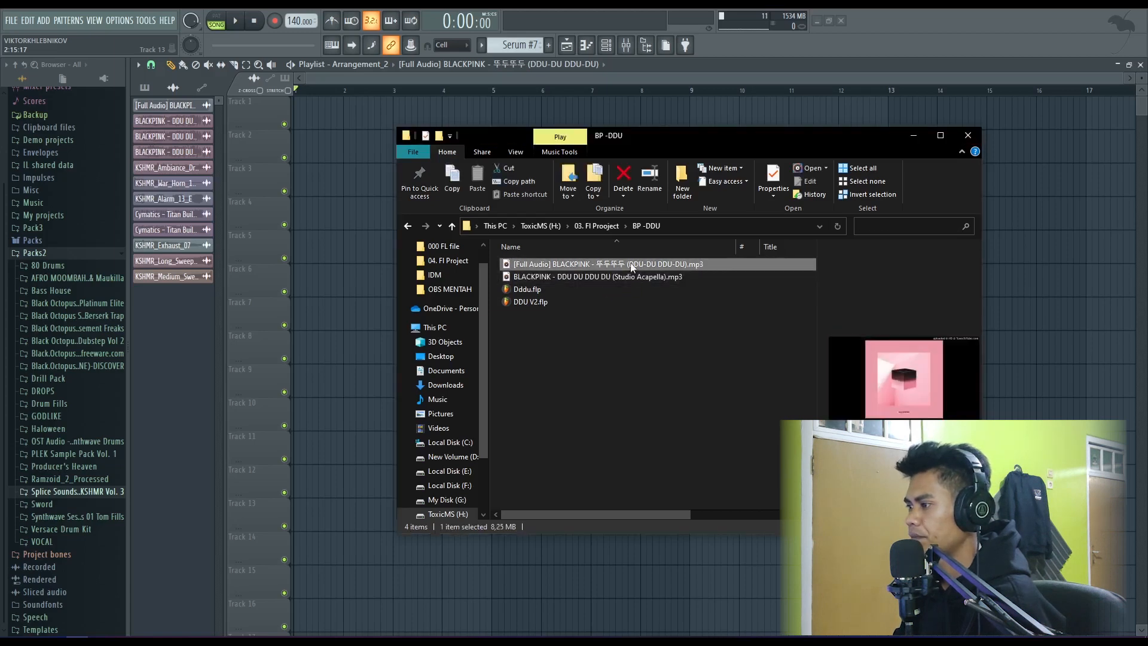
shift+click(574, 275)
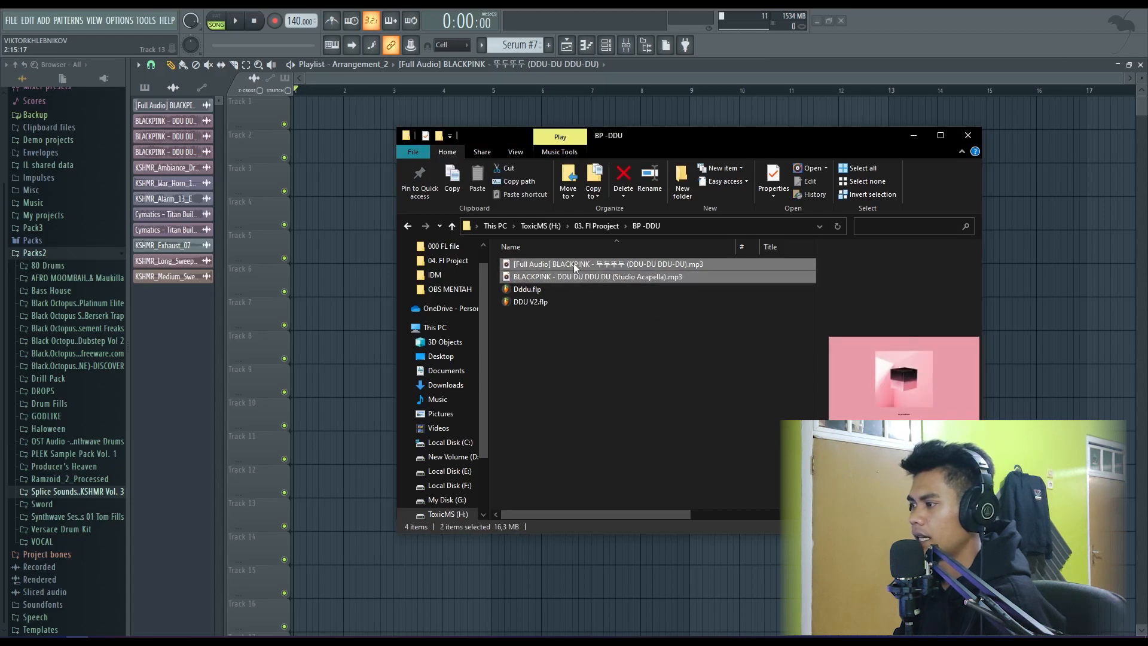
drag(573, 263, 306, 120)
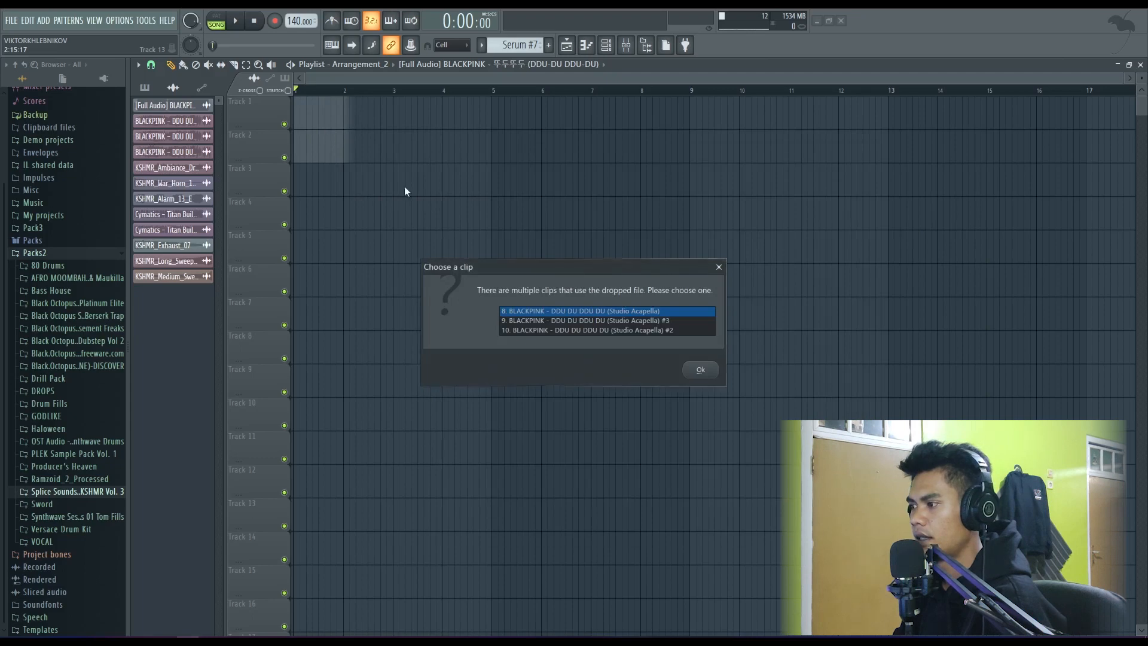
click(699, 375)
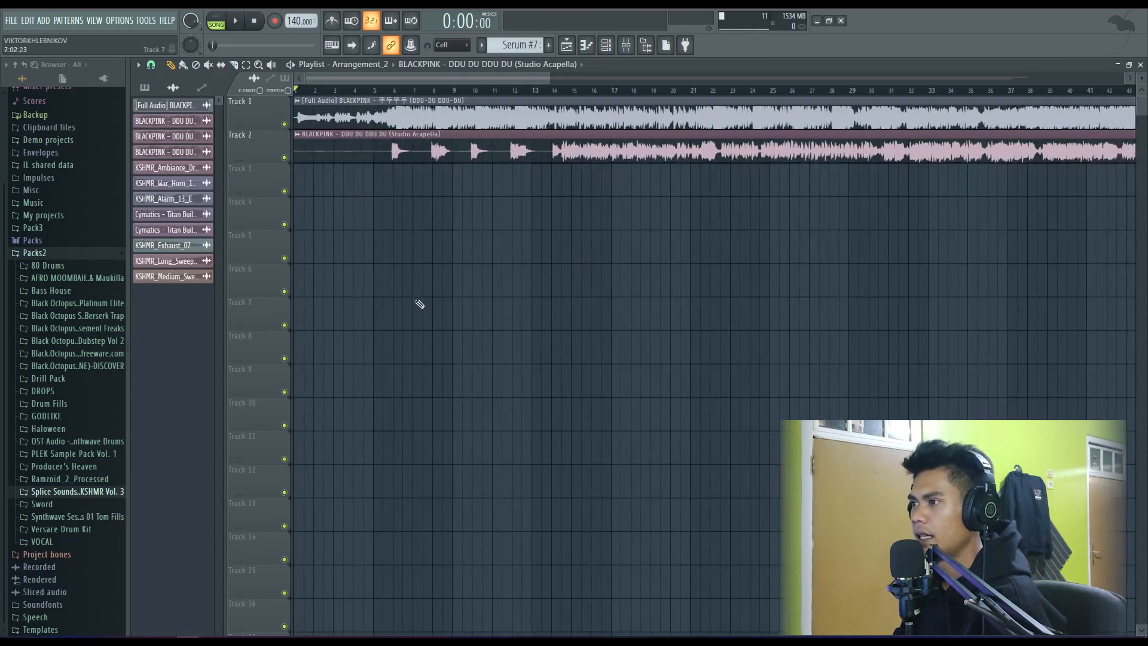
- Run tempo detection on the full audio clip using the 100 to 200 BPM range
scroll(397, 223, down, 5)
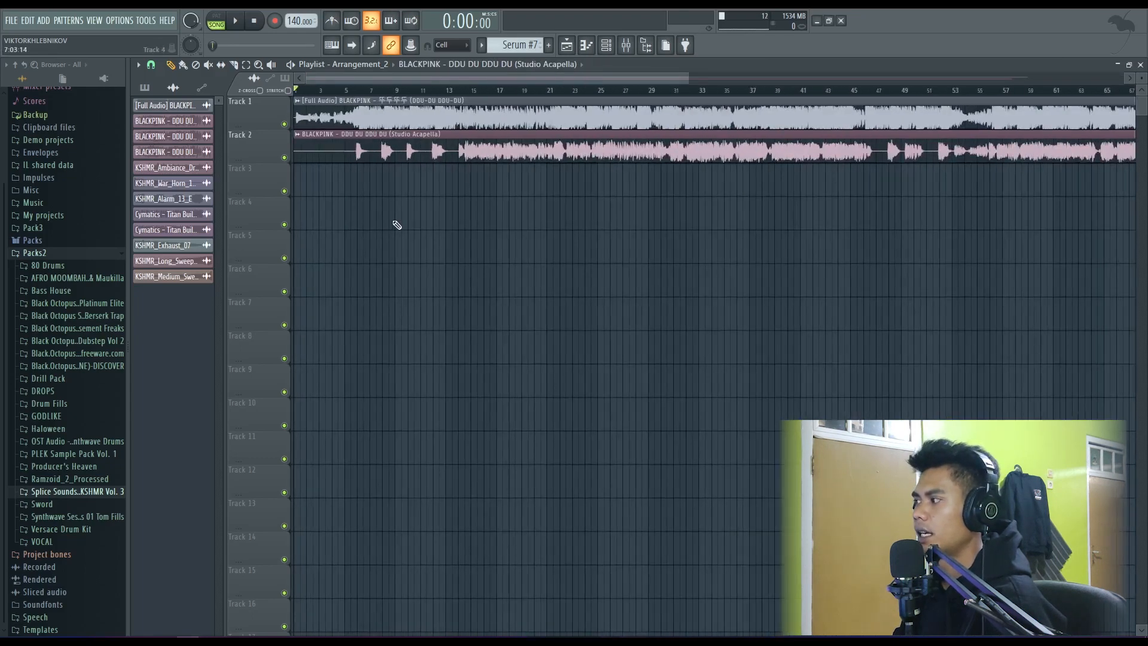
scroll(392, 223, down, 2)
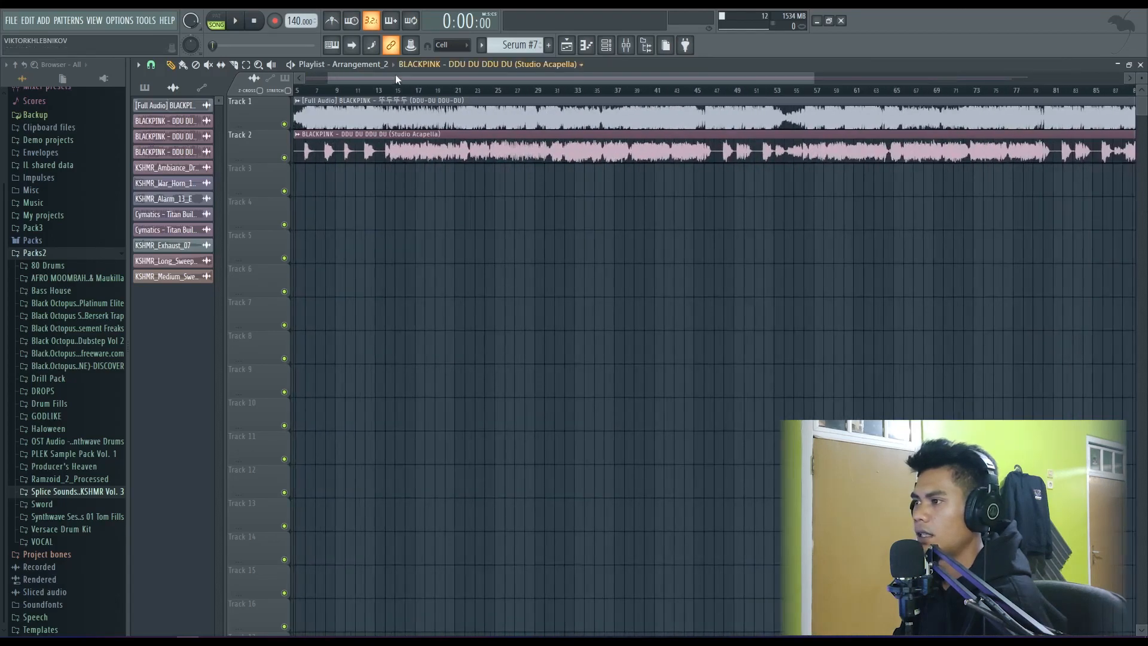
drag(396, 77, 360, 78)
scroll(323, 184, up, 2)
scroll(282, 146, up, 5)
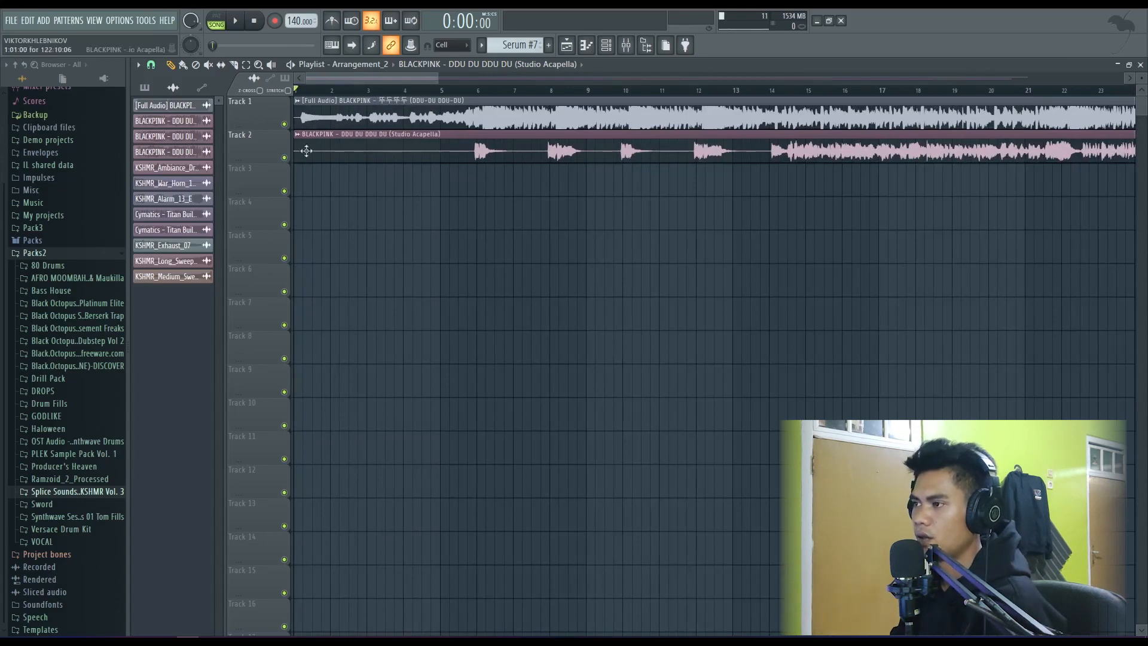
drag(440, 82, 343, 90)
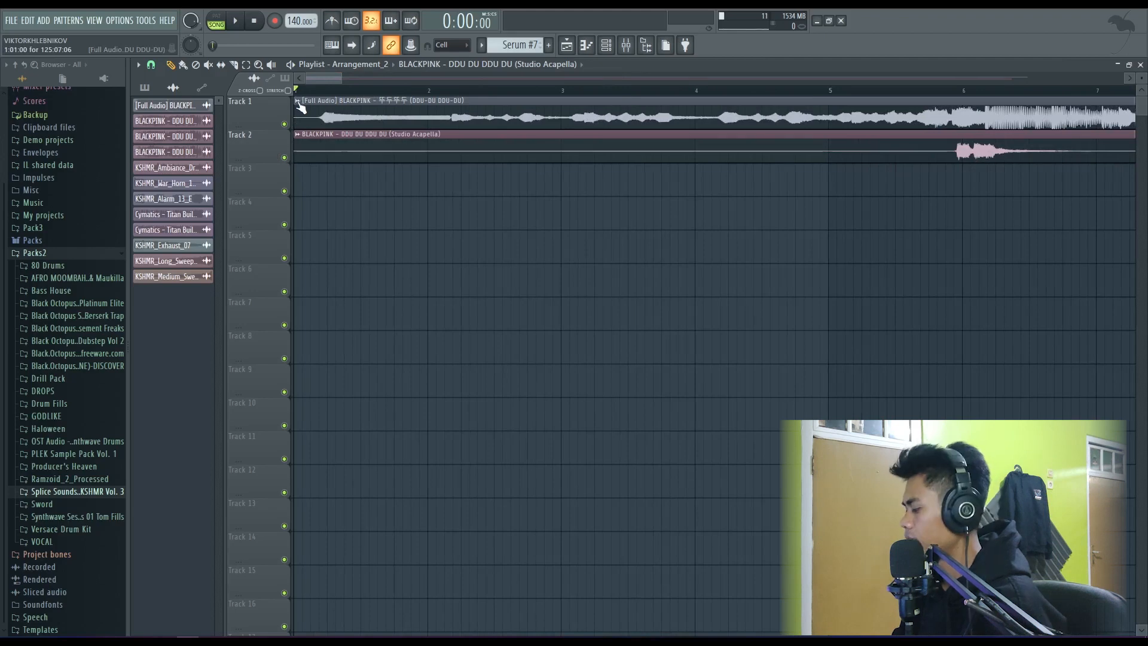
click(297, 102)
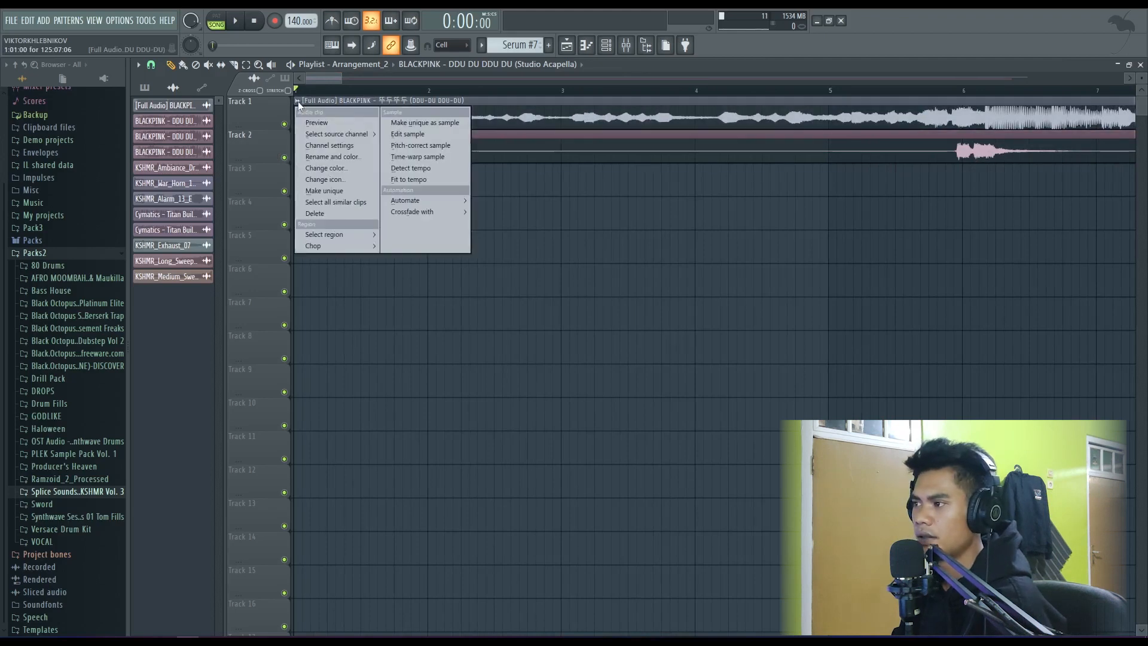
click(414, 168)
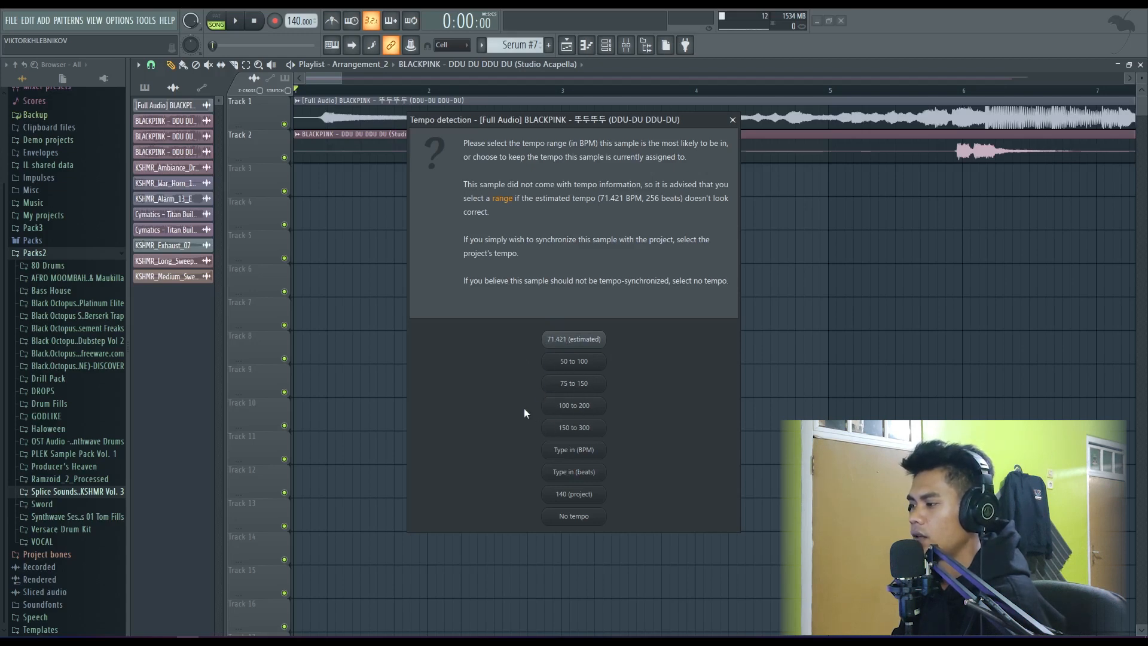
click(574, 406)
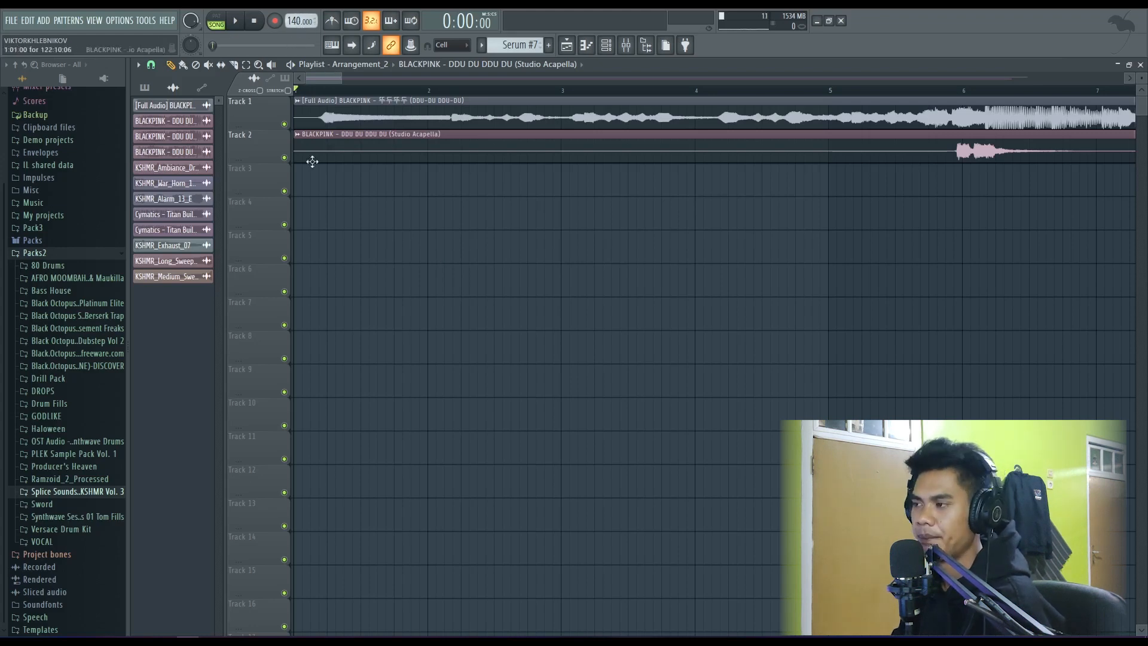
- Trim the start of the full audio clip on track 1 to just past bar 2
scroll(349, 221, down, 4)
scroll(310, 165, up, 4)
scroll(317, 80, up, 2)
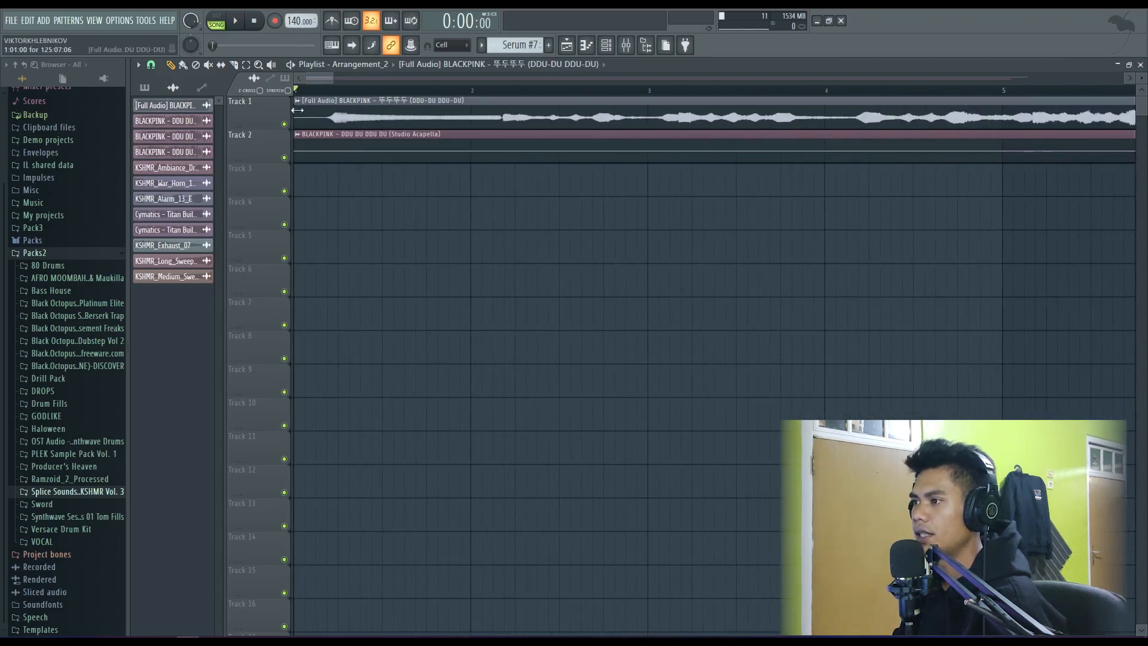
drag(297, 110, 485, 115)
scroll(366, 145, down, 4)
scroll(601, 128, up, 2)
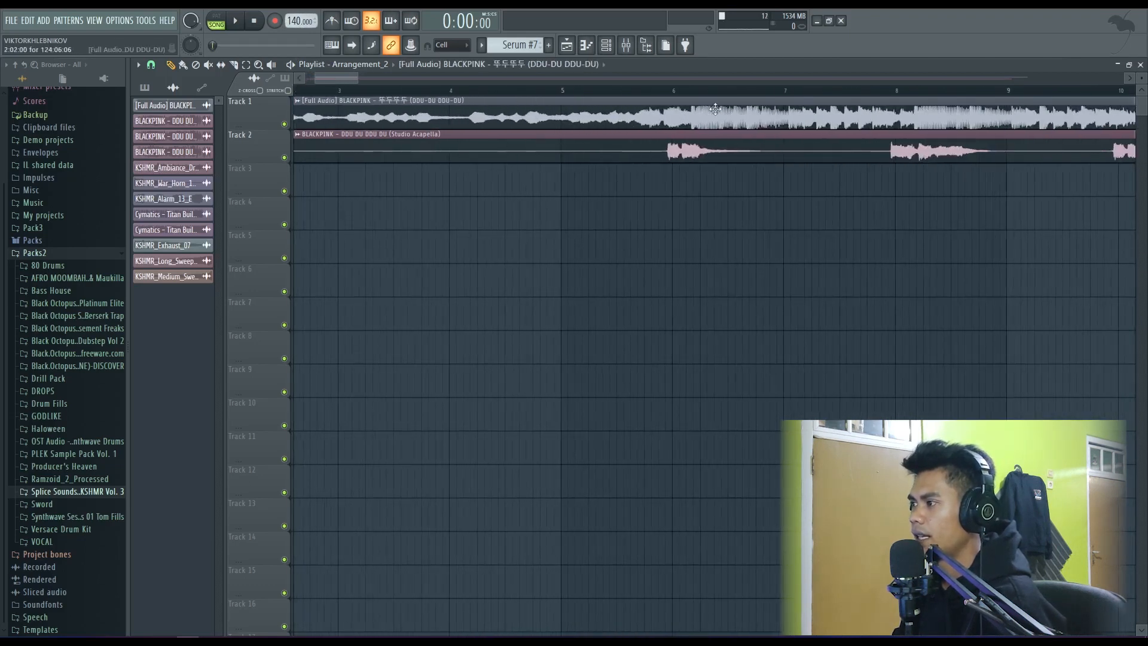
- Move the full audio clip earlier and trim its start so the beat entry aligns with bar 5
drag(716, 109, 592, 114)
scroll(575, 115, up, 3)
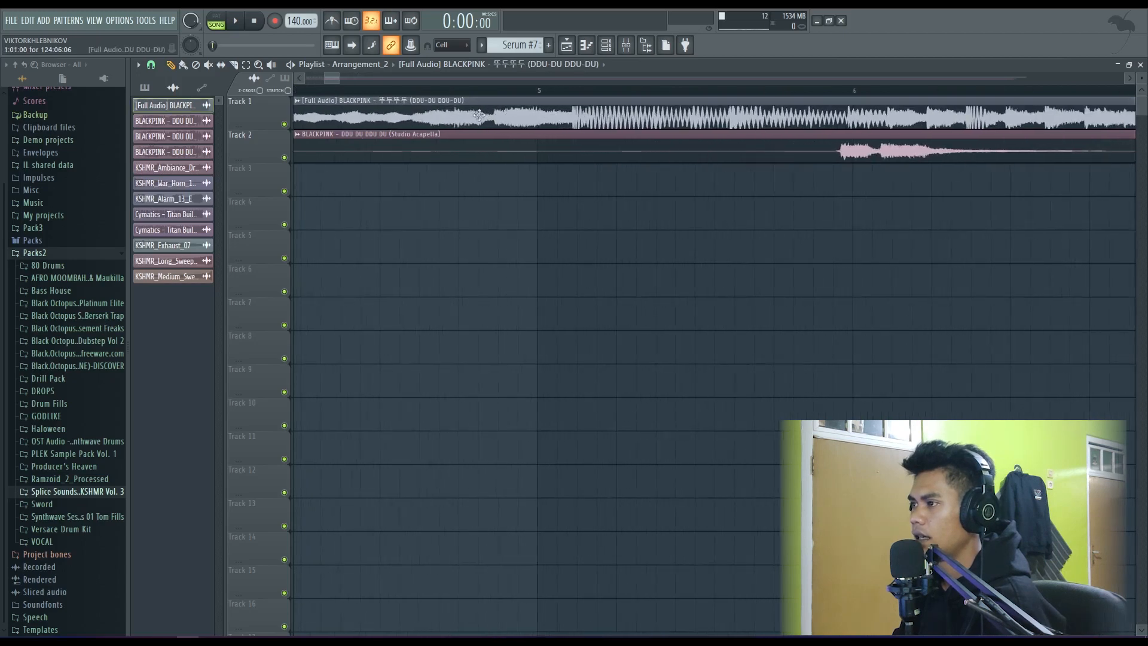
scroll(479, 115, down, 3)
drag(346, 79, 339, 113)
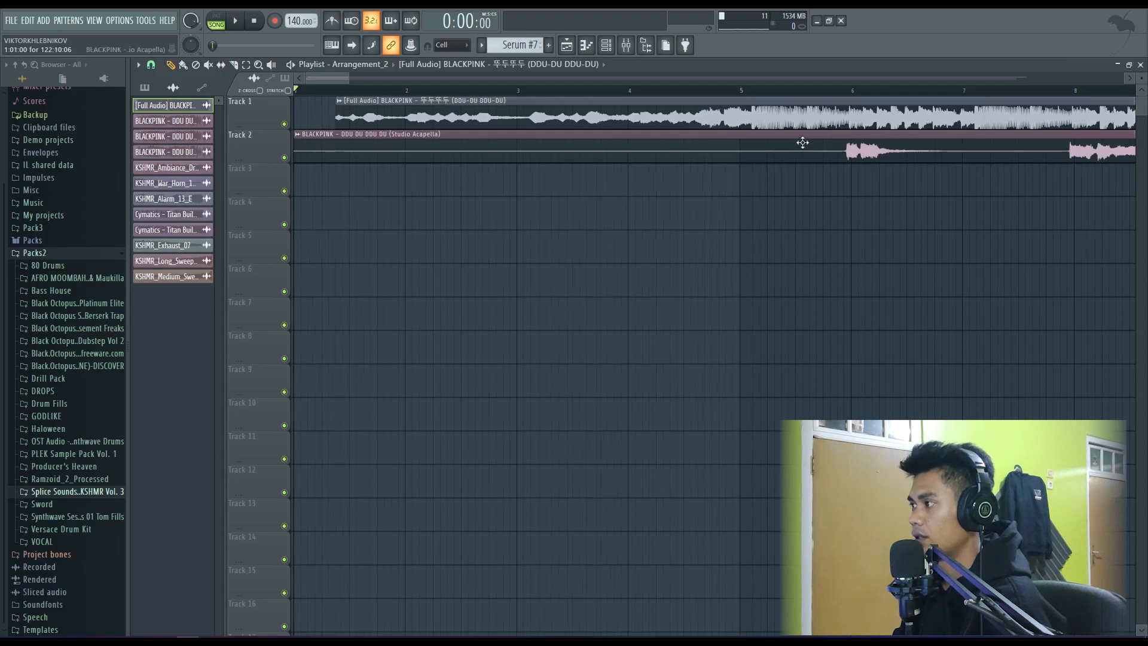
scroll(778, 122, up, 3)
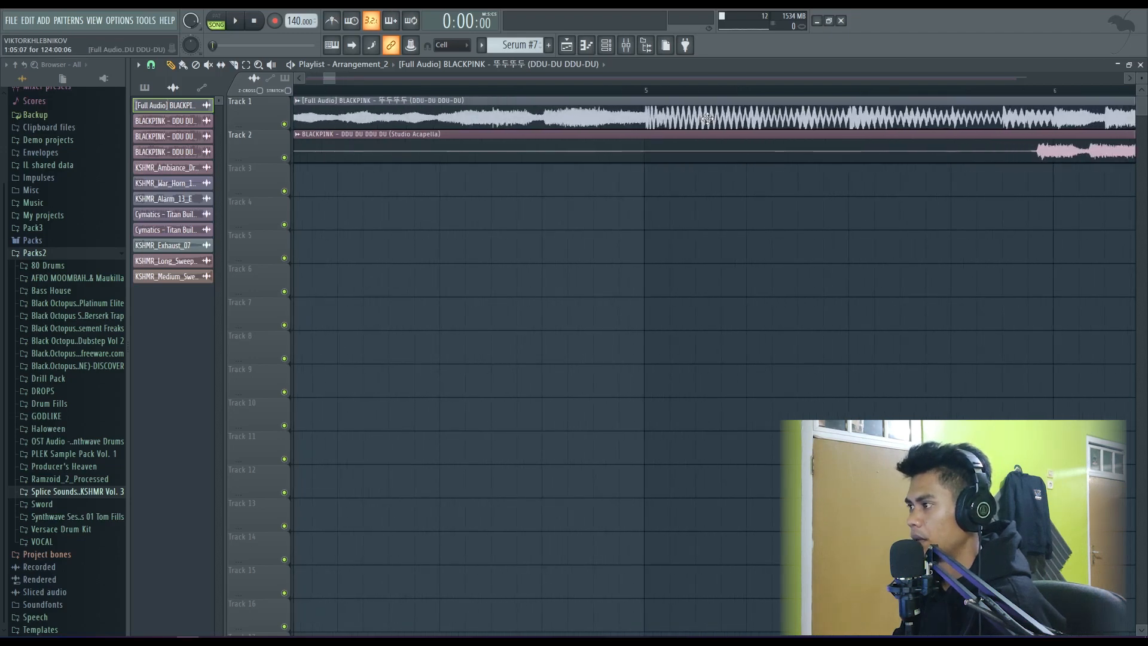
scroll(707, 119, down, 5)
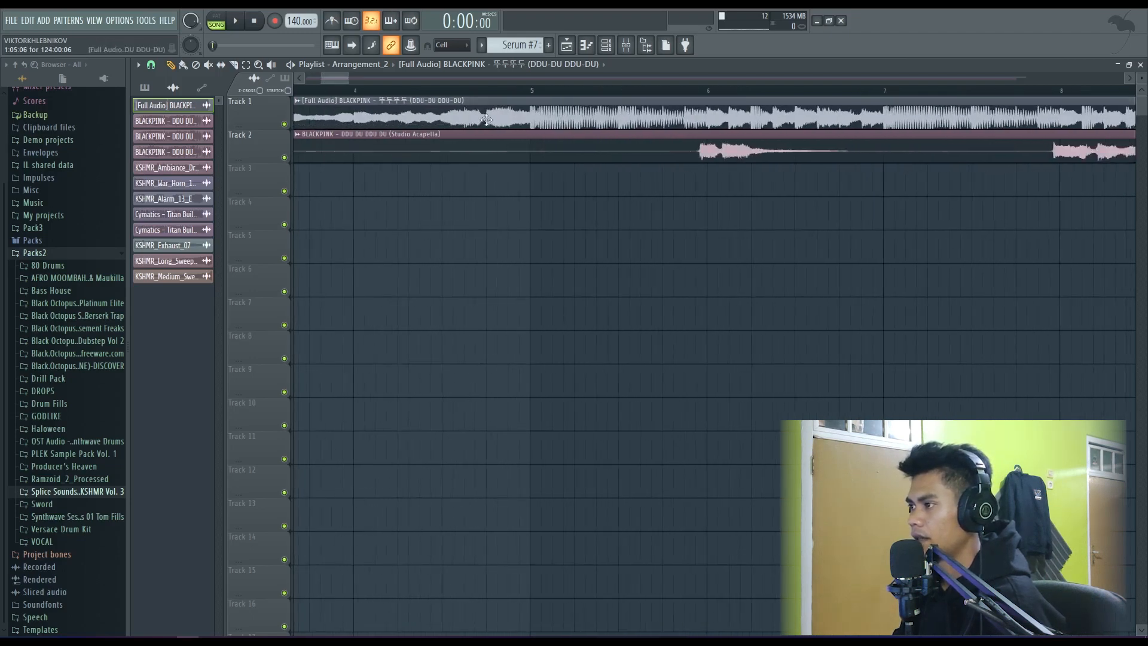
- Mute the acapella on track 2 and check the full audio clip's channel settings
click(284, 157)
scroll(400, 133, down, 5)
double_click(413, 118)
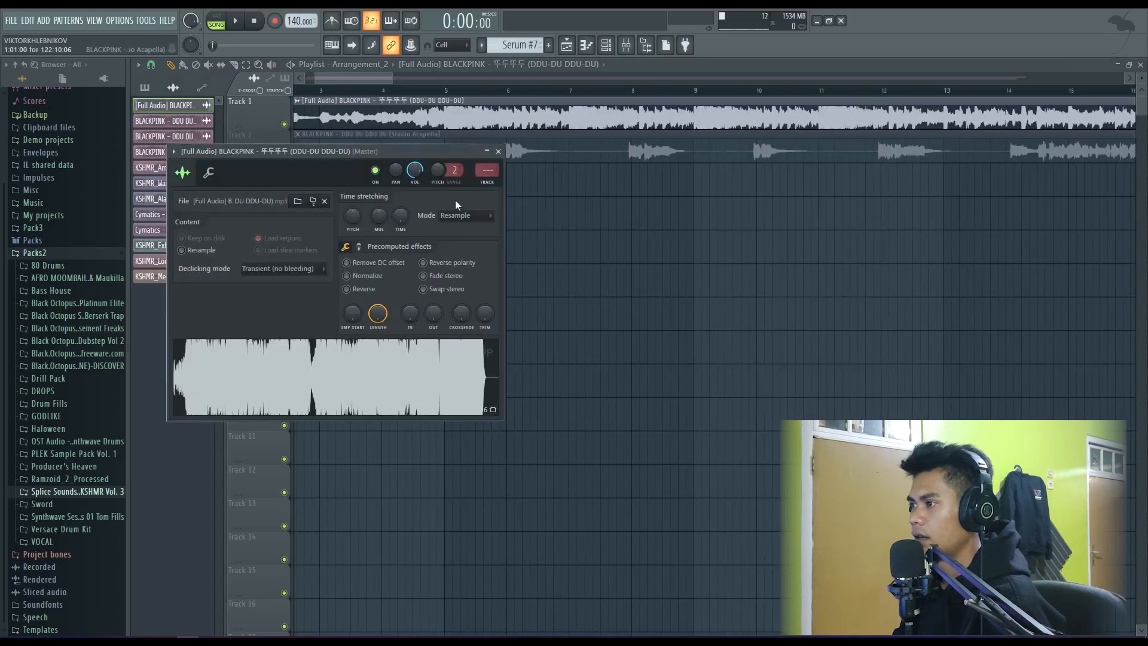
click(498, 152)
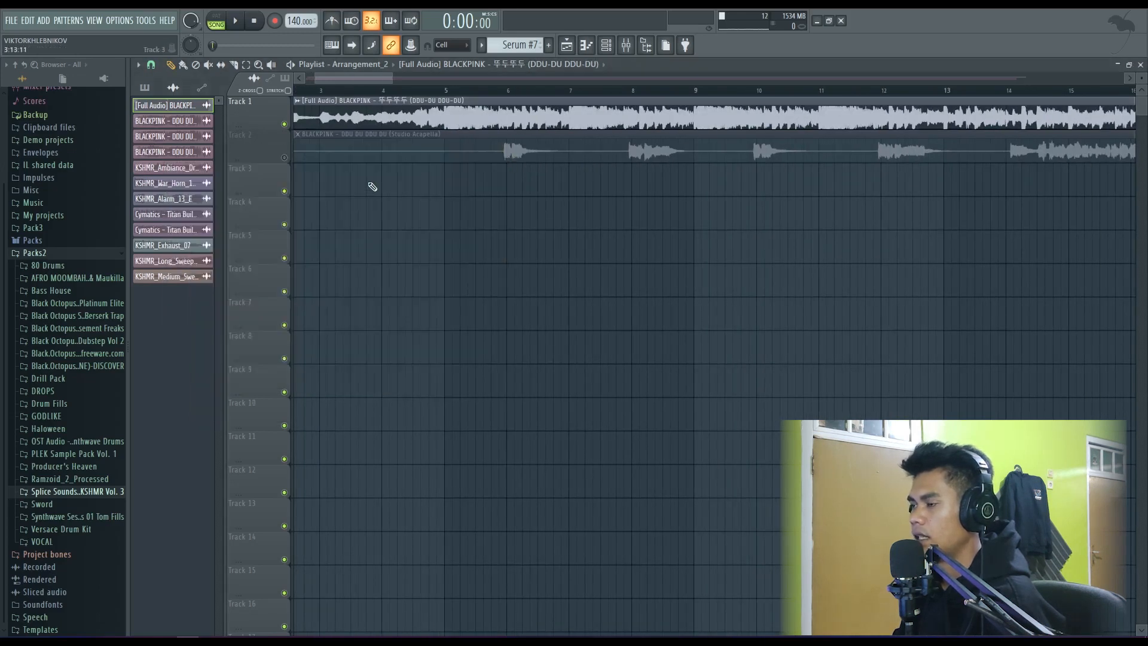
- Extend the start of the full audio clip back to bar 1, keeping the beat entry on bar 5
scroll(476, 159, up, 8)
scroll(473, 140, down, 8)
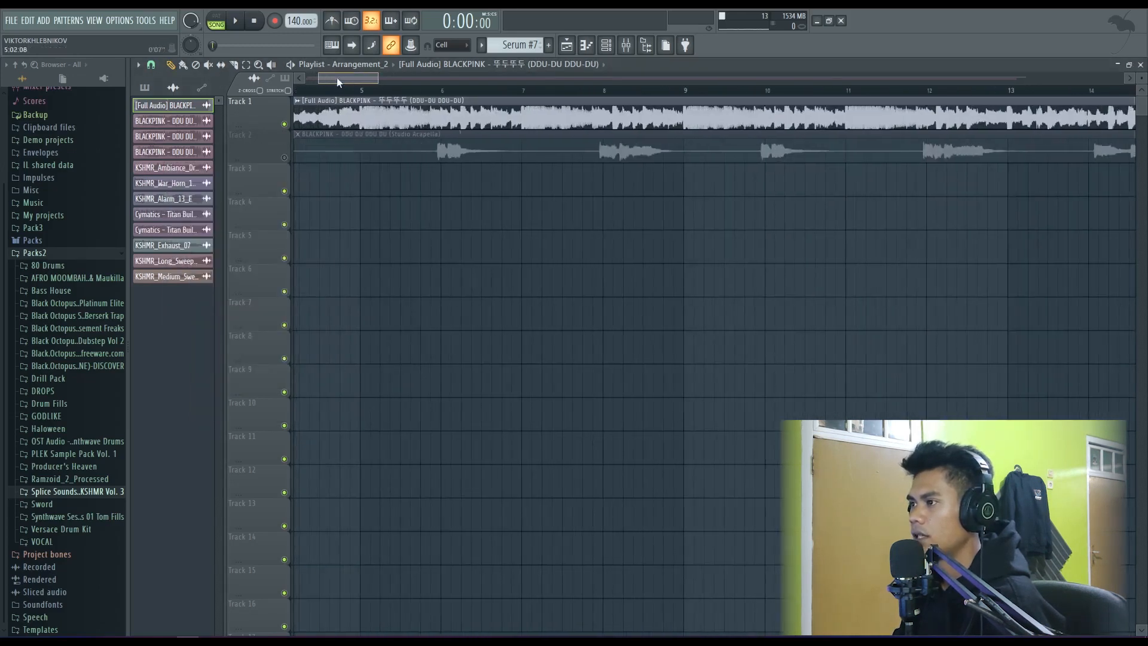
drag(313, 117, 293, 119)
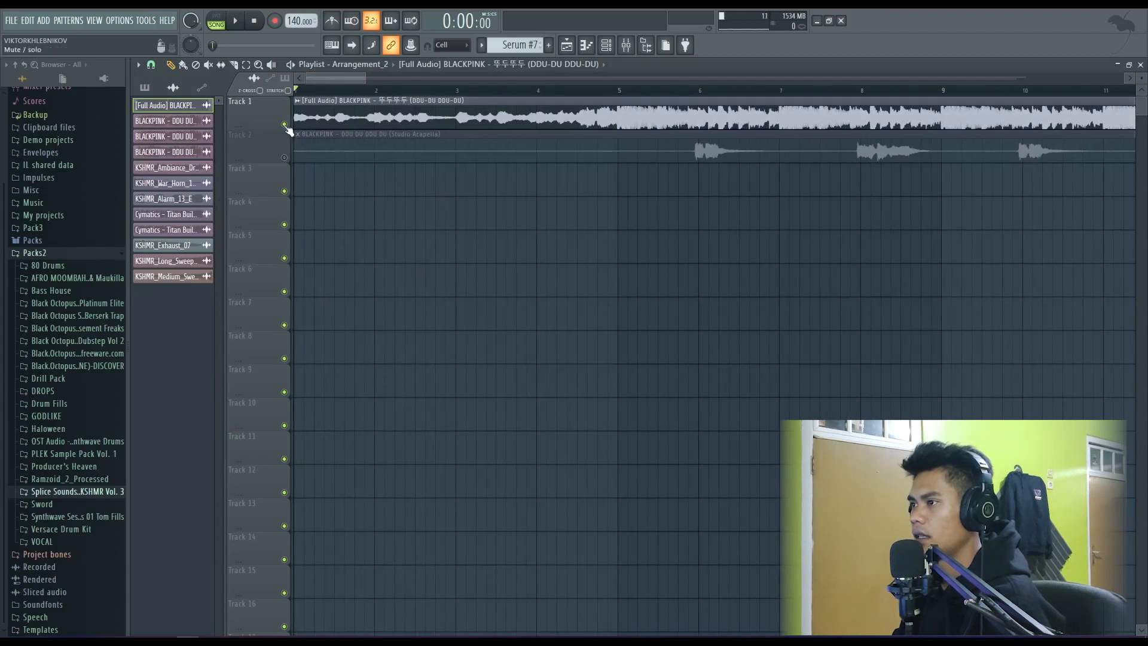
double_click(354, 103)
click(499, 152)
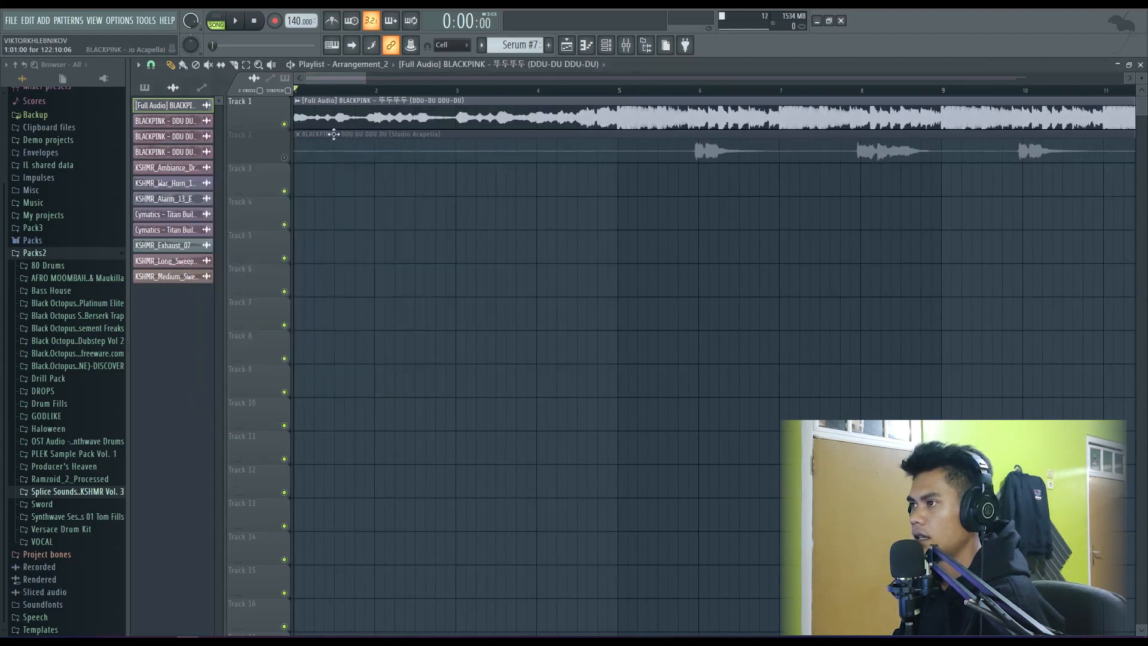
- Play the full audio clip from the start against the metronome to check its timing, and unmute the acapella on track 2
key(space)
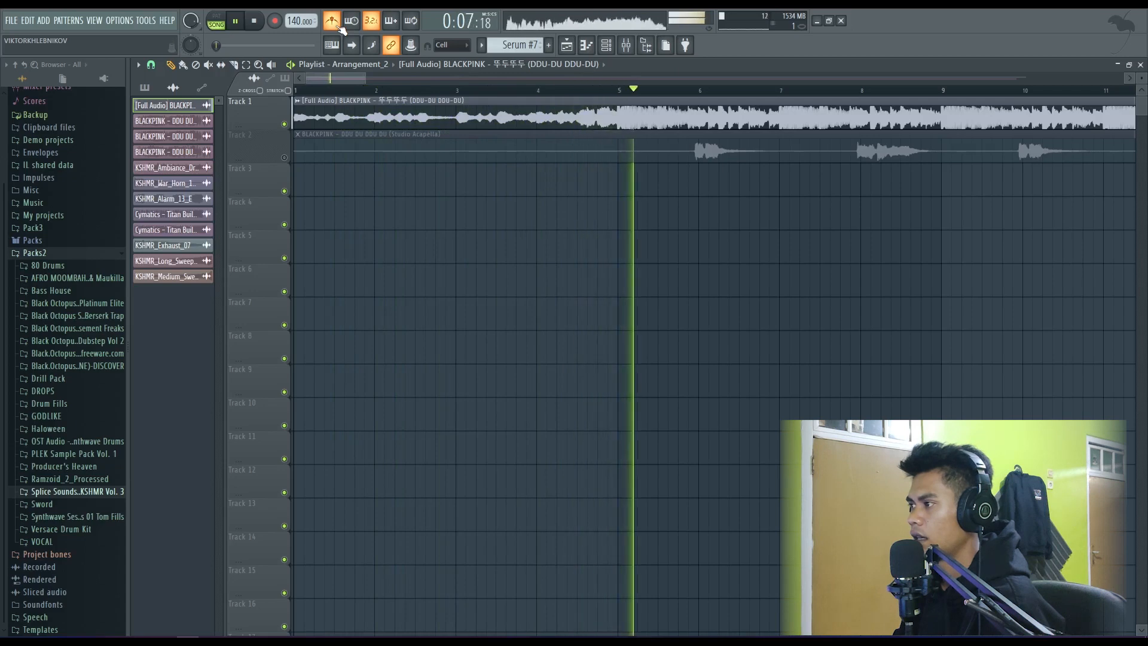
key(space)
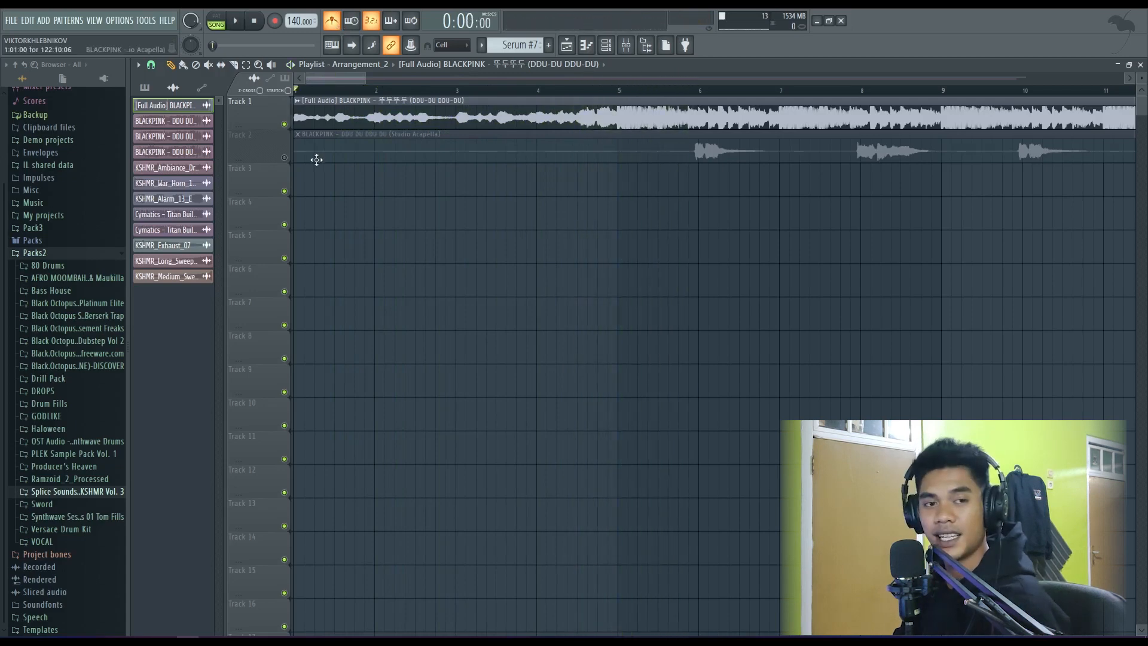
click(284, 157)
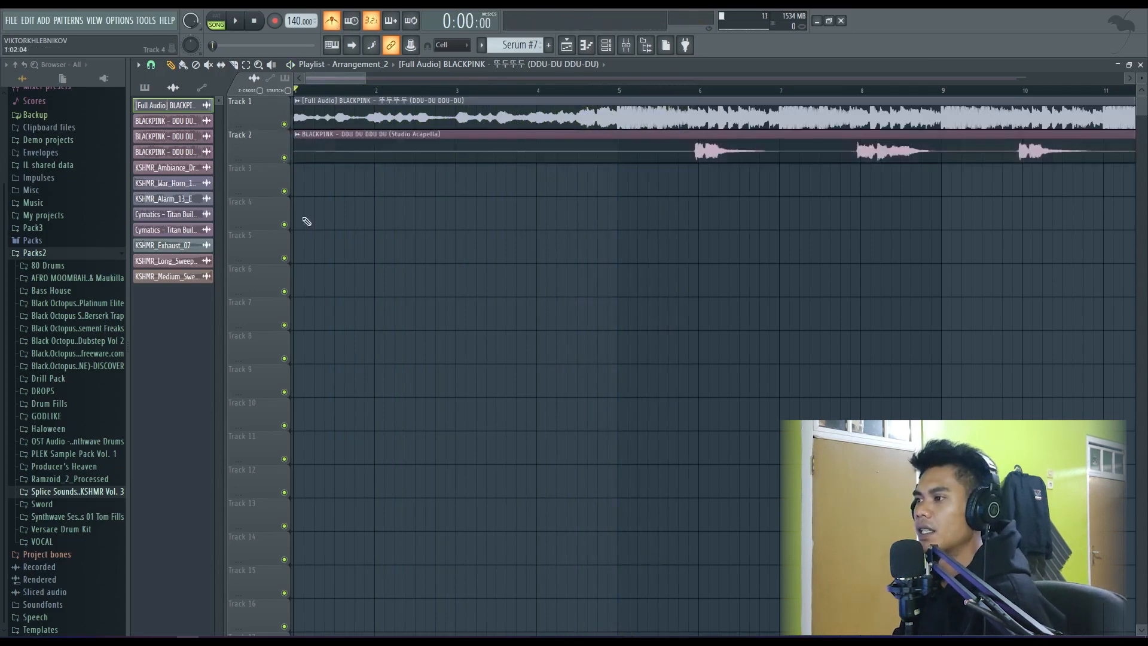
- Trim the silent start of the acapella on track 2 and move the clip earlier to begin at bar 1
scroll(345, 192, down, 3)
scroll(345, 193, down, 2)
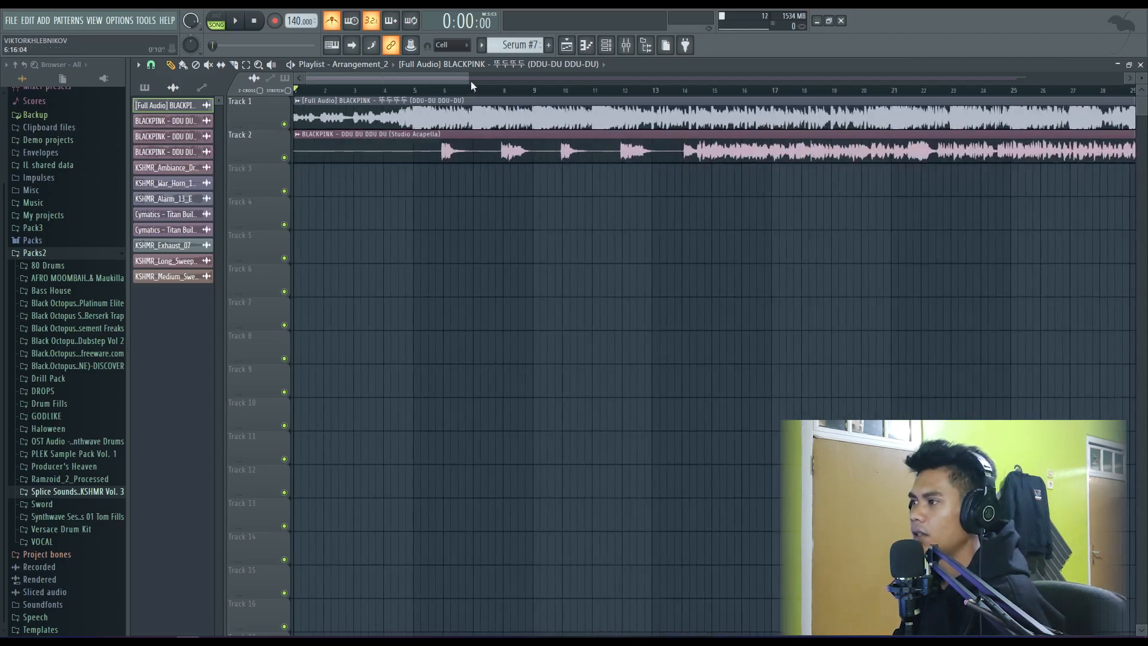
drag(471, 79, 480, 80)
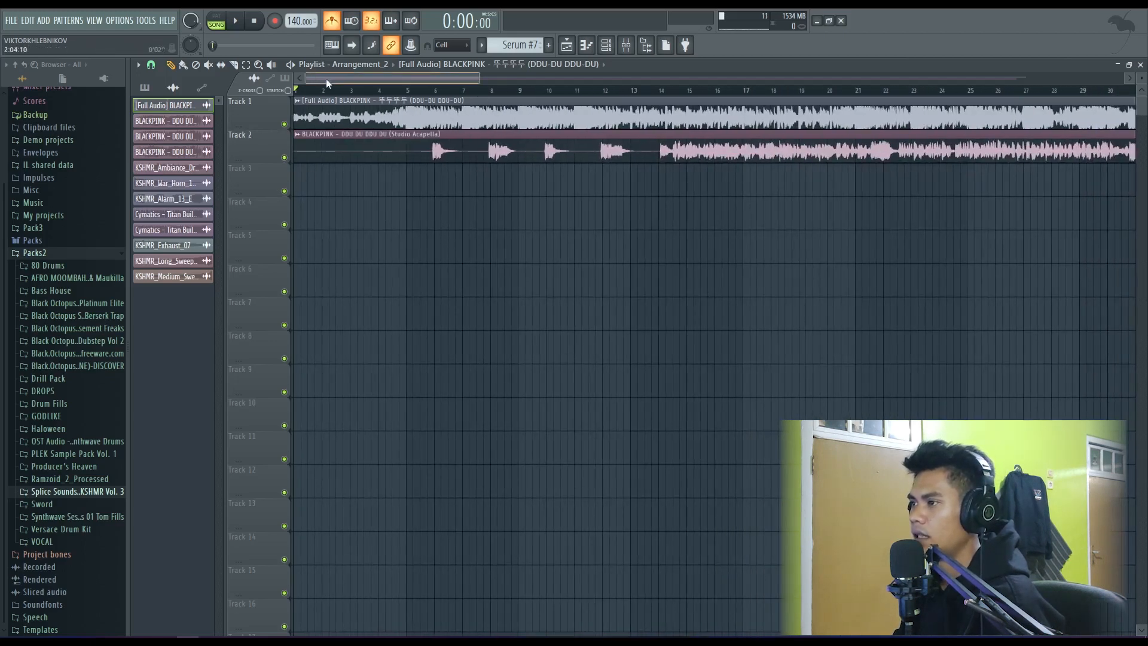
drag(298, 143, 333, 154)
drag(403, 156, 371, 157)
scroll(392, 154, up, 7)
scroll(424, 147, down, 4)
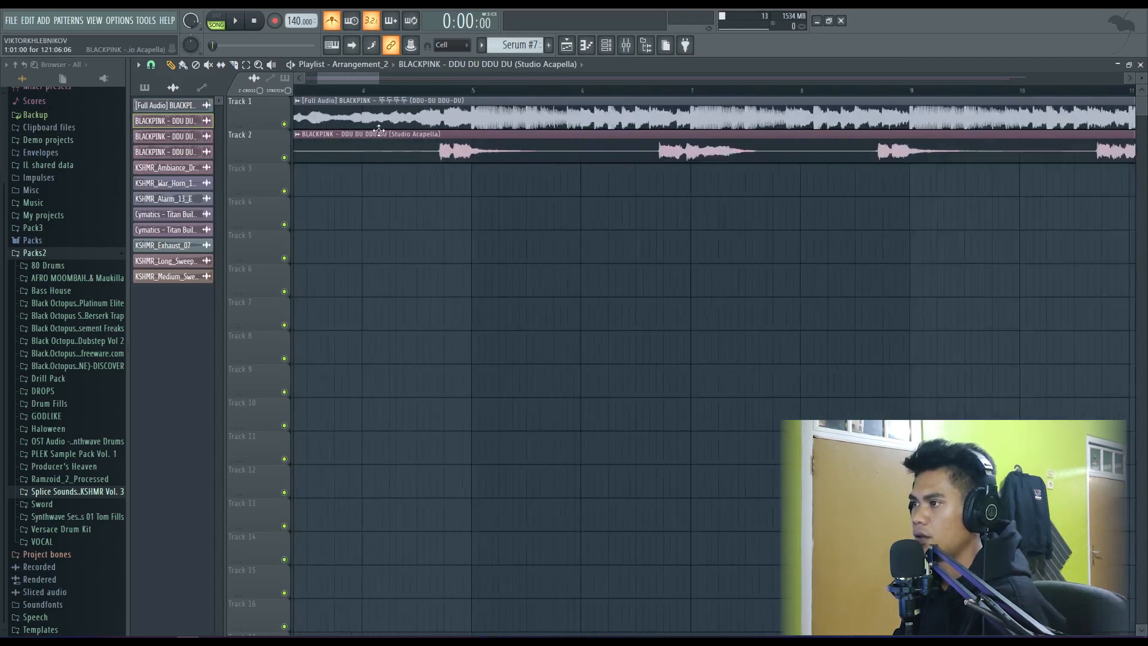
drag(326, 79, 289, 91)
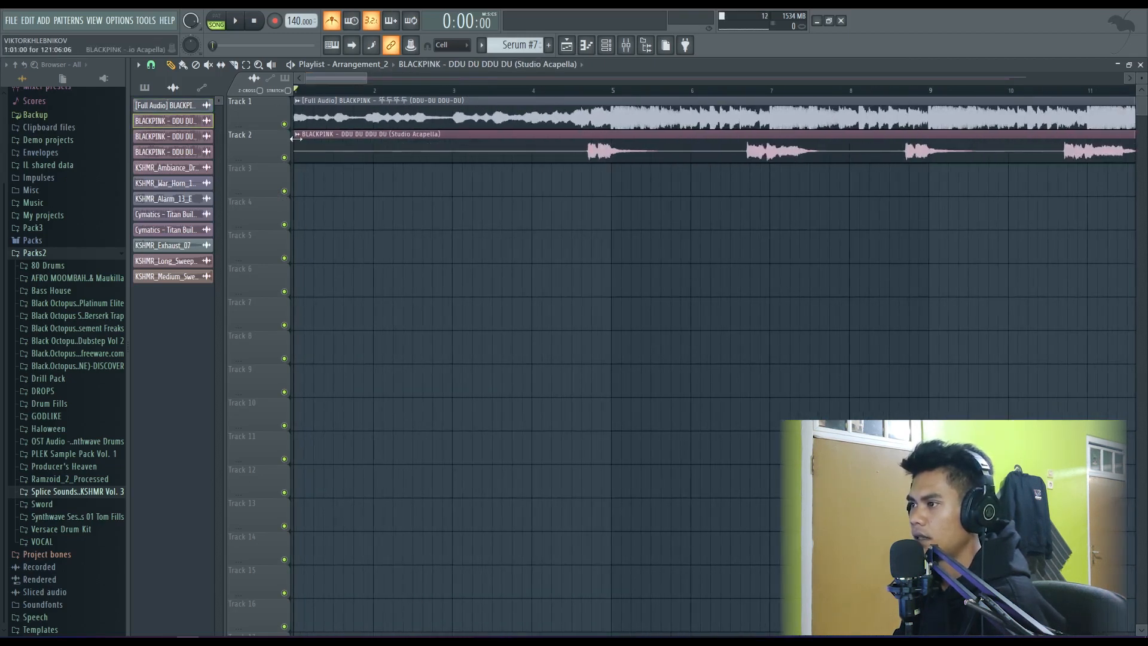
- Trim and shift the acapella so its first vocals match the full audio waveform just before bar 5, and extend its start back to bar 1
drag(296, 144, 369, 148)
scroll(594, 150, up, 4)
drag(630, 150, 564, 149)
scroll(536, 150, up, 4)
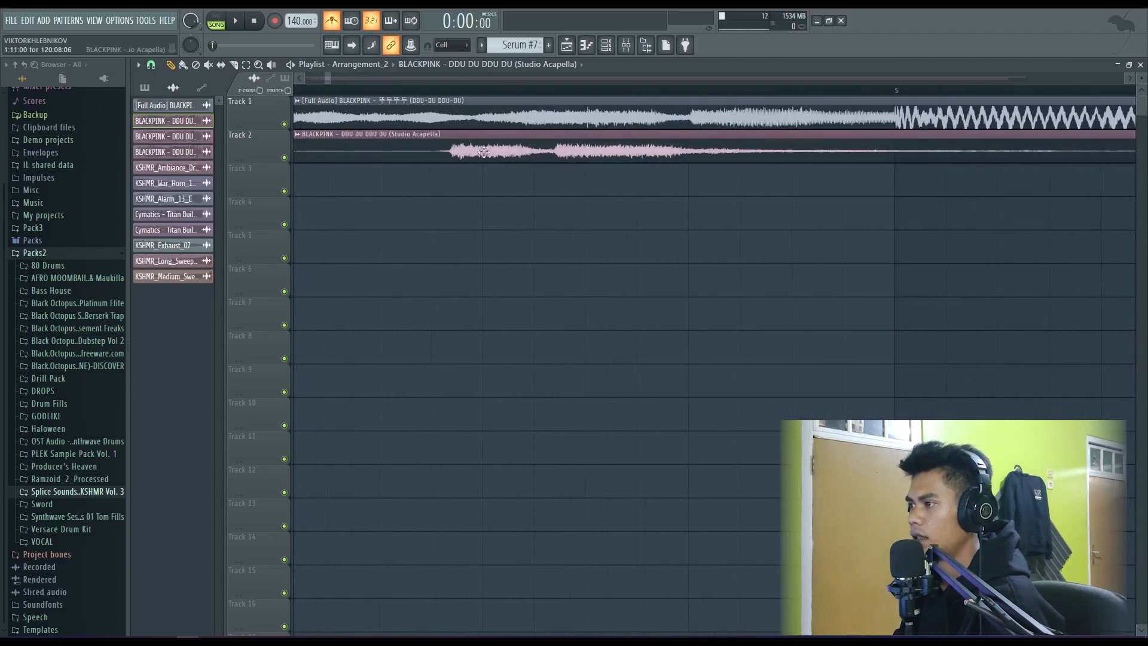
drag(482, 150, 659, 160)
scroll(690, 162, up, 4)
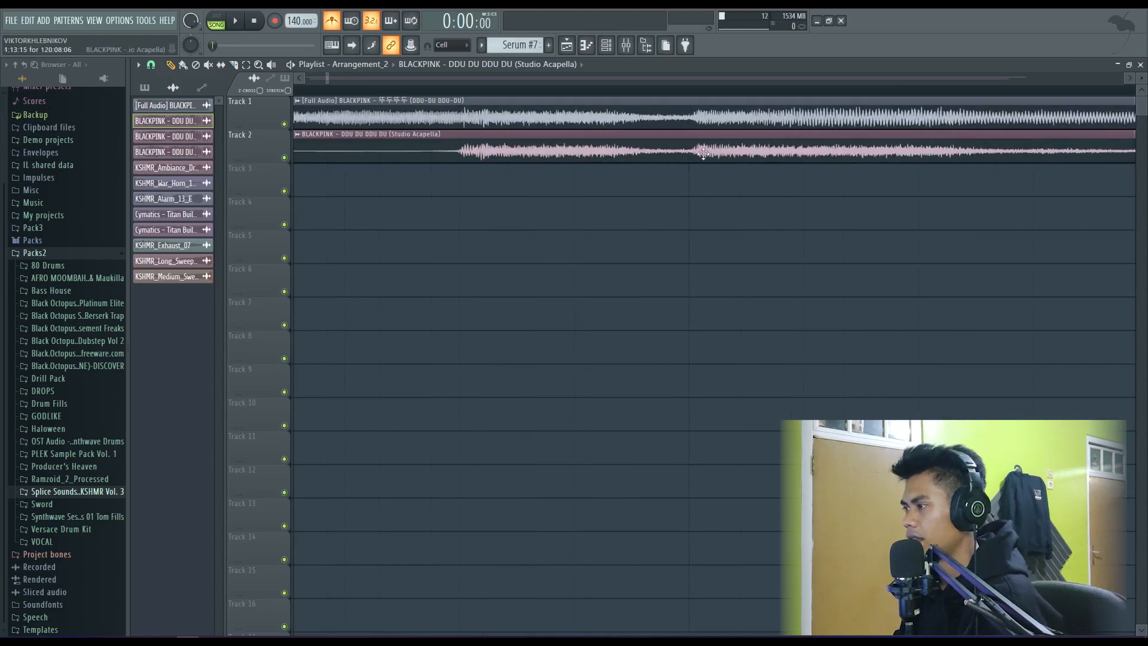
scroll(704, 153, down, 6)
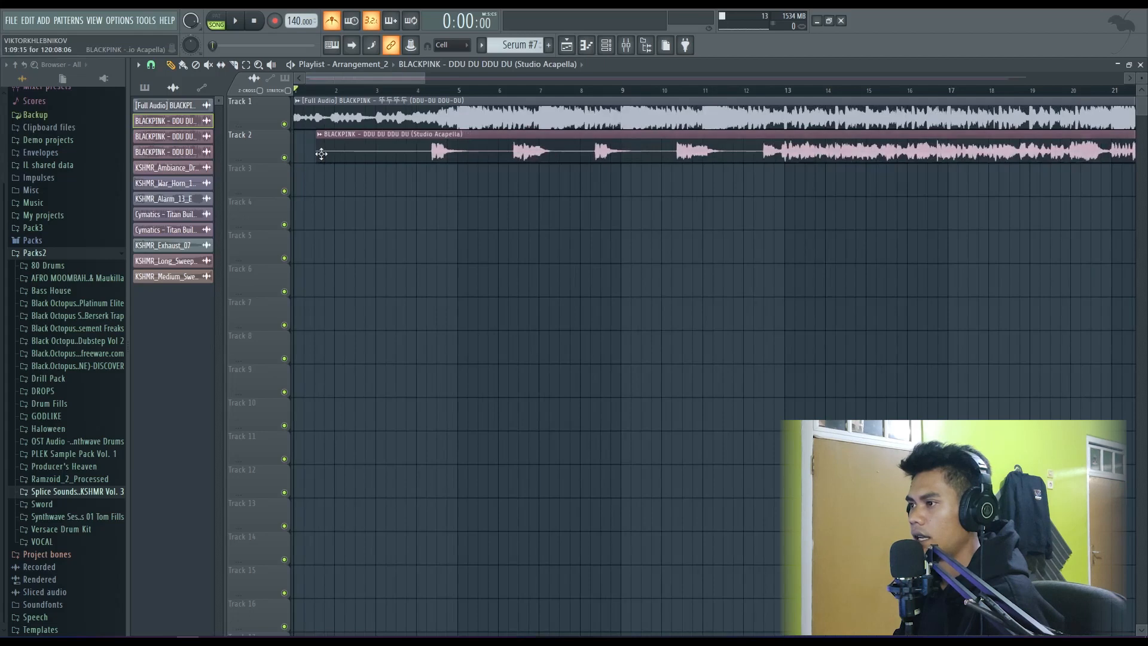
drag(328, 151, 295, 151)
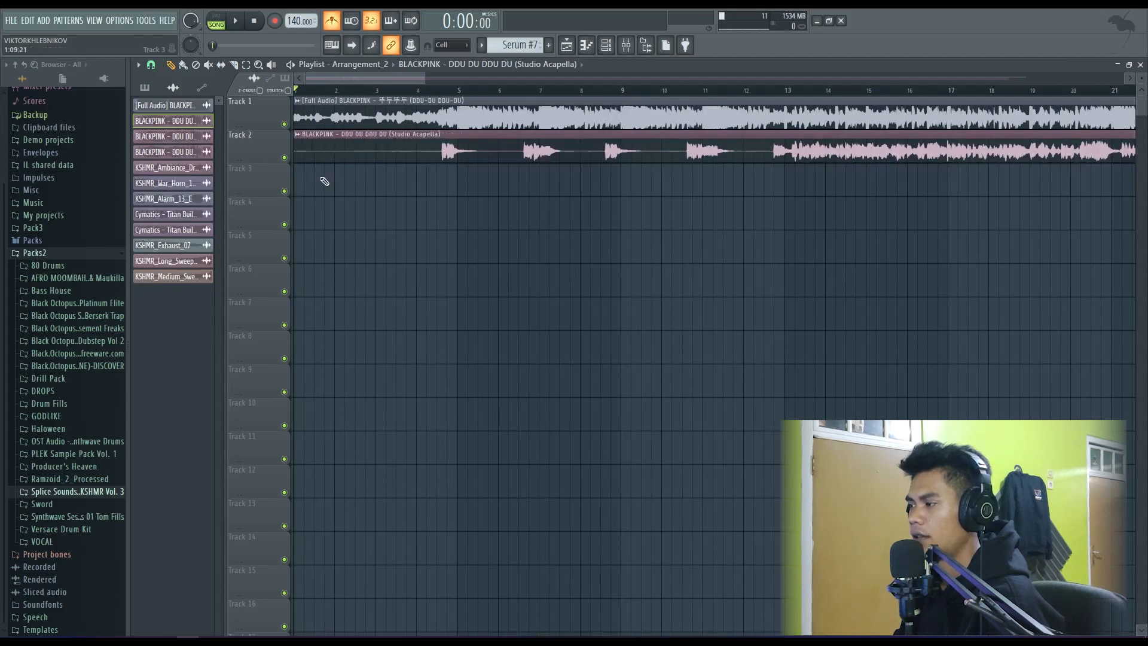
- Check the acapella's channel settings and play both clips from bar 4 to verify their alignment
scroll(369, 202, down, 6)
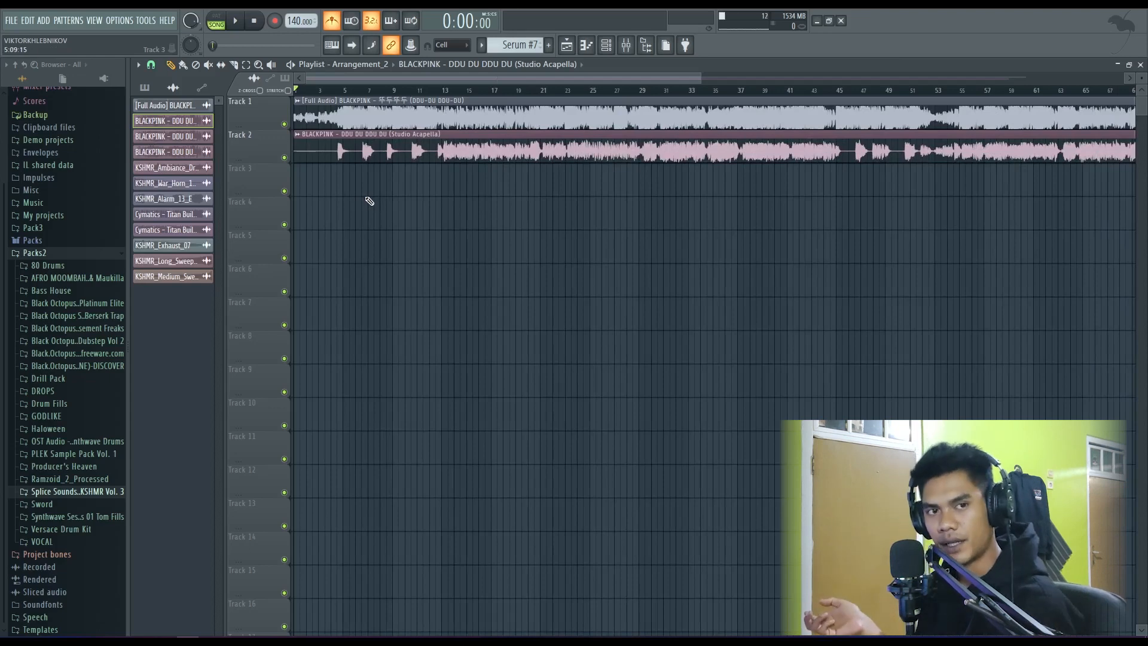
click(331, 90)
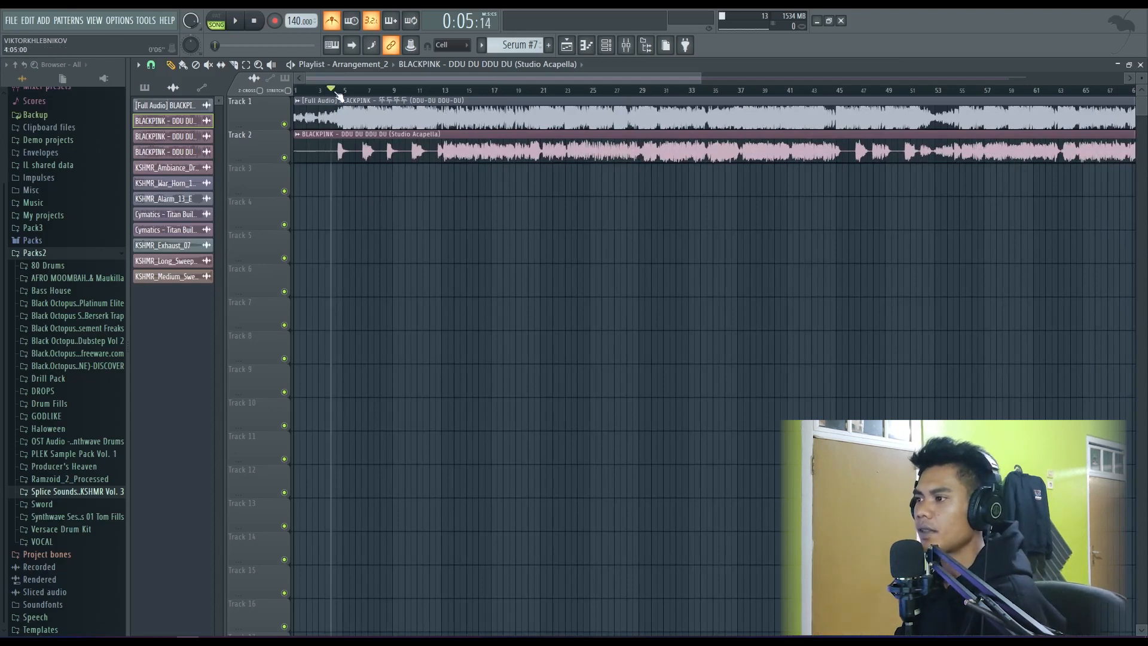
double_click(363, 157)
drag(427, 199, 427, 225)
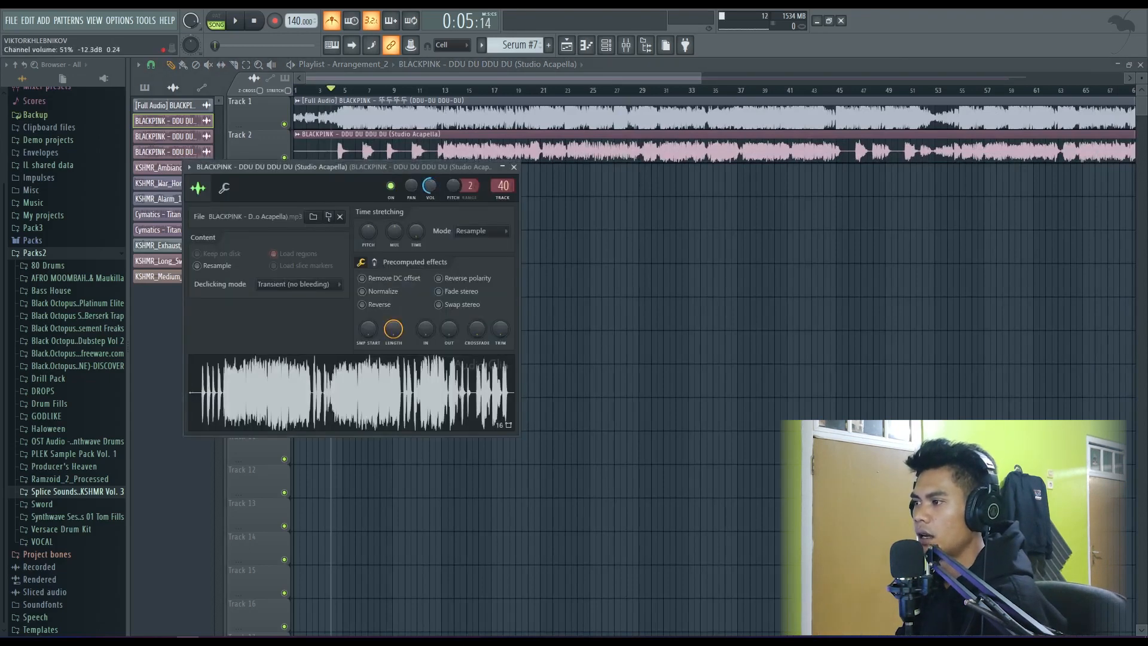
click(518, 175)
key(space)
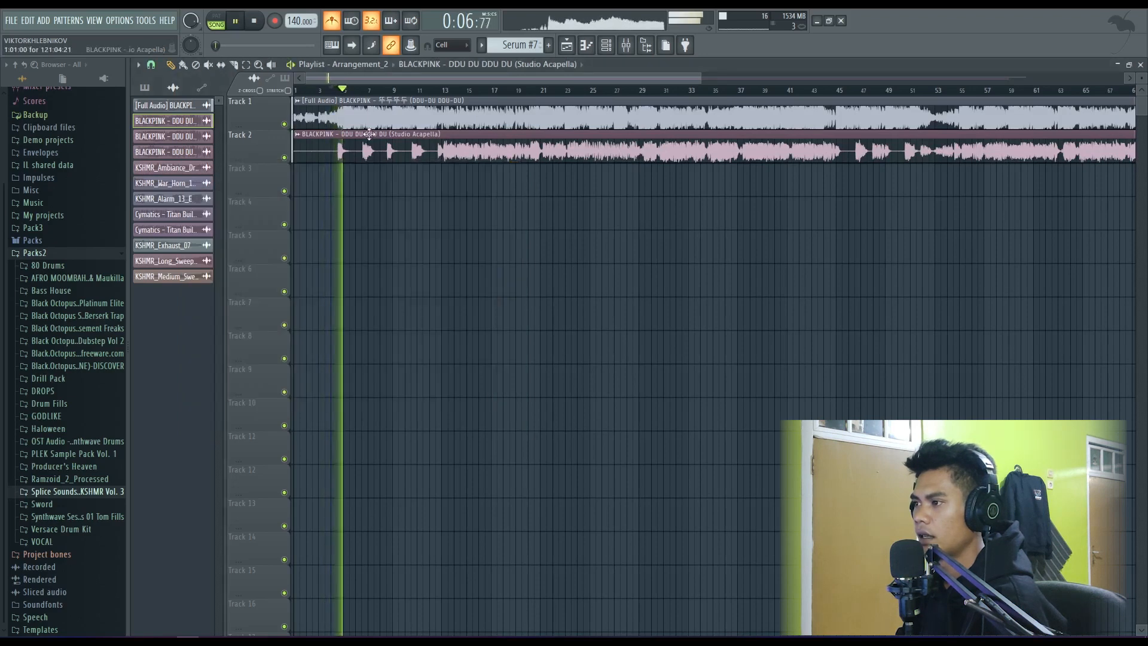
key(space)
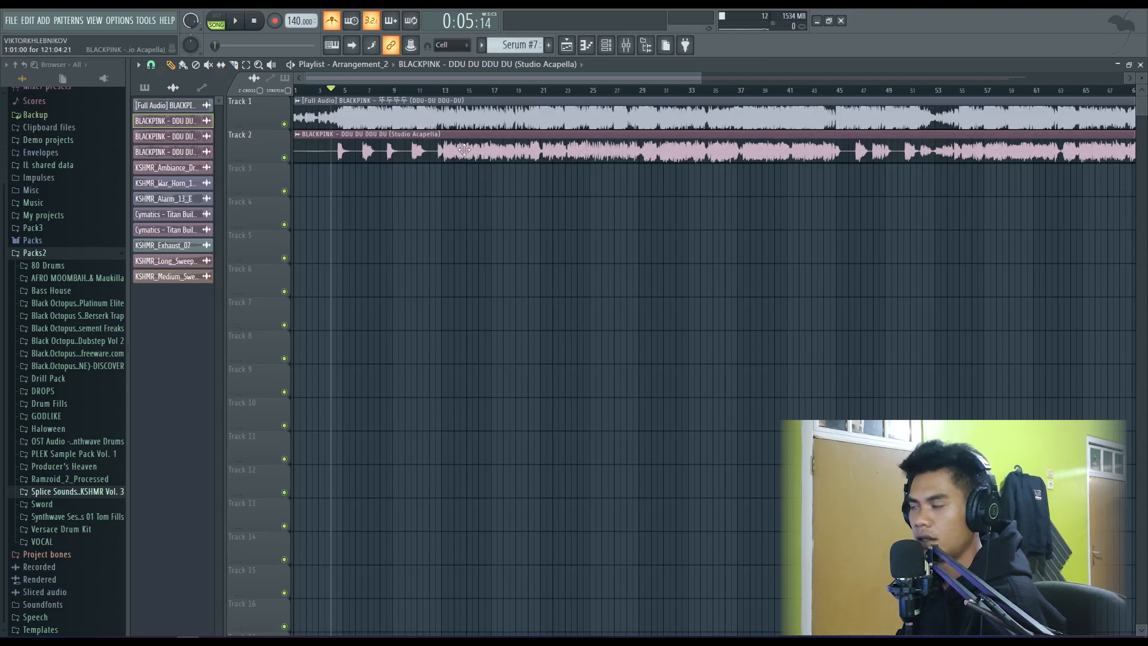
- Open the mixer and look over the insert tracks around insert 82
click(626, 45)
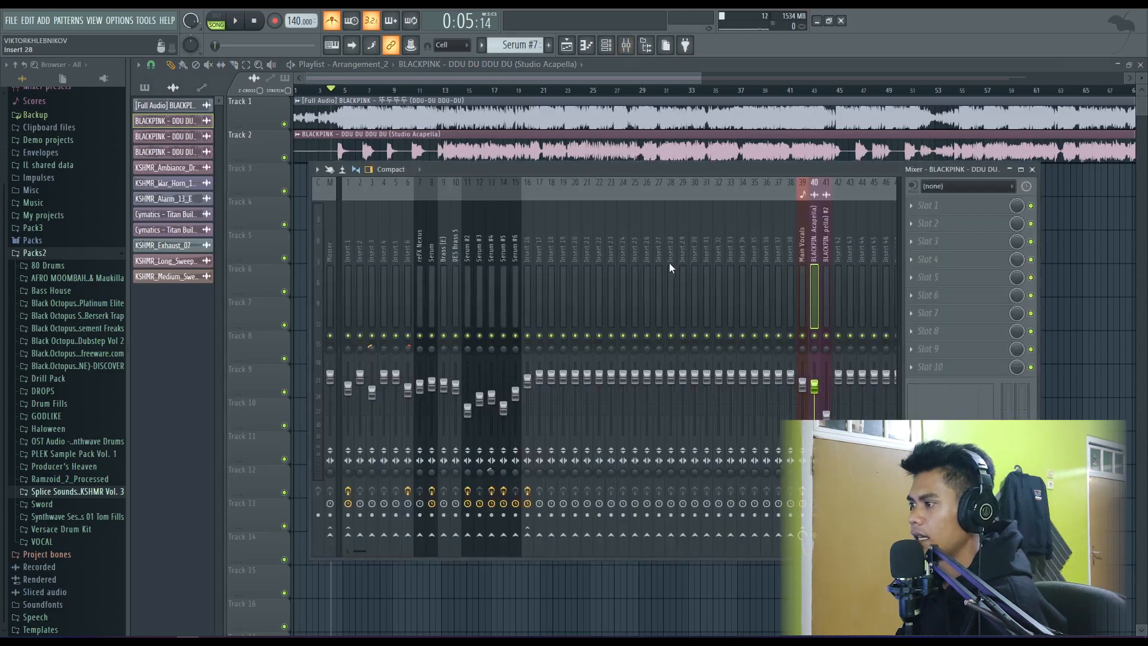
scroll(670, 263, down, 3)
scroll(643, 260, down, 5)
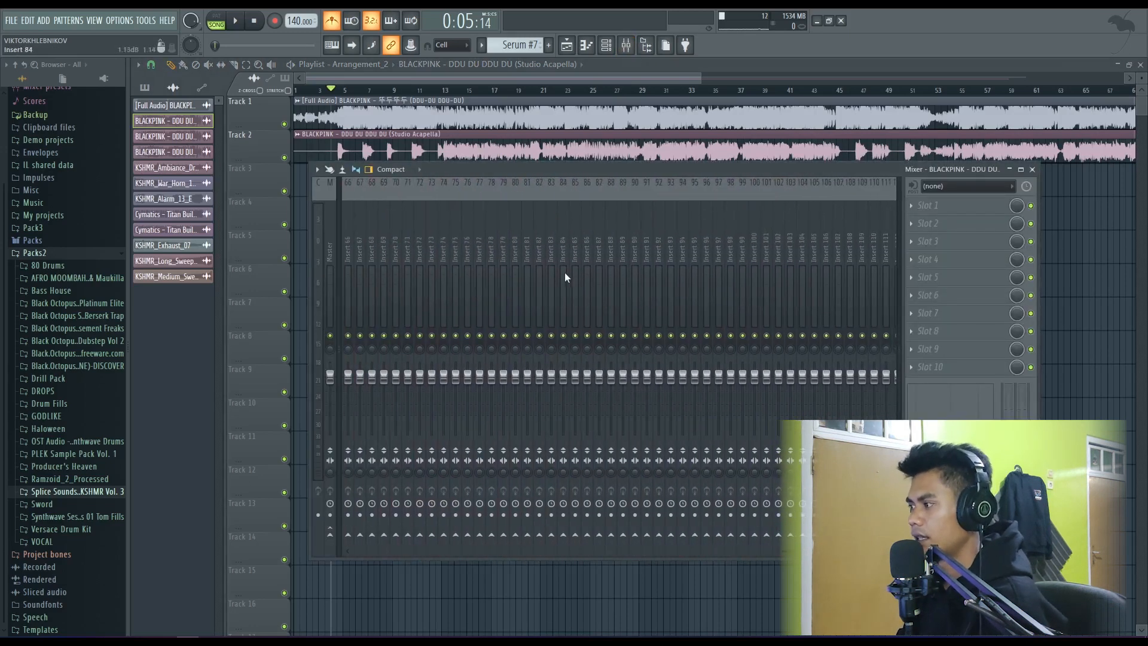
scroll(564, 276, up, 2)
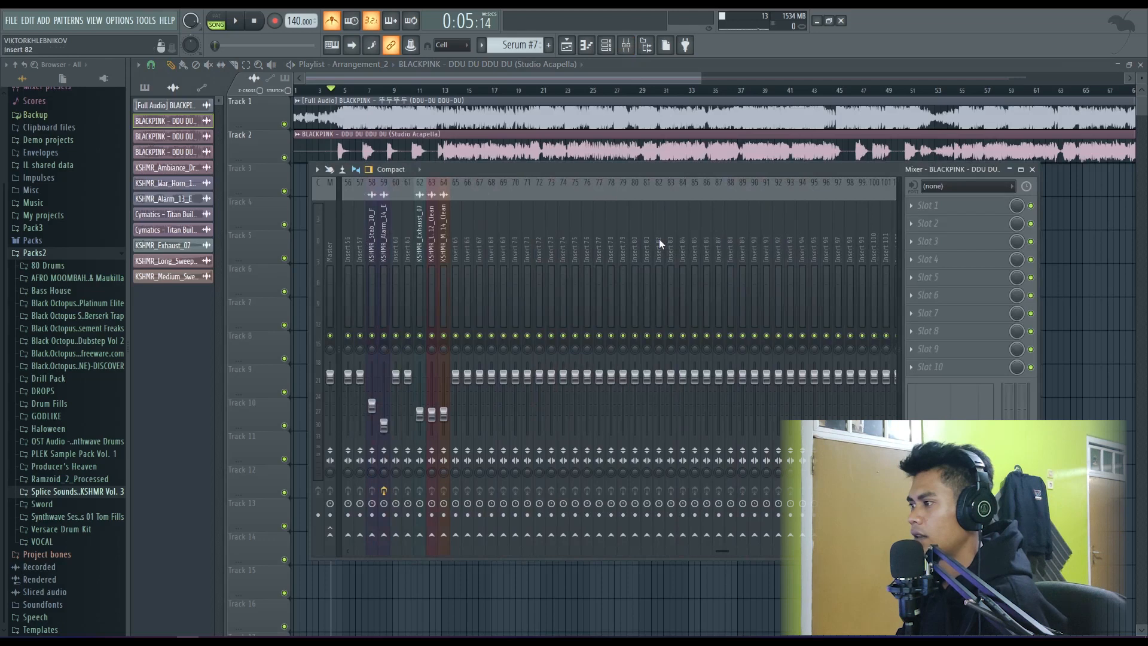
click(659, 238)
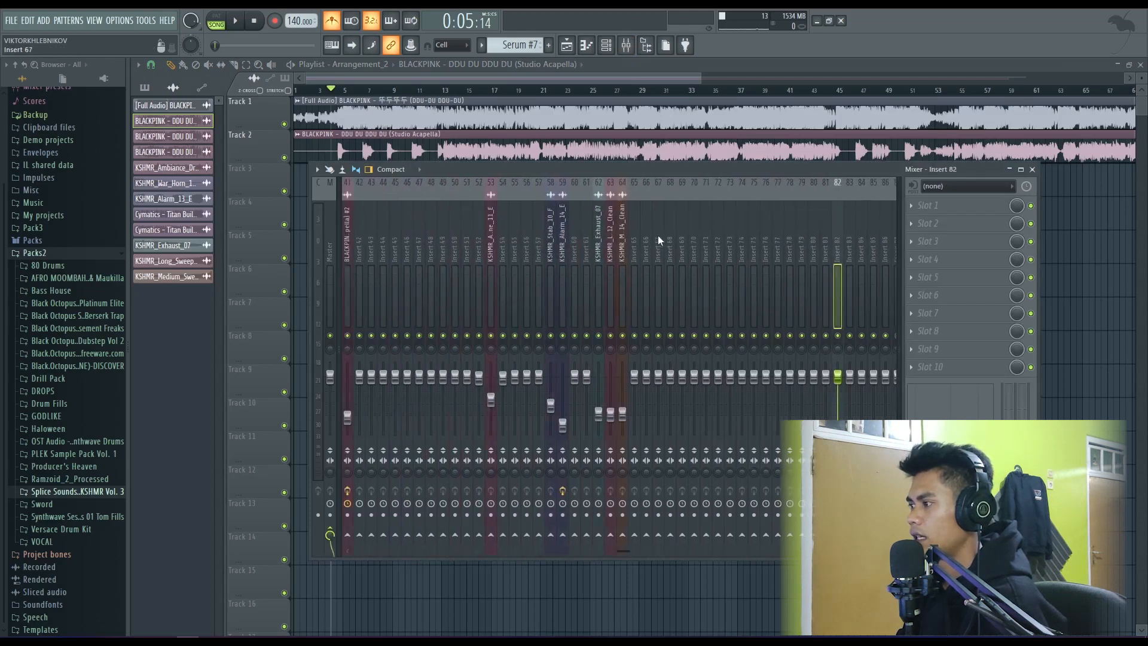
scroll(708, 240, down, 1)
scroll(608, 241, up, 2)
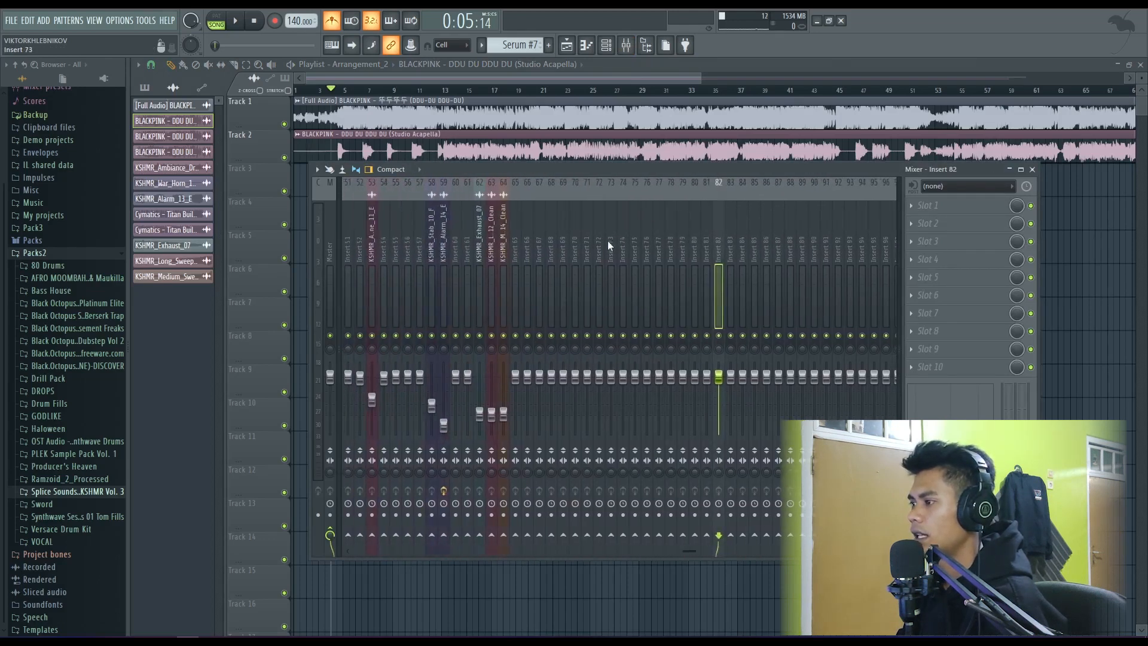
scroll(612, 246, up, 1)
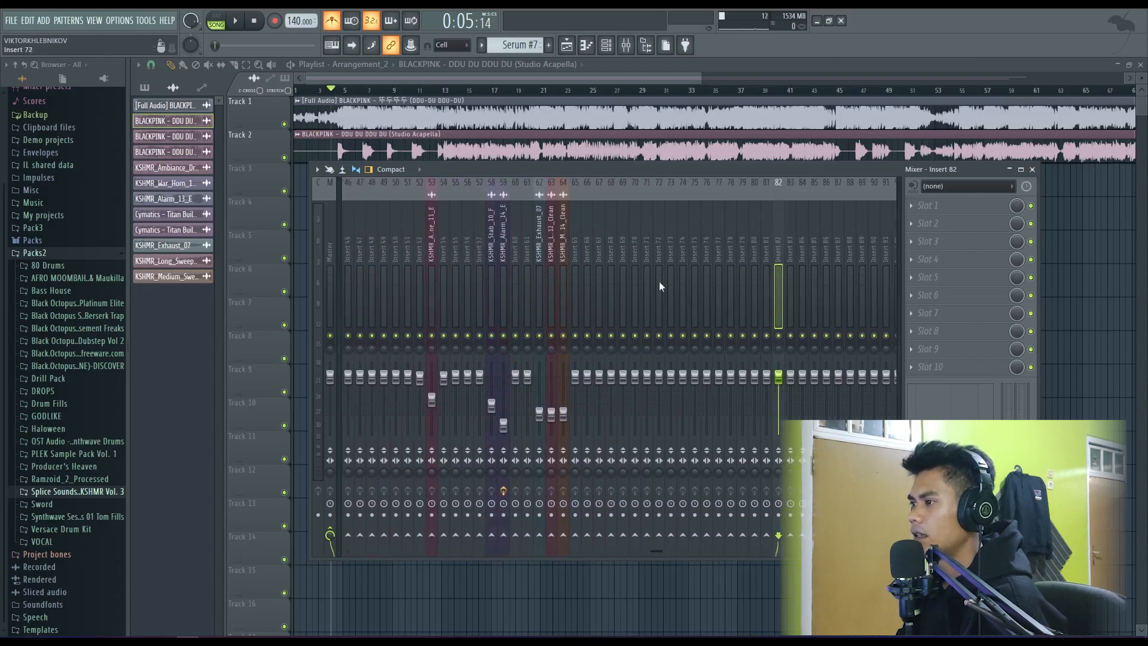
scroll(661, 287, down, 2)
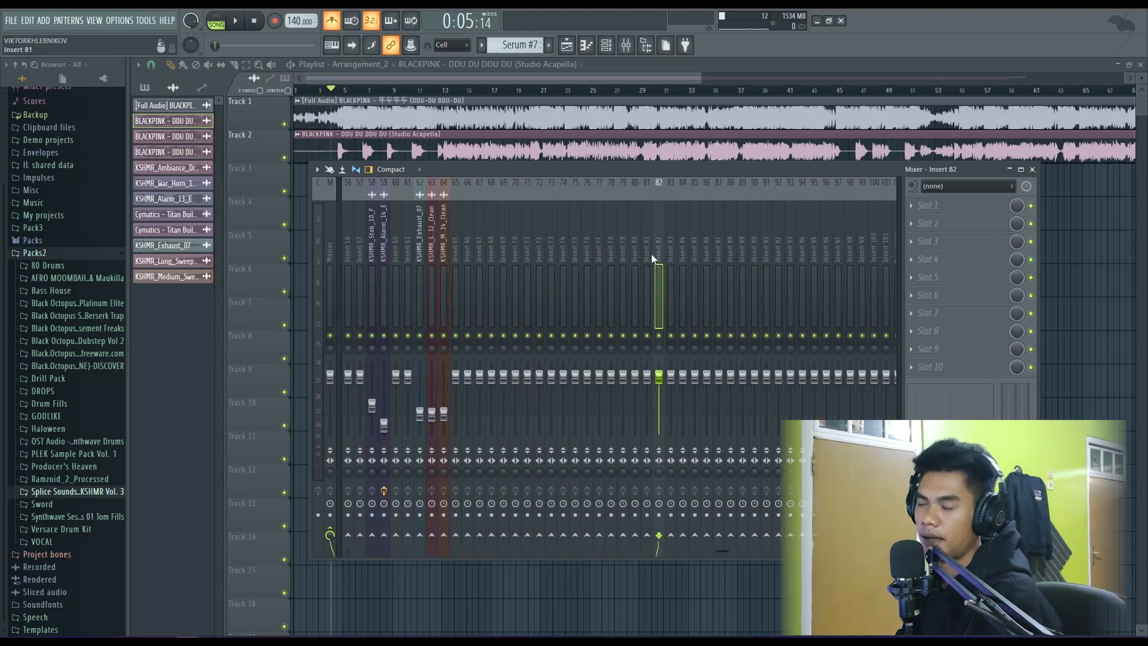
- Find and select the acapella's mixer track 40 to check its routing, and close the mixer
scroll(640, 264, up, 5)
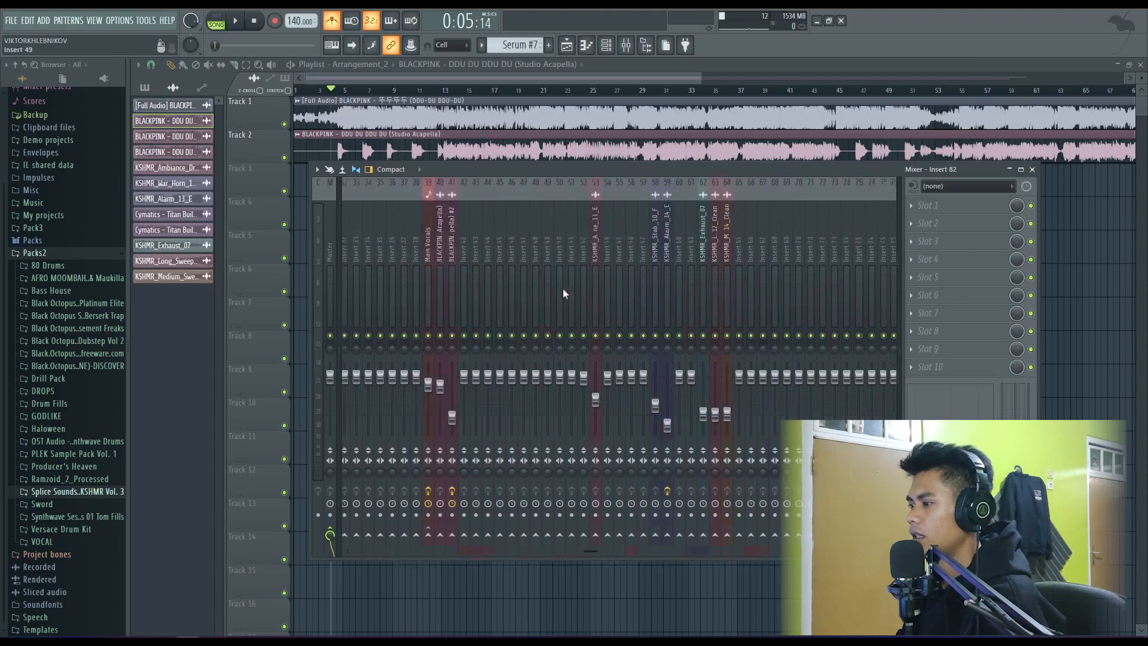
scroll(563, 289, down, 1)
scroll(730, 287, down, 2)
scroll(621, 270, up, 3)
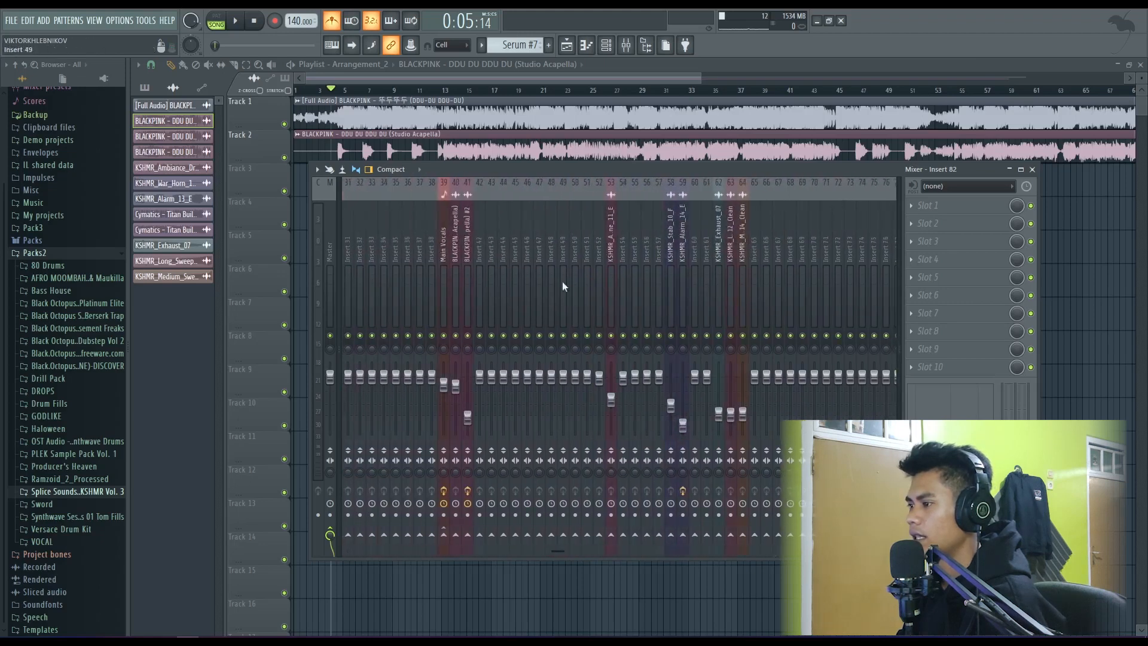
scroll(497, 263, up, 3)
click(635, 271)
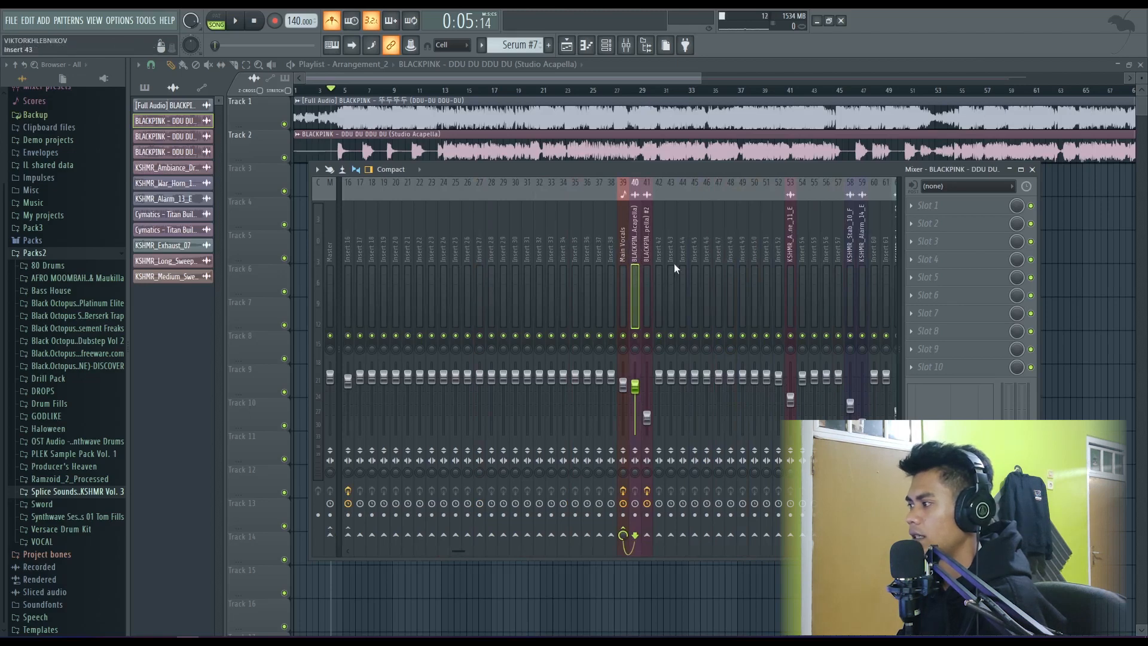
click(1032, 169)
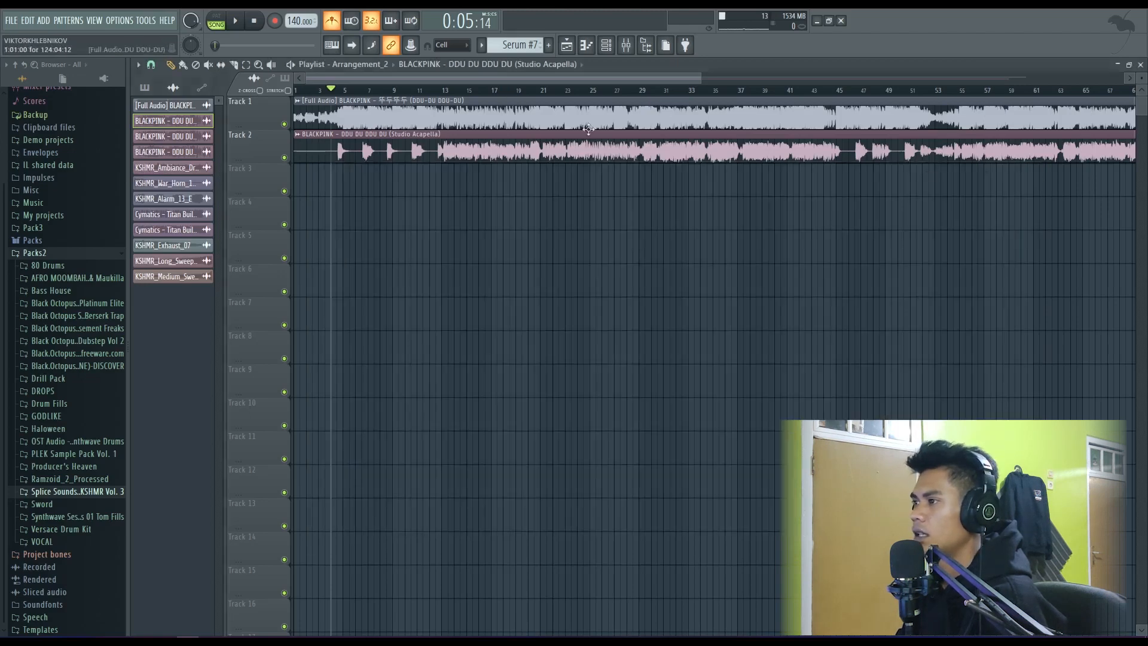
- Switch to the original arrangement and look over the overall layout of its vocal, effect, drum and synth tracks
click(366, 65)
click(360, 83)
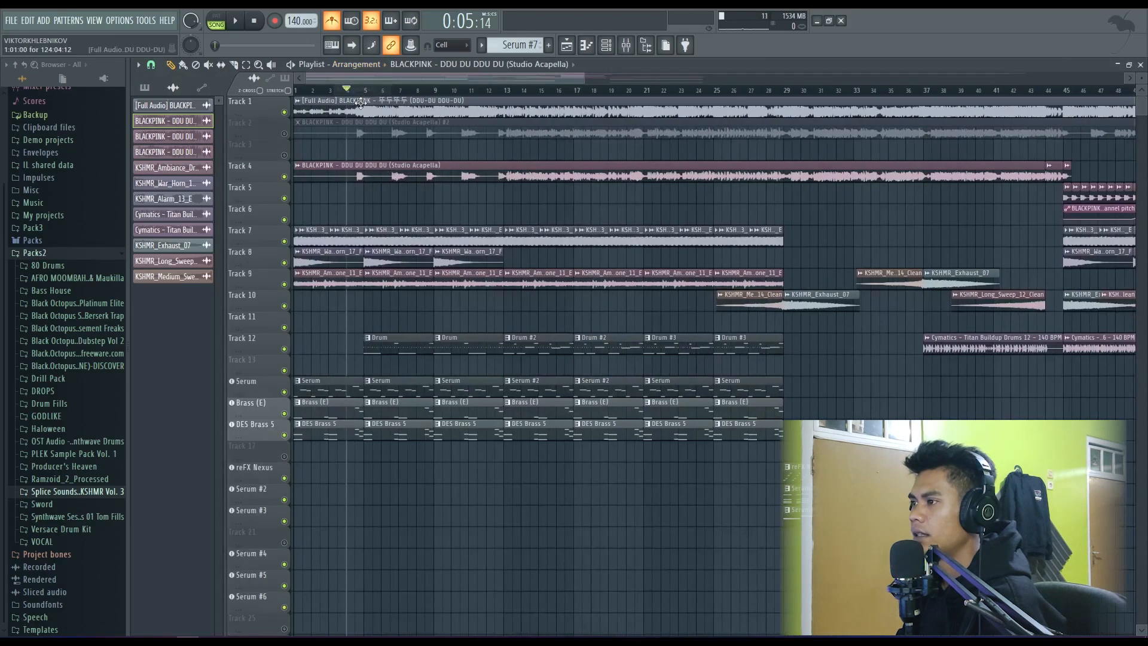
scroll(360, 103, down, 3)
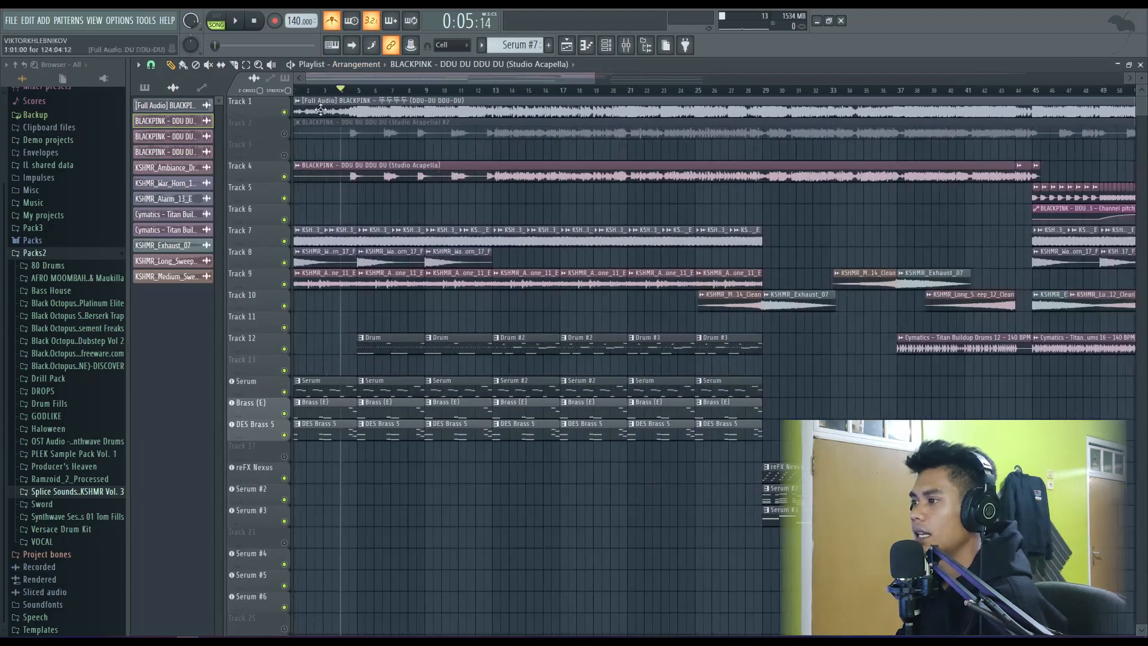
scroll(363, 147, down, 2)
scroll(364, 161, up, 2)
scroll(365, 179, down, 6)
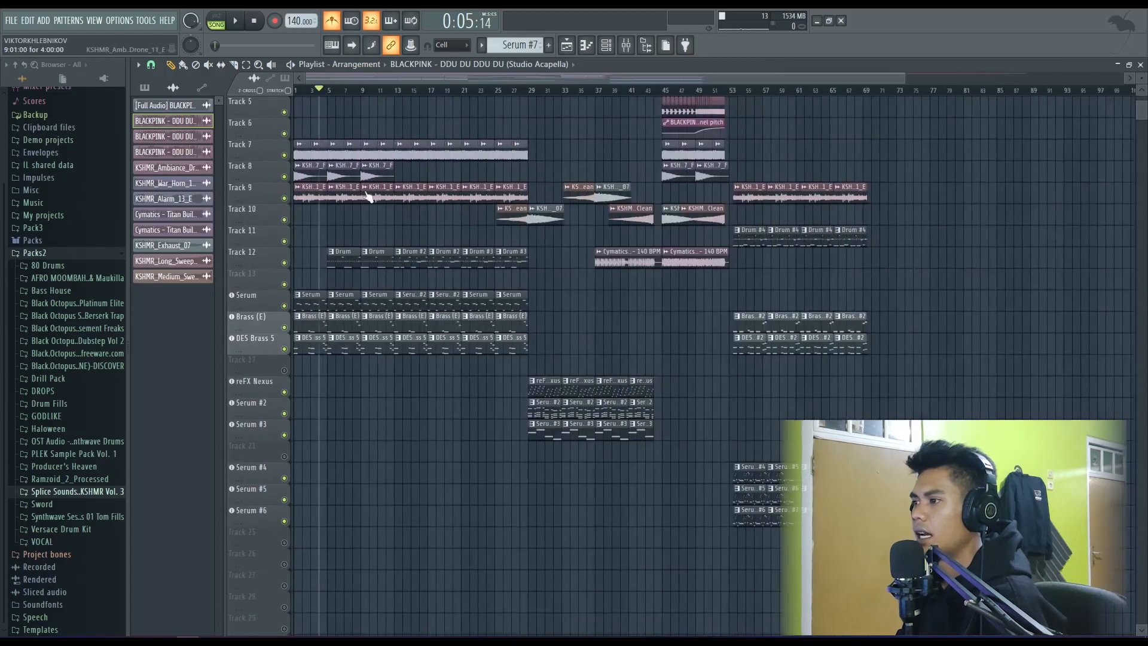
scroll(368, 197, up, 3)
scroll(359, 199, up, 4)
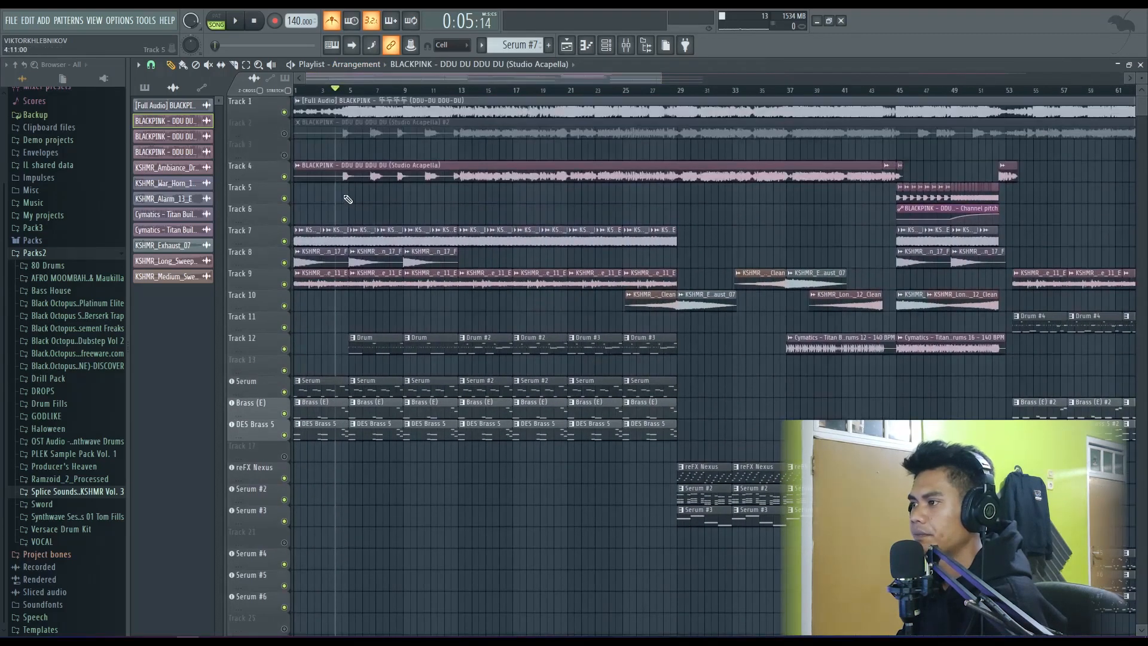
- Examine the intro layers from bar 1 to bar 29, including the KSHMR samples, drum, Serum and brass patterns
scroll(347, 199, up, 3)
scroll(285, 207, down, 4)
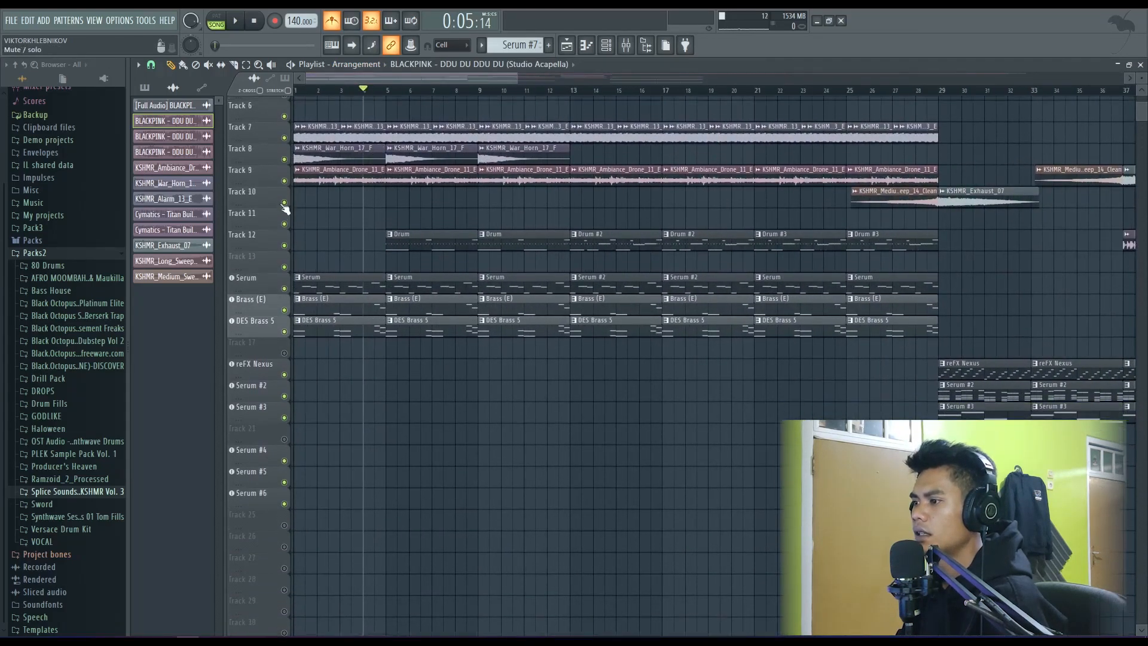
scroll(288, 209, down, 2)
scroll(353, 266, up, 3)
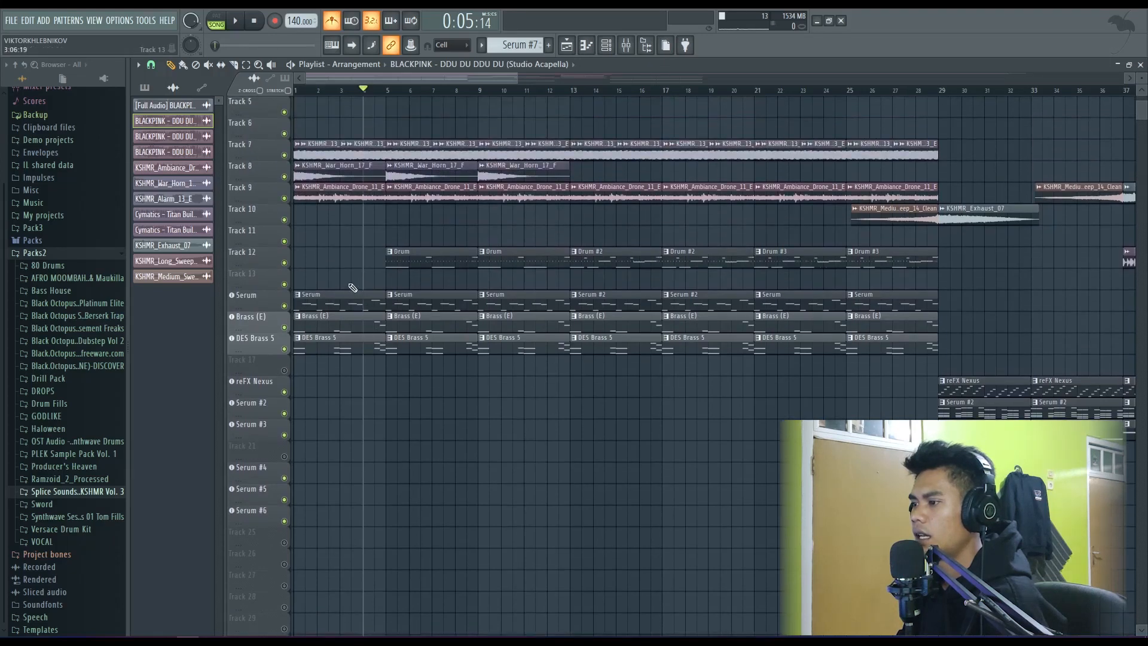
scroll(366, 313, up, 3)
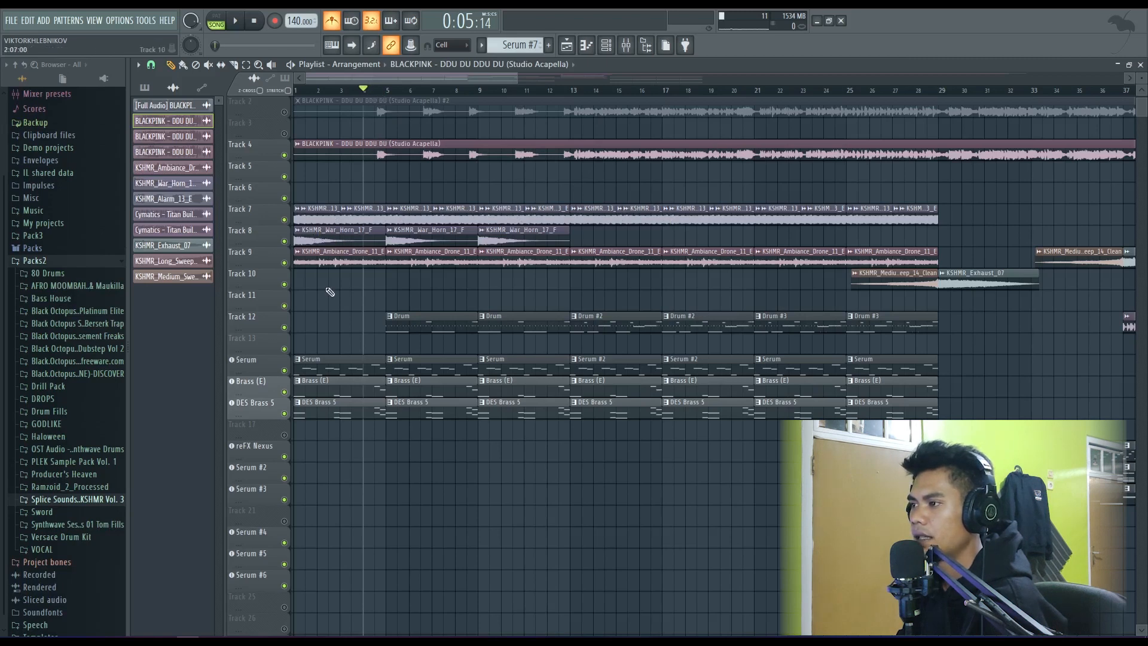
scroll(341, 302, down, 1)
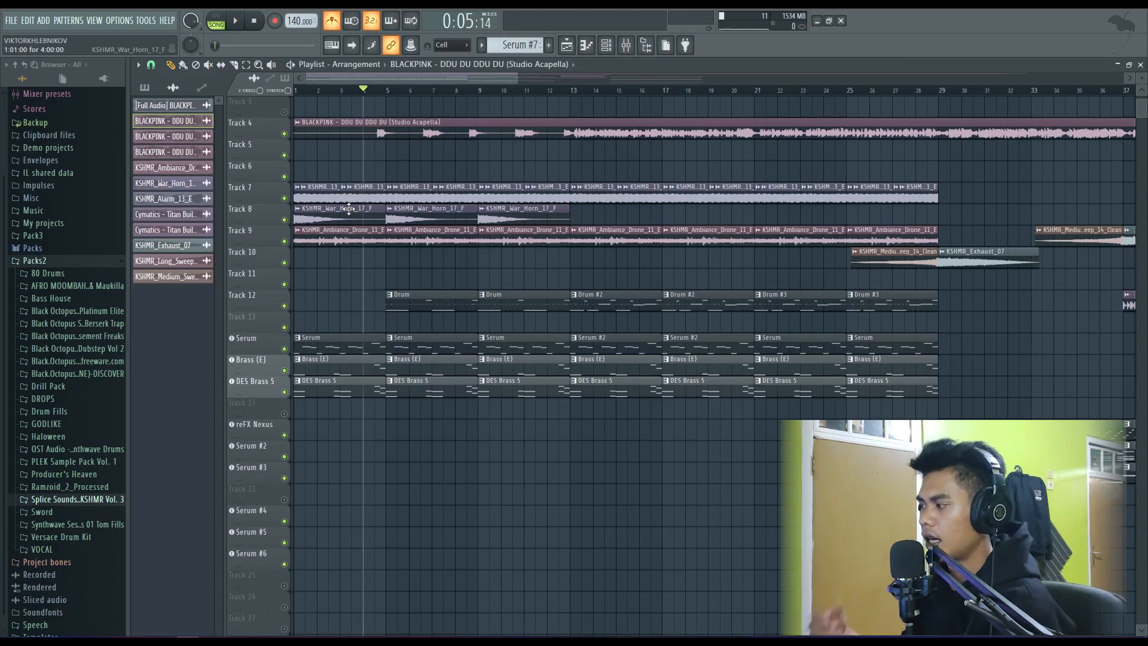
- Look over the arrangement beyond the intro, including its reFX Nexus, Serum, sweep and Cymatics buildup clips up to bar 77
scroll(361, 224, up, 1)
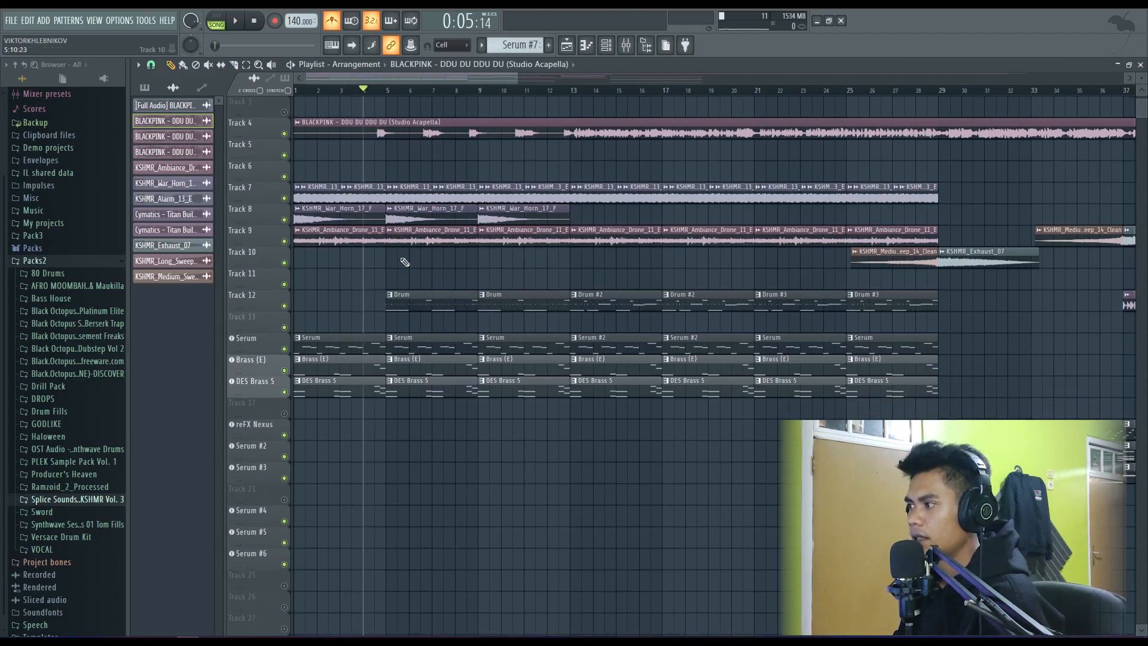
scroll(405, 262, down, 2)
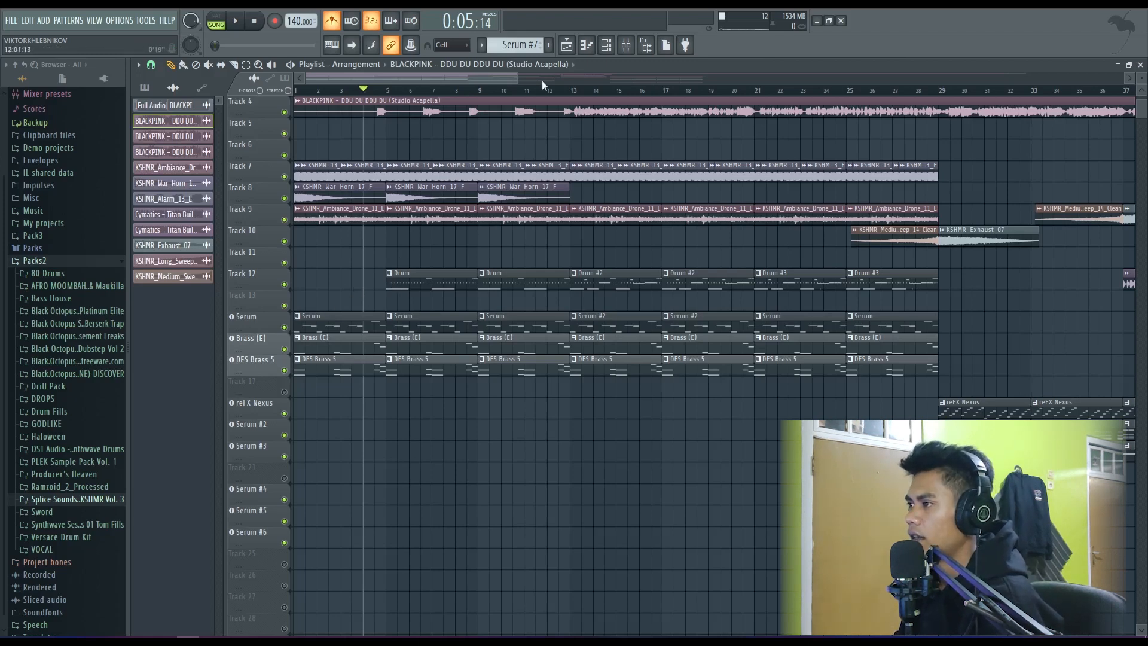
drag(522, 77, 594, 104)
scroll(412, 233, down, 2)
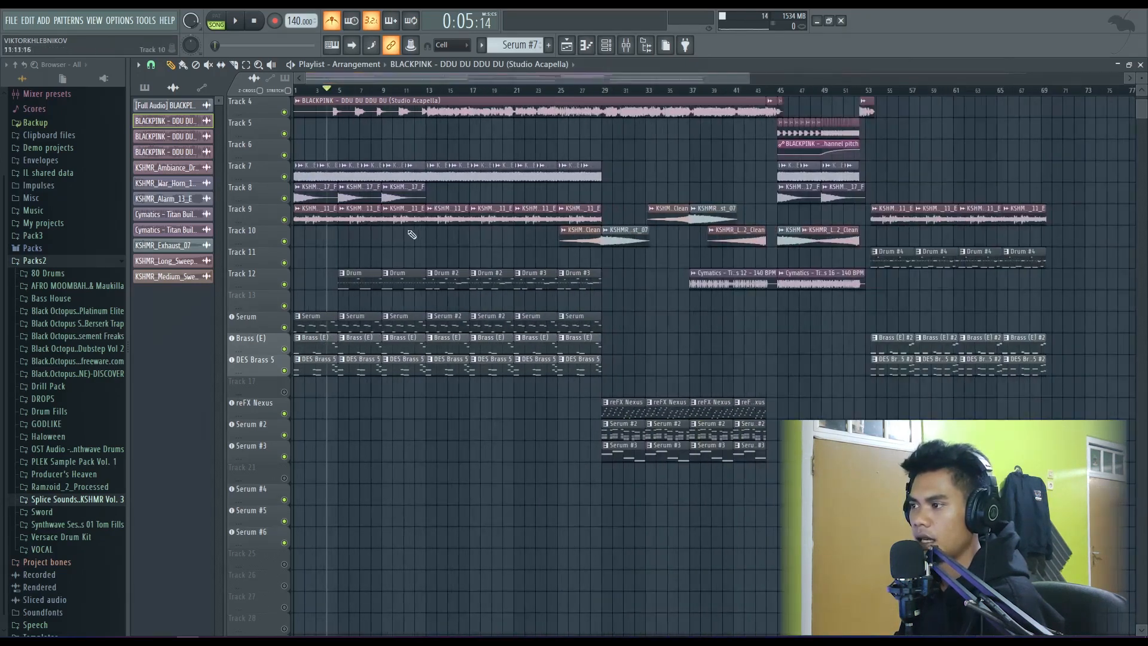
drag(743, 88, 560, 92)
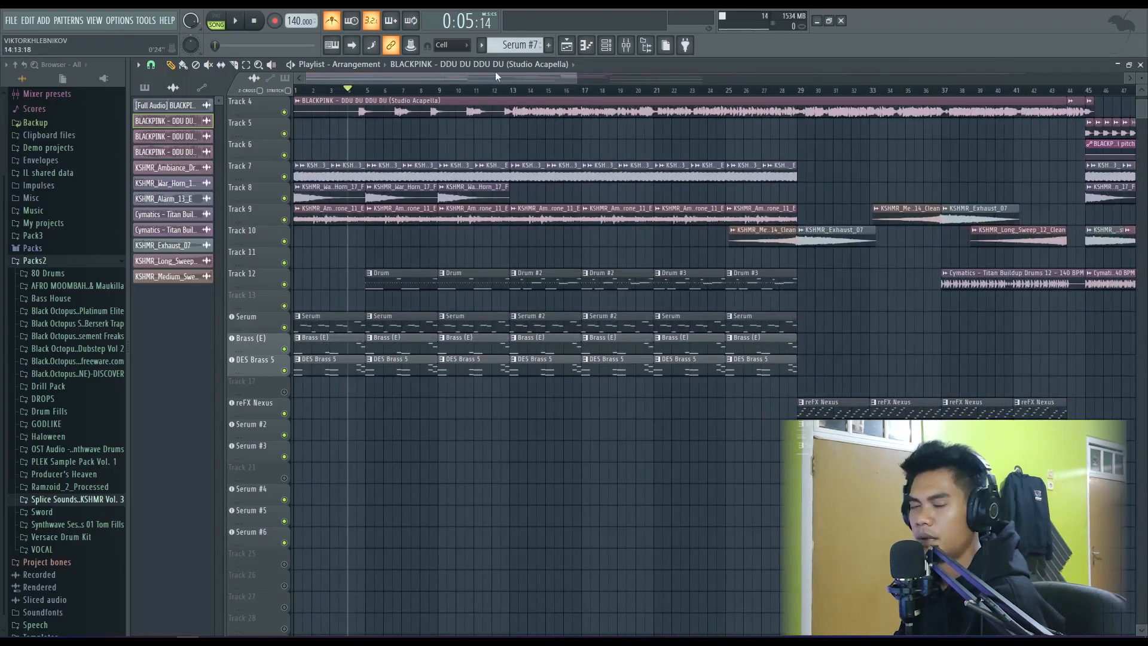
scroll(498, 239, up, 2)
scroll(496, 240, down, 3)
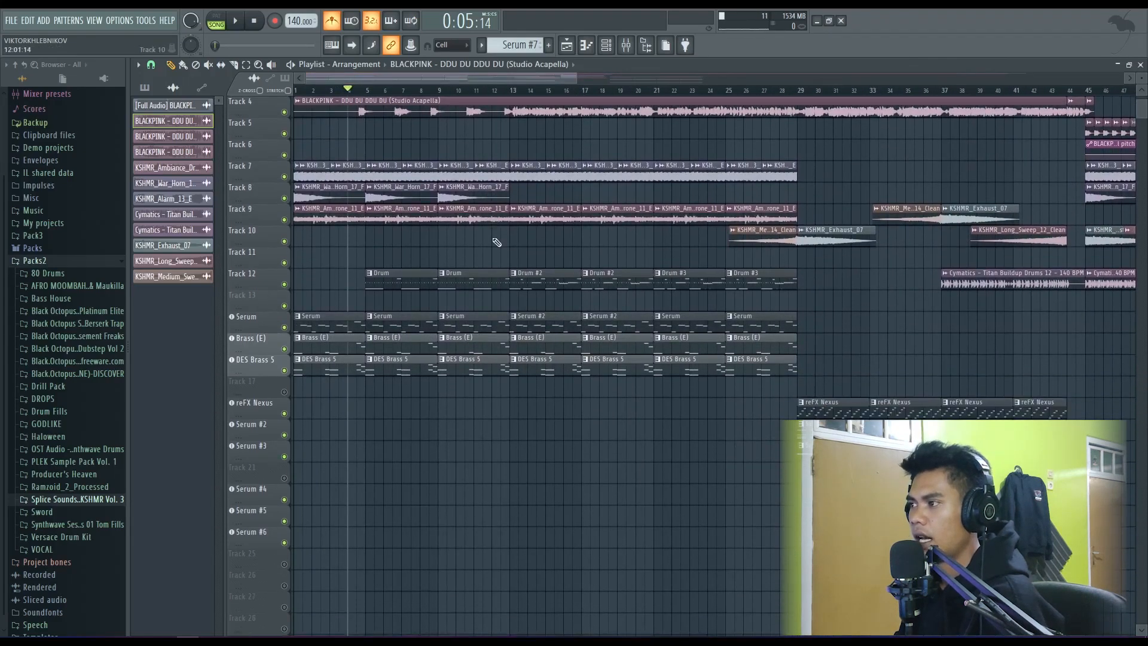
scroll(360, 336, up, 2)
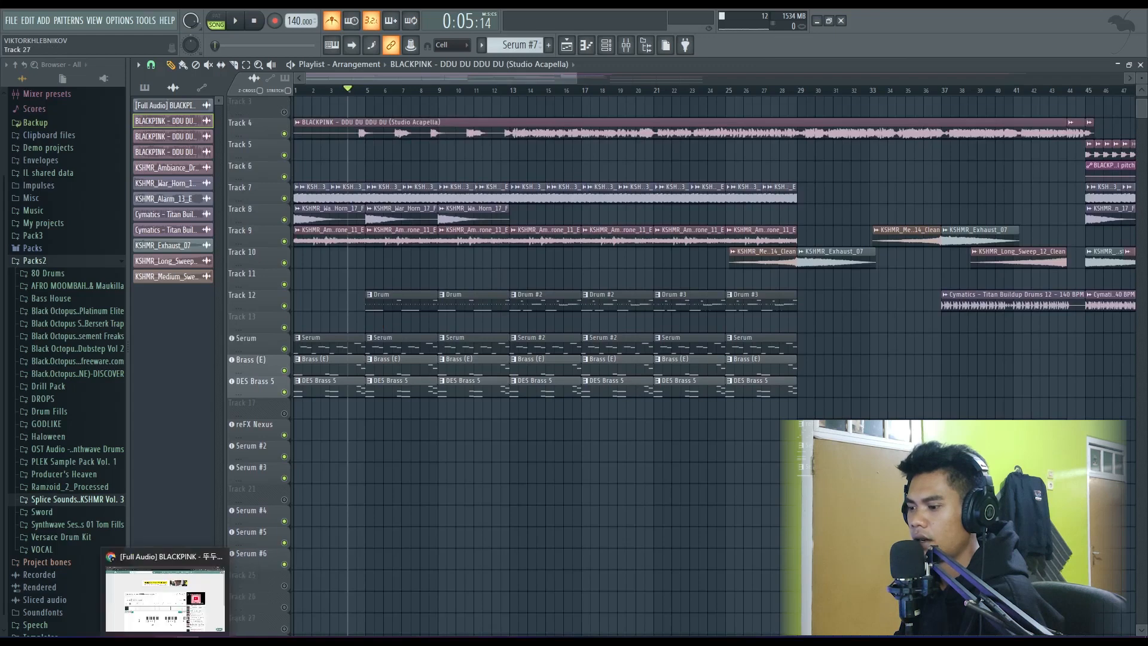
- Switch to the Chordify page for BLACKPINK's DDU-DU DDU-DU, browse its chord timeline, and return to the FL Studio project
click(167, 640)
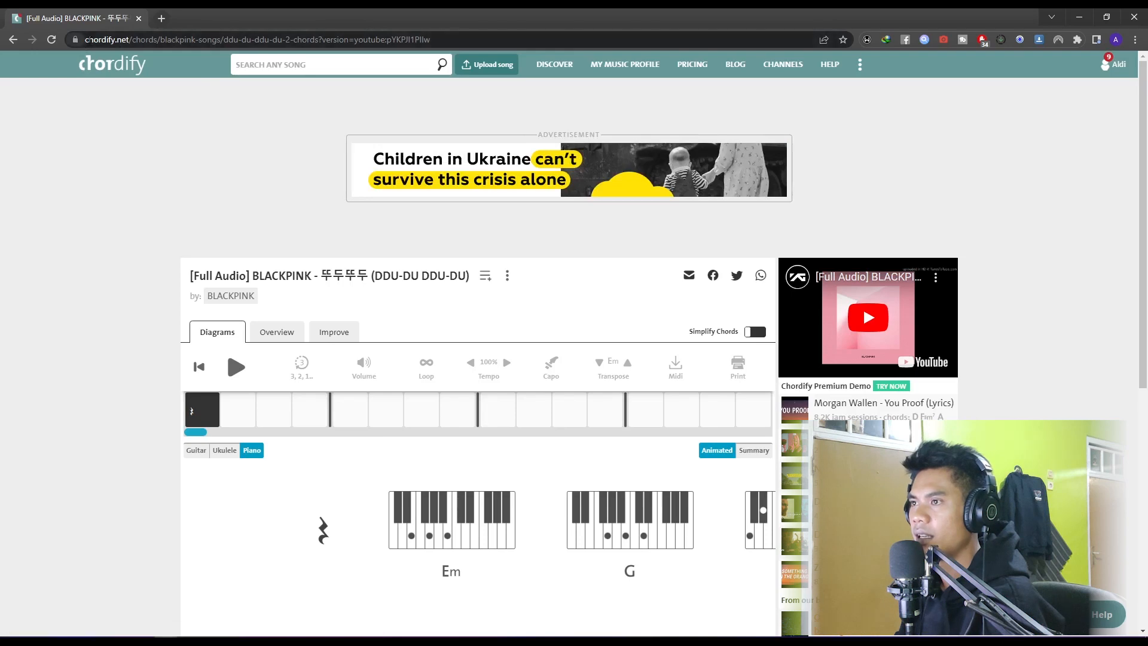
click(90, 40)
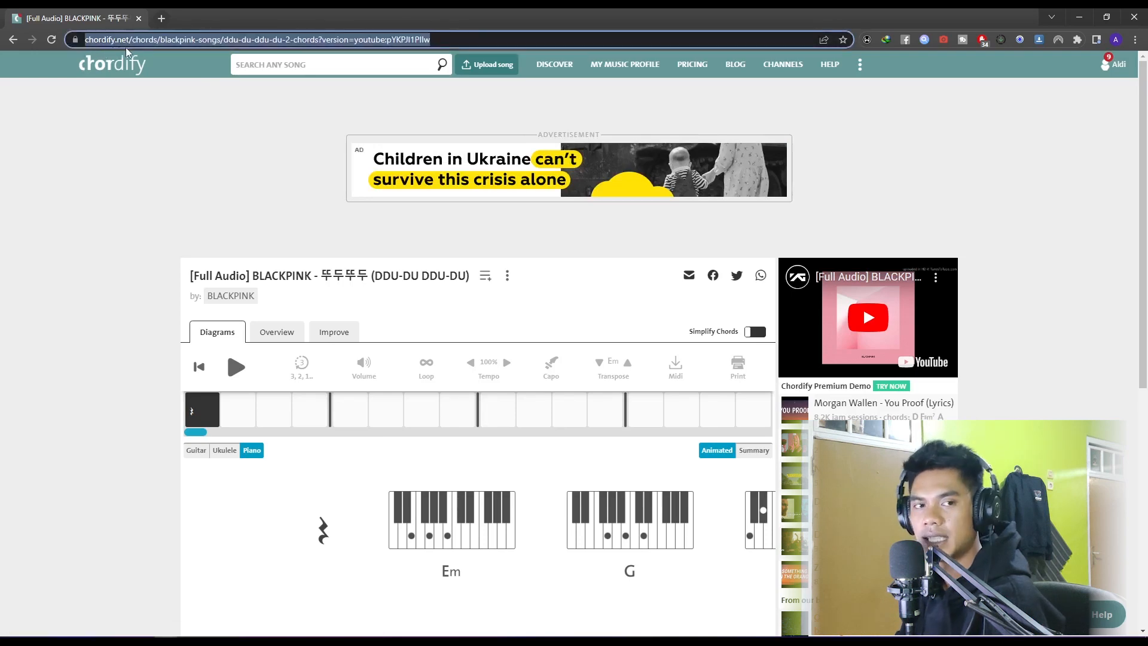
click(317, 67)
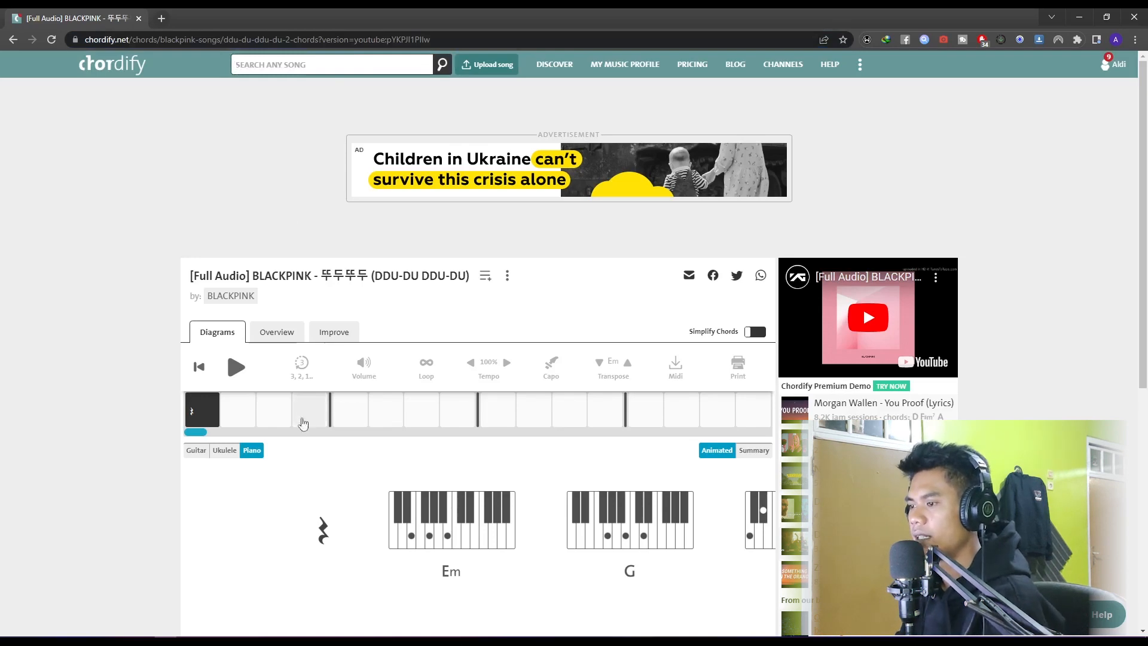
drag(203, 434, 298, 448)
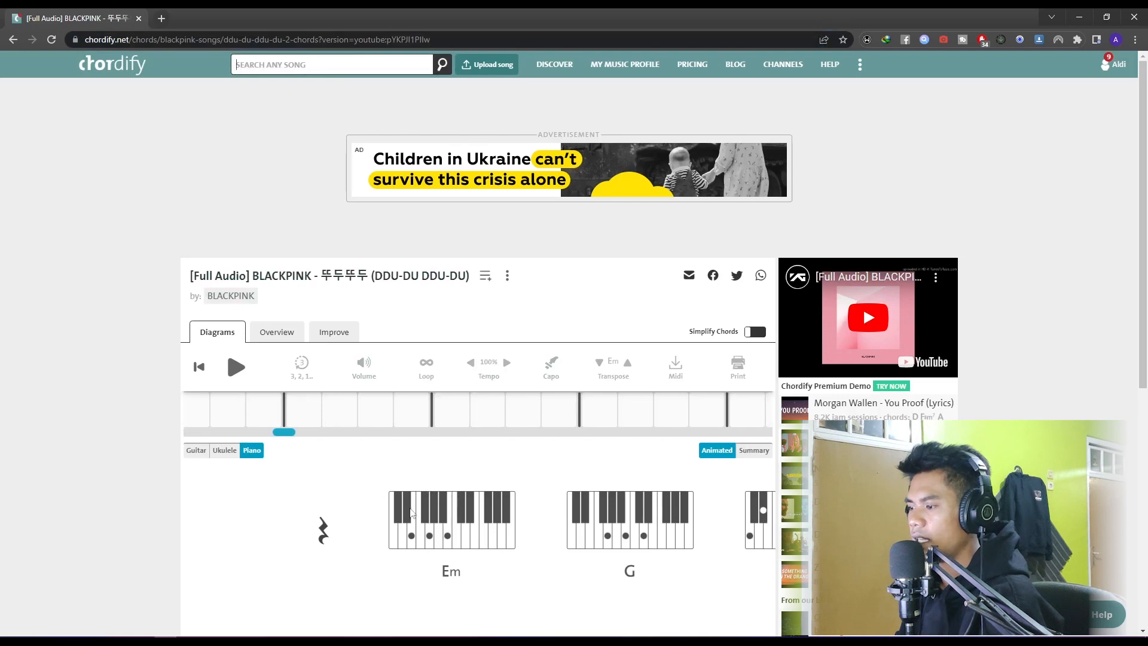
drag(288, 433, 289, 434)
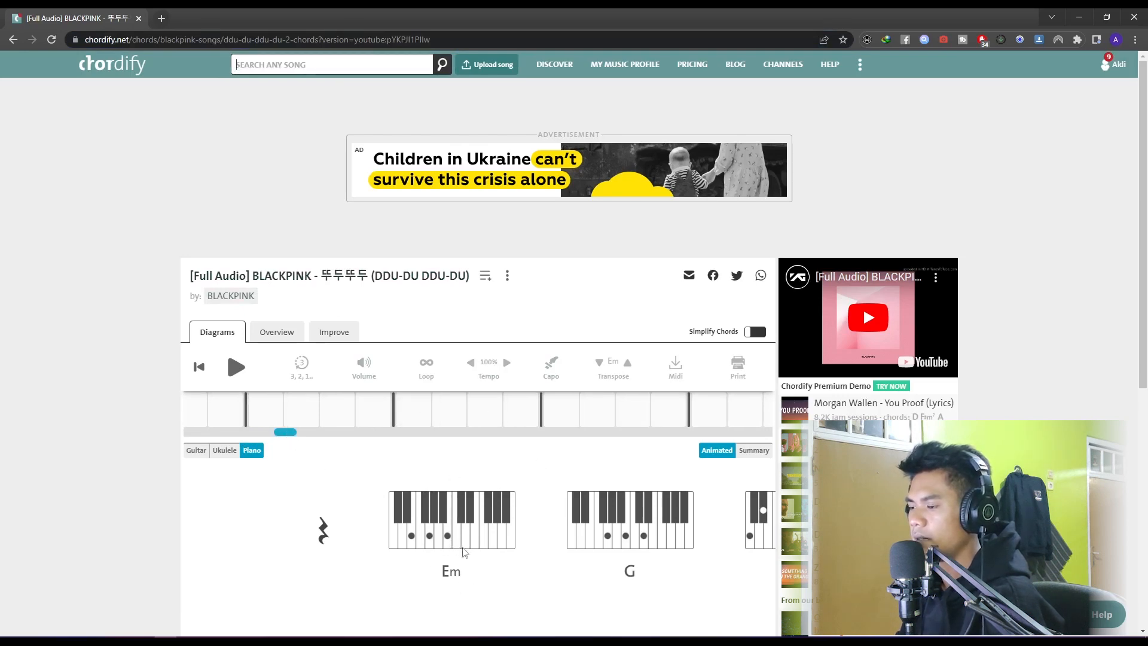
drag(292, 441, 252, 438)
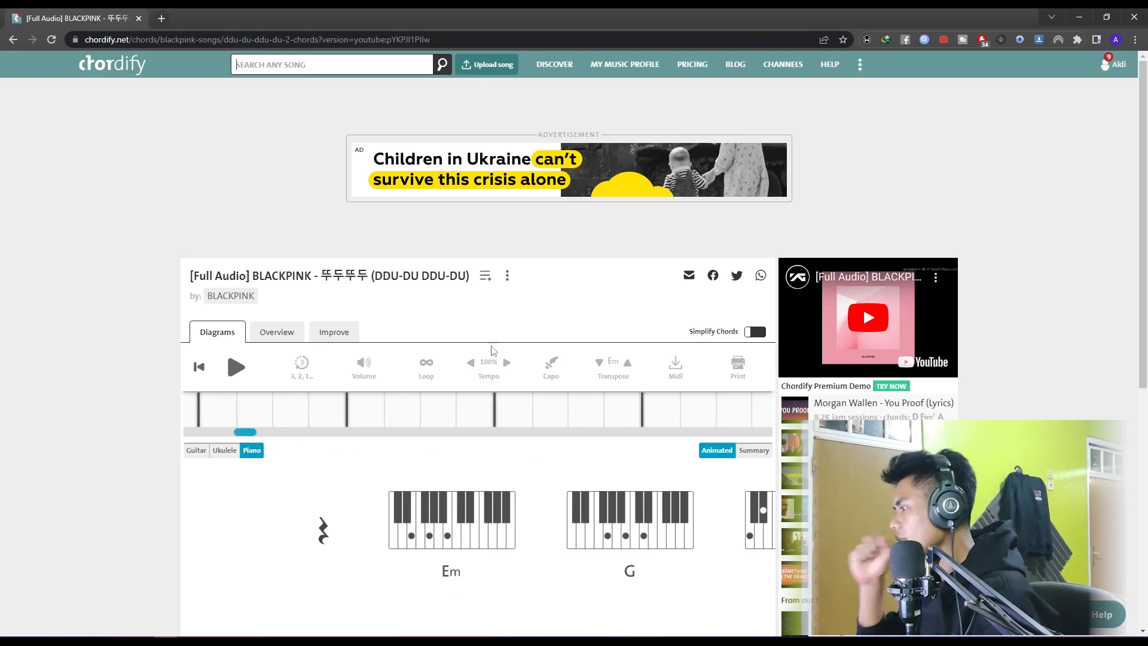
click(1079, 17)
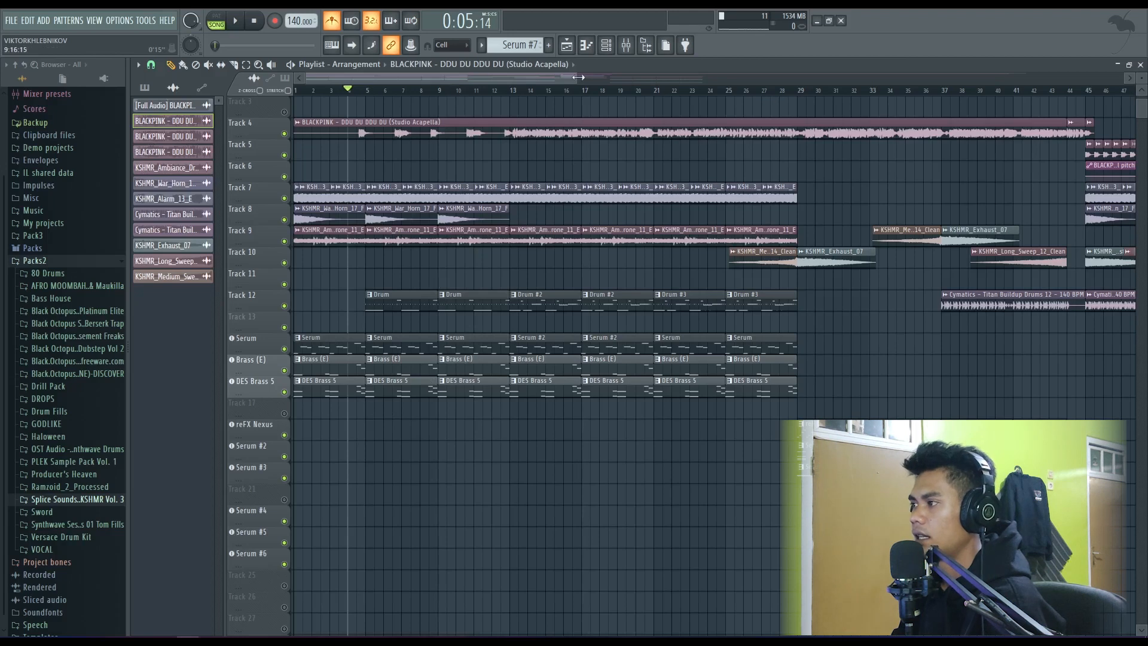
- Solo the Serum track in the playlist and open its first pattern clip in the piano roll
drag(578, 77, 618, 78)
scroll(325, 266, down, 2)
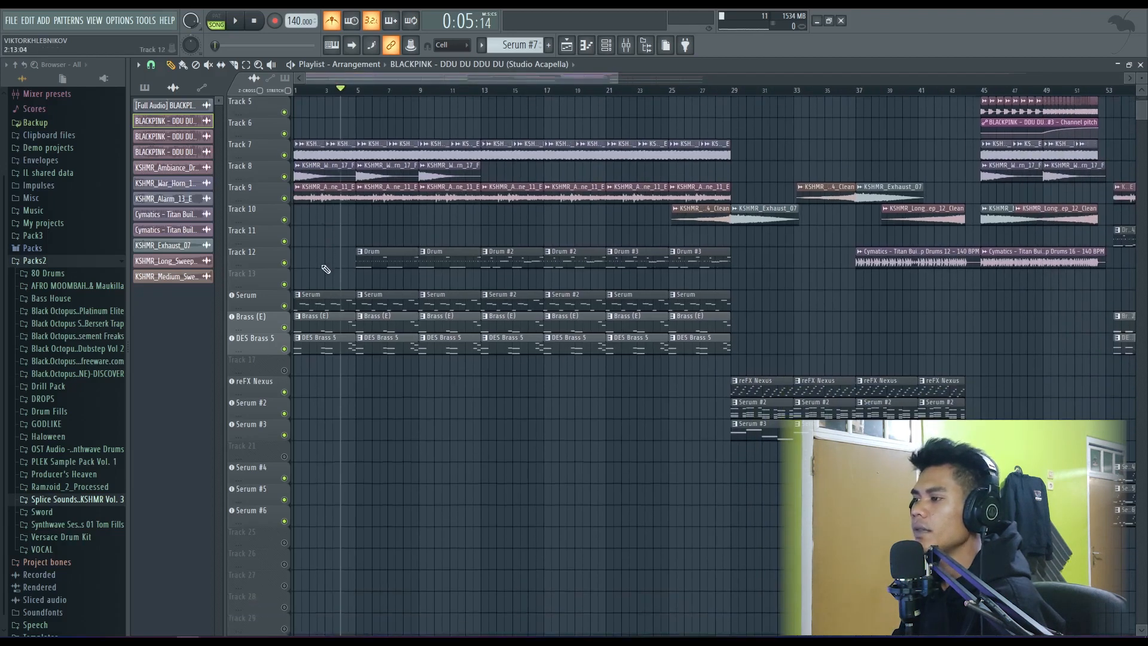
scroll(323, 272, up, 2)
scroll(314, 287, up, 3)
scroll(349, 269, left, 1)
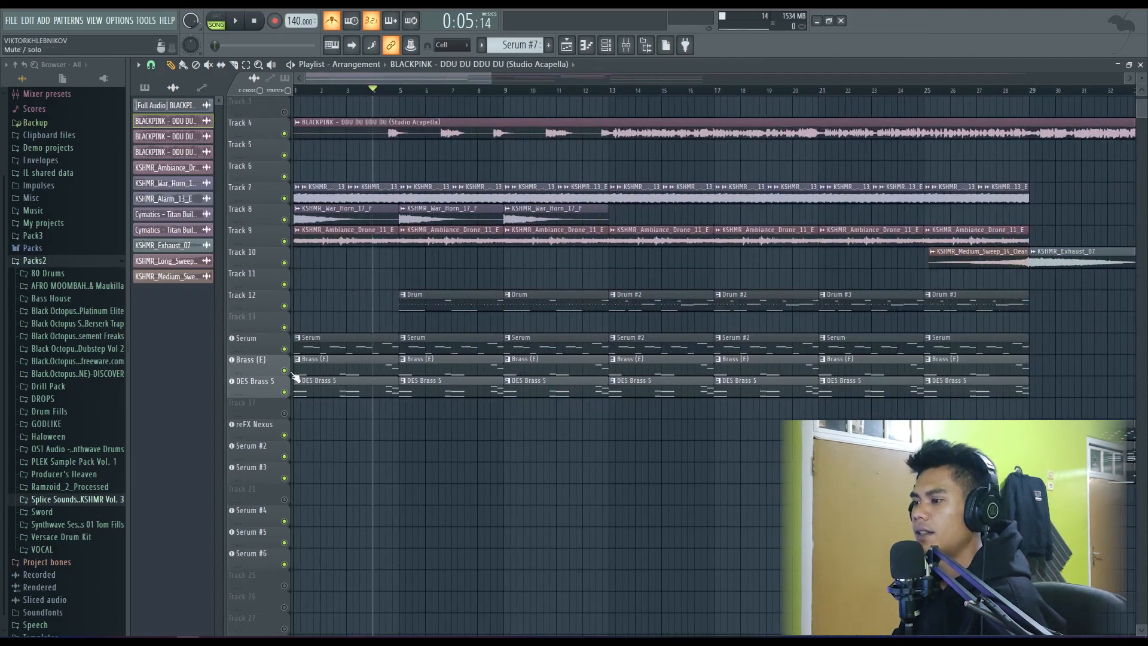
click(287, 353)
click(287, 352)
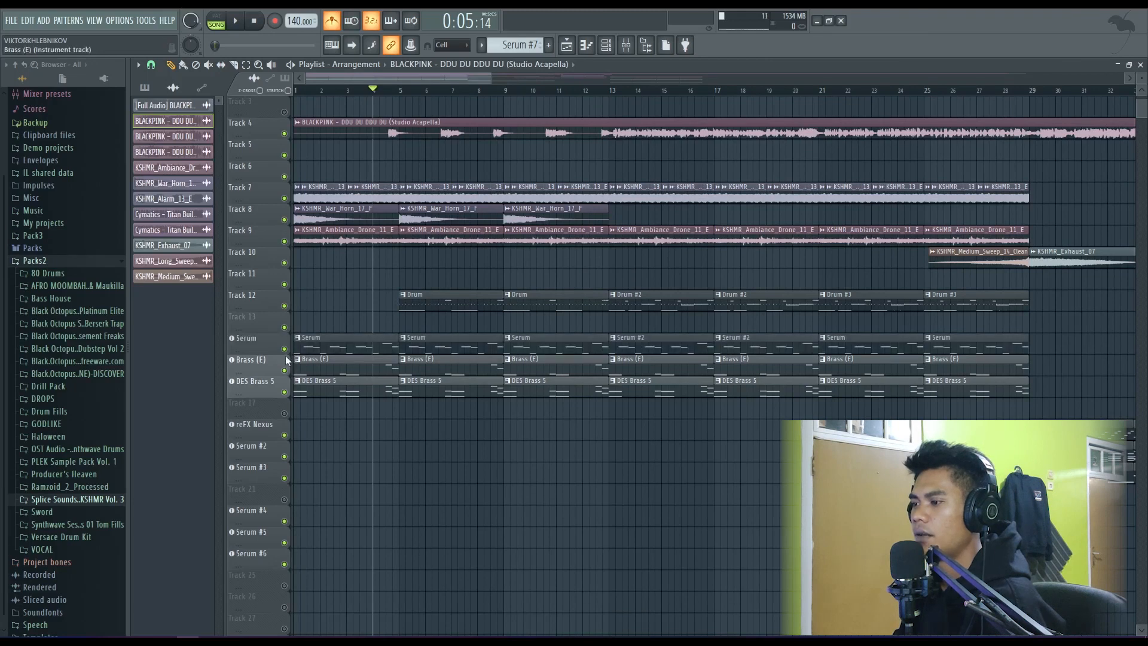
right_click(285, 351)
double_click(340, 352)
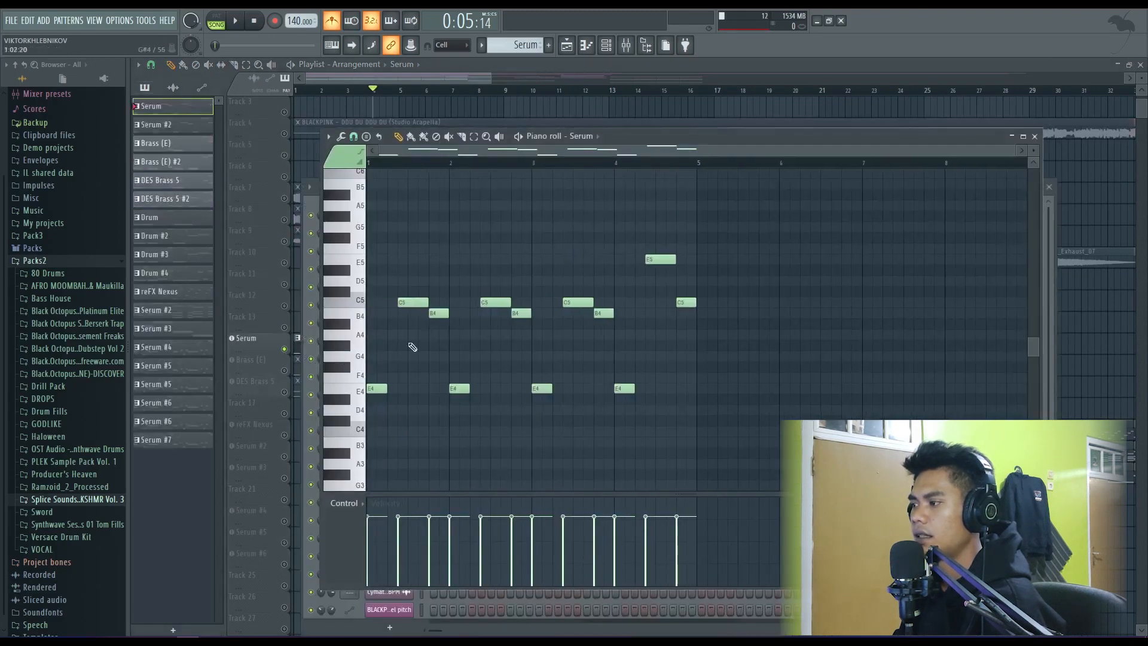
drag(628, 142, 627, 133)
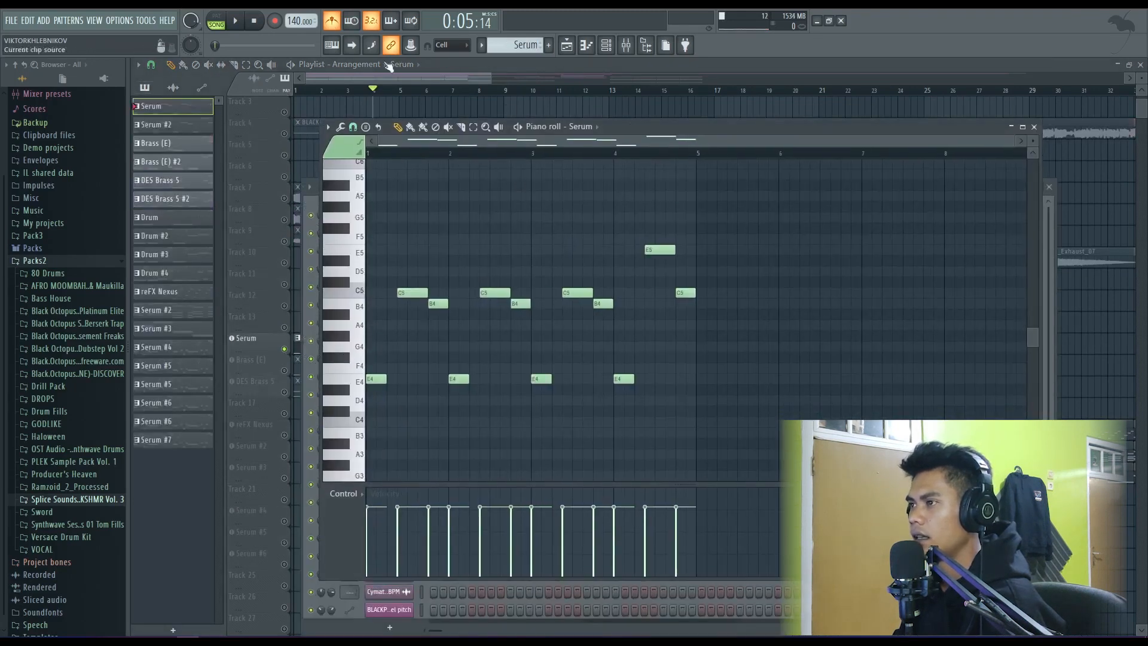
- Play the Serum melody in pattern mode, turn the metronome off, and close the piano roll and channel rack
click(217, 23)
key(space)
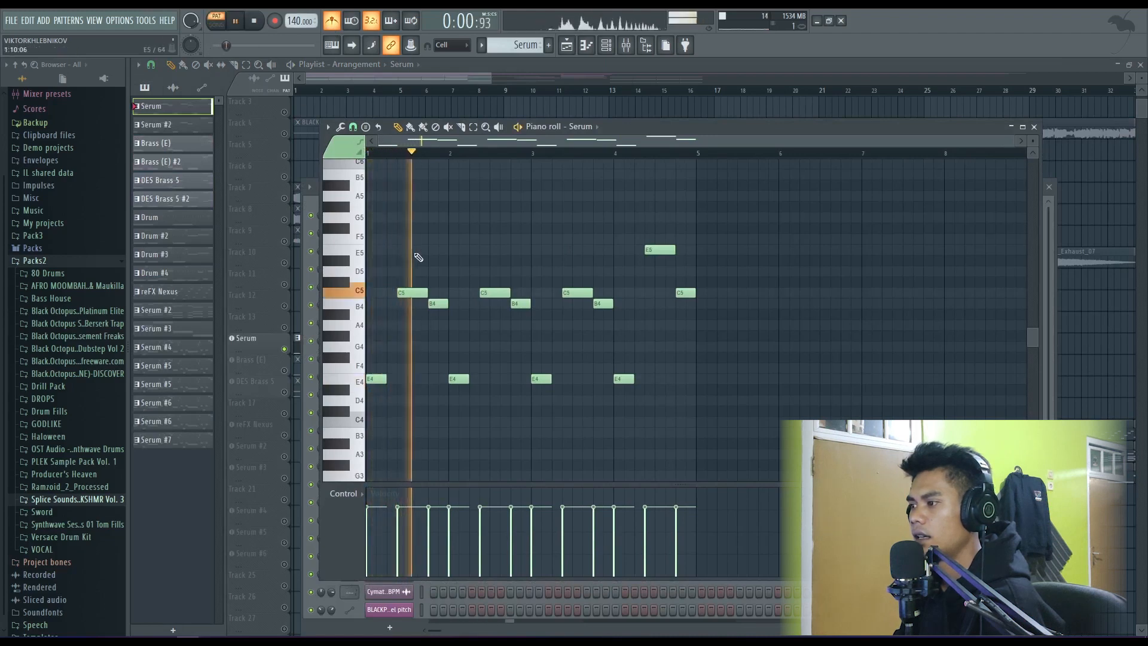
click(337, 22)
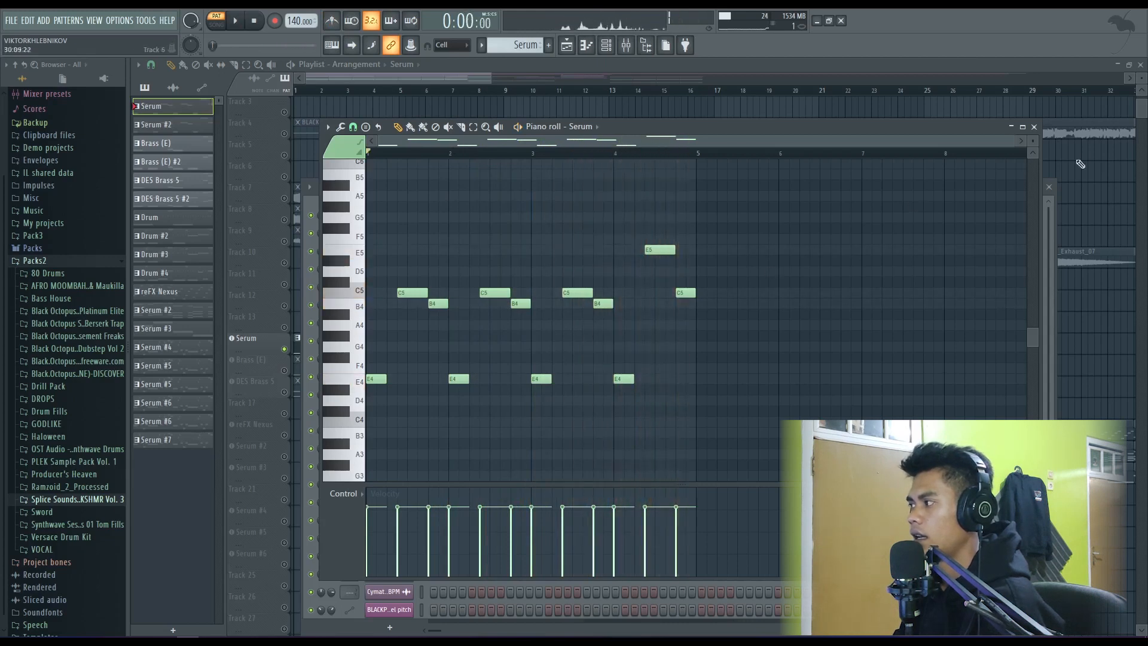
key(space)
click(1034, 127)
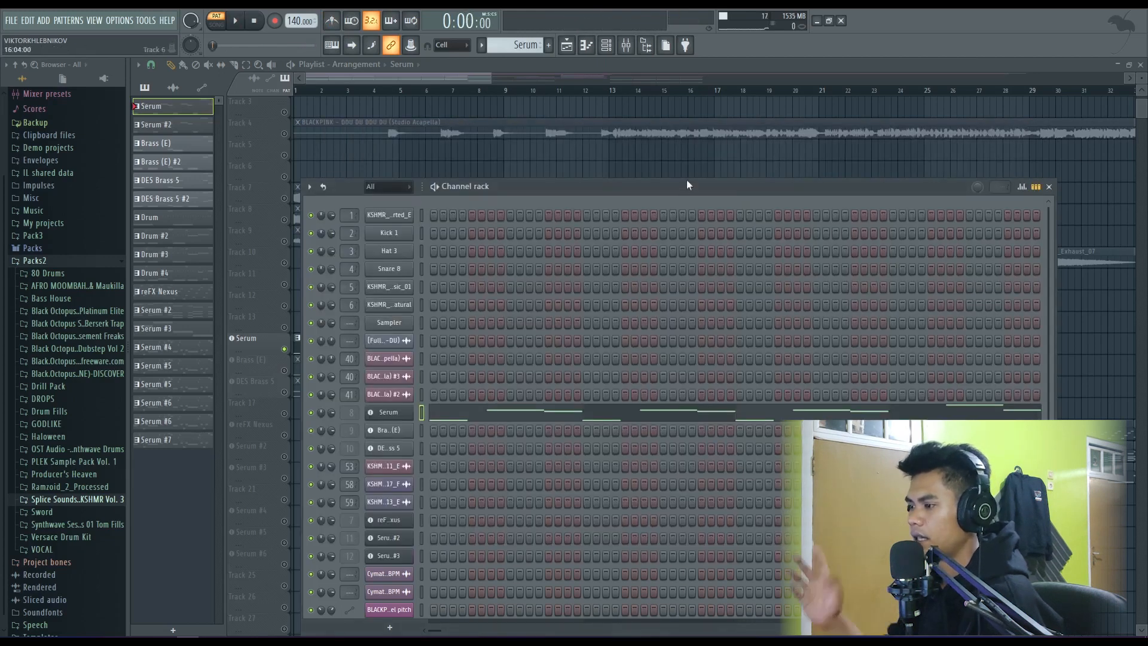
click(1049, 187)
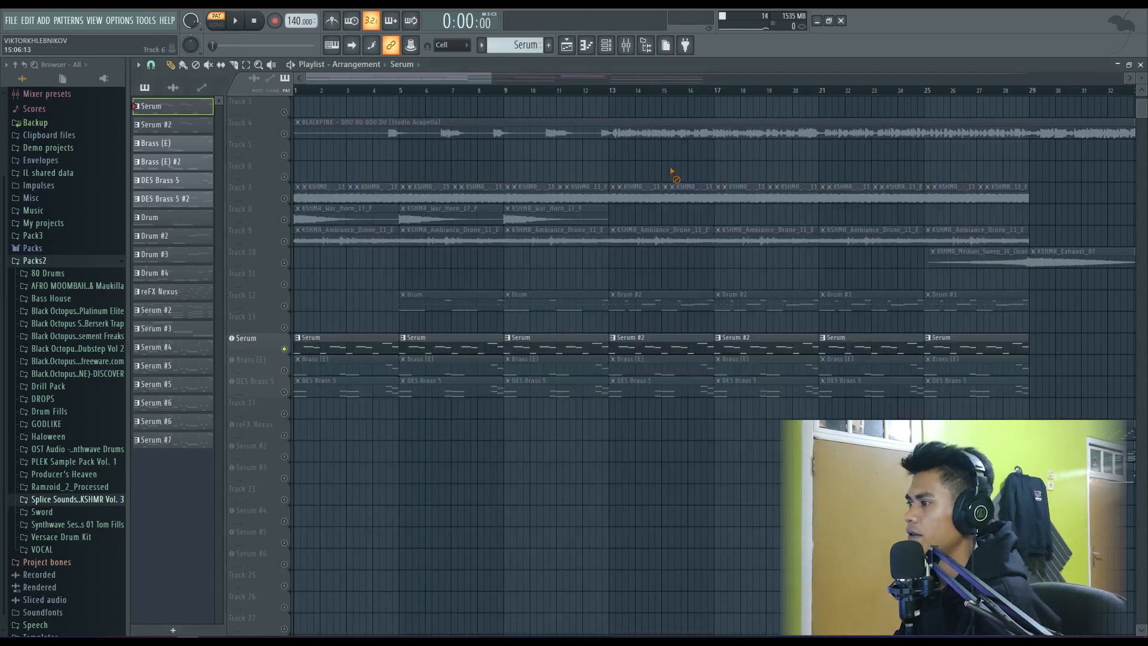
double_click(448, 345)
click(1034, 128)
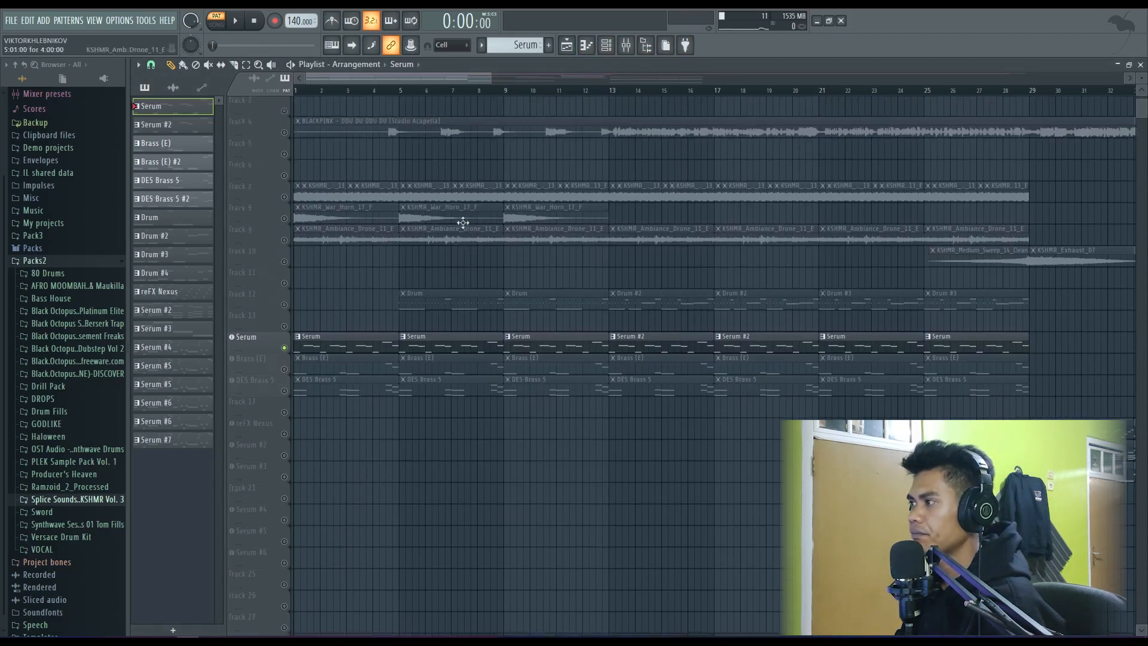
- Add a new Serum instrument from the plugin picker to the empty playlist track directly below Serum #6
click(672, 48)
click(661, 55)
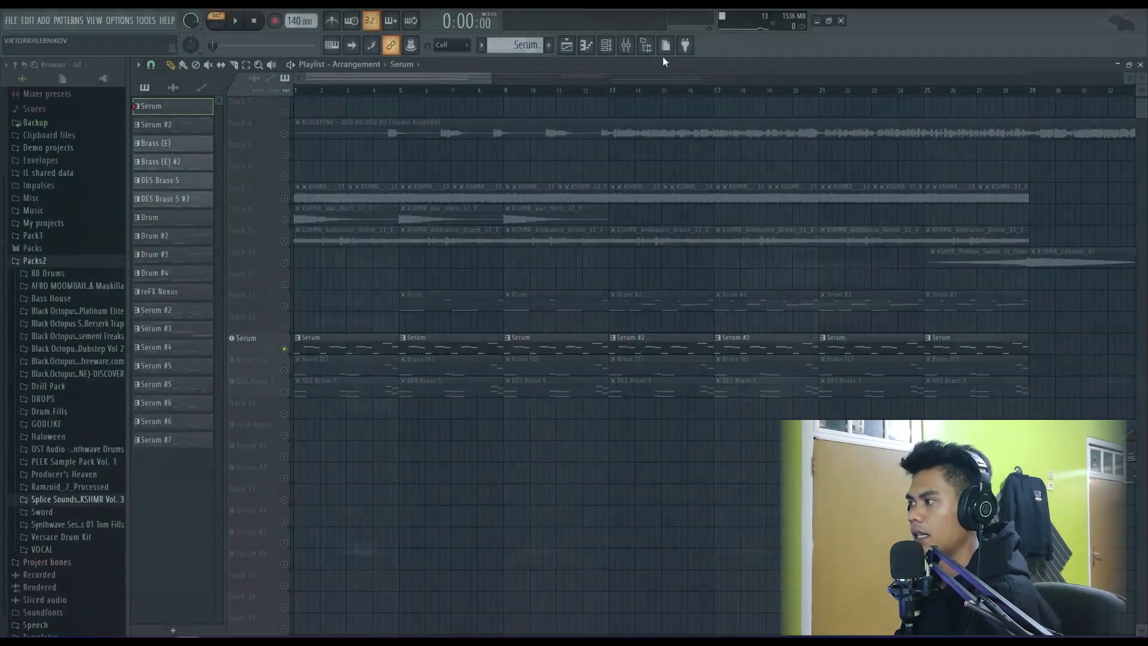
click(682, 48)
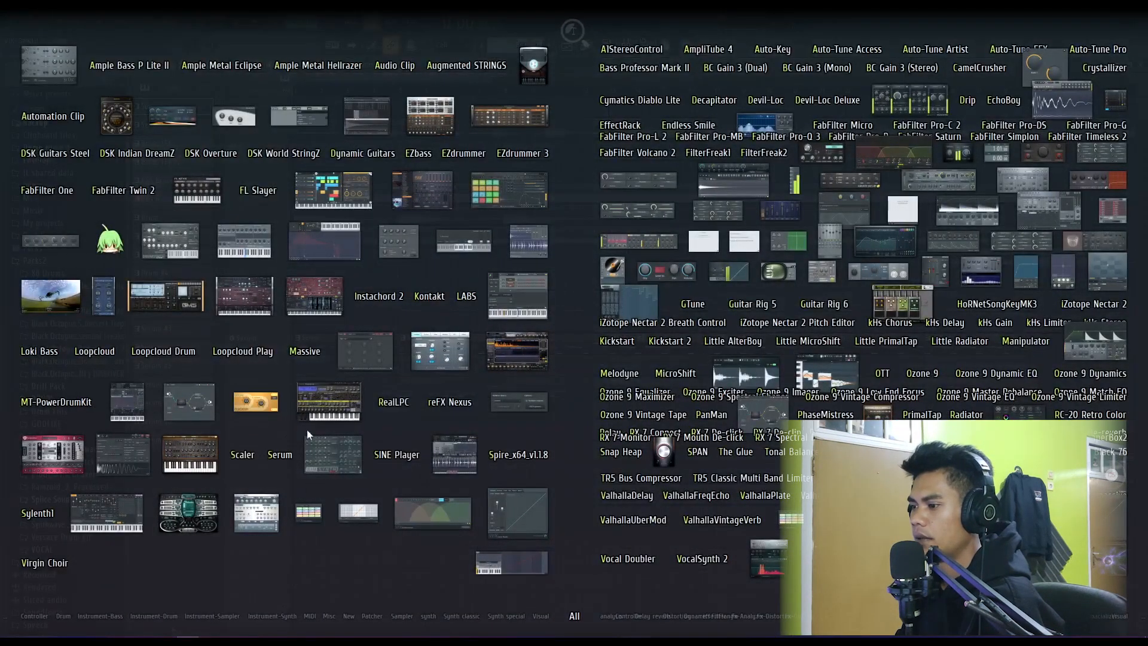
drag(280, 458, 312, 476)
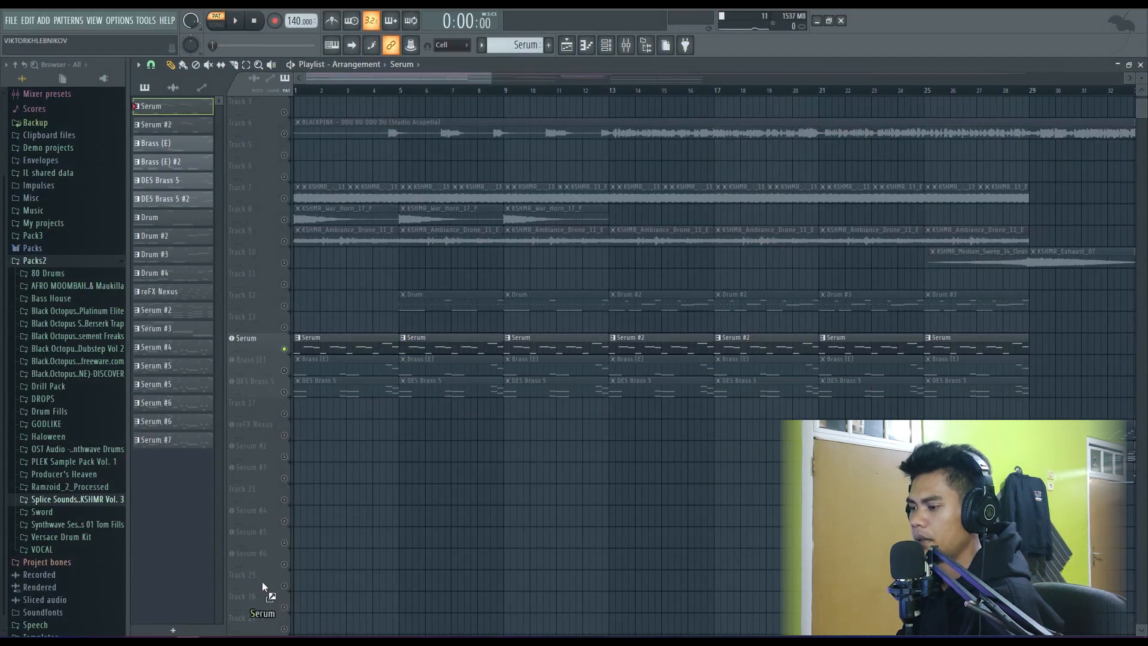
drag(262, 581, 261, 500)
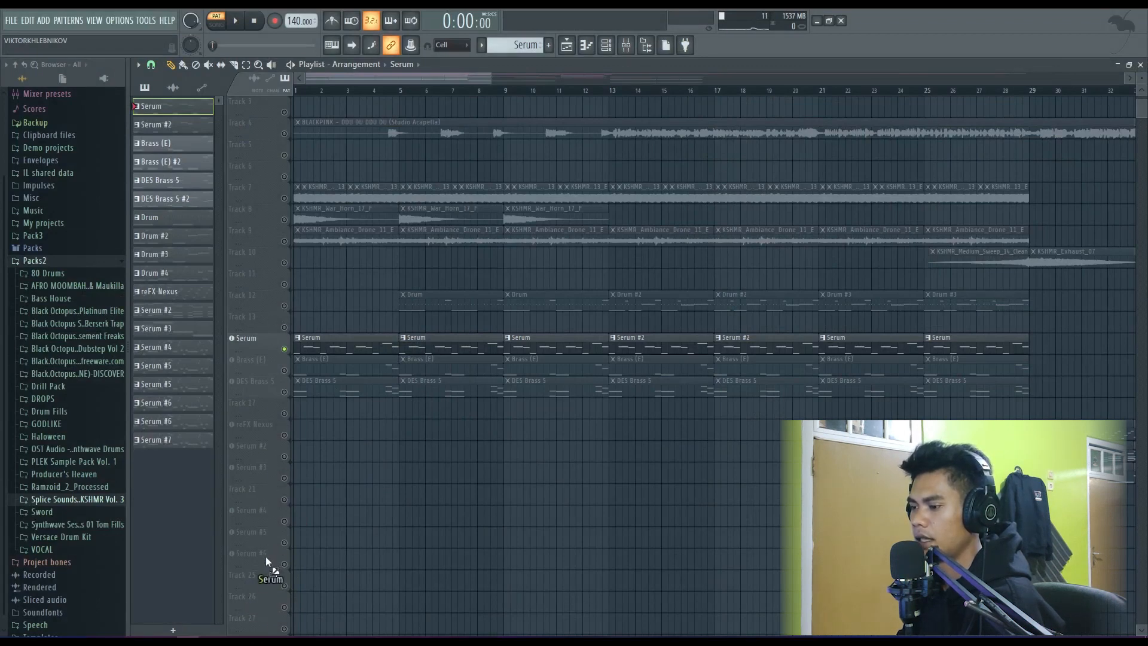
drag(266, 557, 256, 581)
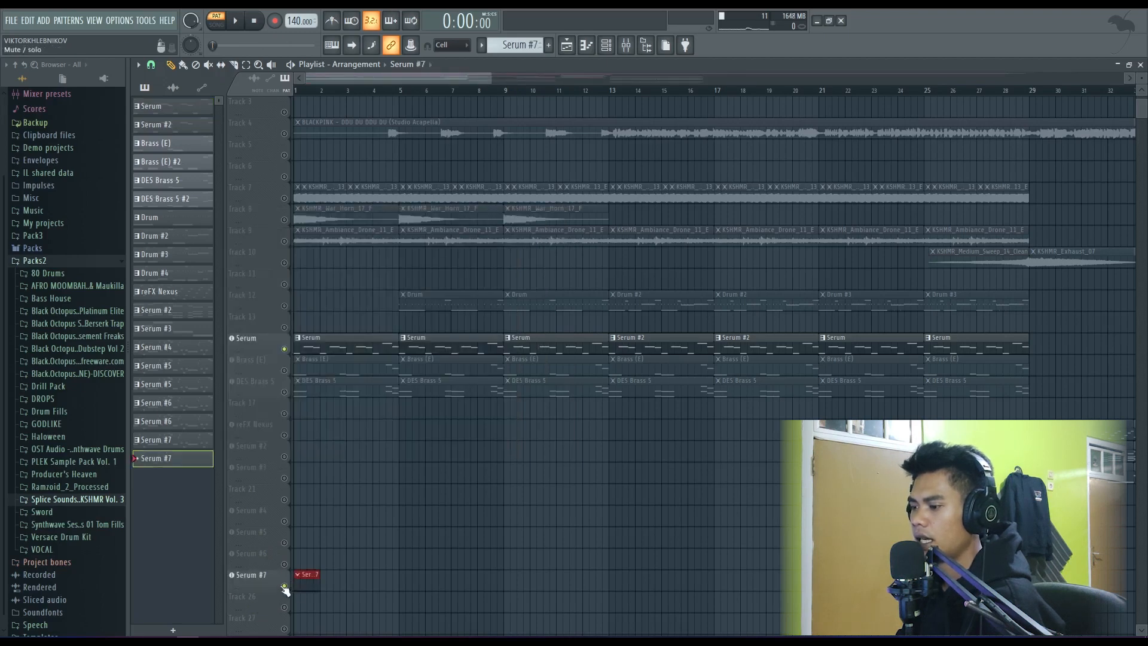
- Open the new Serum #7 clip in the piano roll, maximize the editor, and close it
scroll(315, 526, down, 4)
scroll(311, 412, up, 5)
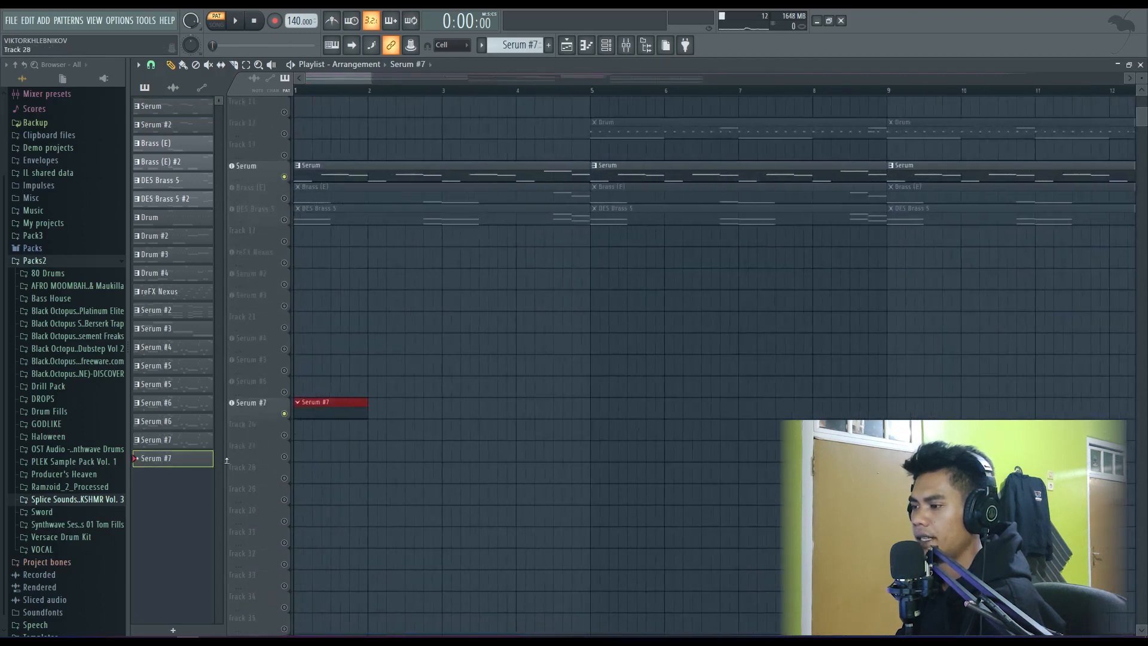
double_click(309, 405)
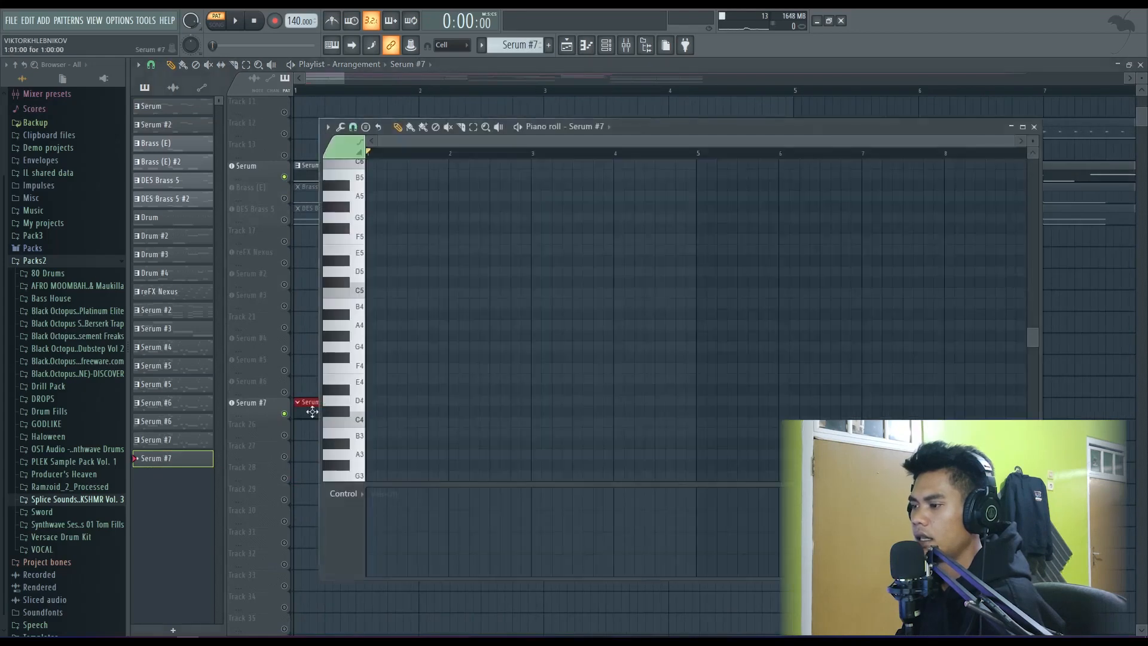
double_click(651, 127)
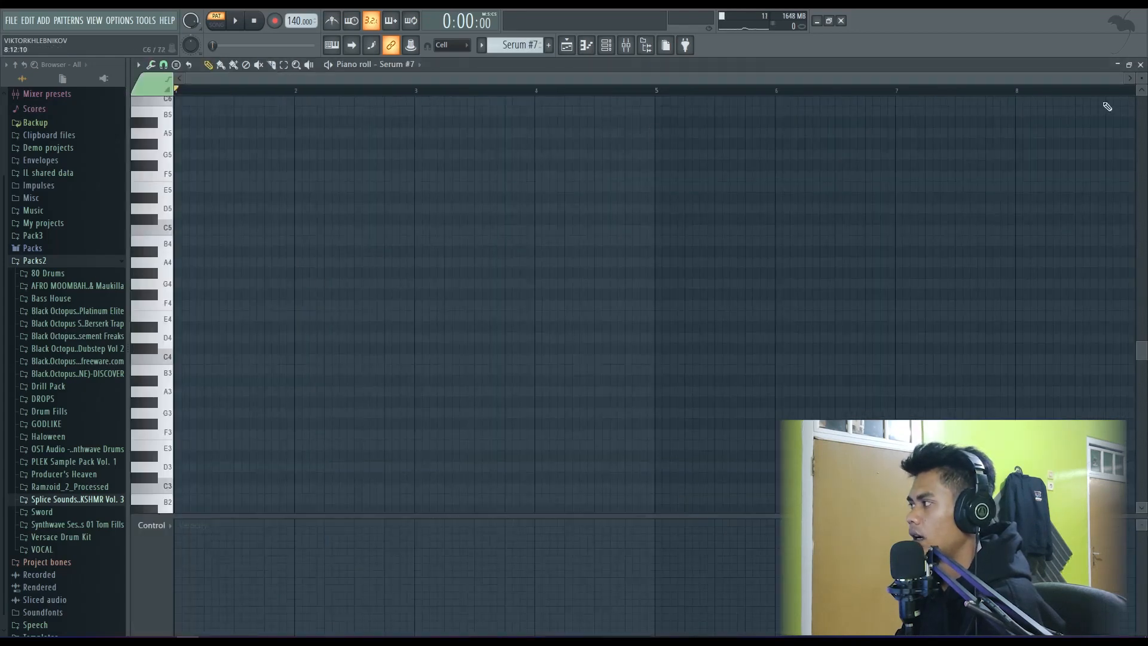
click(1140, 65)
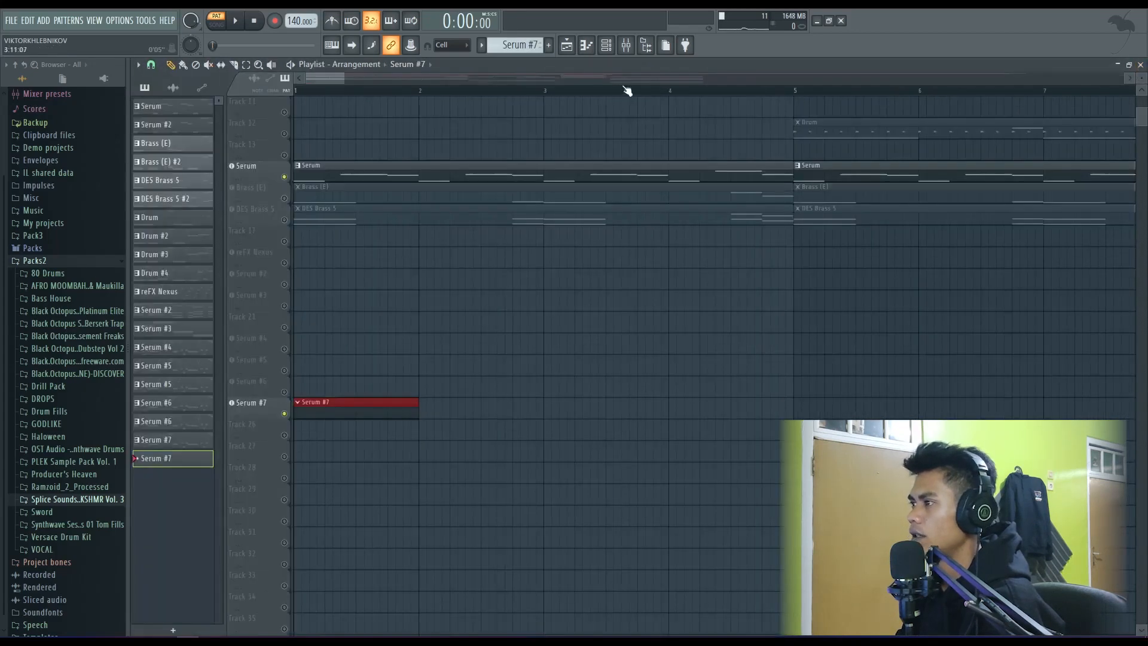
- Find the Serum #7 channel in the channel rack and open its empty piano roll around the C4 octave
click(605, 49)
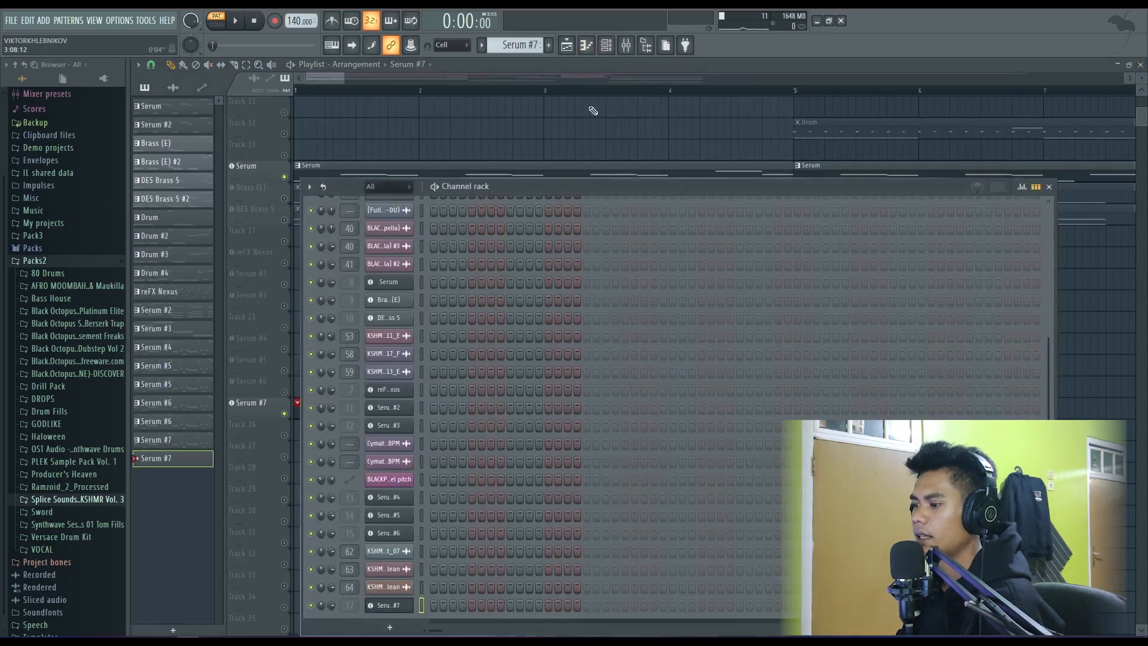
right_click(399, 607)
click(445, 464)
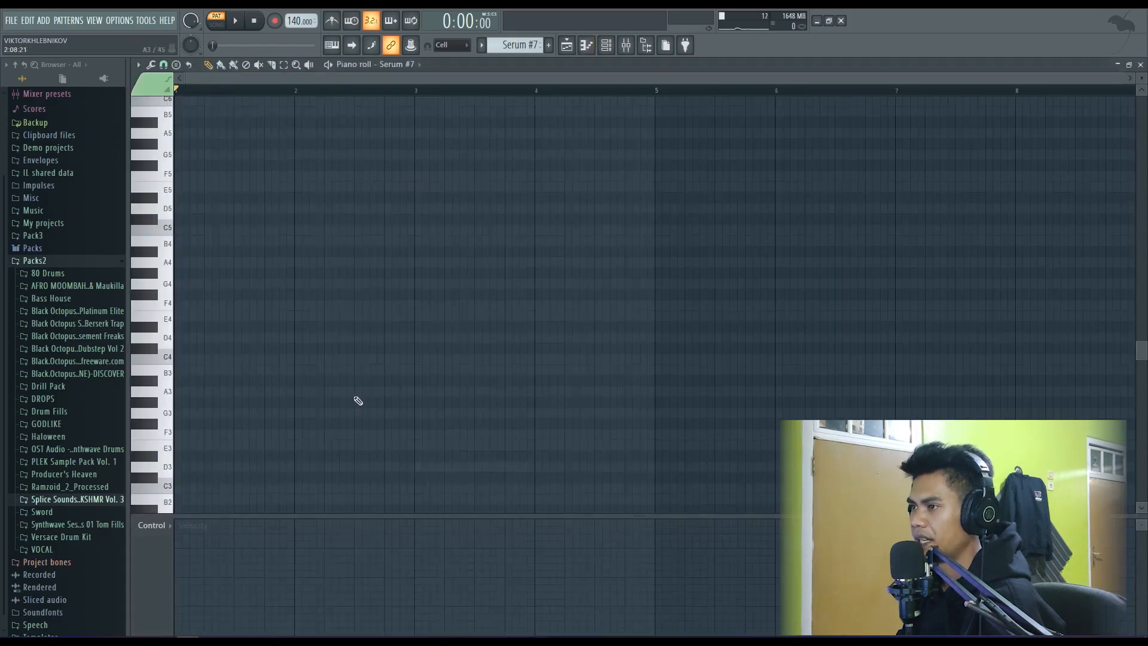
scroll(195, 286, down, 2)
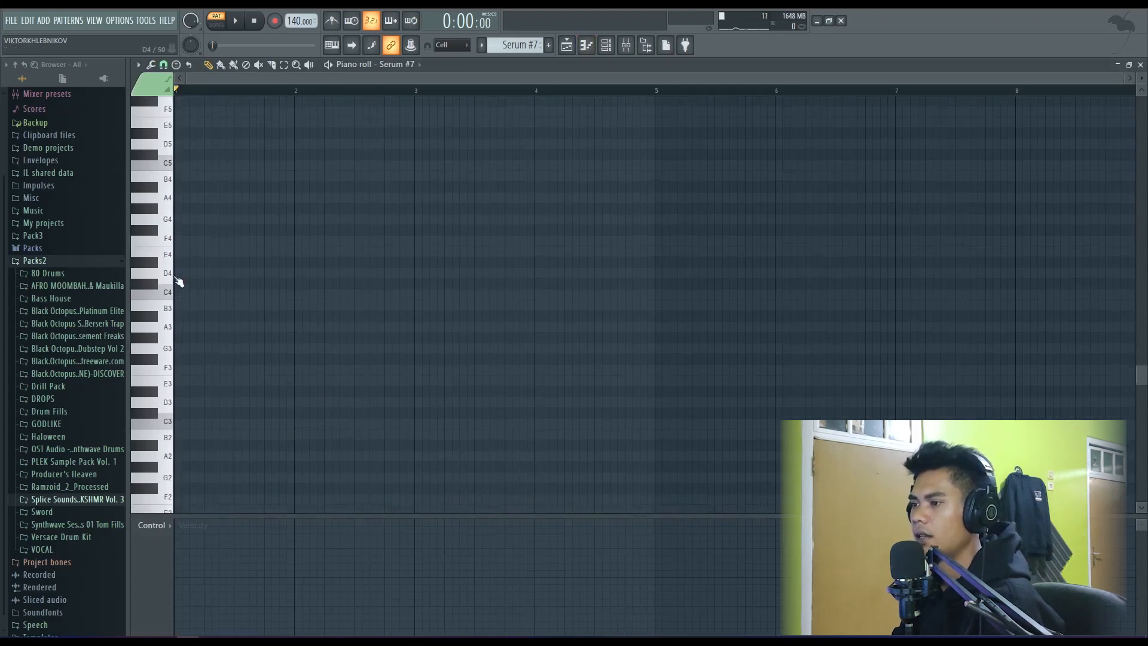
- Try out a short melody of B4, D5 and two F#5 notes in the empty Serum #7 piano roll
click(180, 276)
right_click(193, 275)
click(166, 255)
click(214, 179)
scroll(221, 233, up, 3)
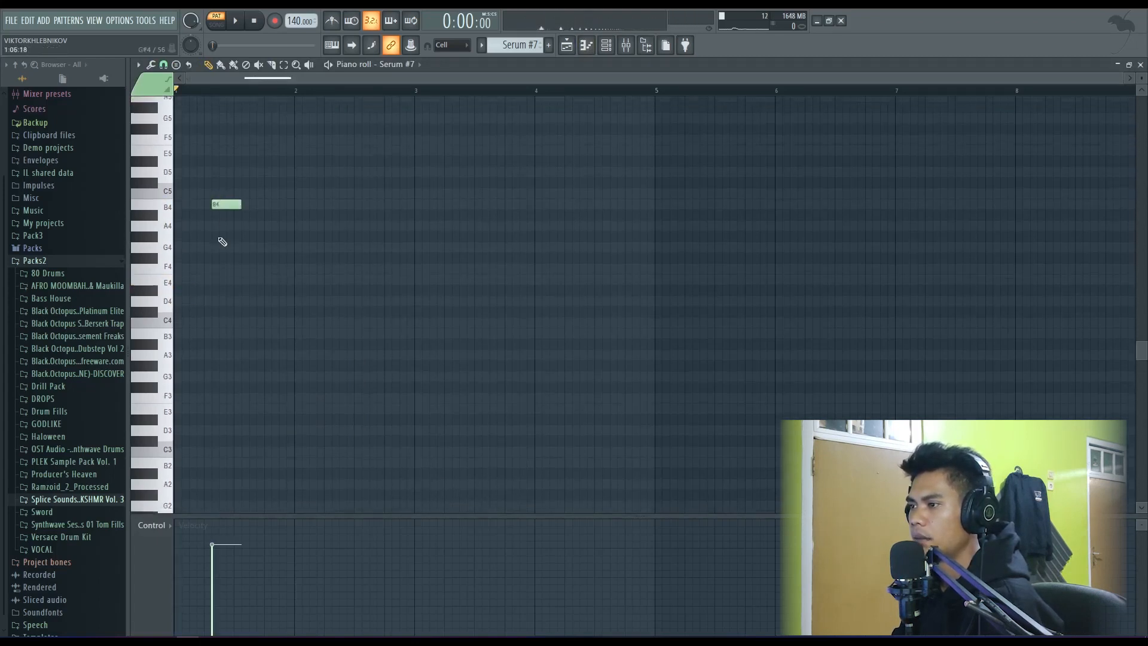
right_click(223, 274)
click(180, 274)
click(216, 241)
click(240, 198)
click(320, 197)
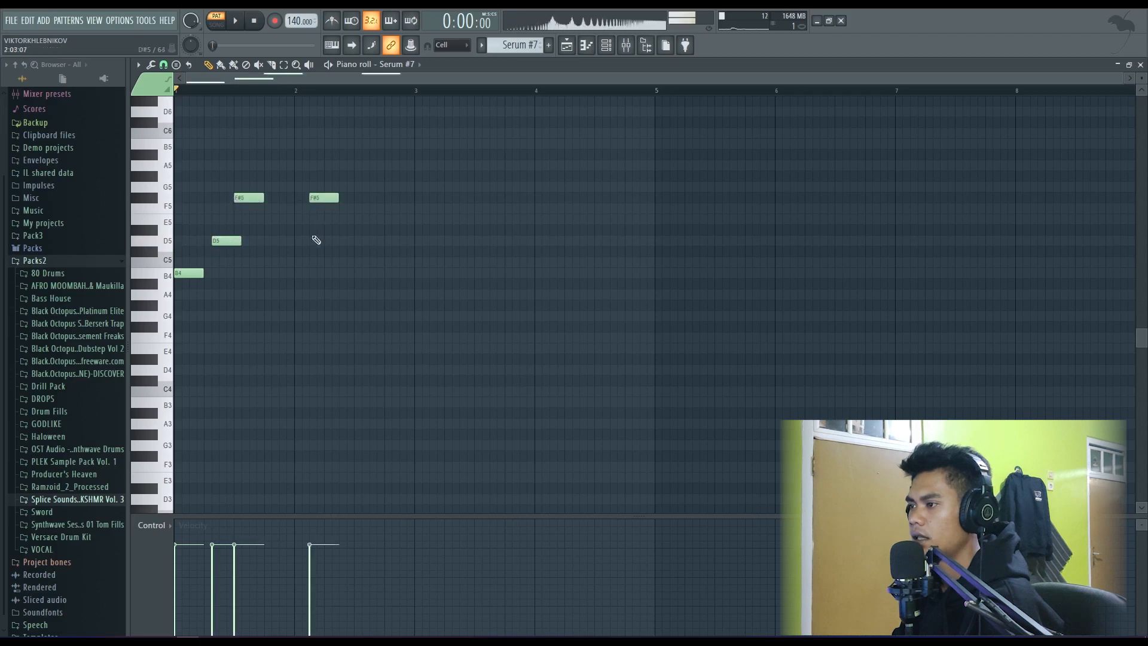
- Delete all the trial notes from the Serum #7 pattern and close the piano roll
right_click(320, 198)
right_click(248, 198)
right_click(227, 240)
right_click(188, 273)
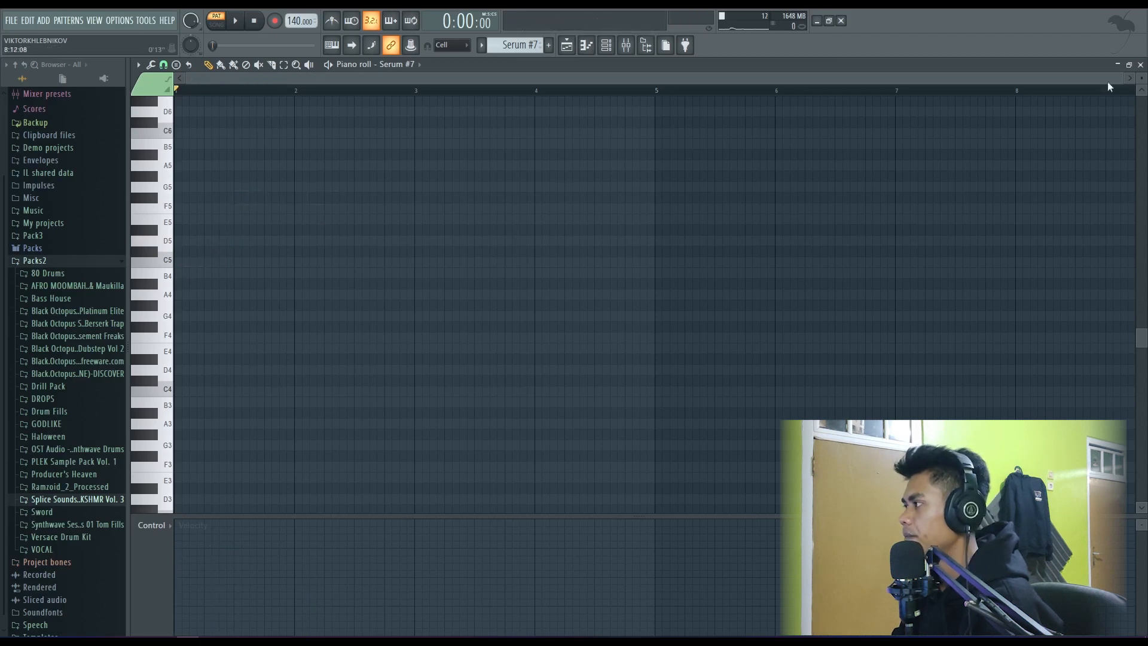
click(1140, 65)
- Select the first Serum clip in the playlist and play the arrangement in song mode from bar 1, then stop
right_click(703, 141)
scroll(598, 158, down, 3)
scroll(267, 347, up, 4)
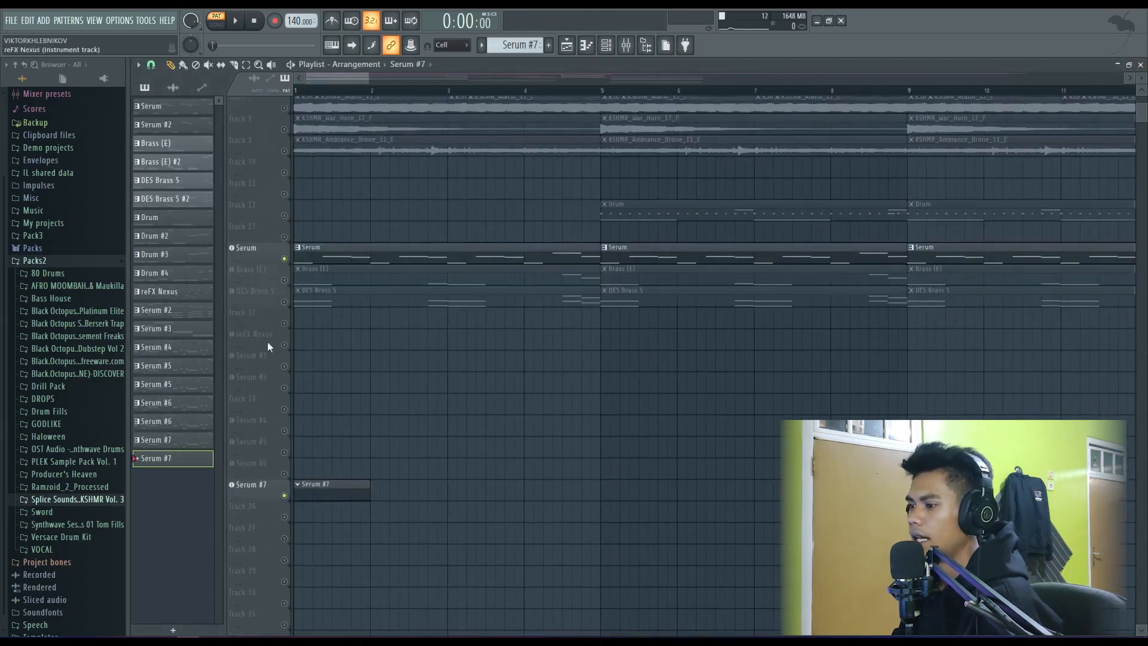
scroll(359, 419, down, 1)
scroll(359, 442, up, 3)
scroll(319, 305, up, 3)
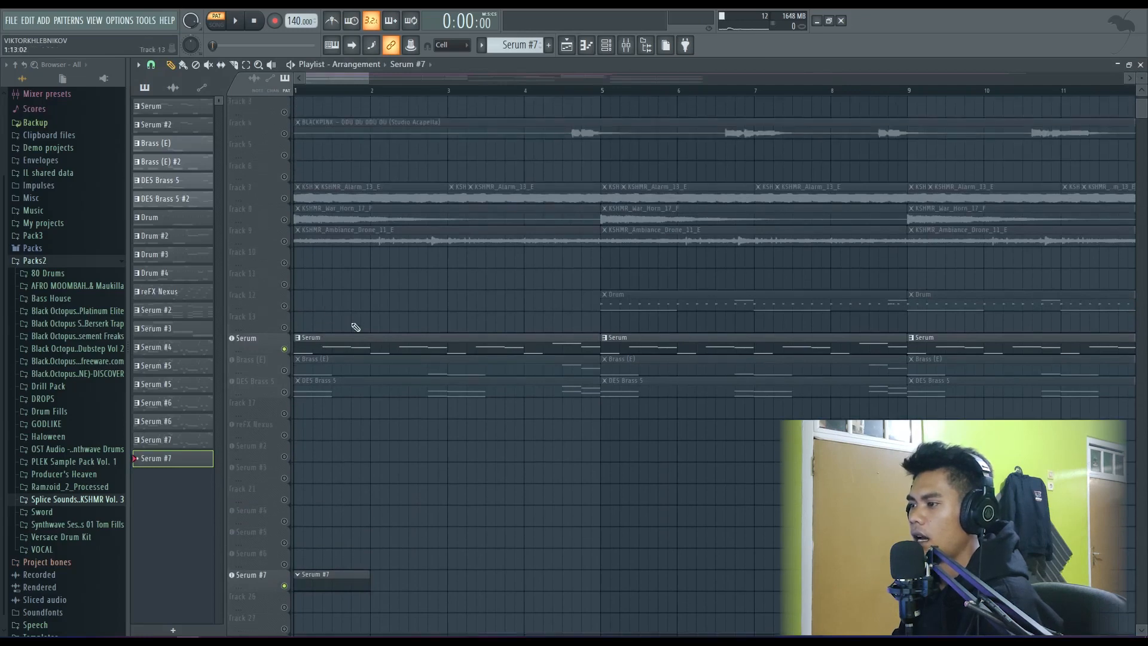
click(326, 370)
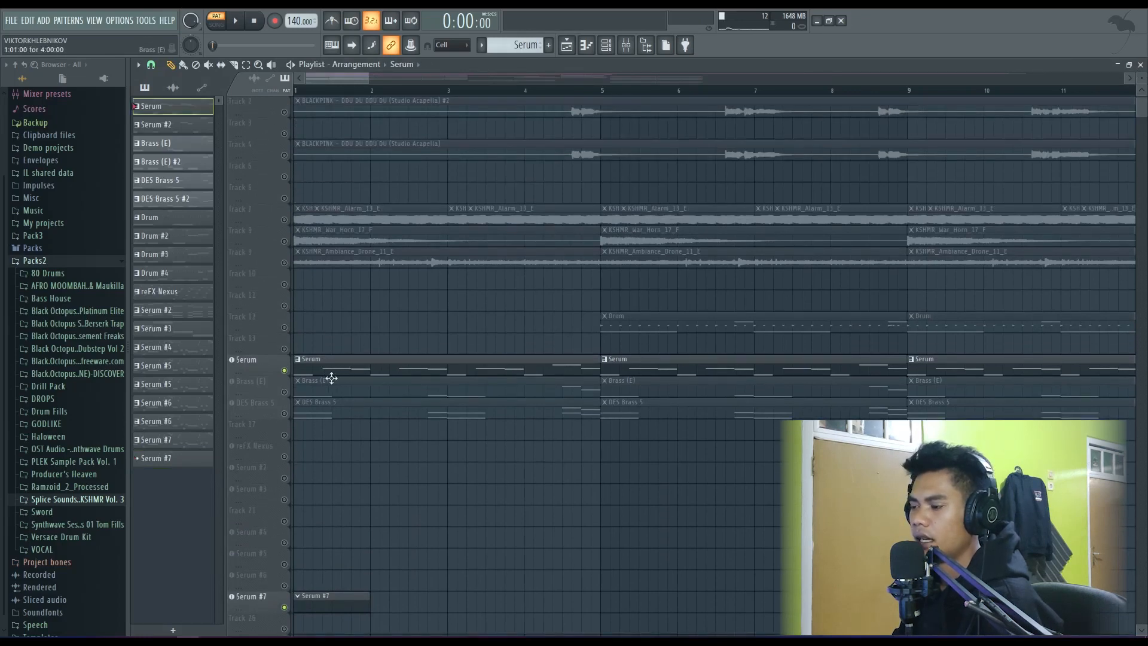
click(303, 91)
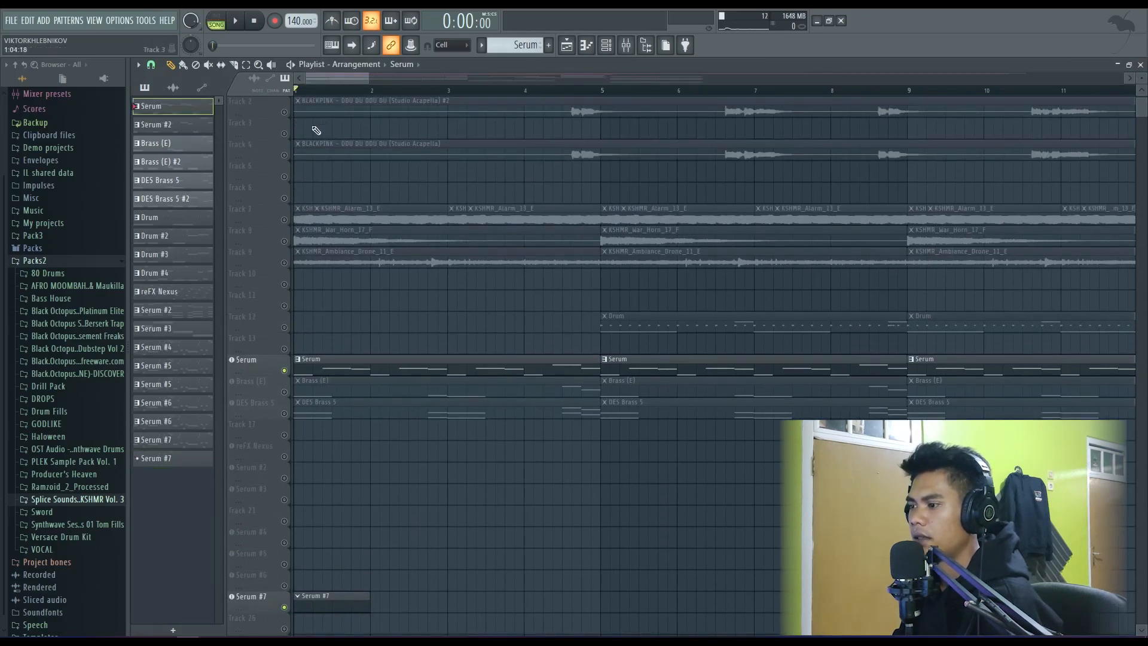
key(space)
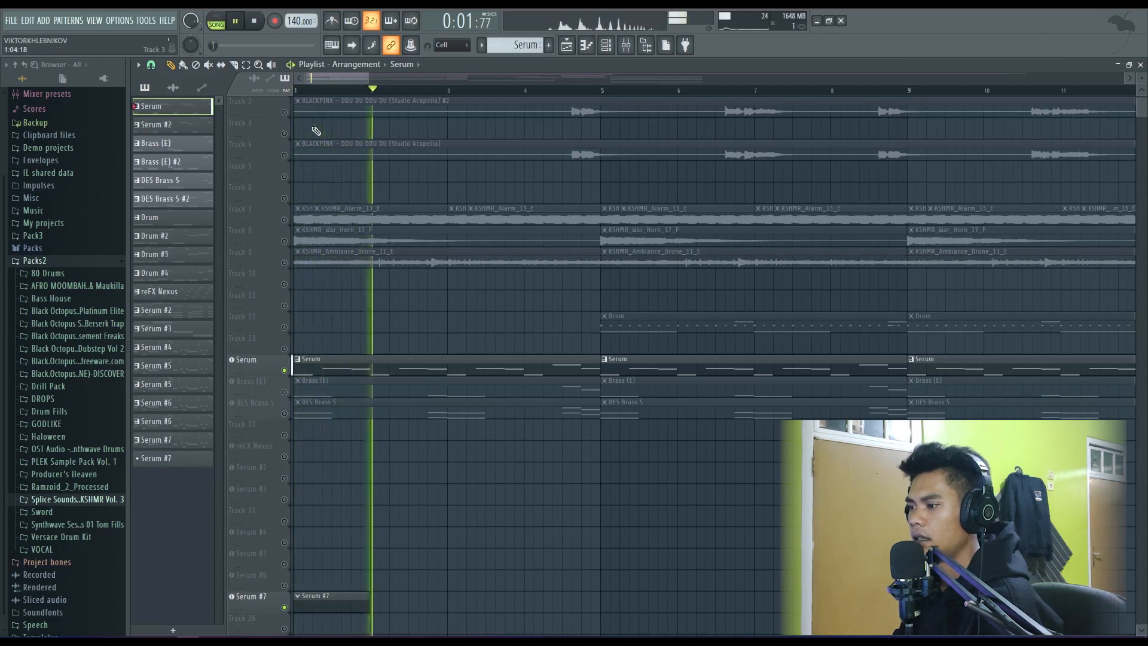
key(space)
- Unmute the Brass (E) and DES Brass 5 tracks and play them together with the Serum melody
click(286, 392)
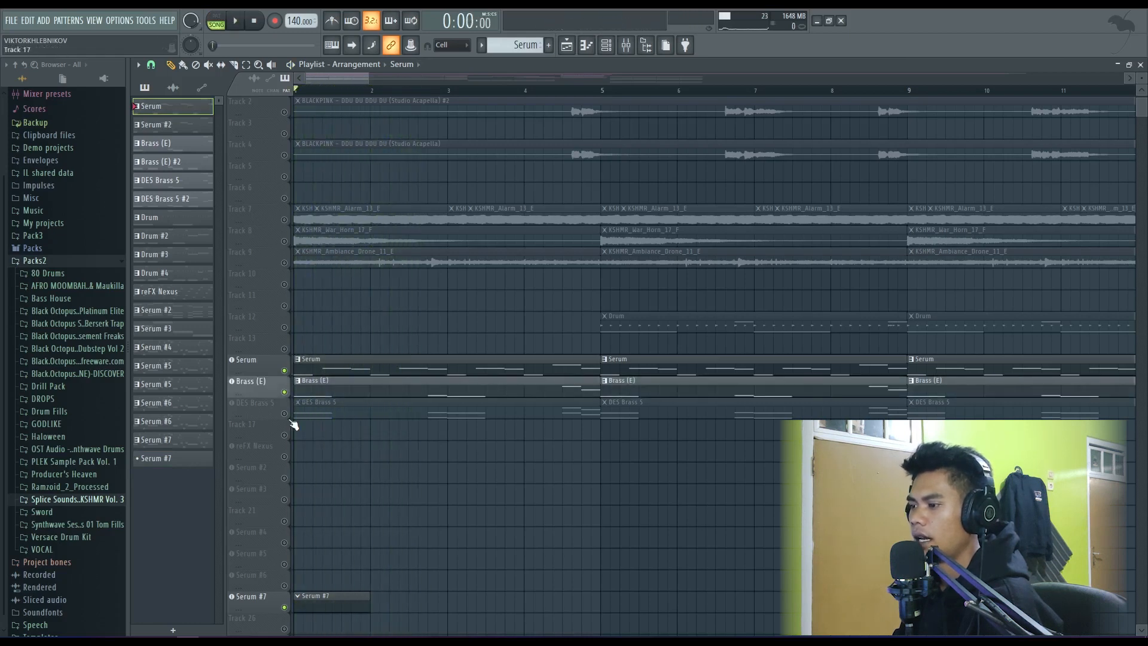
click(286, 413)
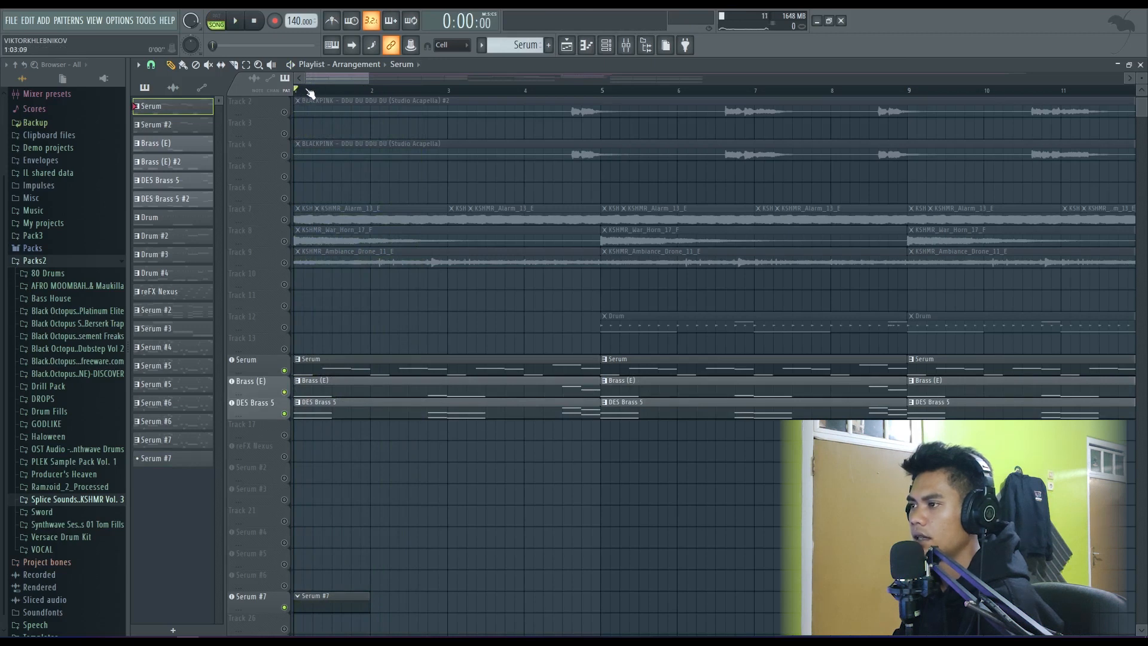
key(space)
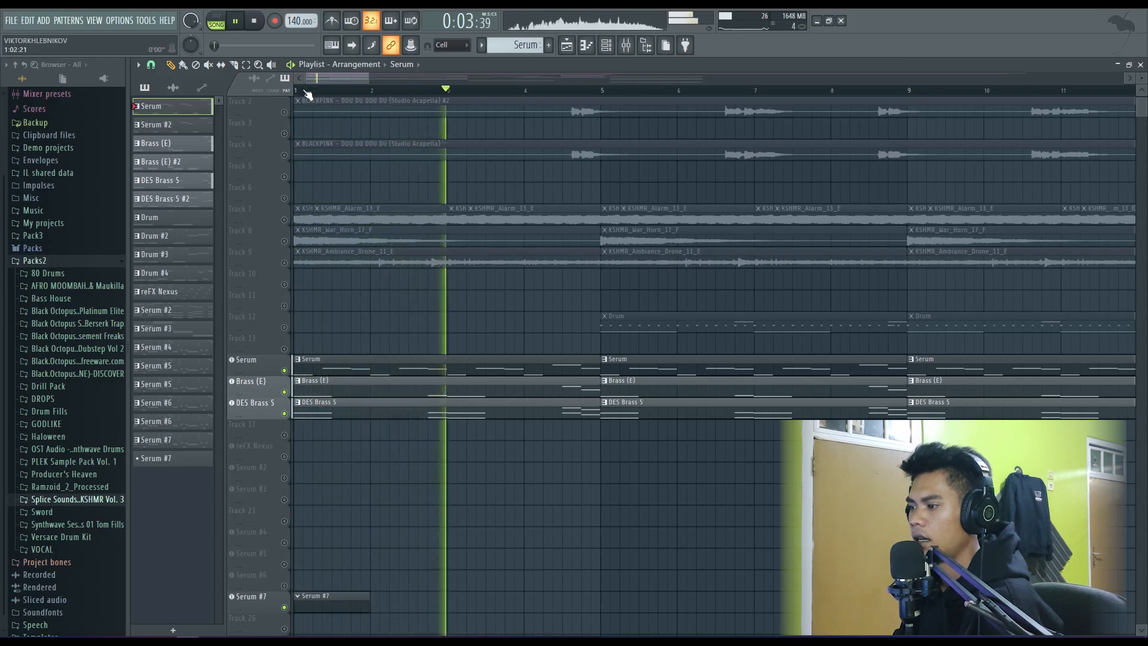
key(space)
- Add the Brass (E) sample from the Trap Sample packs' Brass folder as an instrument track directly below Serum #7
scroll(323, 406, down, 2)
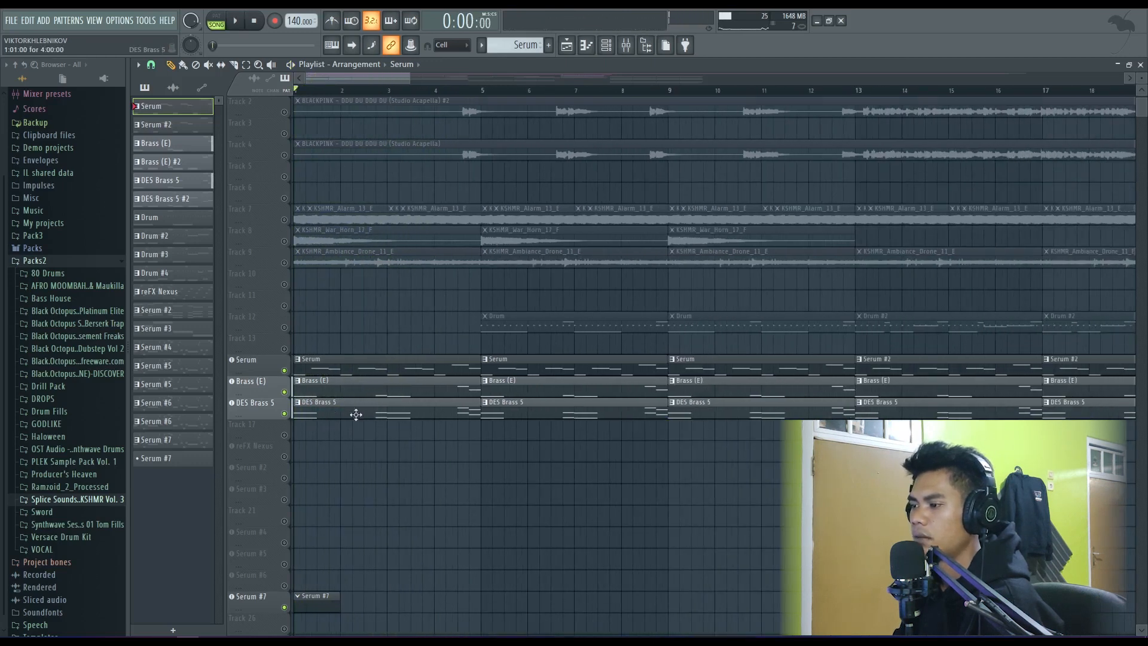
scroll(66, 514, down, 1)
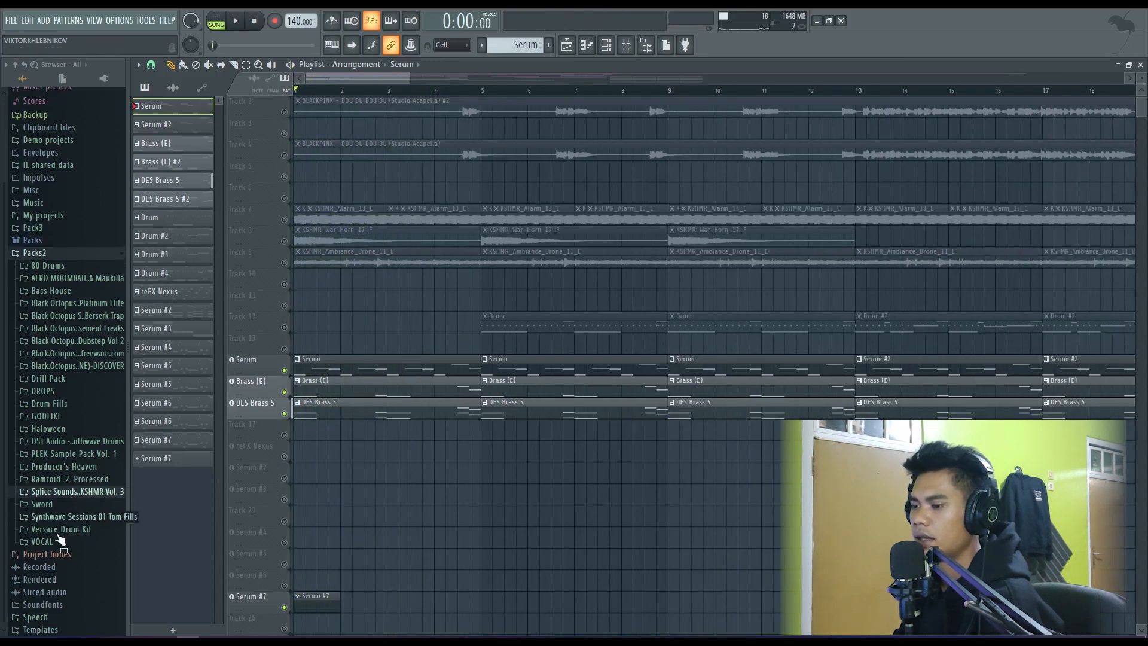
click(52, 253)
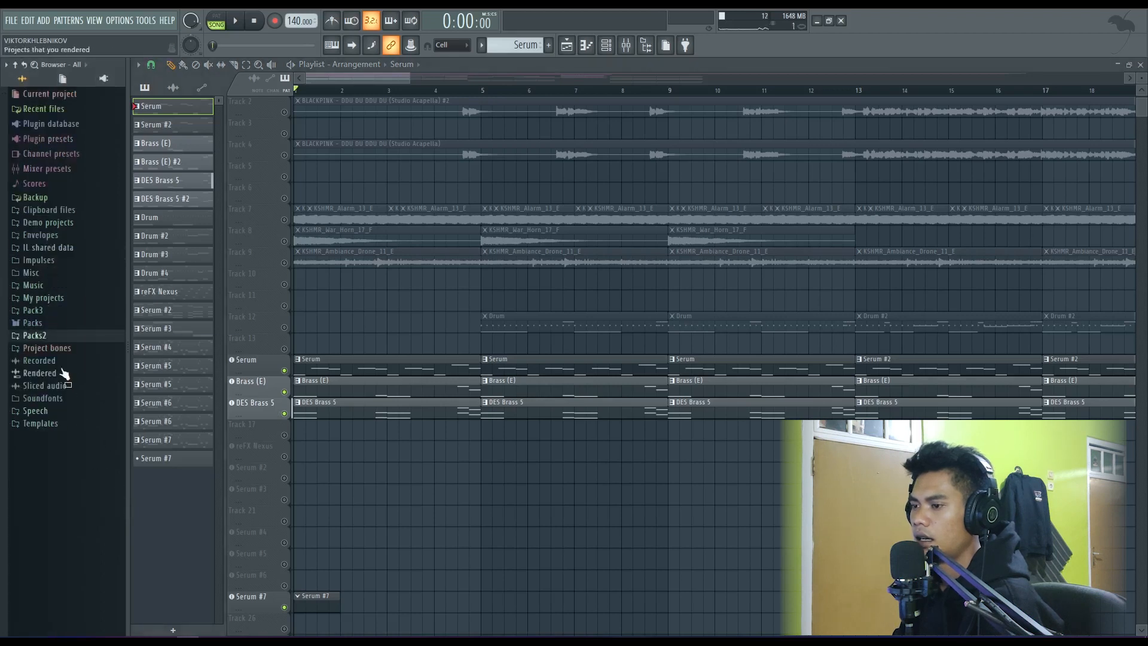
click(51, 324)
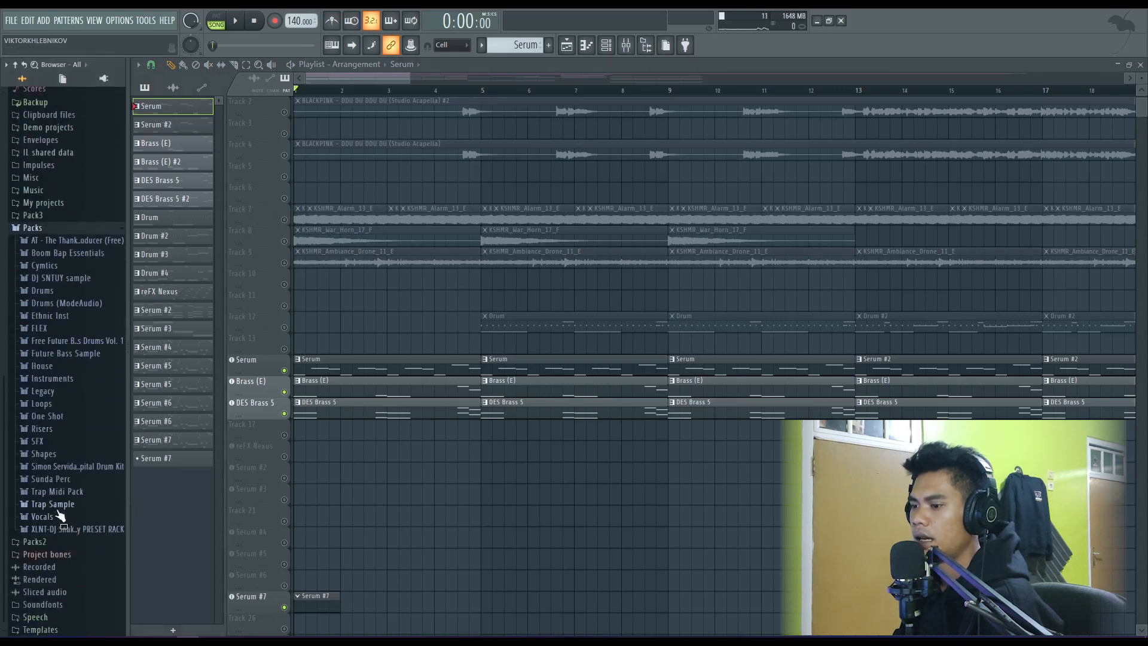
click(53, 504)
click(71, 495)
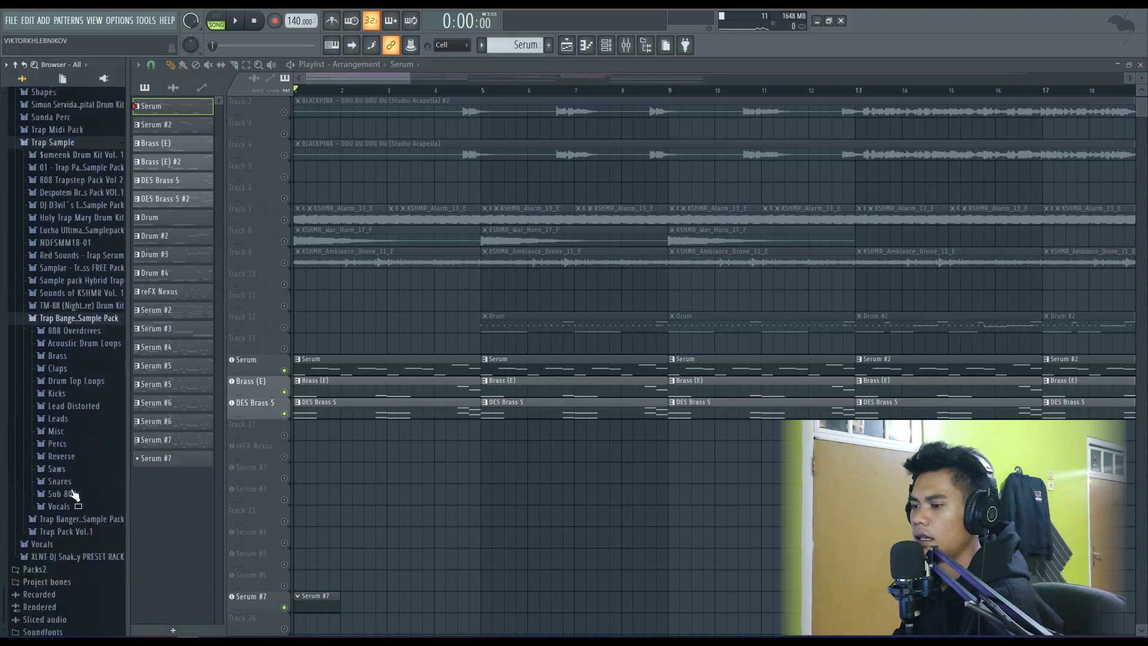
click(73, 330)
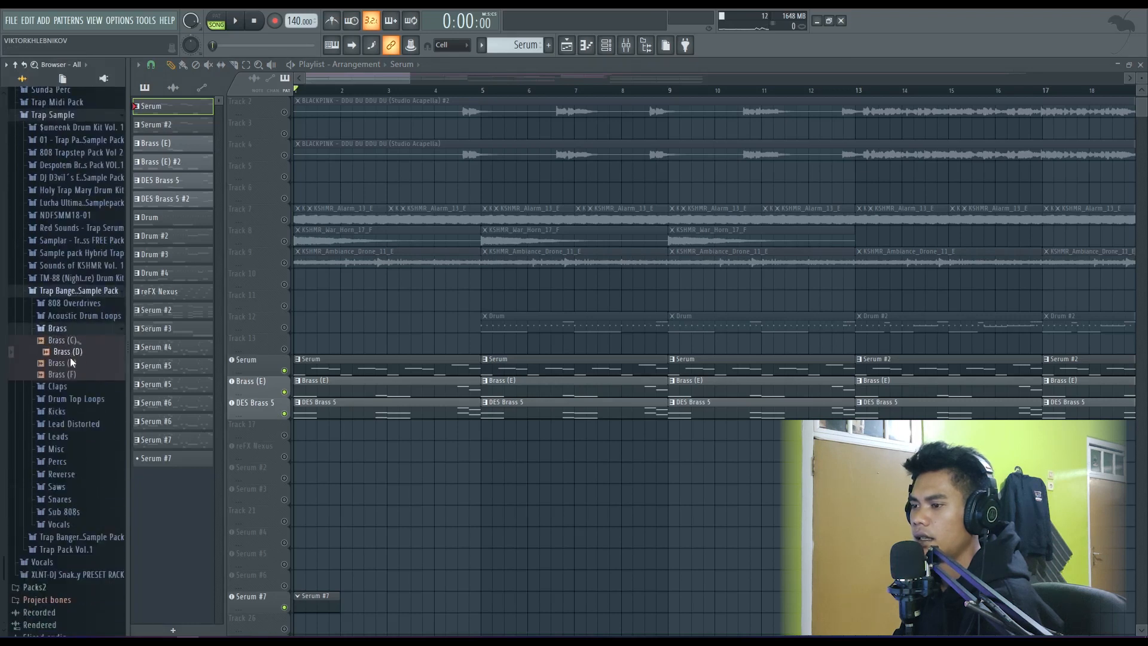
drag(70, 361, 259, 550)
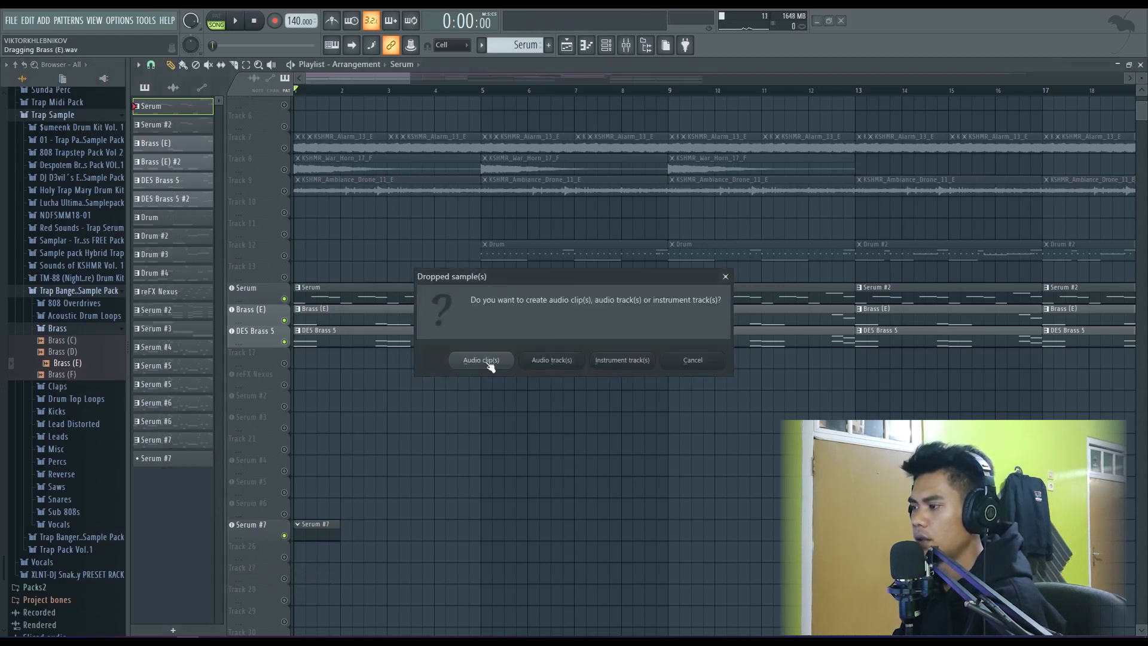
click(621, 363)
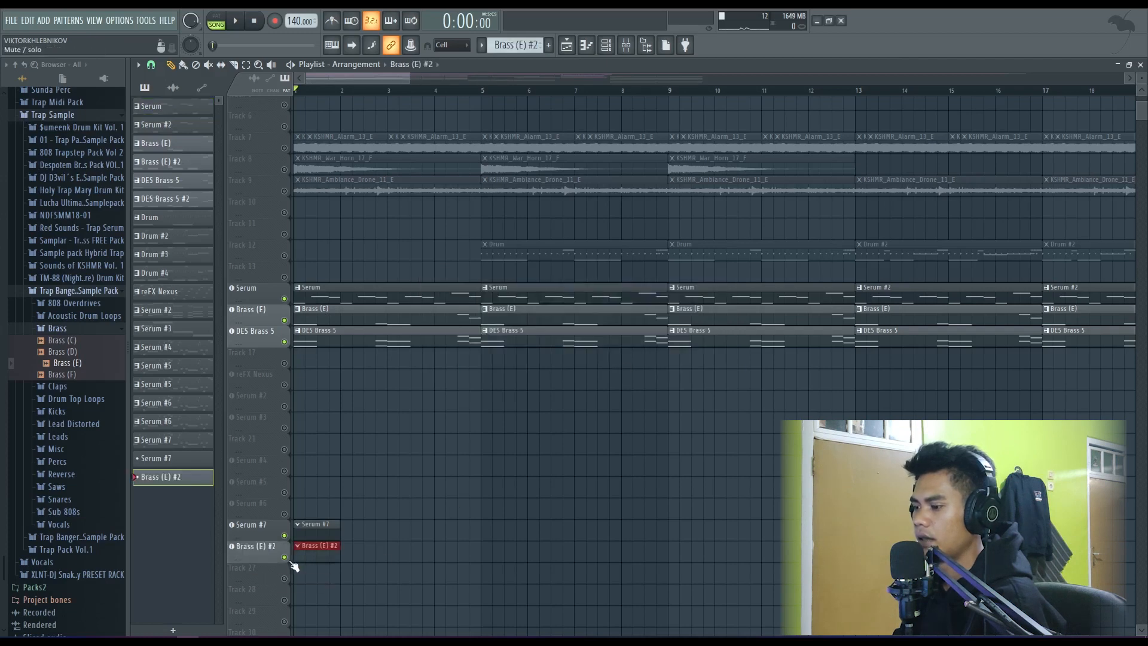
- Audition the new Brass (E) #2 instrument in its piano roll, and close the piano roll and channel rack
double_click(314, 547)
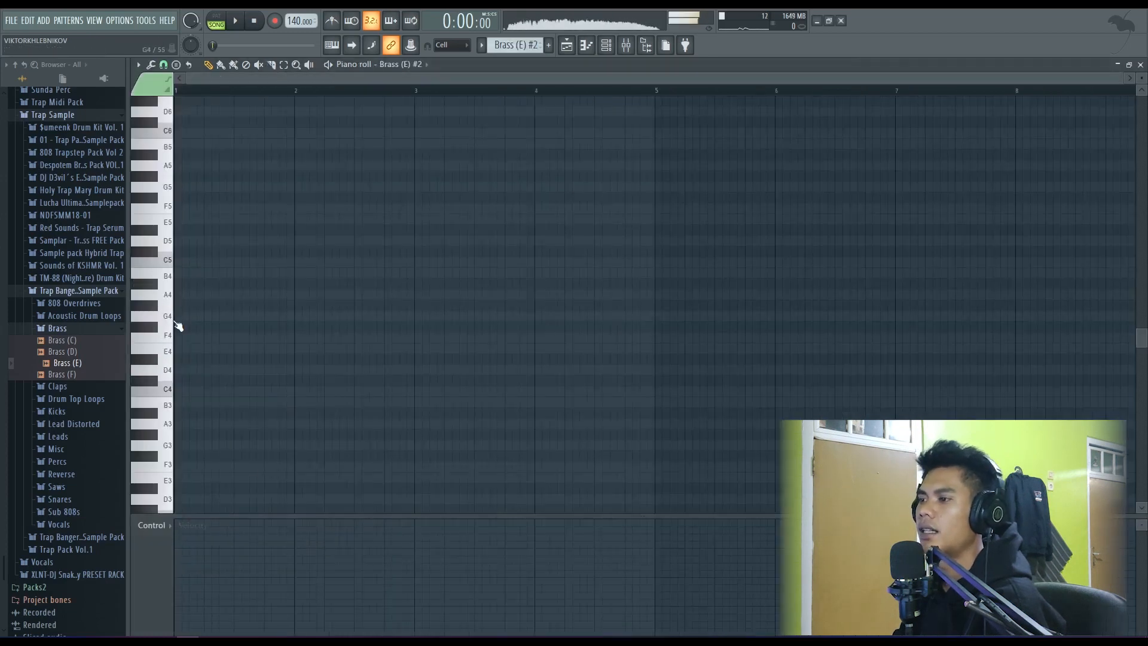
scroll(169, 305, up, 4)
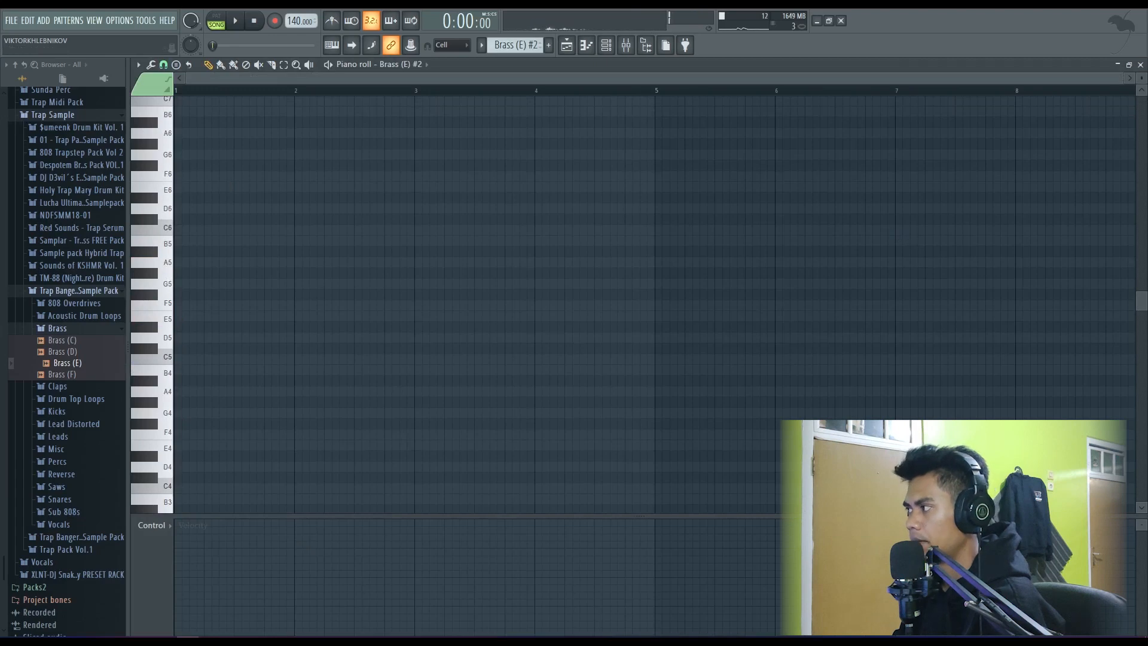
click(1141, 66)
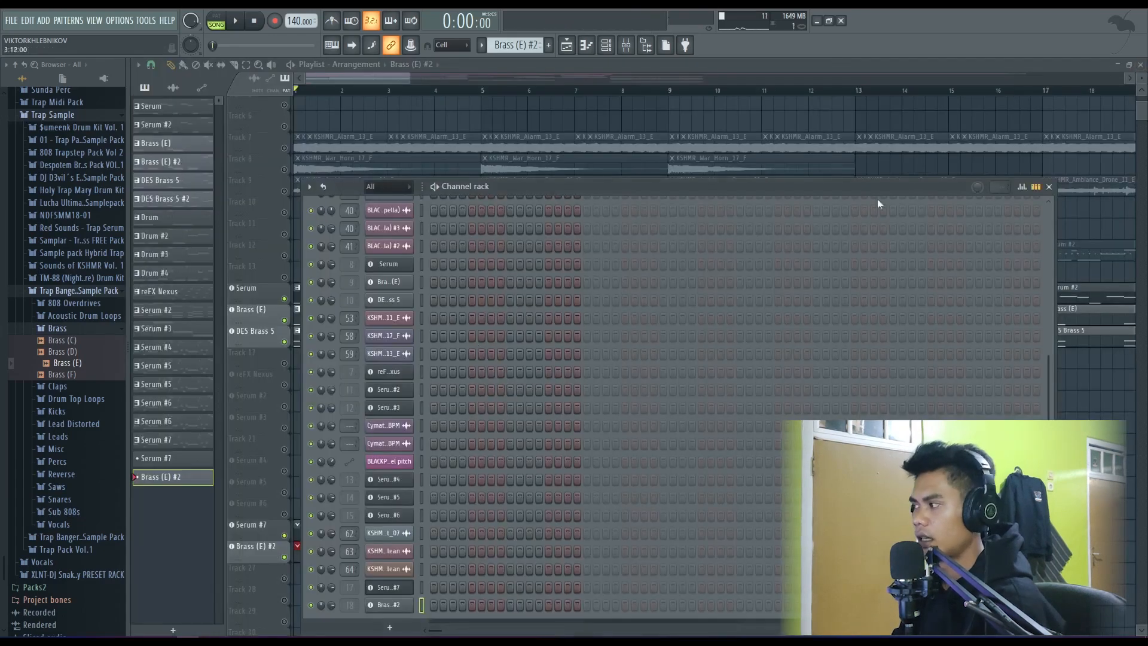
click(1050, 188)
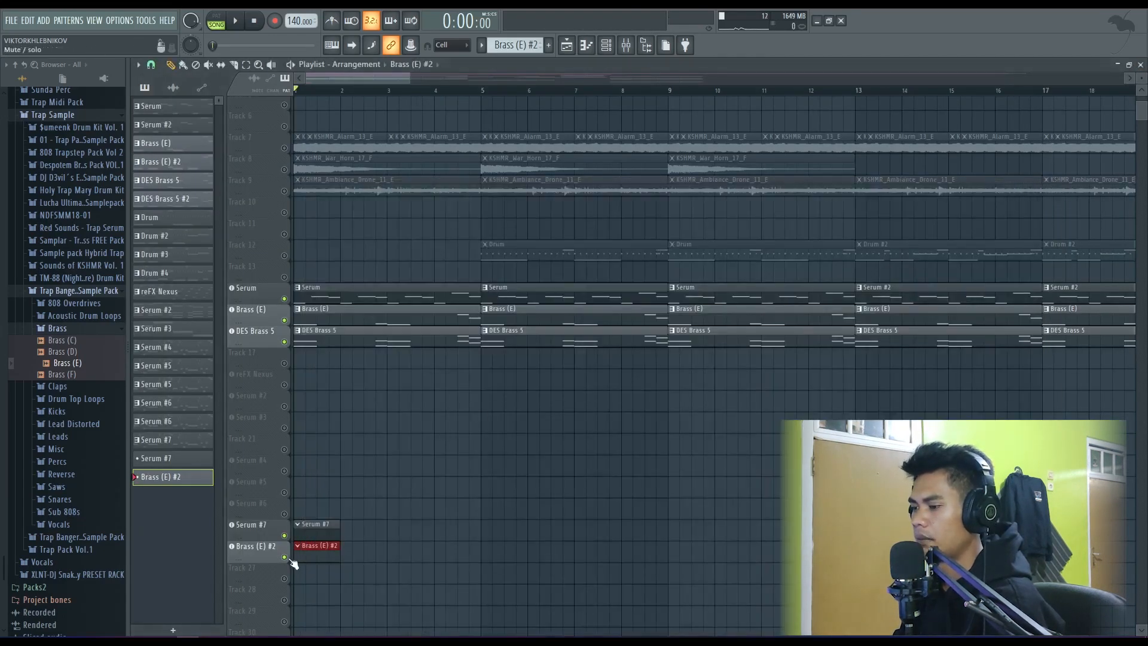
- Mute the Serum #7 and Brass (E) #2 tracks and play the intro melody with its brass layers
scroll(337, 481, up, 3)
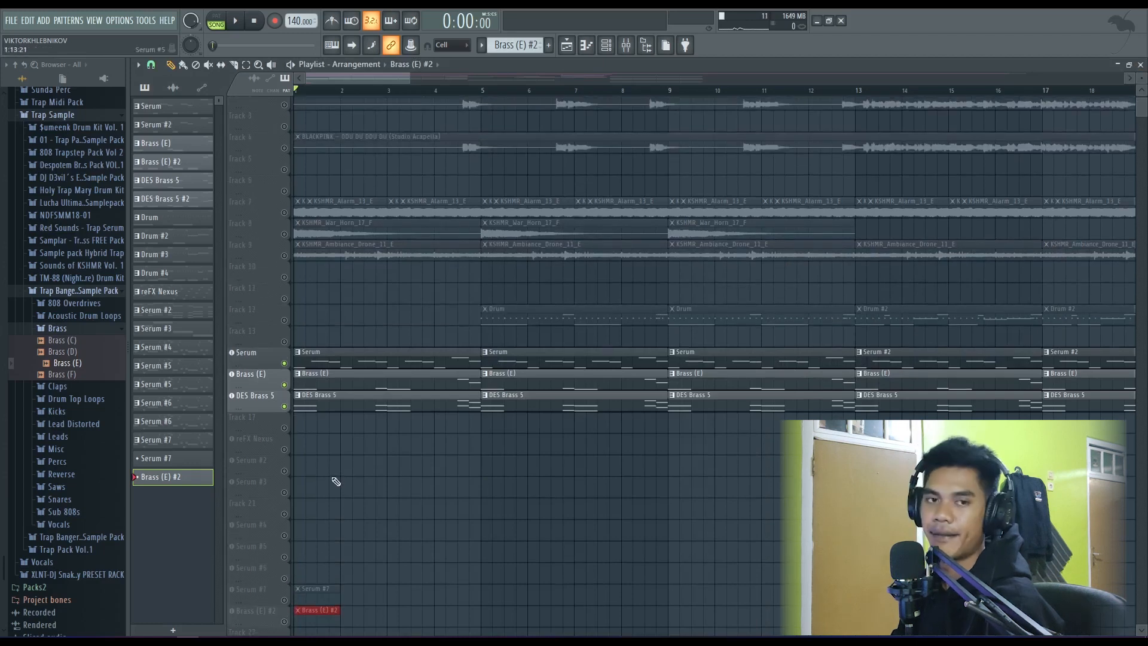
scroll(328, 407, up, 2)
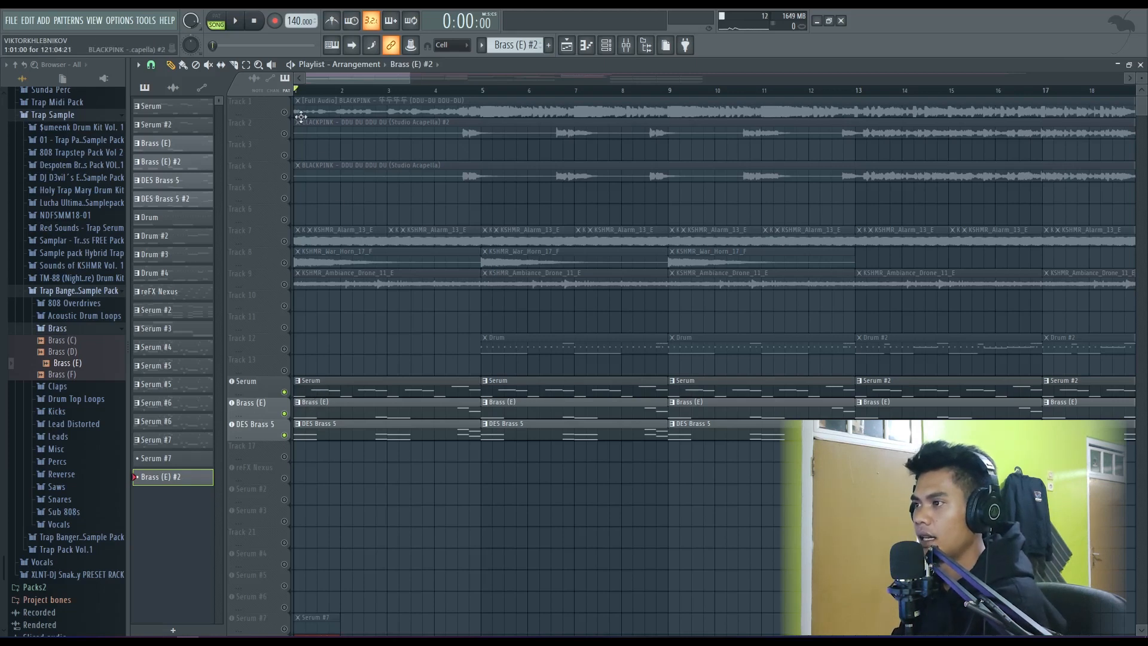
key(space)
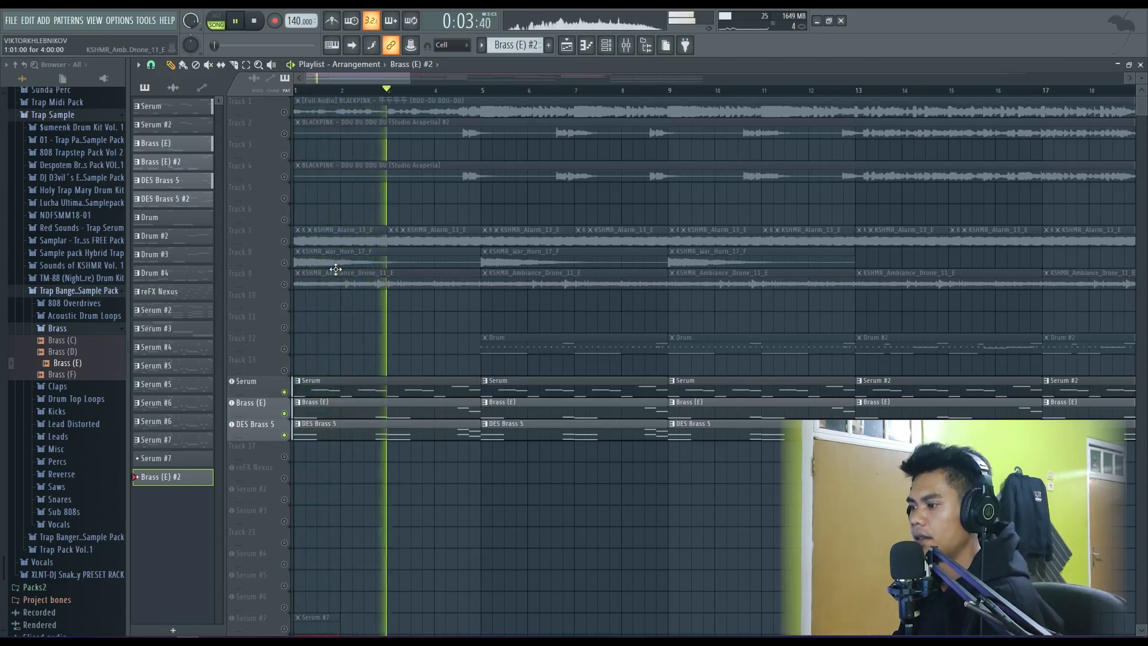
key(space)
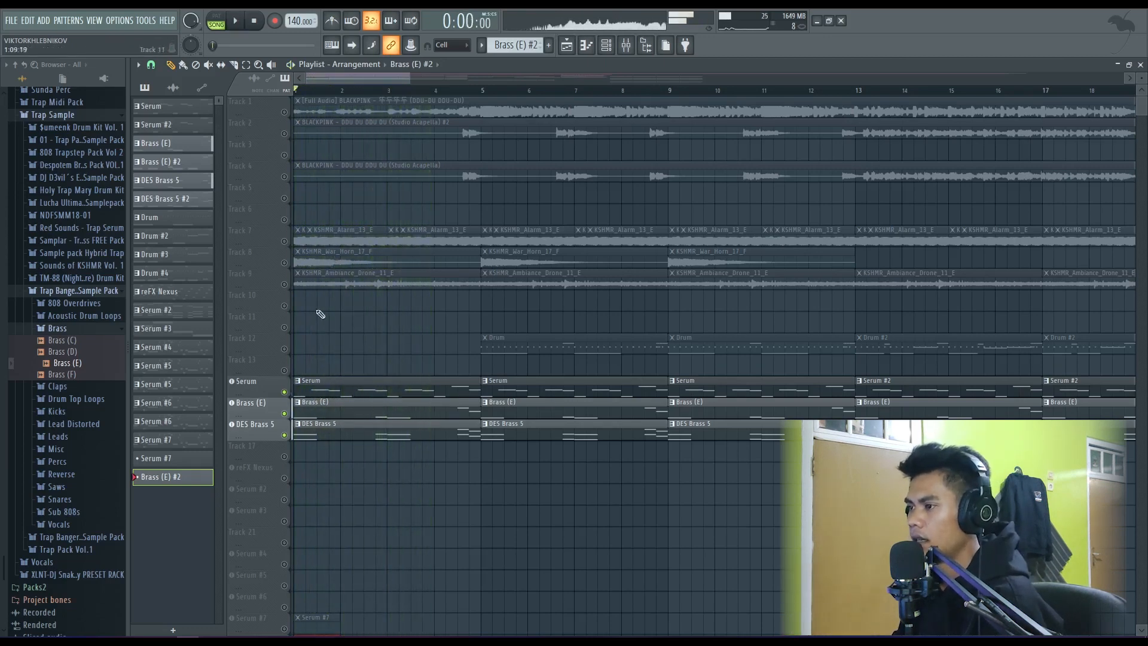
- Unmute Track 8 and audition its first KSHMR_War_Horn_17_F clip from the start of the arrangement
click(286, 263)
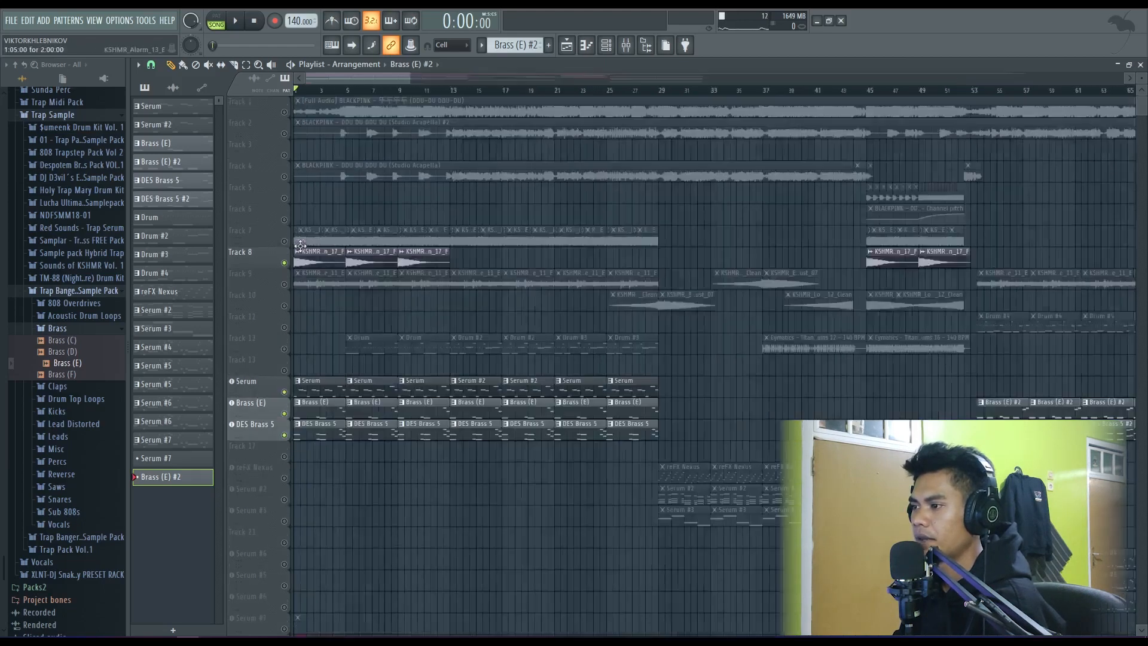
key(space)
click(304, 255)
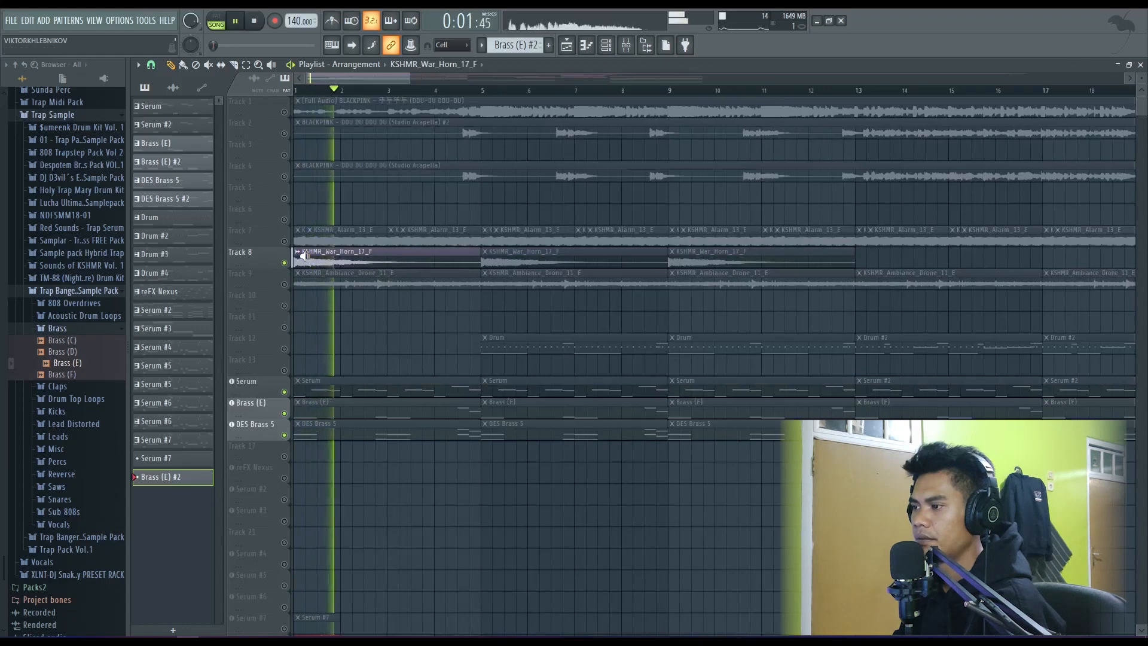
click(298, 257)
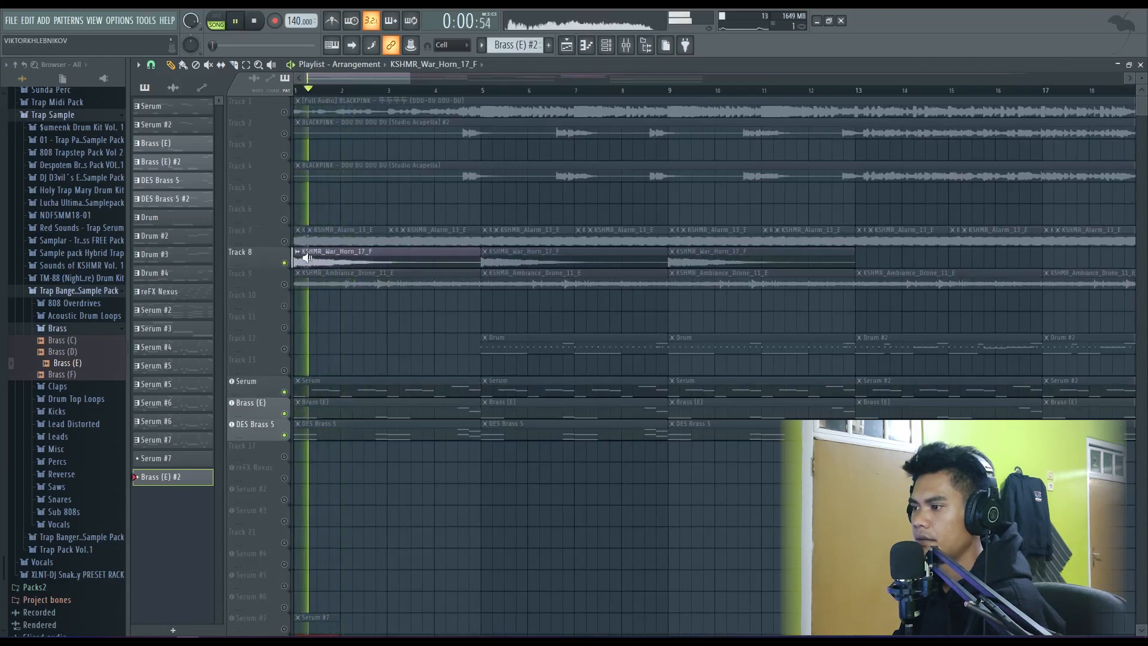
key(space)
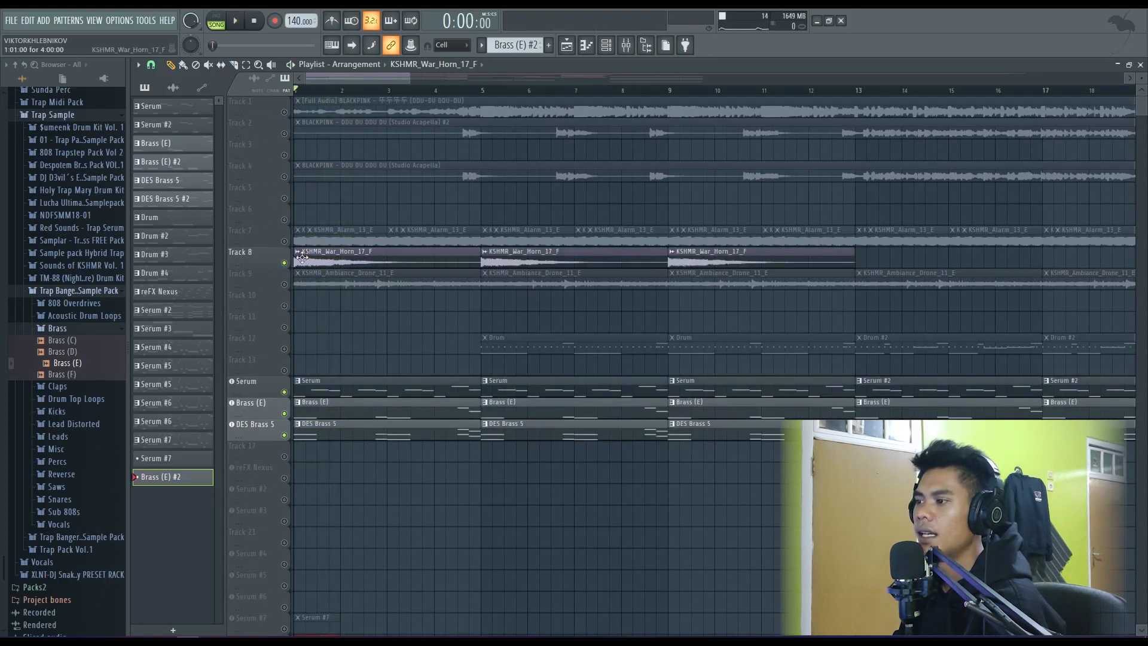
- Collapse the Trap Sample and Packs folders in the browser and list the project's audio clips in the picker
click(90, 333)
click(78, 291)
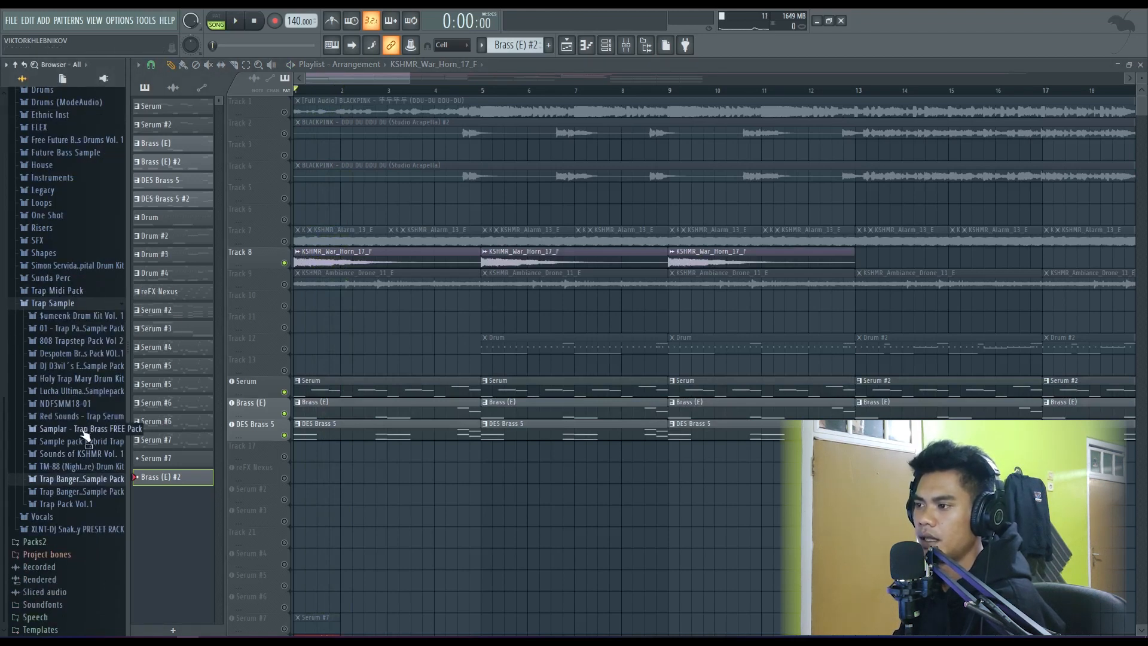
click(173, 87)
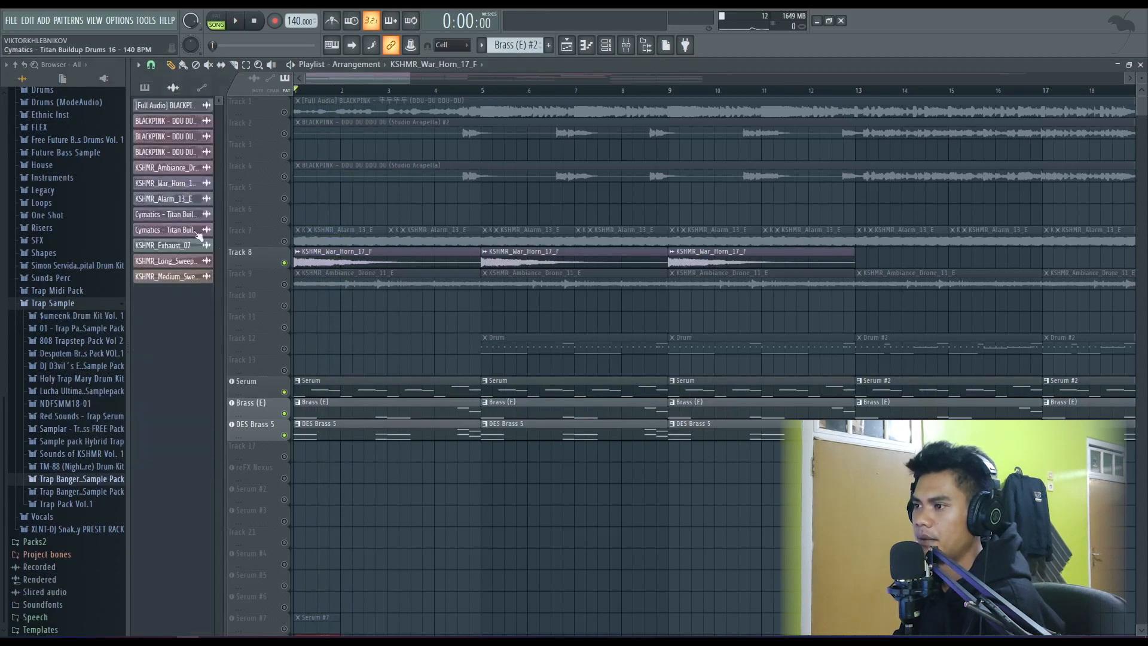
click(55, 303)
scroll(47, 338, up, 4)
click(49, 325)
click(49, 335)
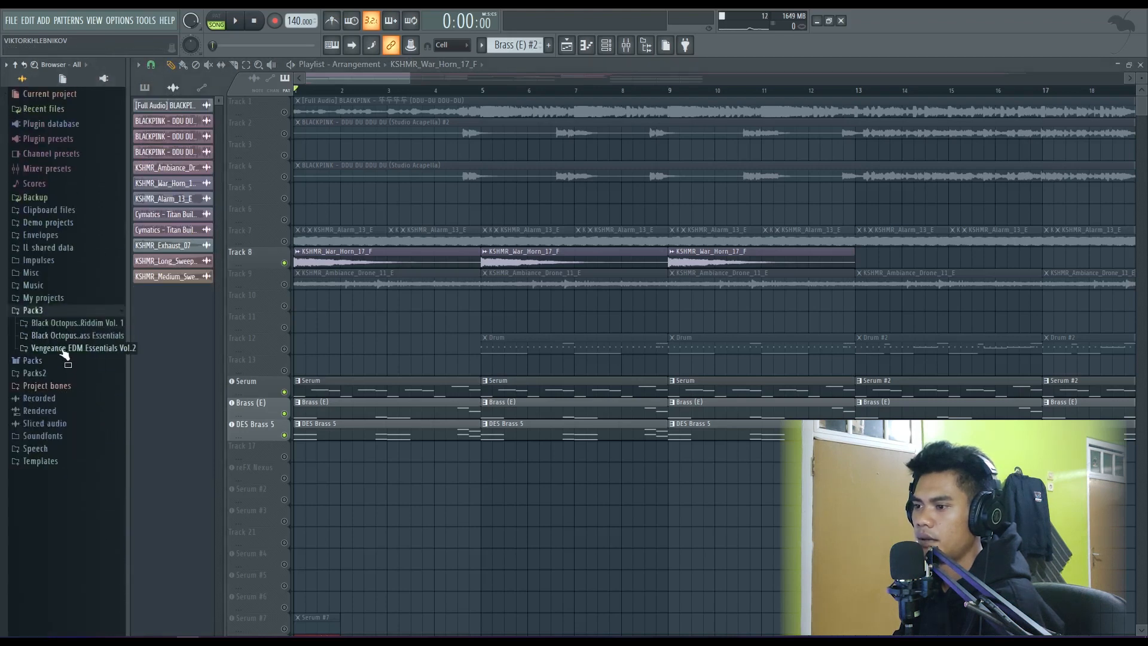
- Open the KSHMR_FX_Elements folder of the Splice Sounds KSHMR Vol. 3 pack inside Packs2
scroll(64, 426, down, 2)
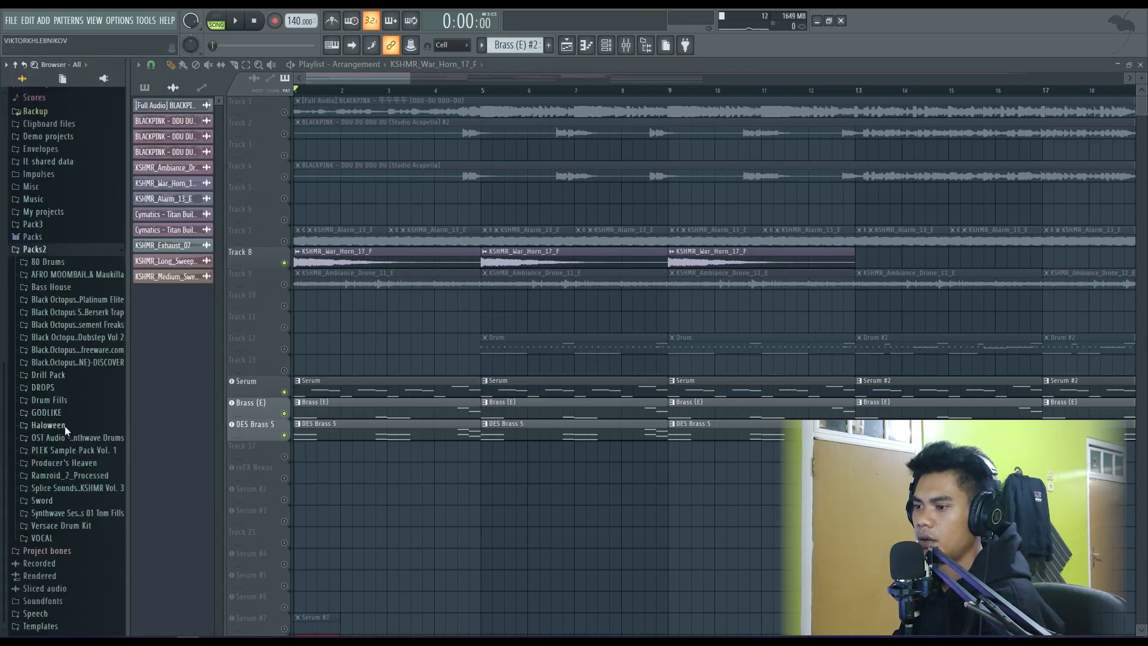
click(66, 481)
scroll(71, 466, down, 3)
click(87, 405)
scroll(99, 436, down, 3)
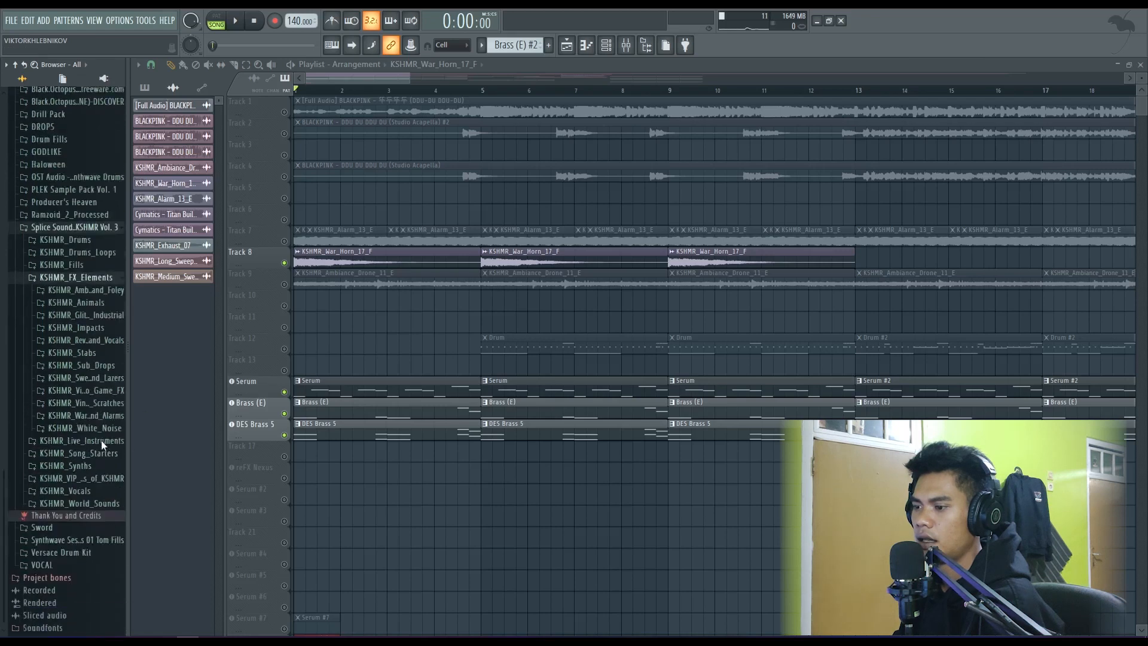
- Open the war horns folder within the KSHMR horns and alarms effects and audition the War Horn 13_E and 17_F samples
click(90, 407)
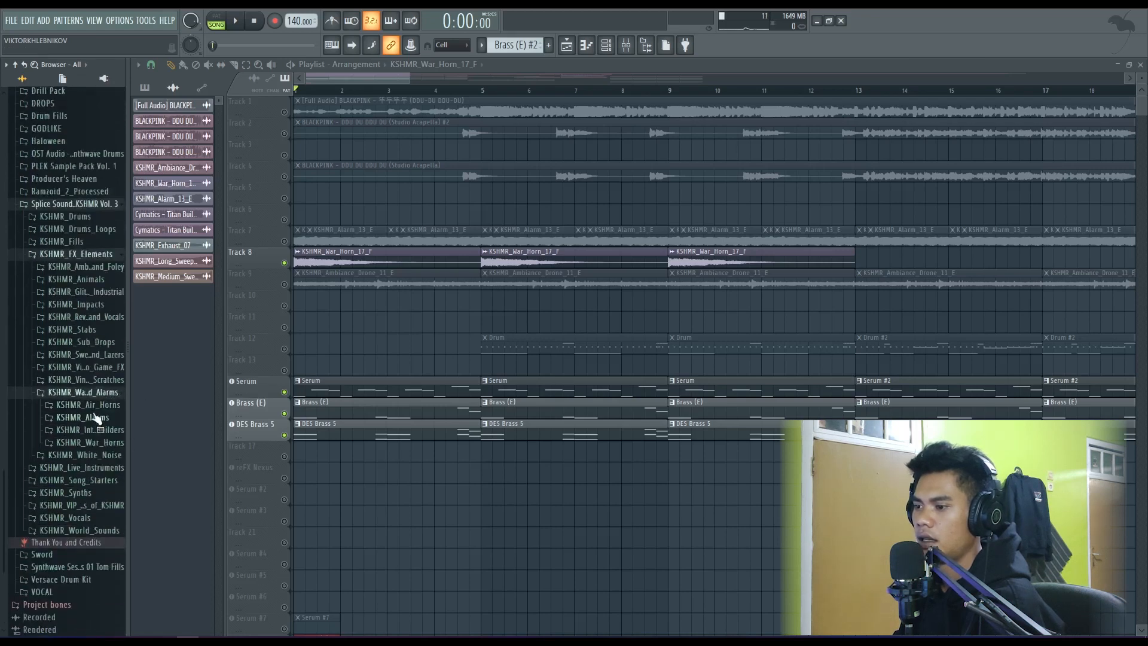
click(89, 442)
click(99, 427)
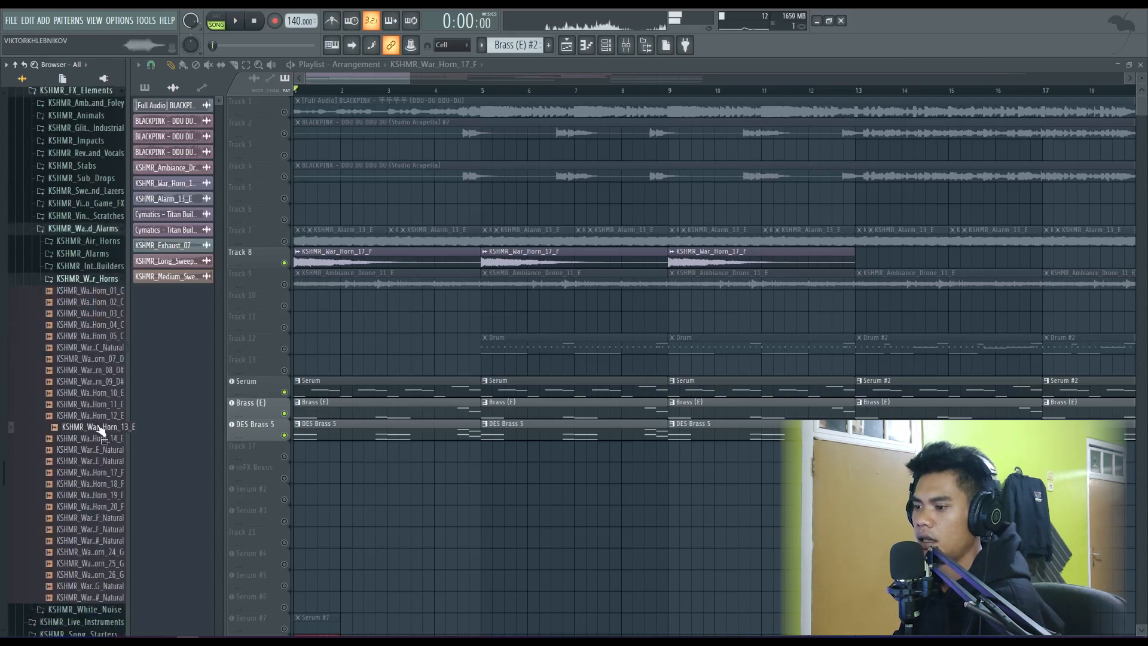
click(93, 472)
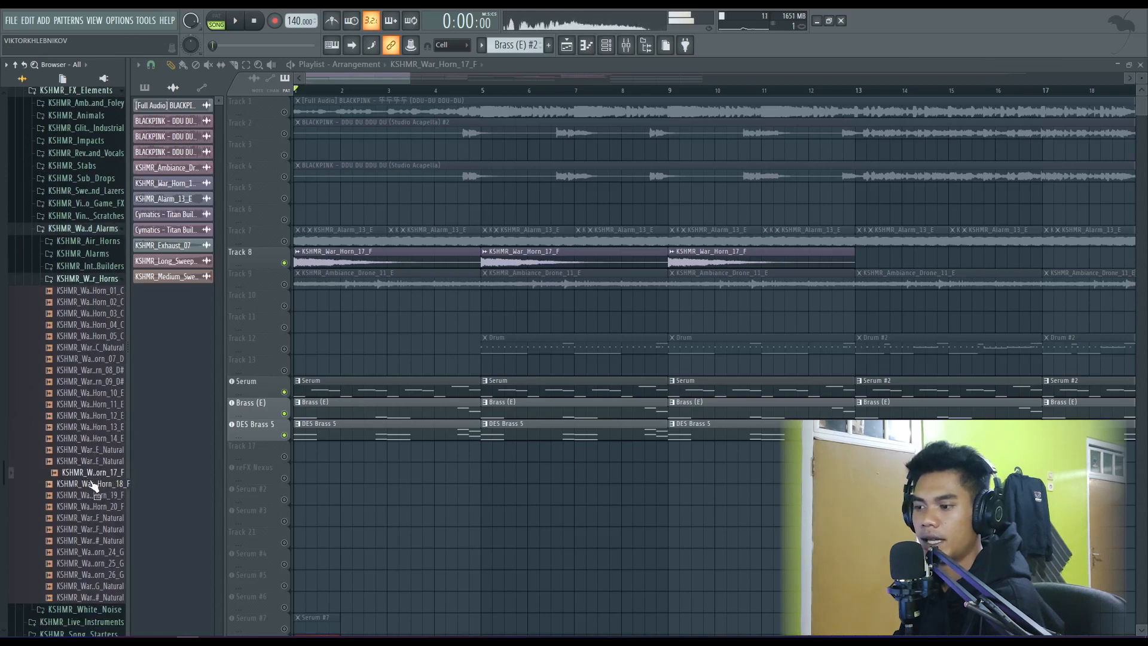
- Place the KSHMR_War_Horn_17_F sample at the start of Track 6 and unmute that track
drag(91, 483, 300, 216)
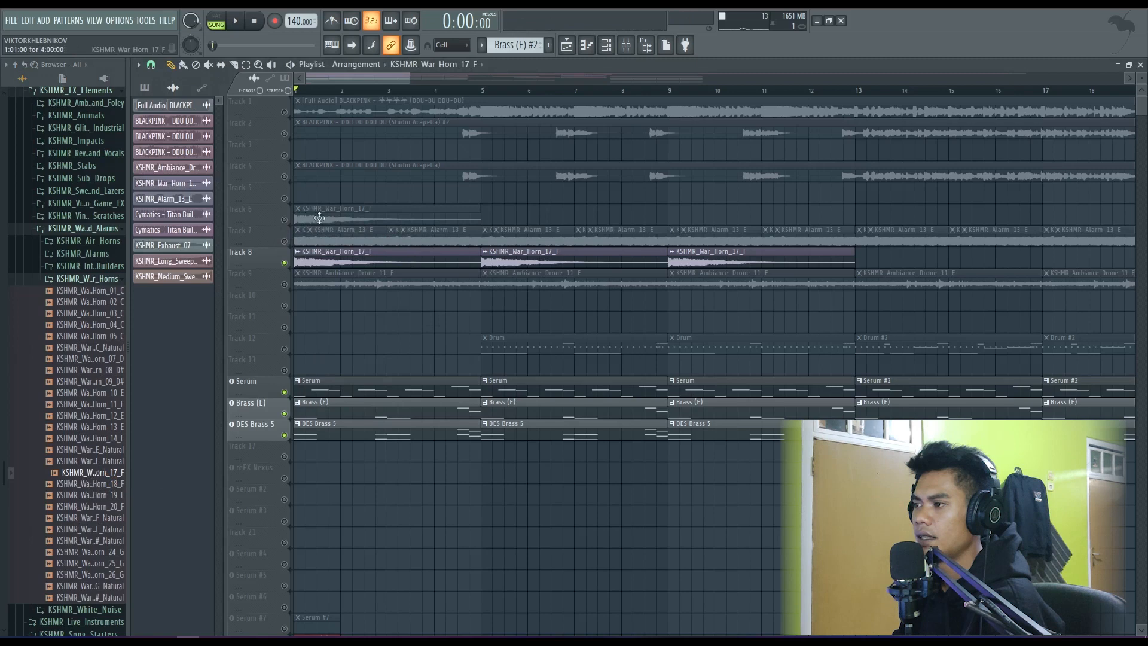
click(284, 220)
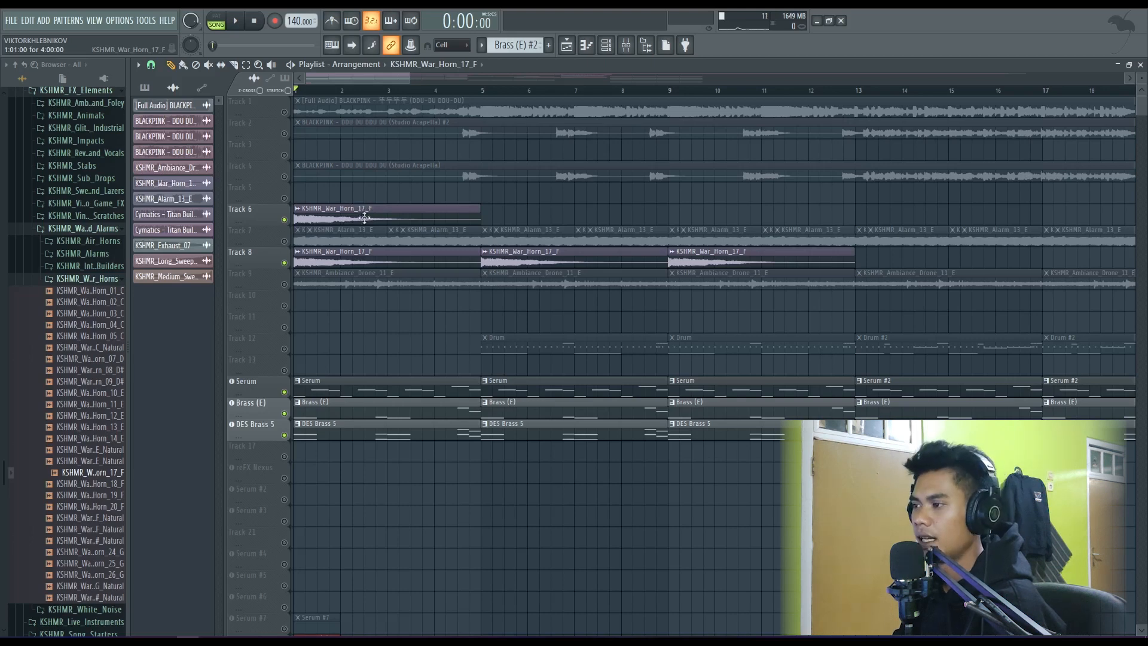
scroll(502, 421, down, 3)
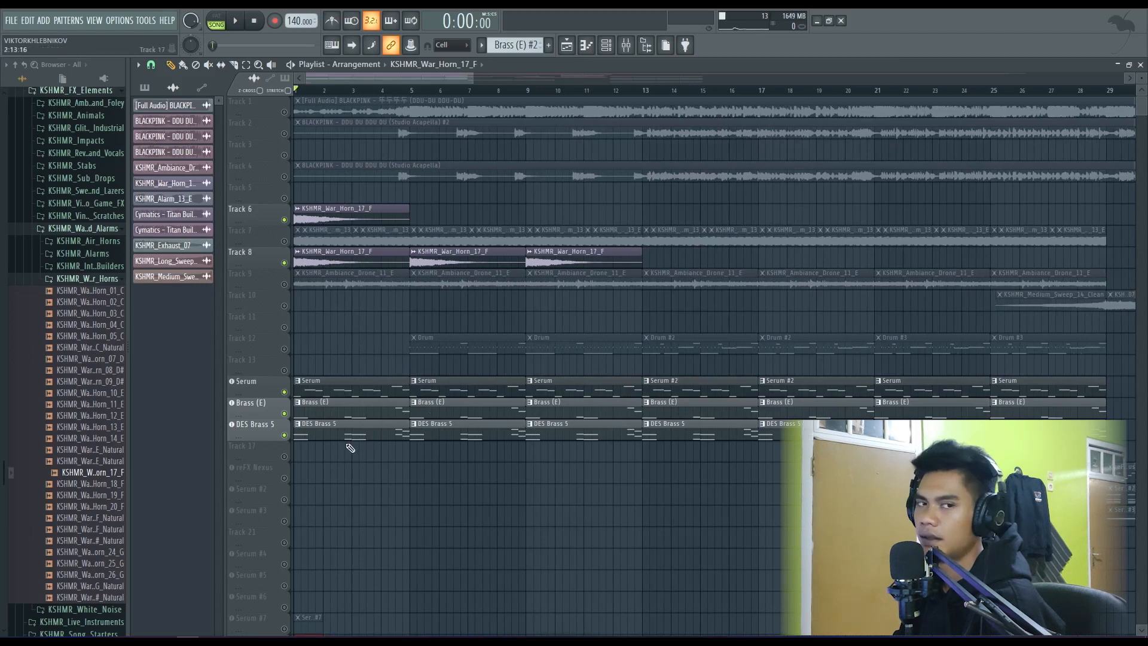
- Examine the time-stretching pitch shift in the sample settings of the Track 6 war horn clip, and close them
double_click(358, 220)
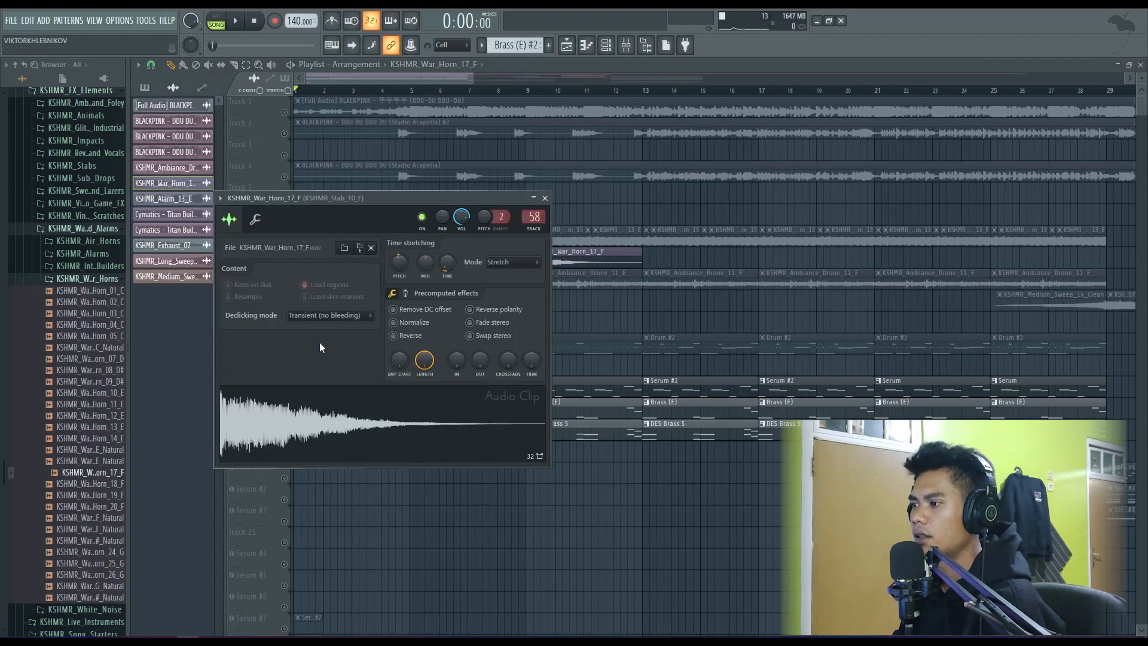
click(545, 198)
double_click(347, 214)
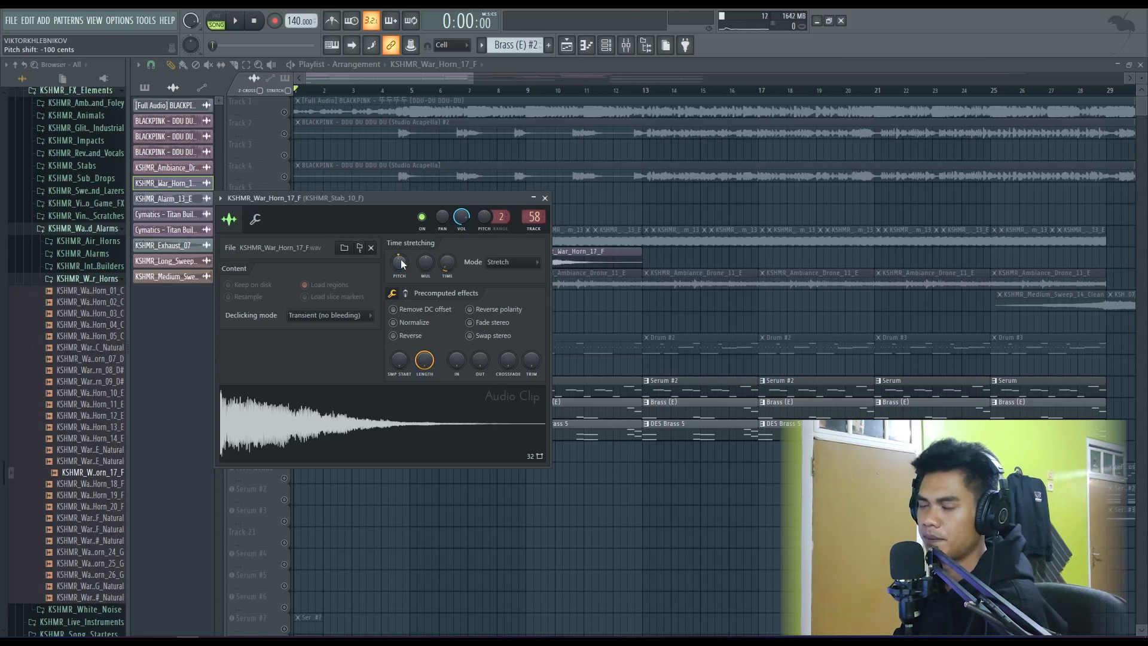
click(544, 198)
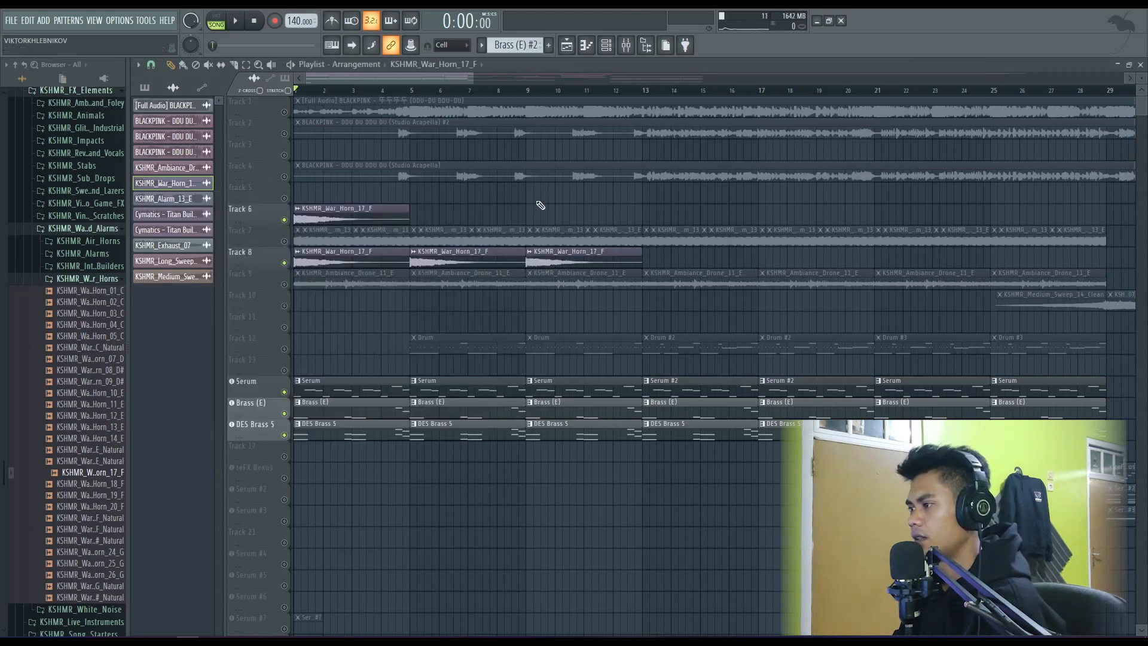
- Delete the KSHMR_War_Horn_17_F clip from Track 6
right_click(354, 217)
scroll(329, 317, down, 4)
scroll(302, 326, up, 3)
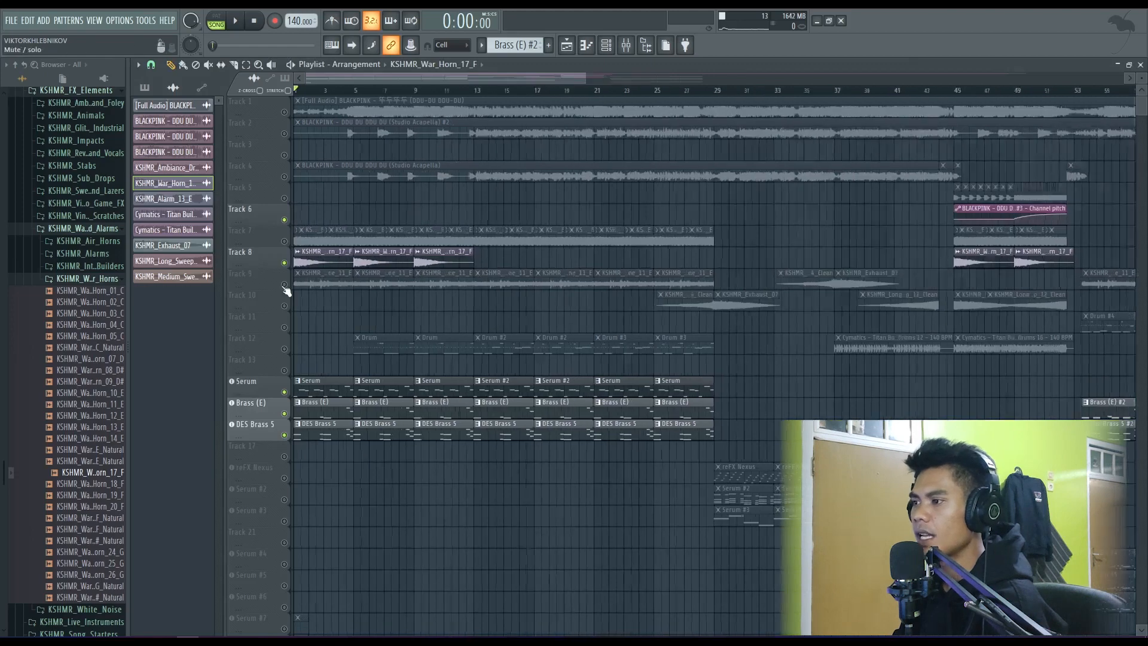
- Solo Track 7 and audition its KSHMR_Alarm_13_E clips from the start of the arrangement
scroll(320, 250, up, 3)
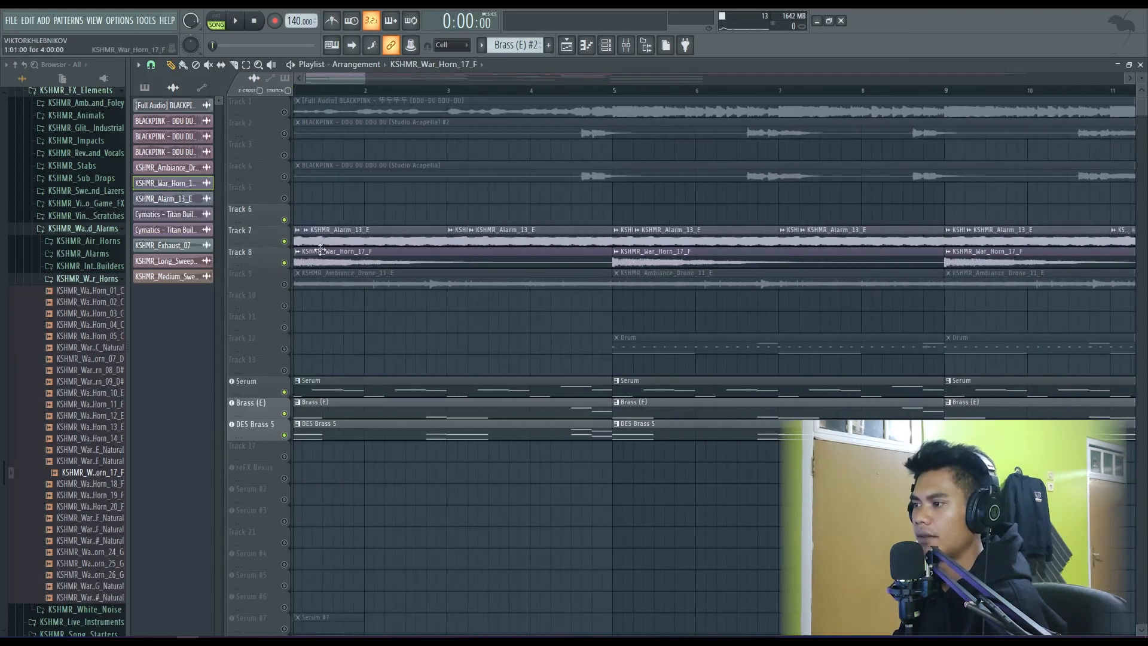
right_click(285, 241)
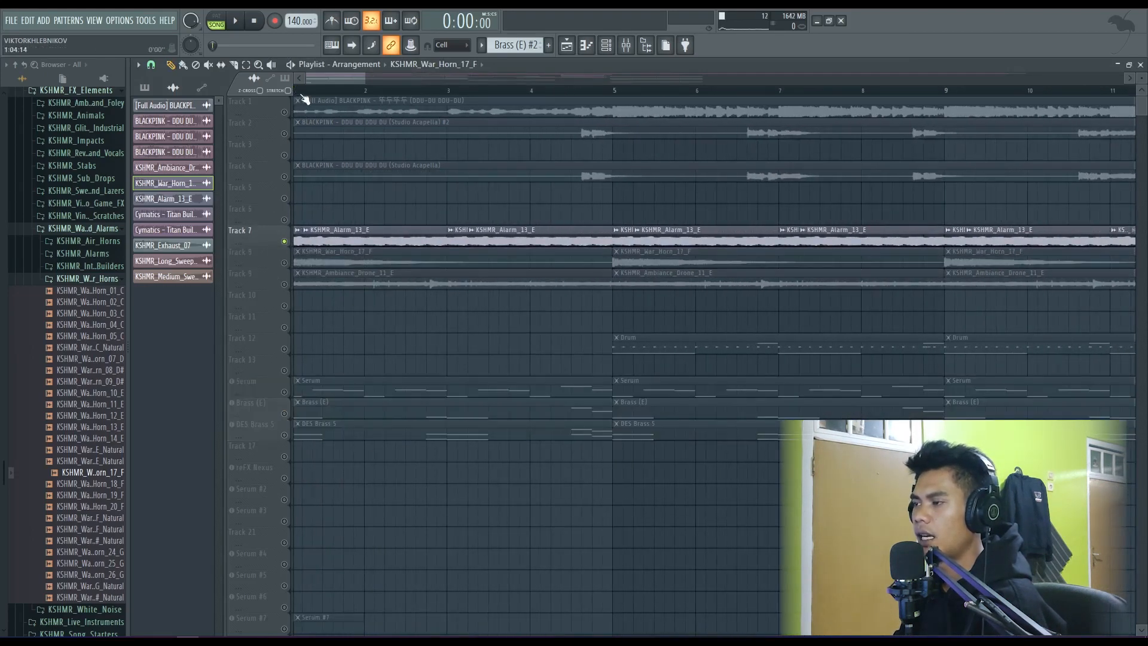
key(space)
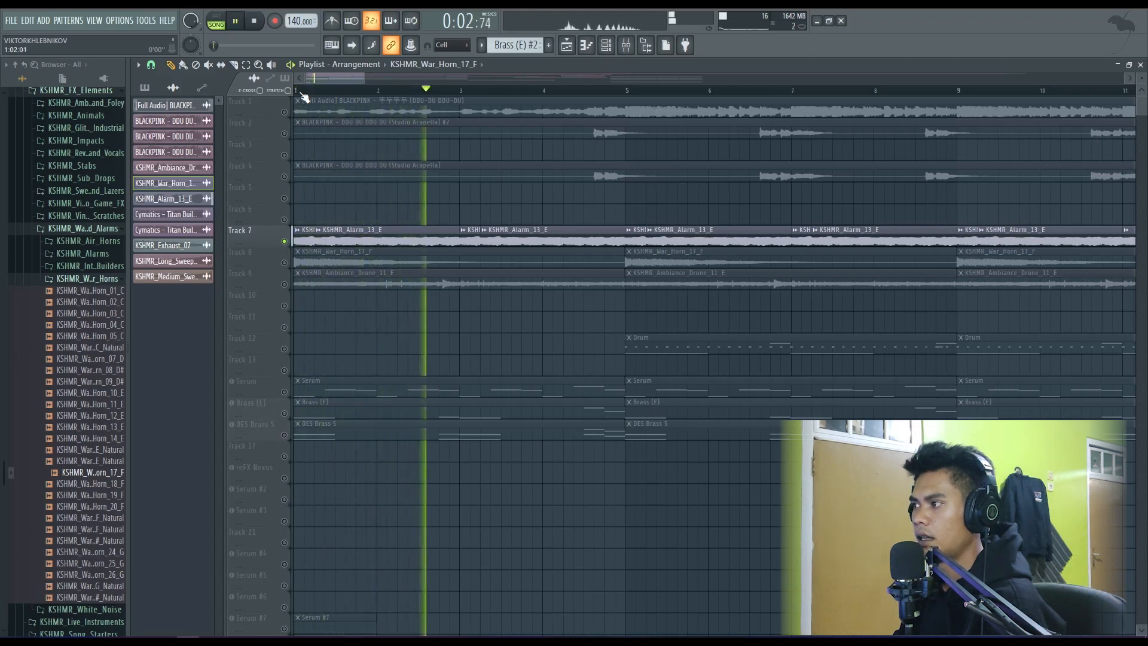
key(space)
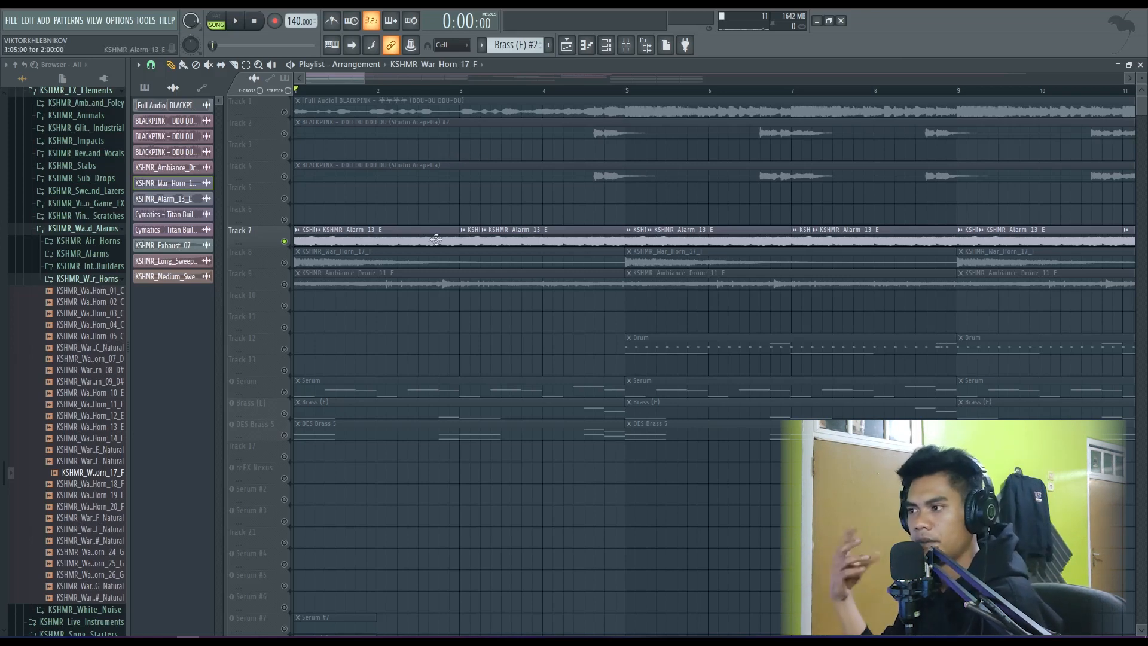
- Leave only Track 9 audible and play its KSHMR_Ambiance_Drone_11_E clips from the start
scroll(413, 293, down, 5)
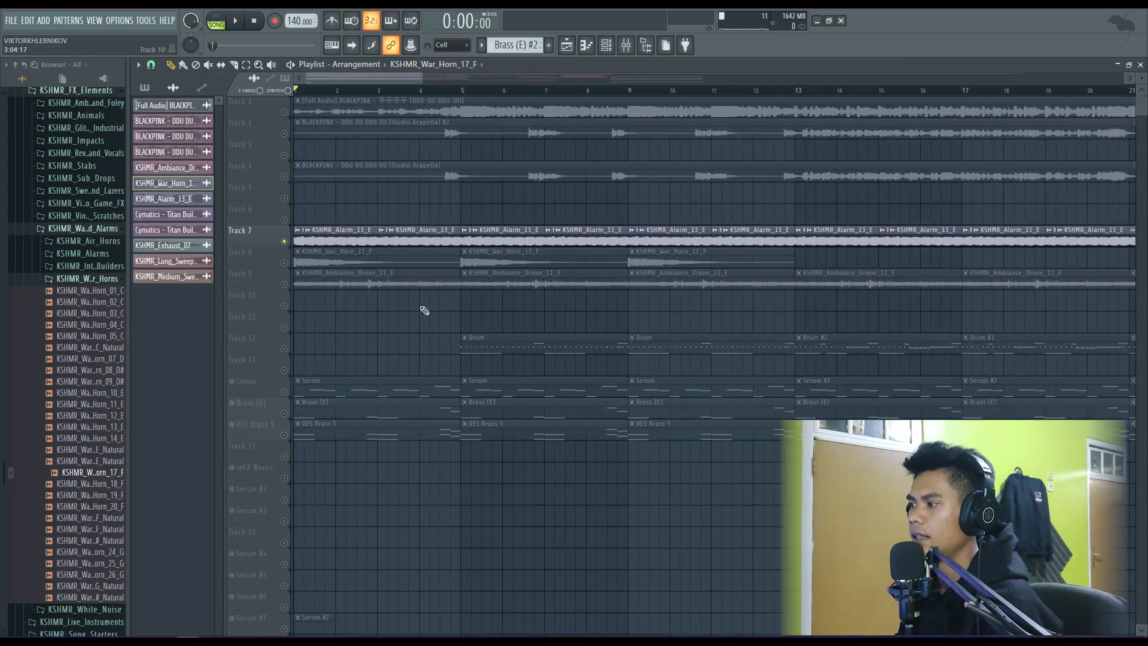
click(284, 263)
click(284, 284)
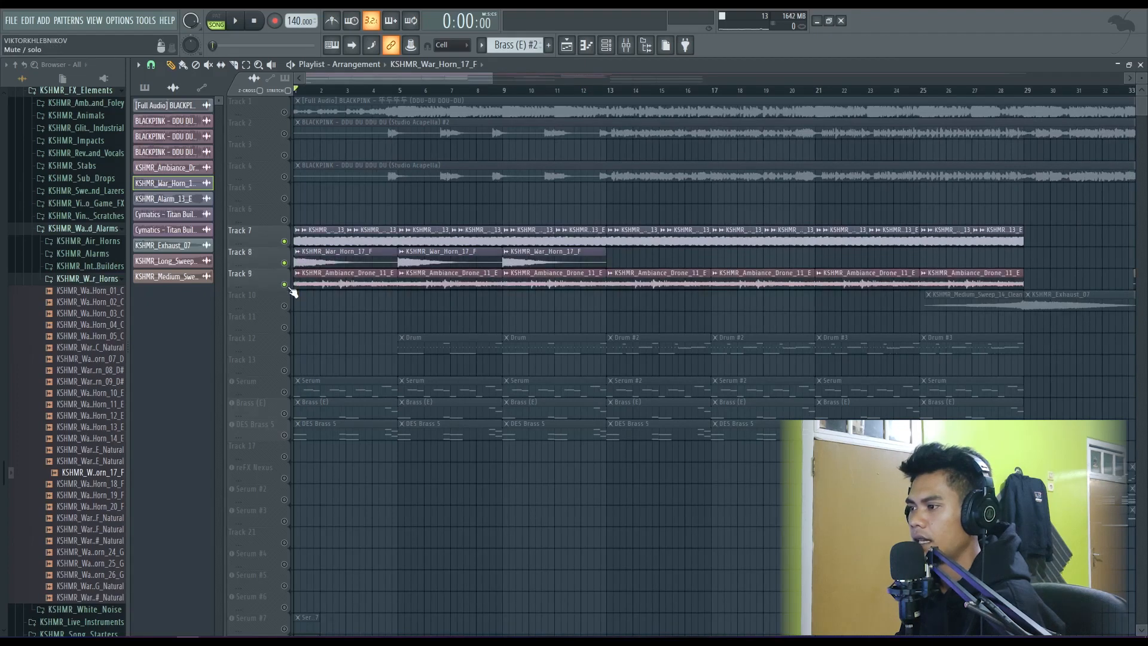
drag(286, 263, 287, 243)
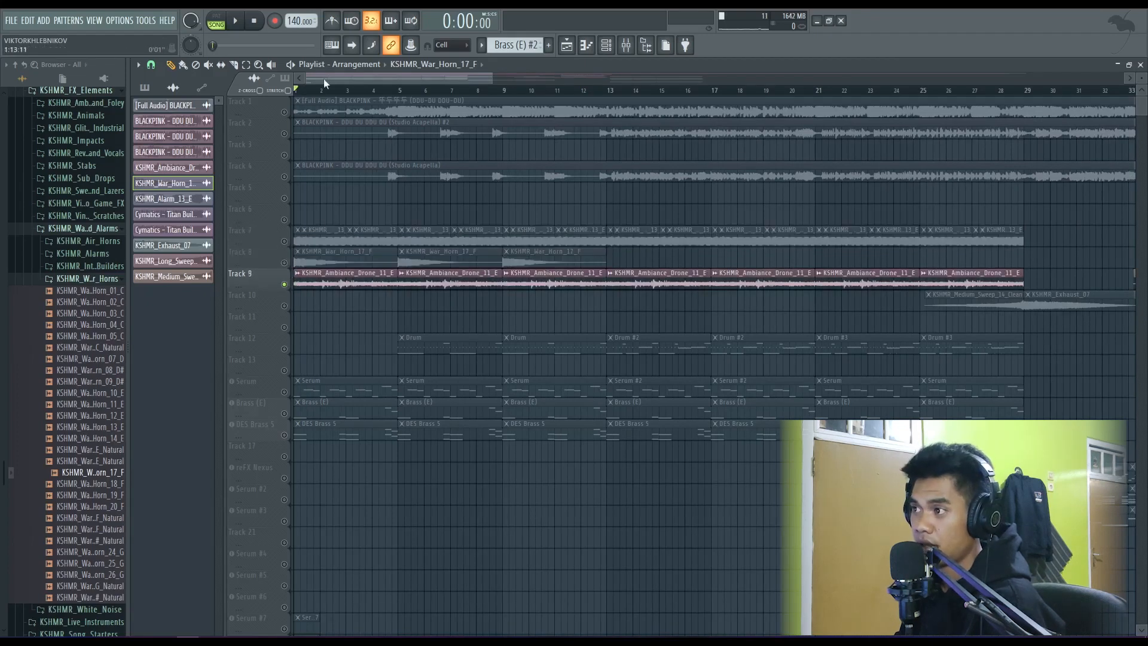
key(space)
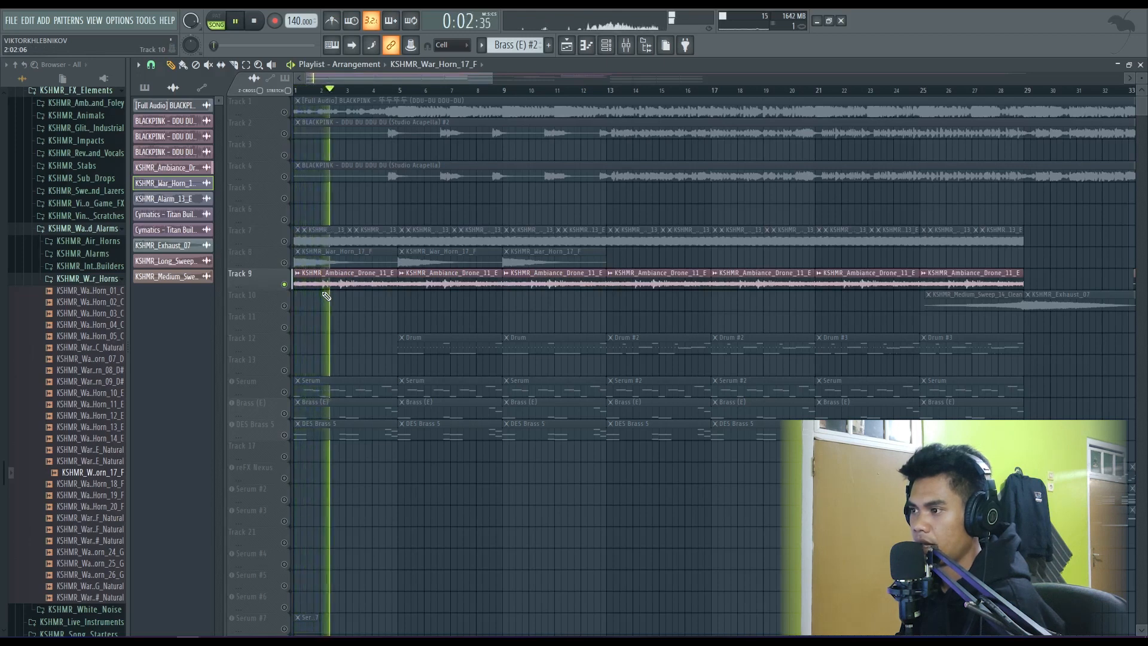
key(space)
- Unmute the alarm and war horn clips on Tracks 7 and 8 and the studio acapella on Track 4
click(284, 242)
scroll(311, 240, up, 3)
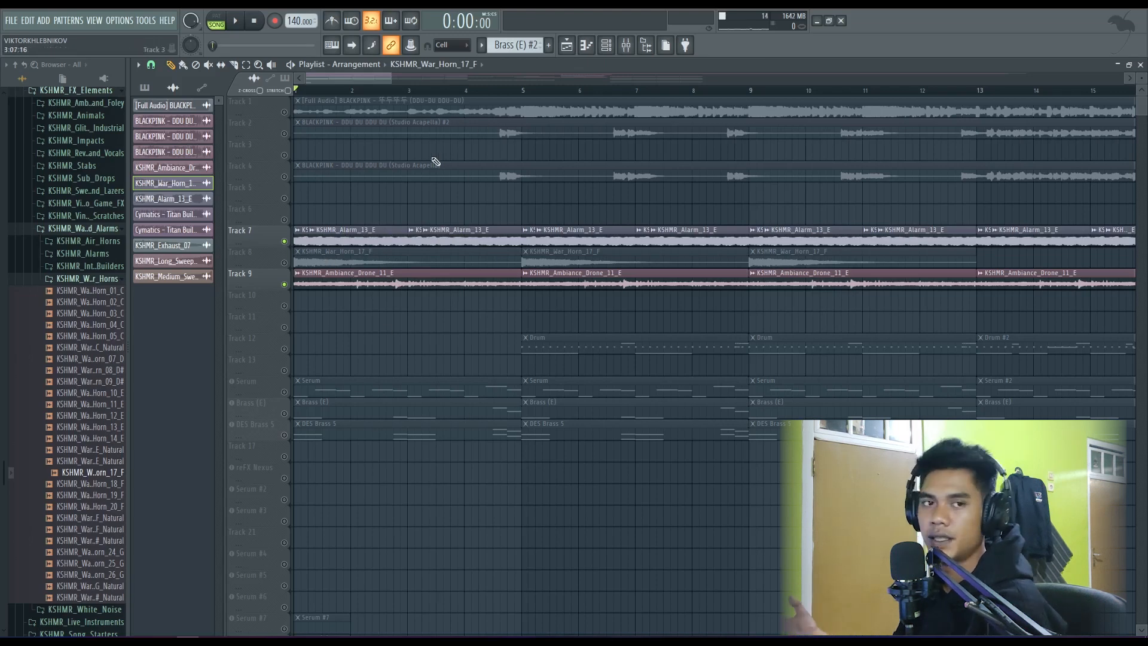
scroll(397, 259, down, 5)
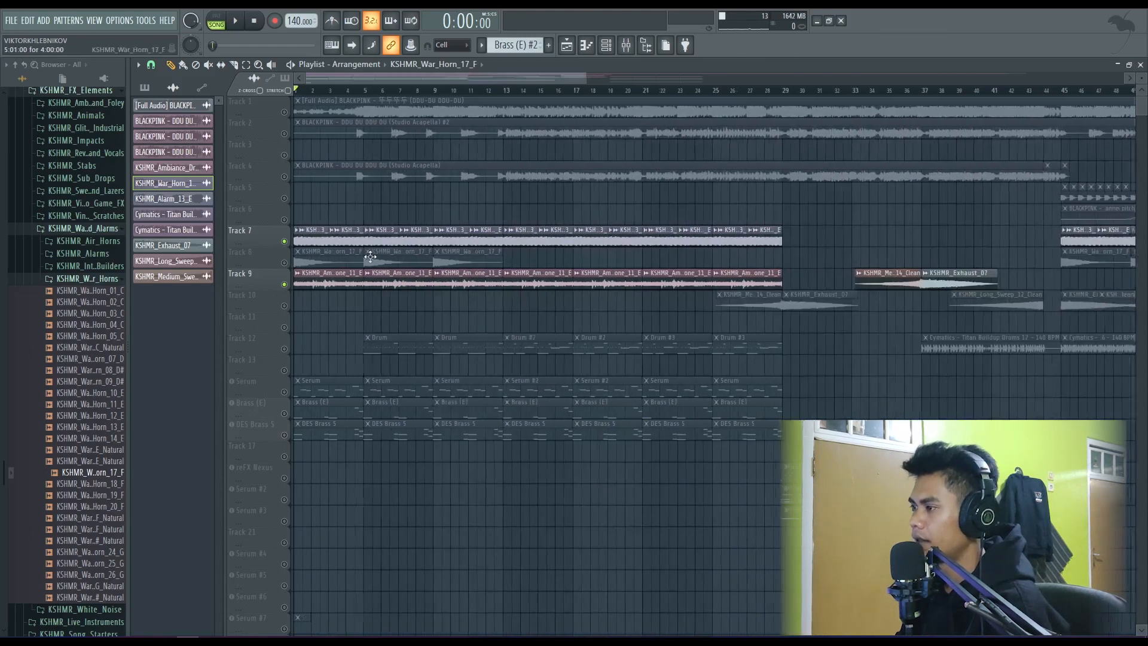
click(284, 263)
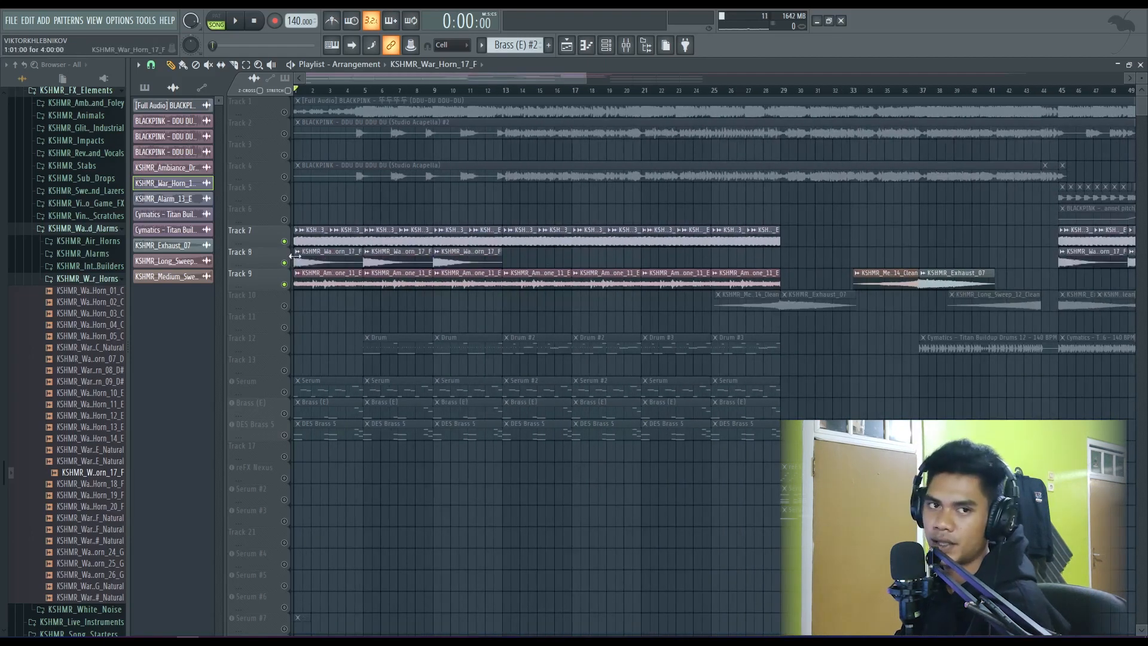
click(284, 176)
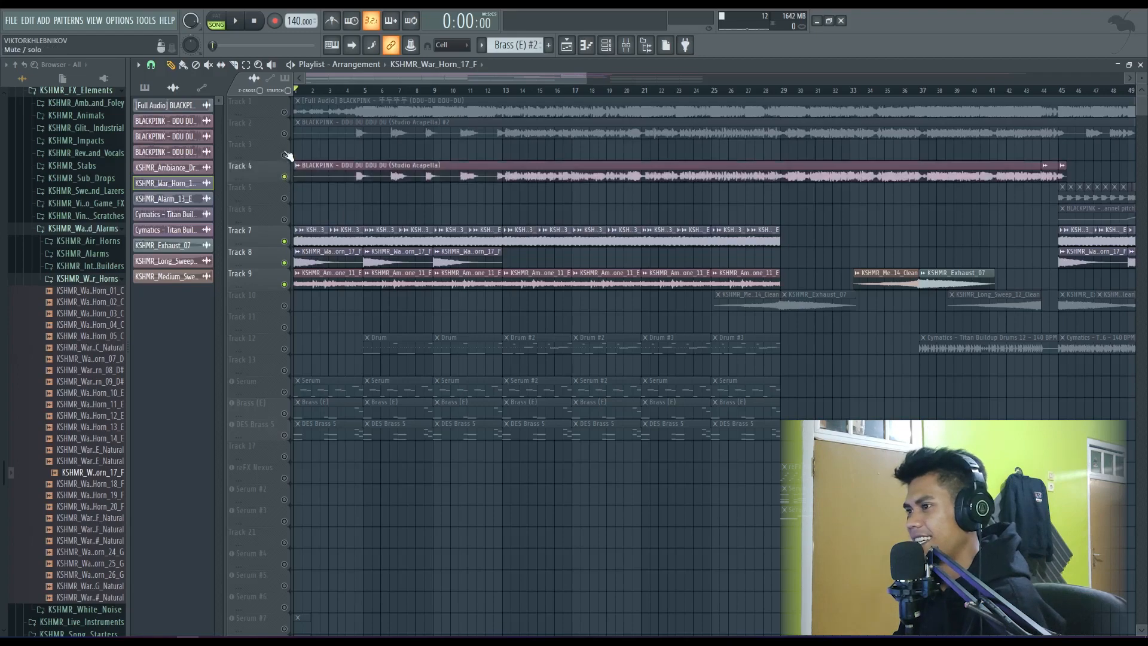
scroll(368, 305, down, 3)
scroll(300, 329, up, 2)
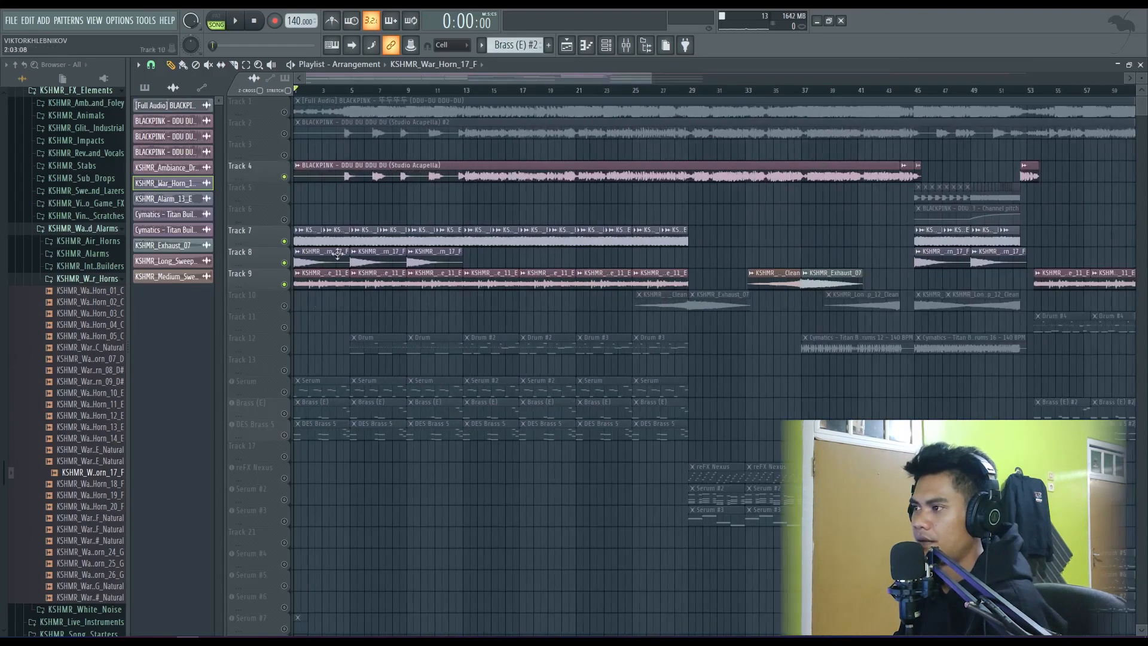
- Unmute the Serum, Brass (E) and DES Brass 5 tracks and play the combined intro from bar 4
click(285, 392)
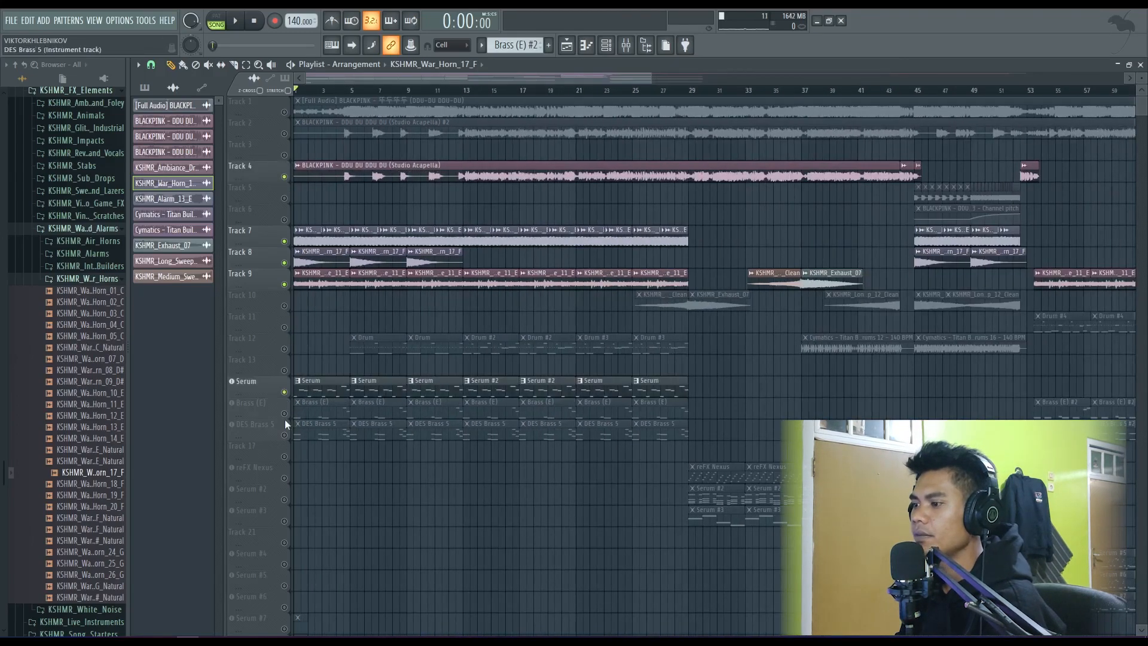
click(284, 413)
click(284, 435)
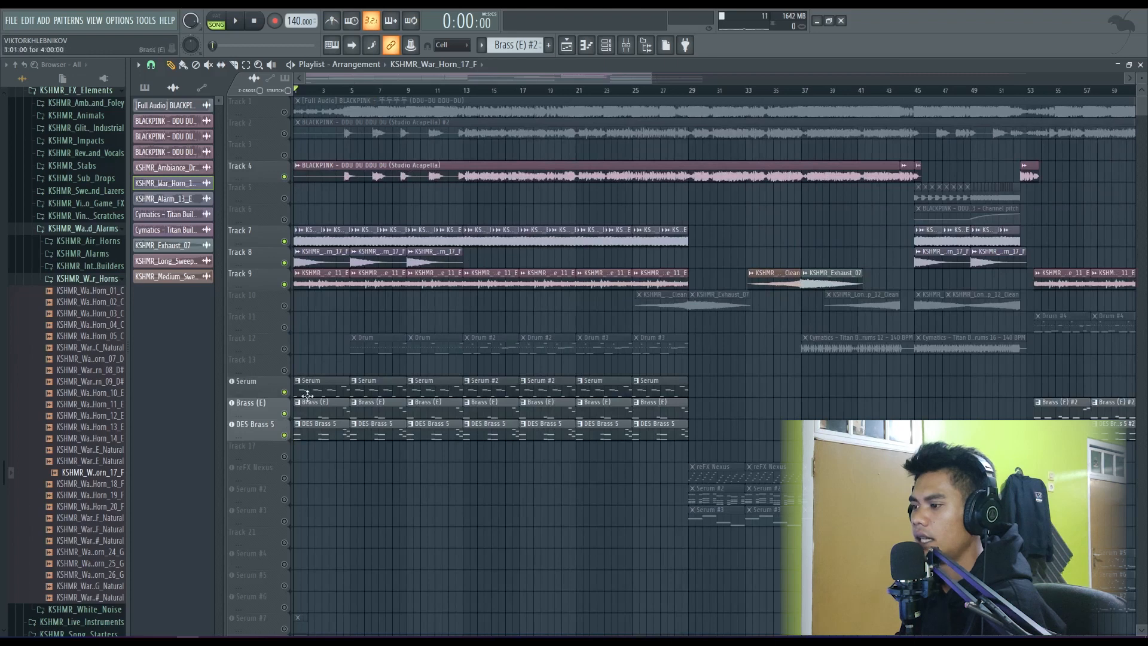
click(338, 93)
key(space)
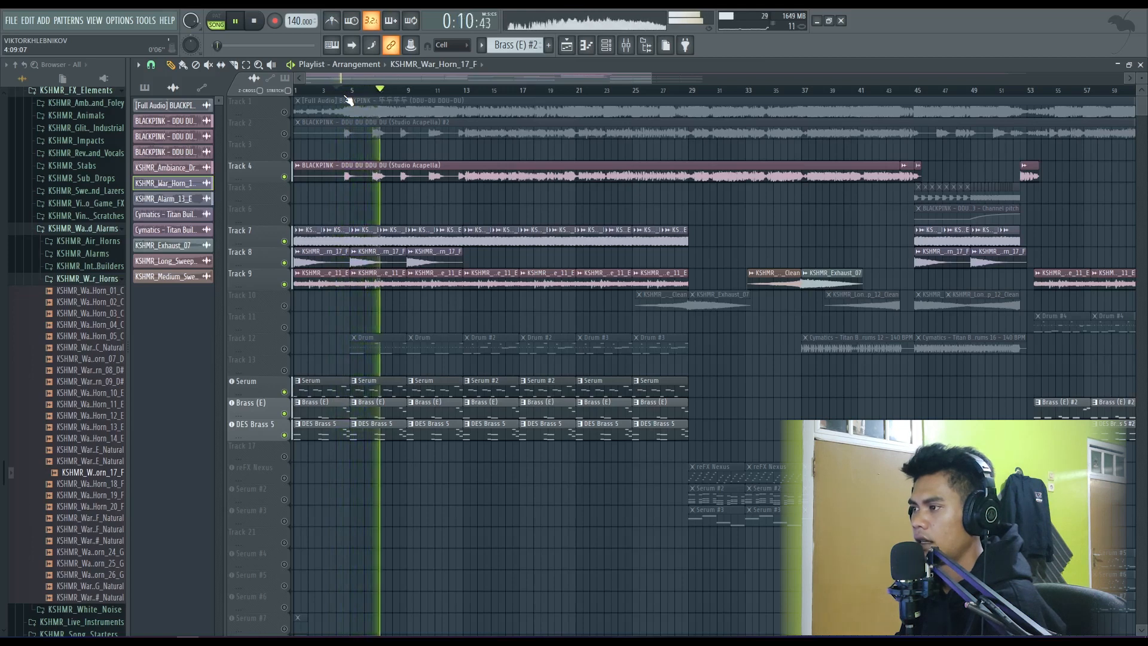
key(space)
- Select the Drum pattern on Track 12, solo that track and play it from bar 4
click(284, 348)
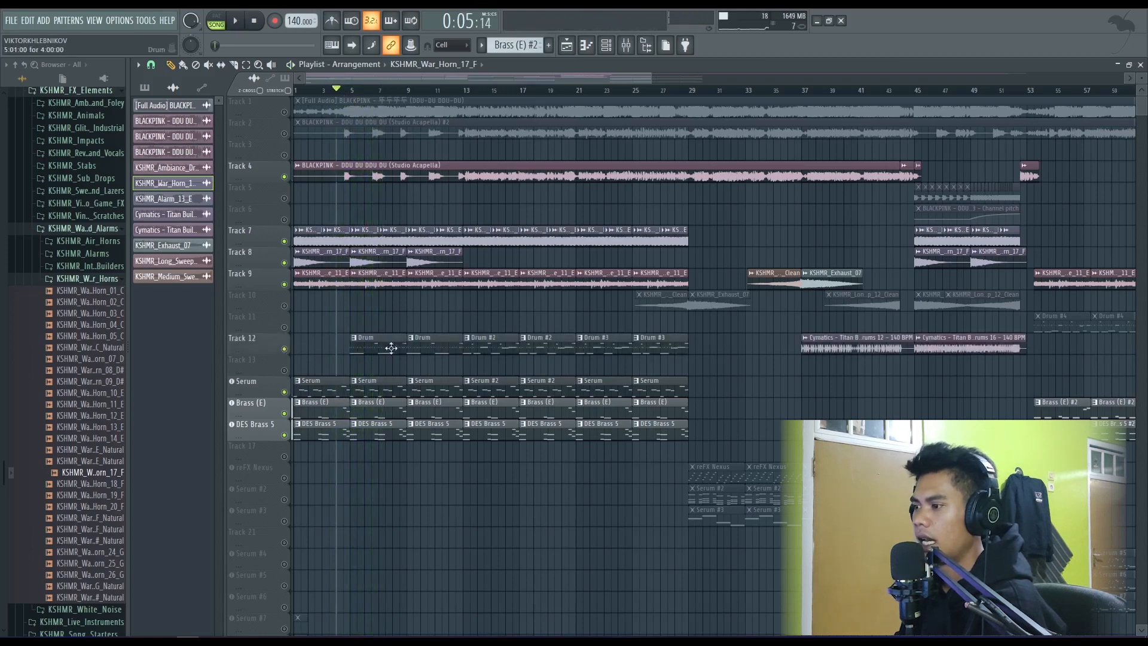
click(358, 349)
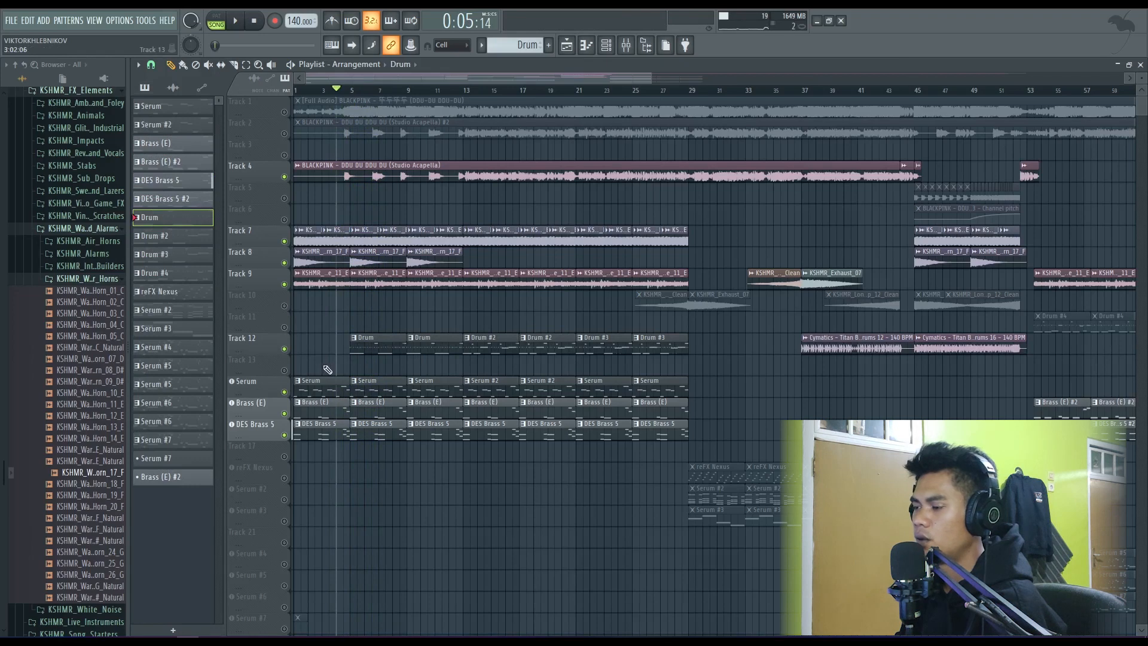
ctrl+click(284, 349)
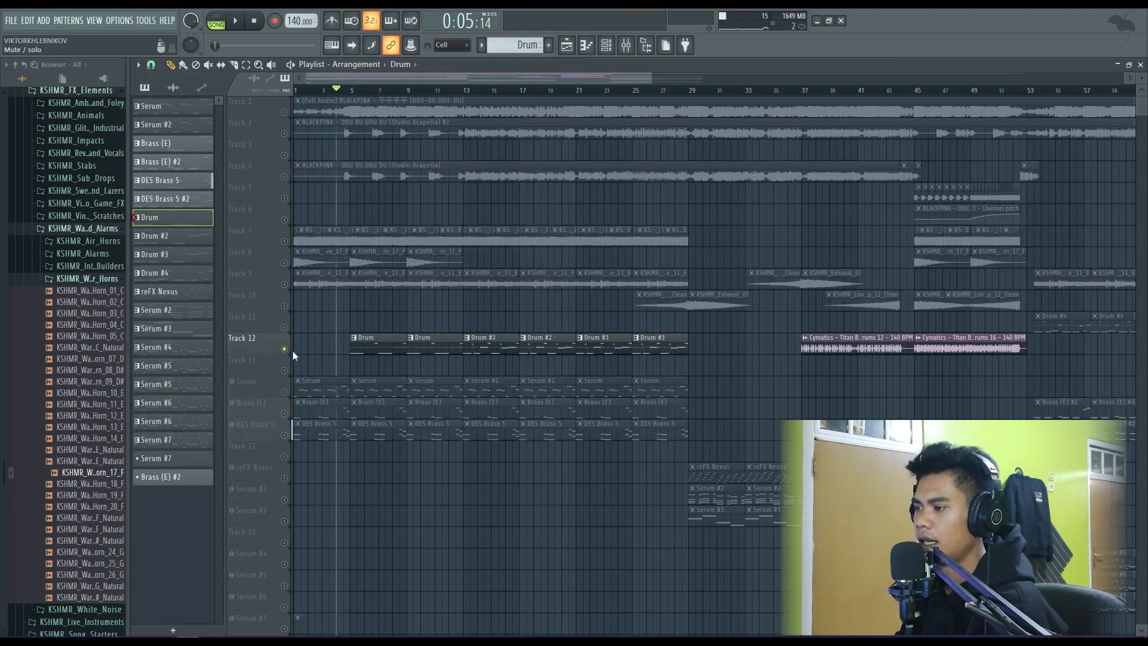
key(space)
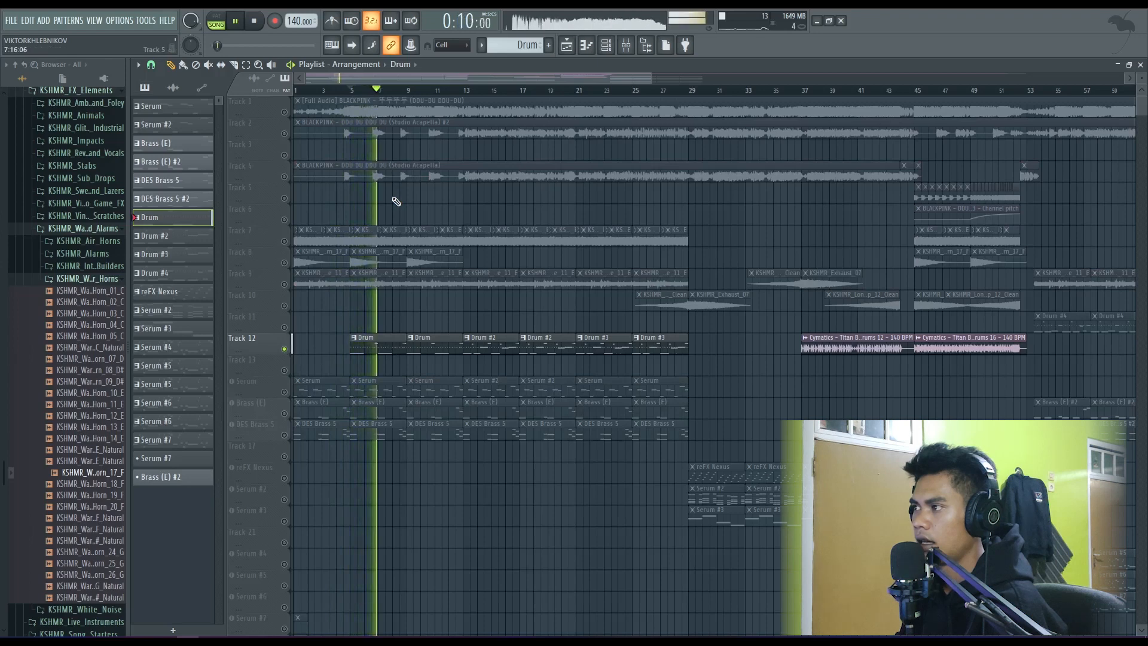
- Stop playback and place KSHMR_Thump_Kick_02 from the KSHMR hip-hop thump kicks folder on Track 5 at bar 5
key(space)
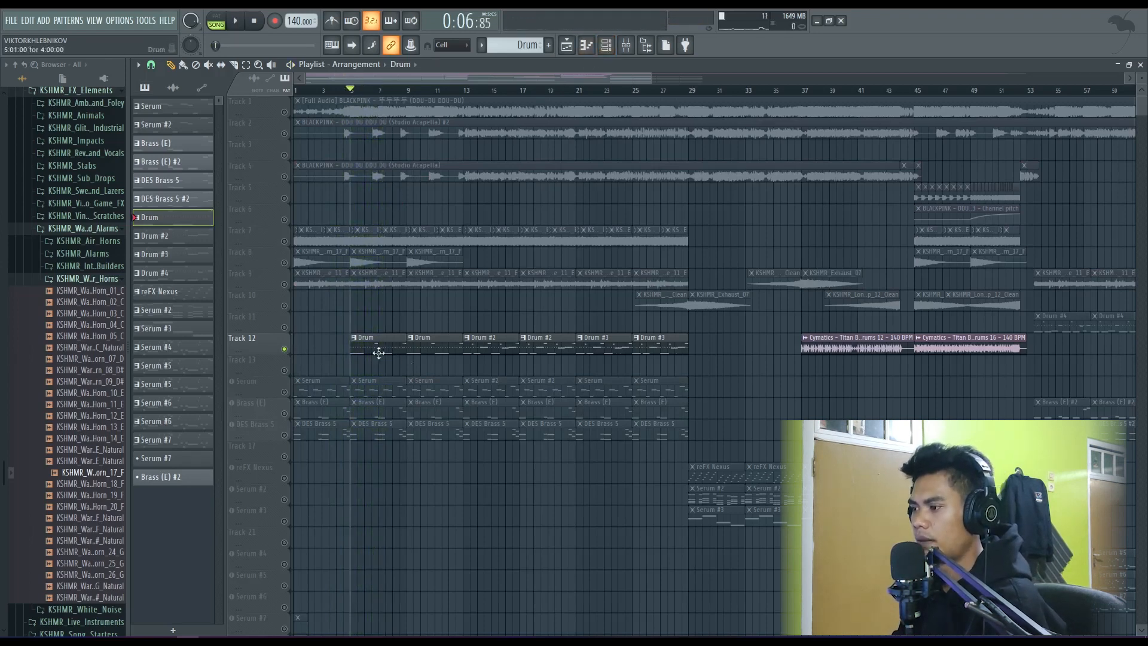
click(84, 278)
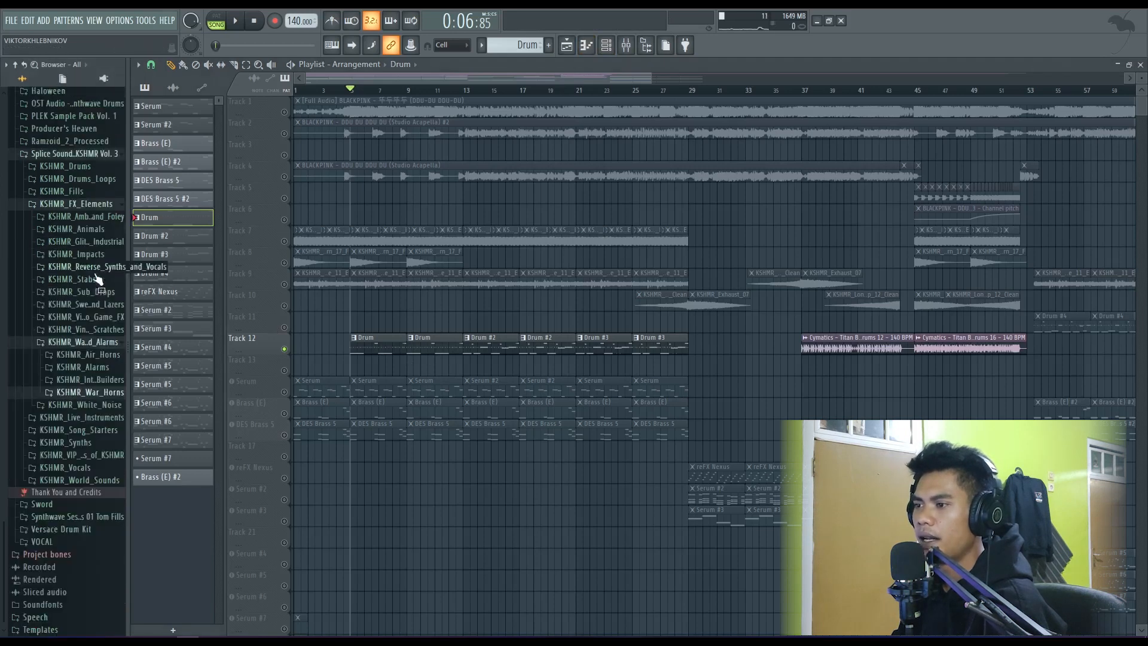
click(84, 342)
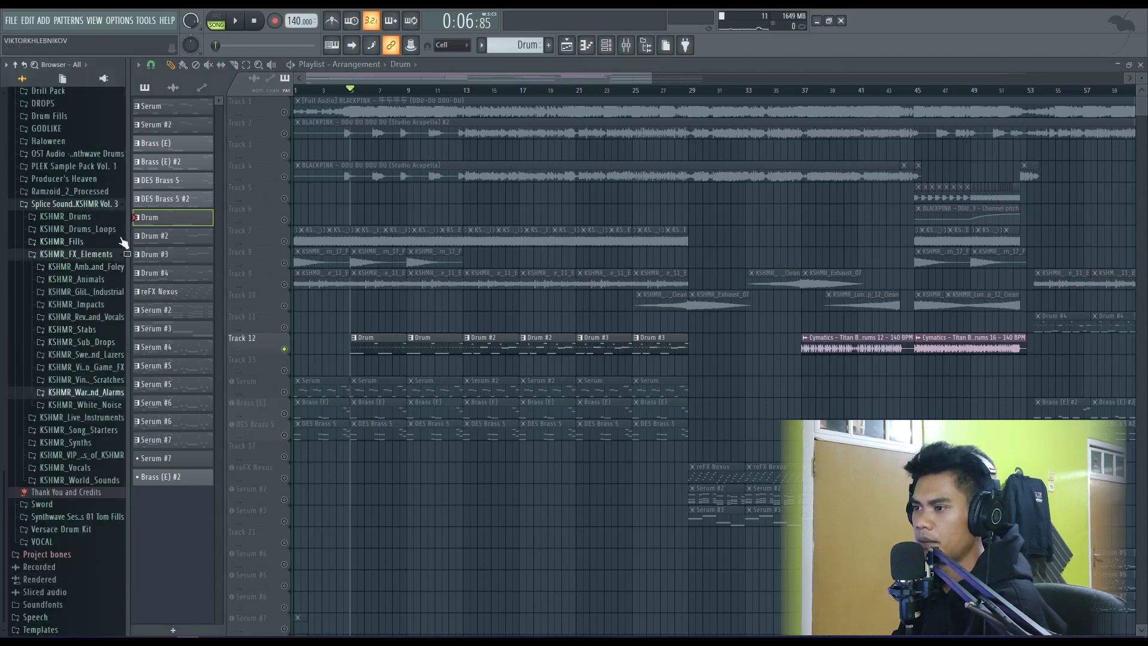
click(103, 256)
click(89, 368)
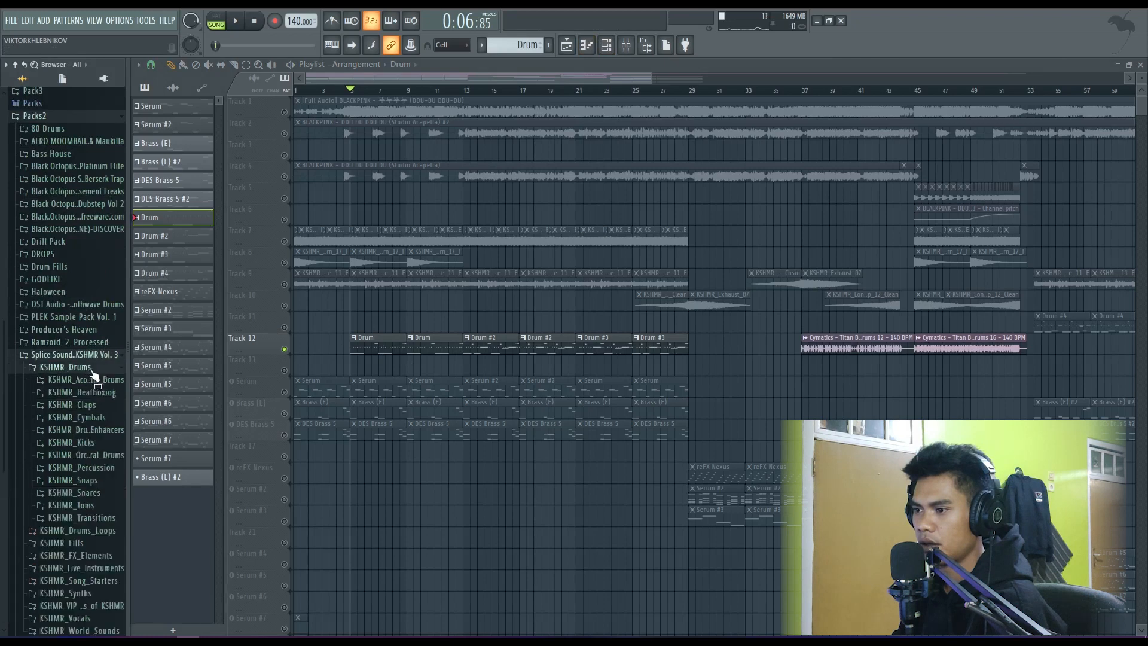
click(90, 293)
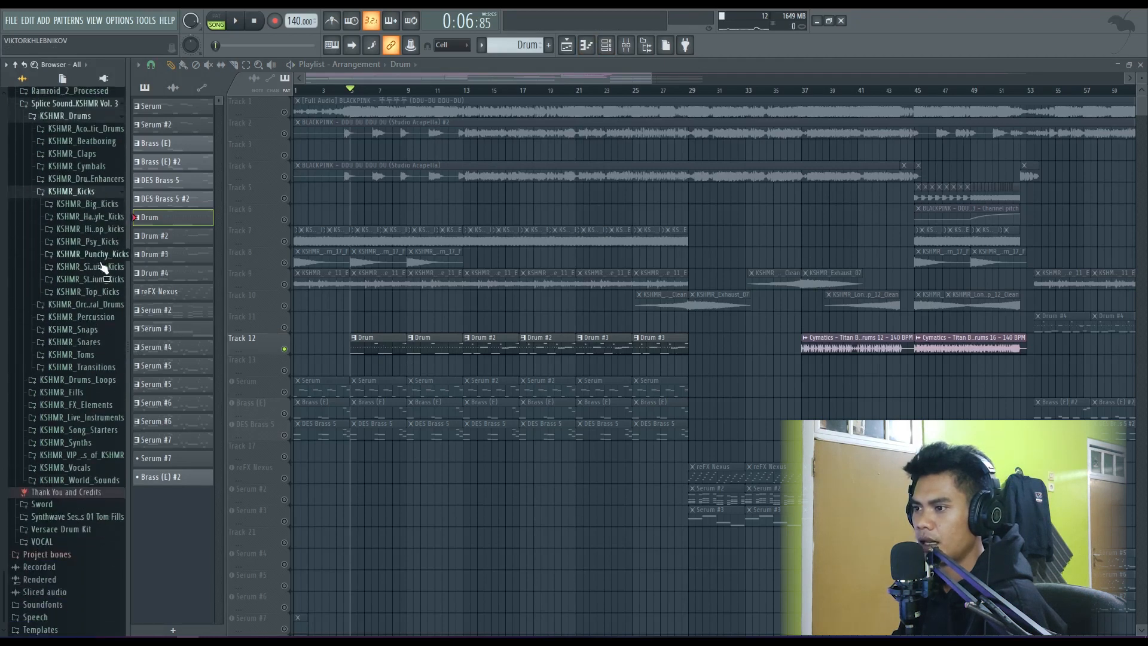
click(90, 230)
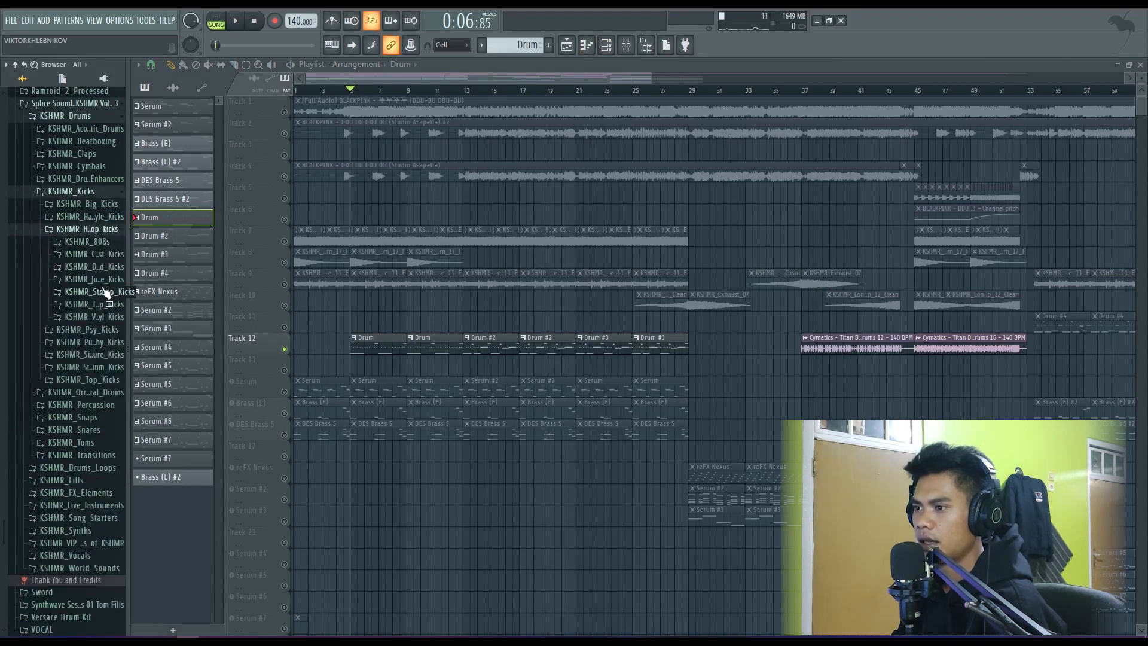
click(103, 303)
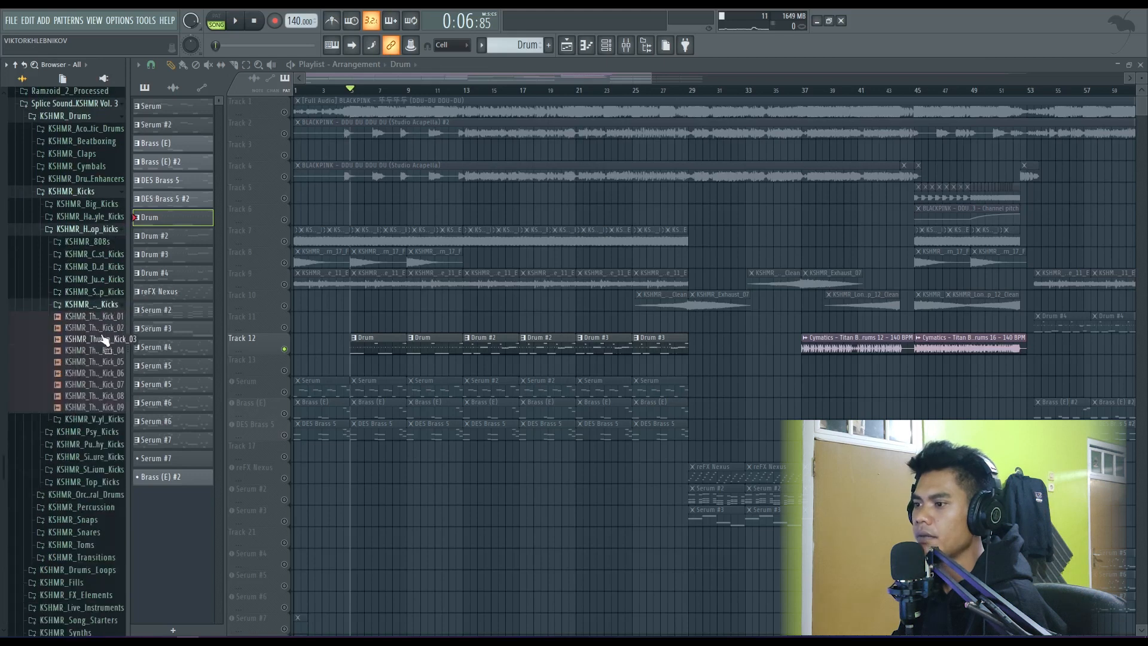
drag(100, 328, 350, 204)
- Mute the Drum pattern on Track 12 and briefly play the thump kick on Track 5 by itself
scroll(350, 204, up, 5)
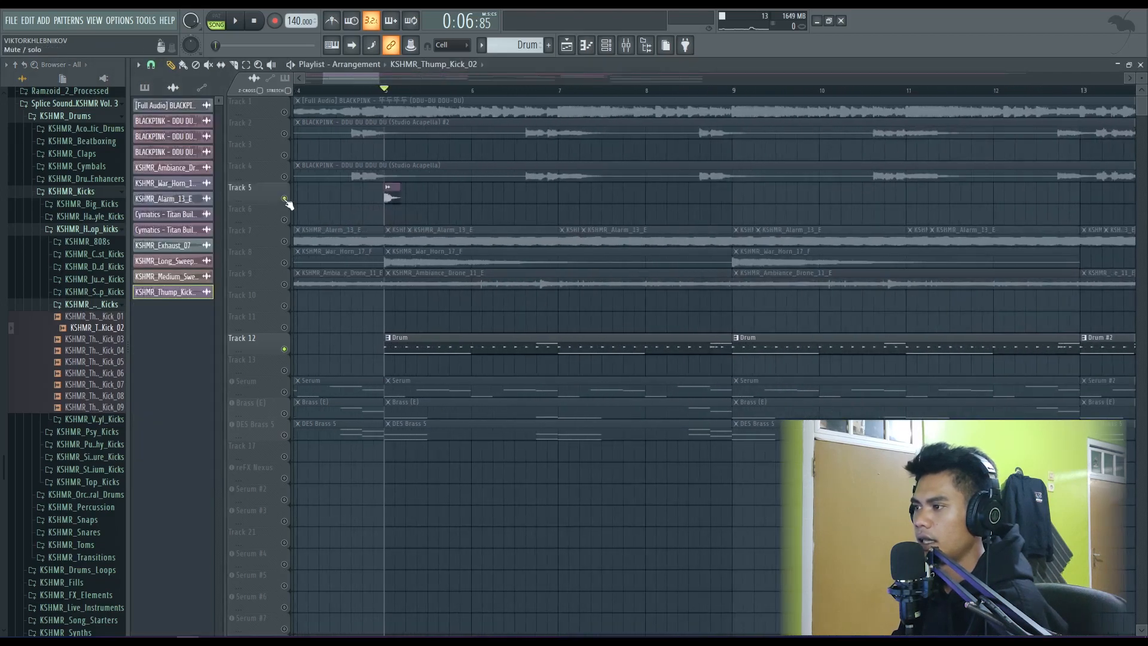
key(space)
click(284, 349)
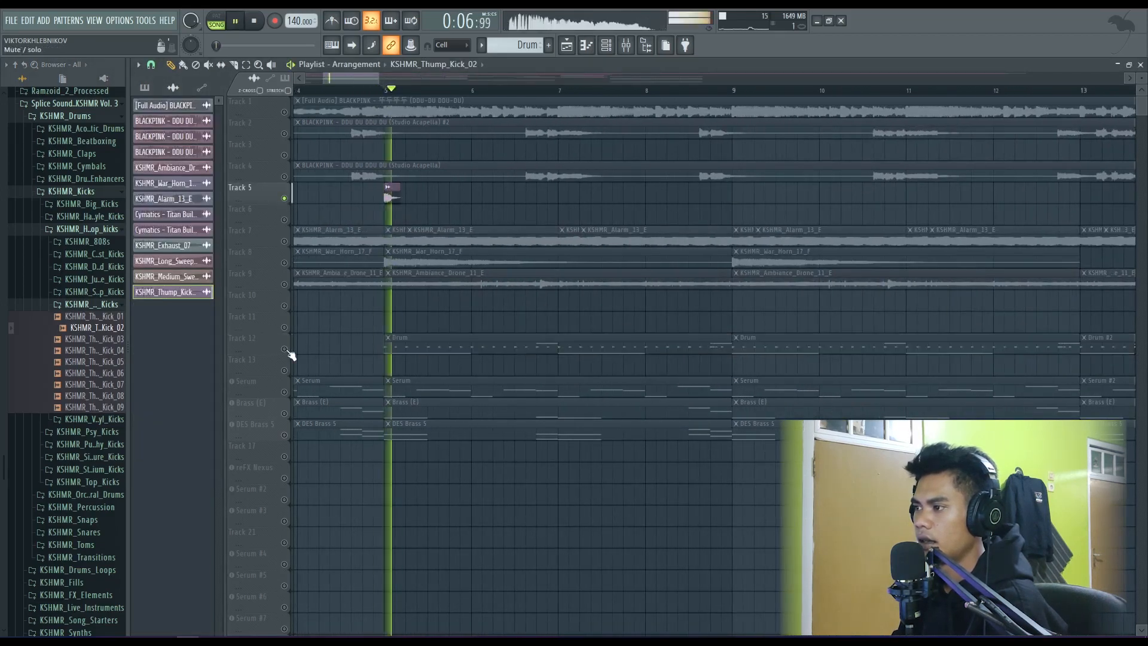
key(space)
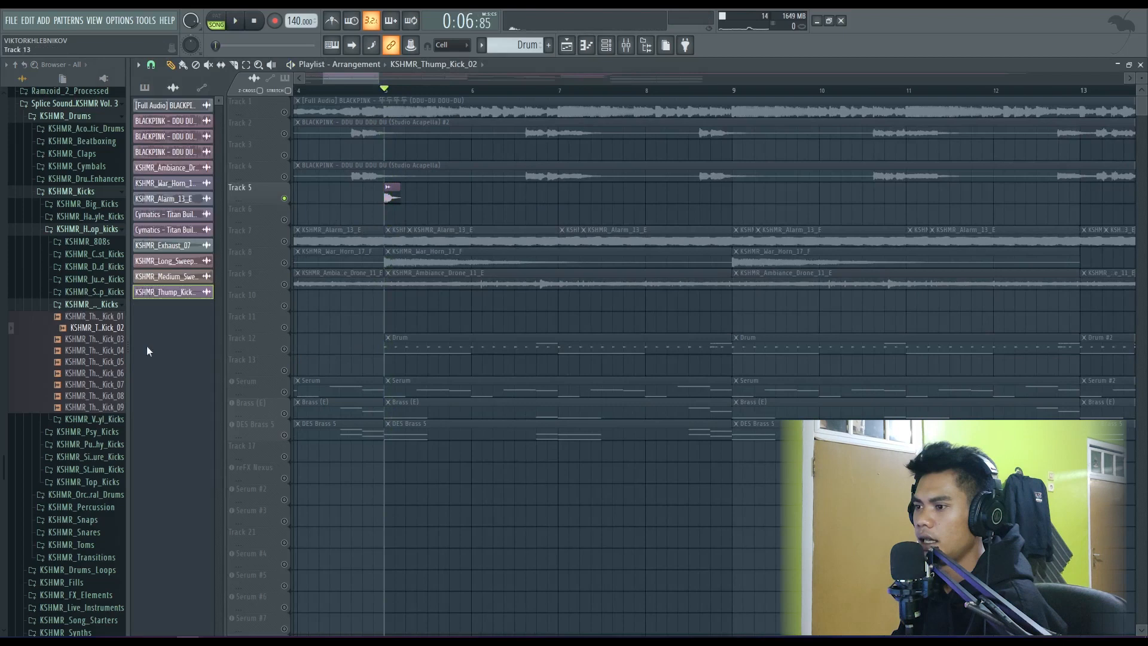
- Place KSHMR_Tight_Snare_05_A from the tight snares folder on Track 6 halfway through bar 5 and repeat it in each bar through bar 8
click(95, 307)
click(100, 431)
scroll(104, 430, down, 3)
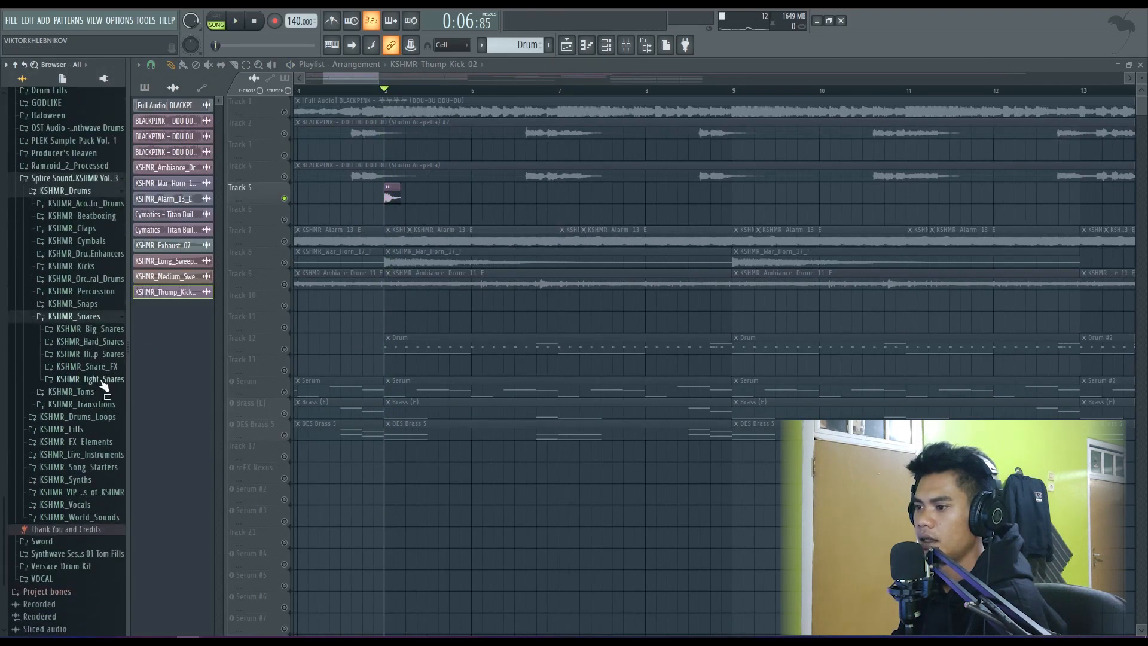
click(90, 379)
click(112, 422)
click(109, 401)
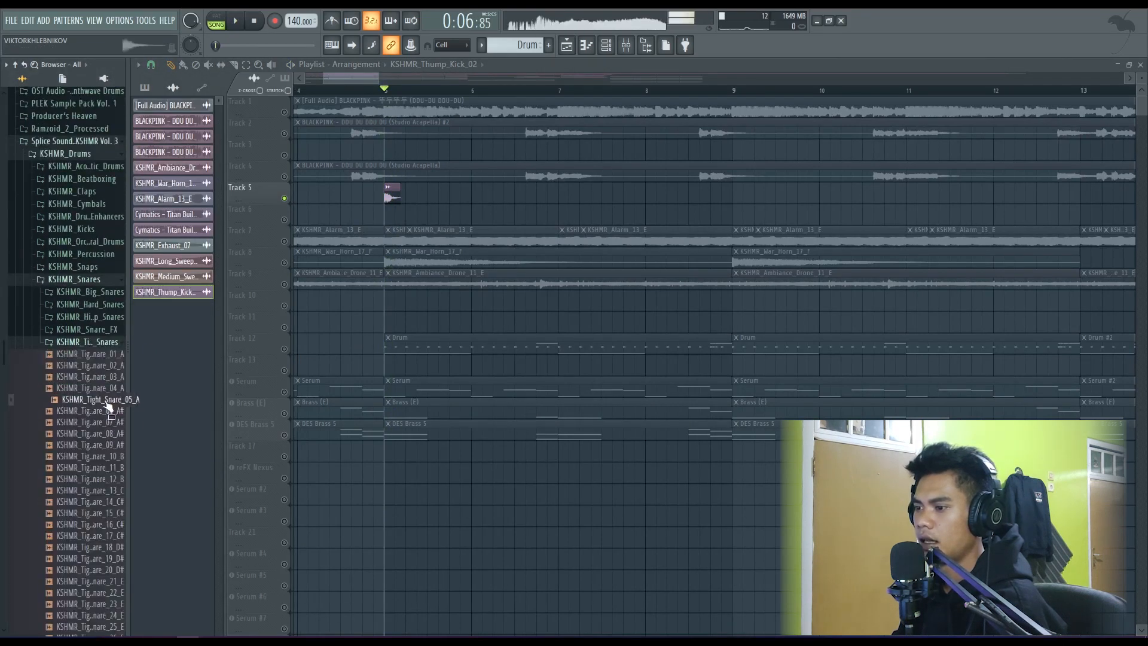
drag(107, 405, 429, 196)
key(space)
key(space)
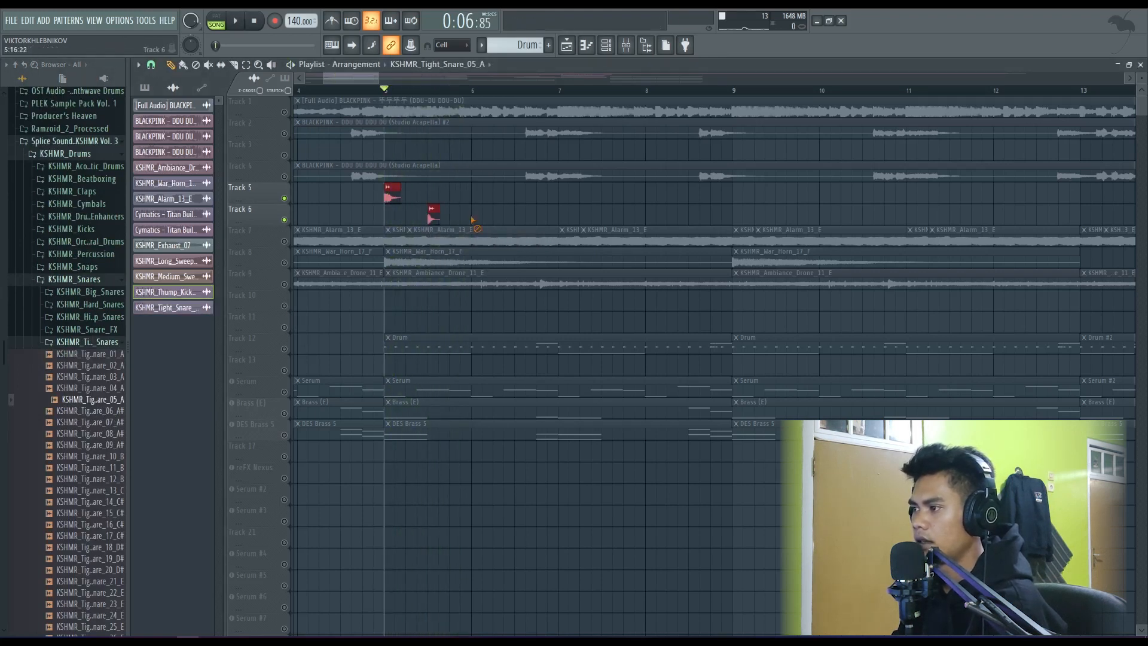
click(472, 218)
click(518, 217)
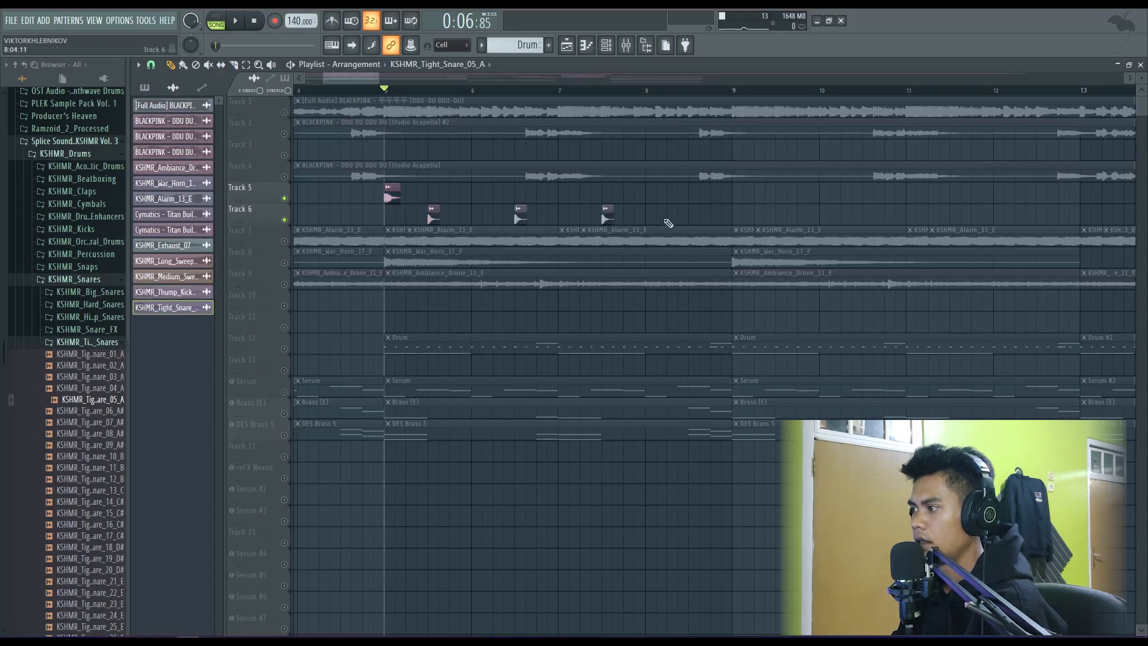
- Add three more KSHMR_Thump_Kick_02 clips on Track 5 around the snares in bars 5 and 6, playing the beat to check it
click(390, 193)
key(space)
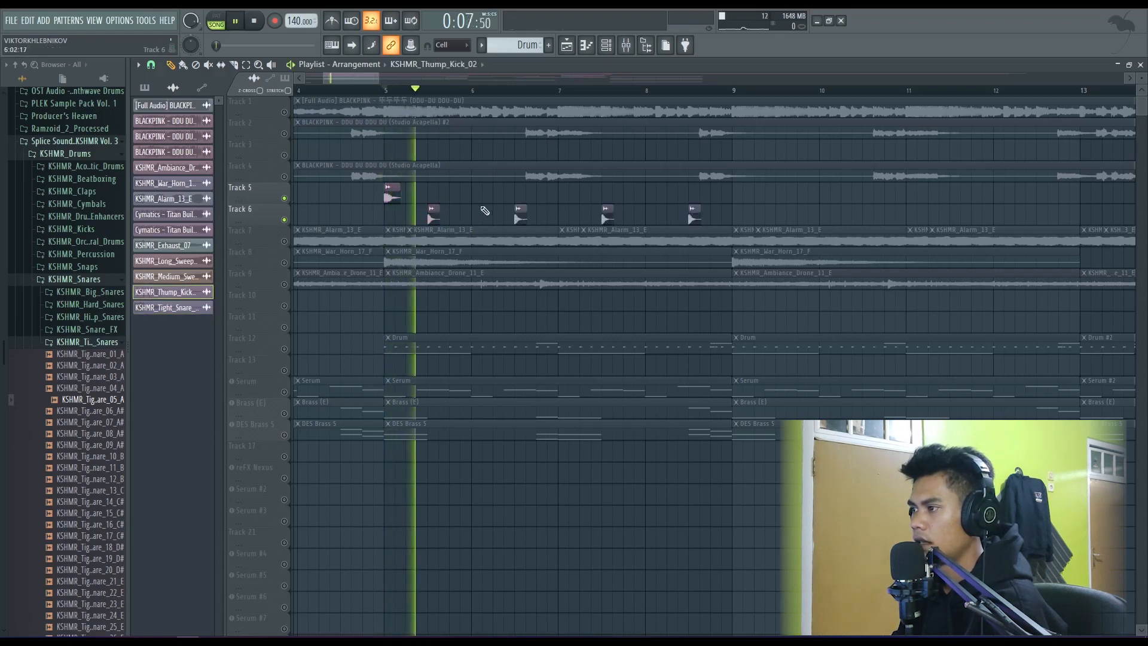
click(465, 193)
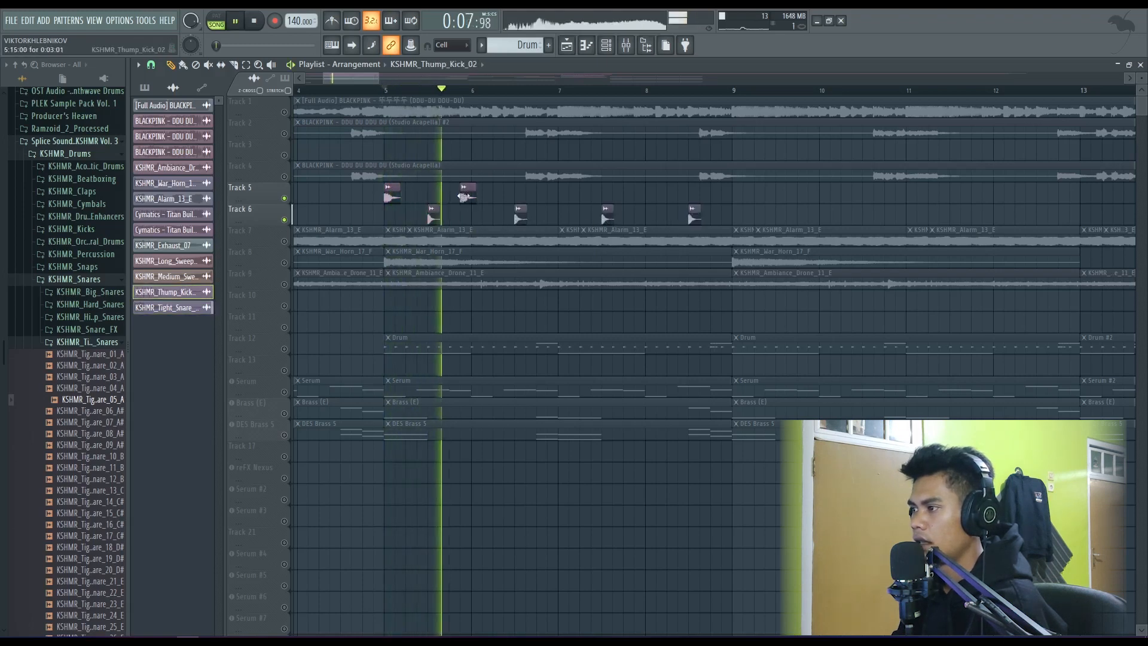
click(500, 194)
click(549, 195)
drag(549, 195, 539, 195)
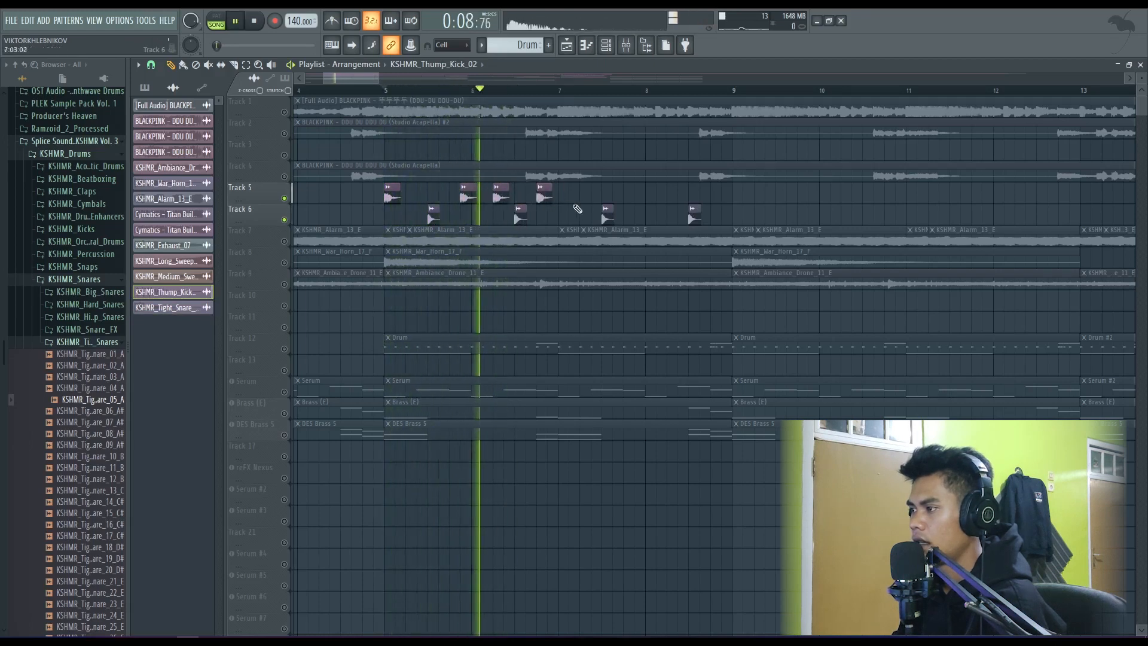
key(space)
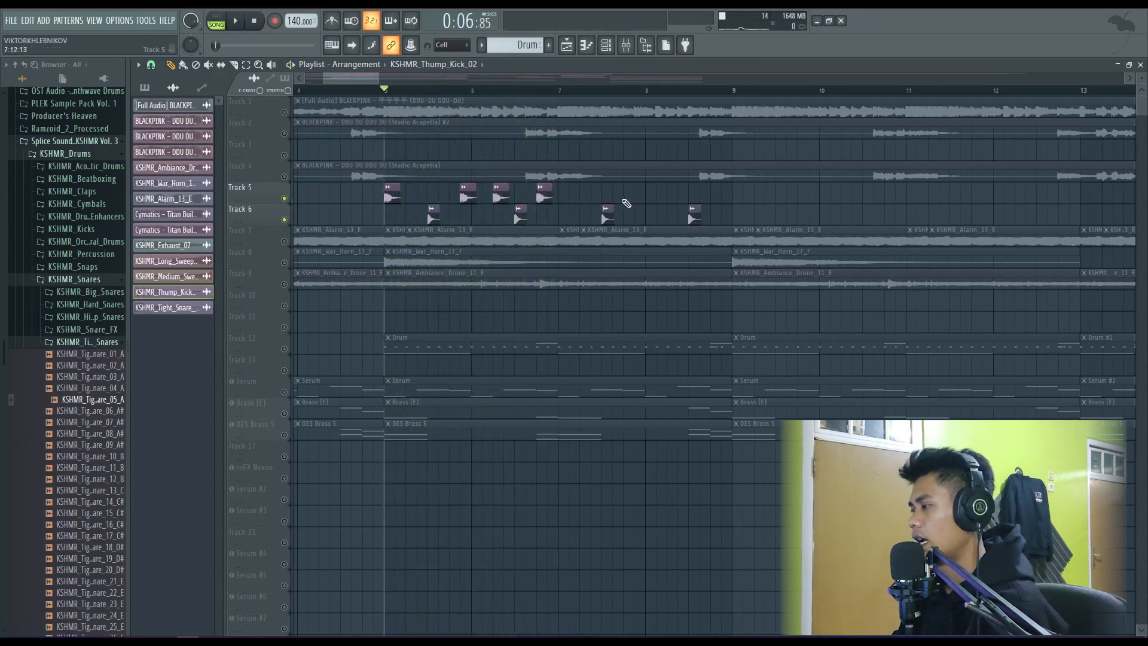
- Delete all the snare clips from Track 6 and all the kick clips from Track 5
right_click(694, 216)
right_click(608, 217)
right_click(520, 217)
right_click(433, 216)
right_click(392, 195)
right_click(468, 195)
right_click(502, 195)
right_click(544, 195)
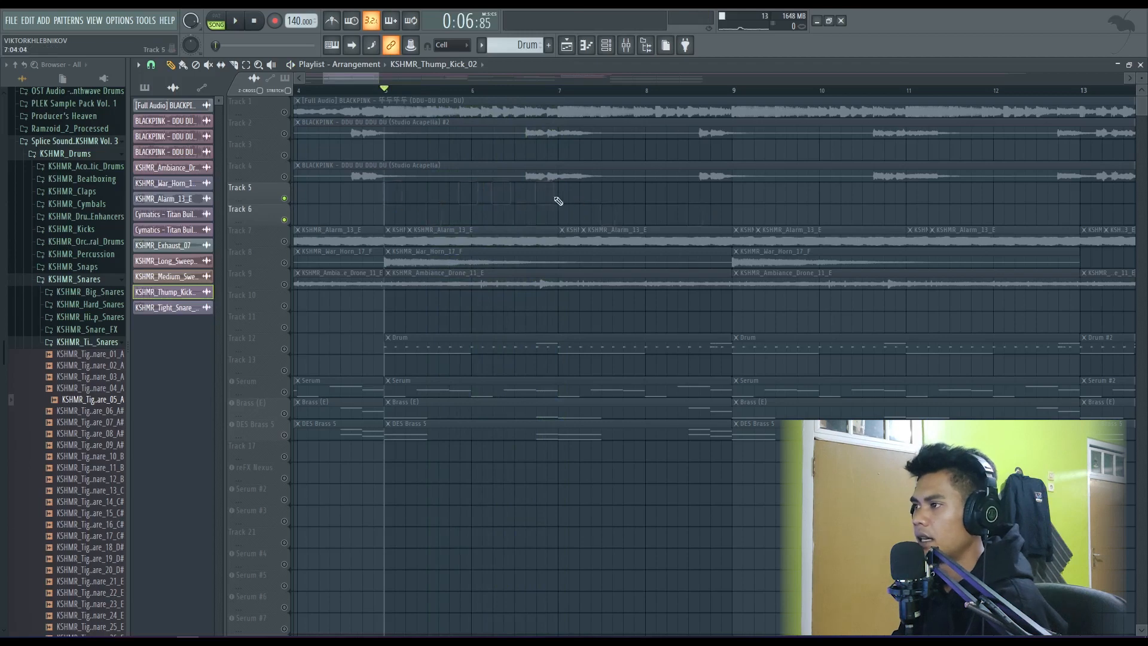
- Unmute Track 12, select its Drum pattern and open the channel rack showing all channels
scroll(378, 232, down, 5)
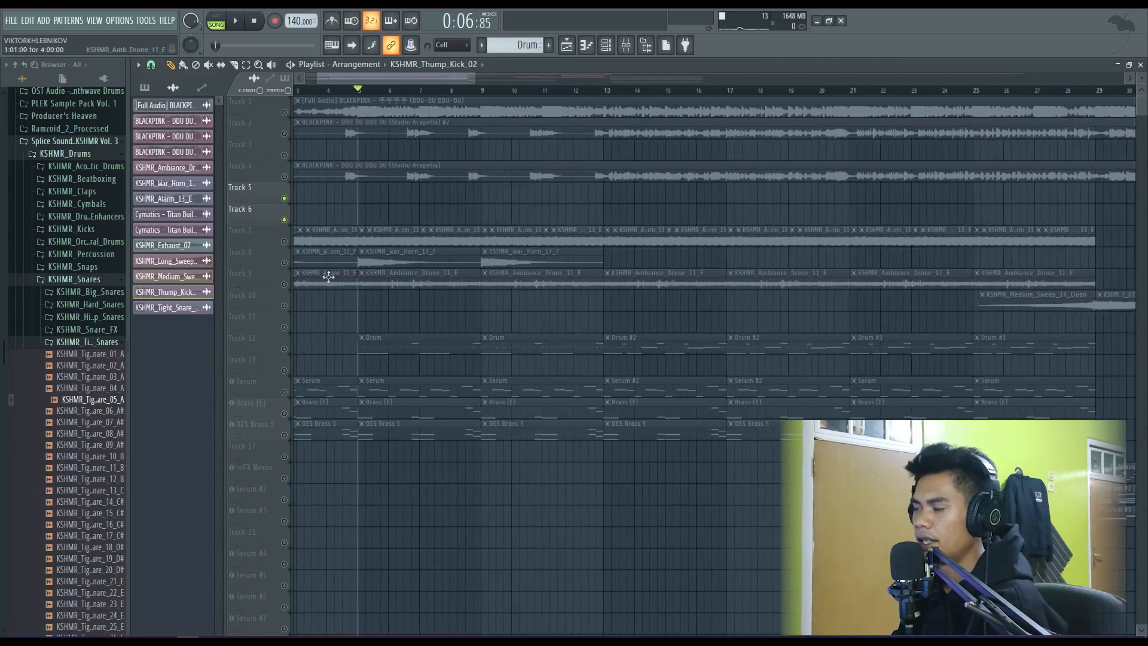
scroll(359, 251, down, 3)
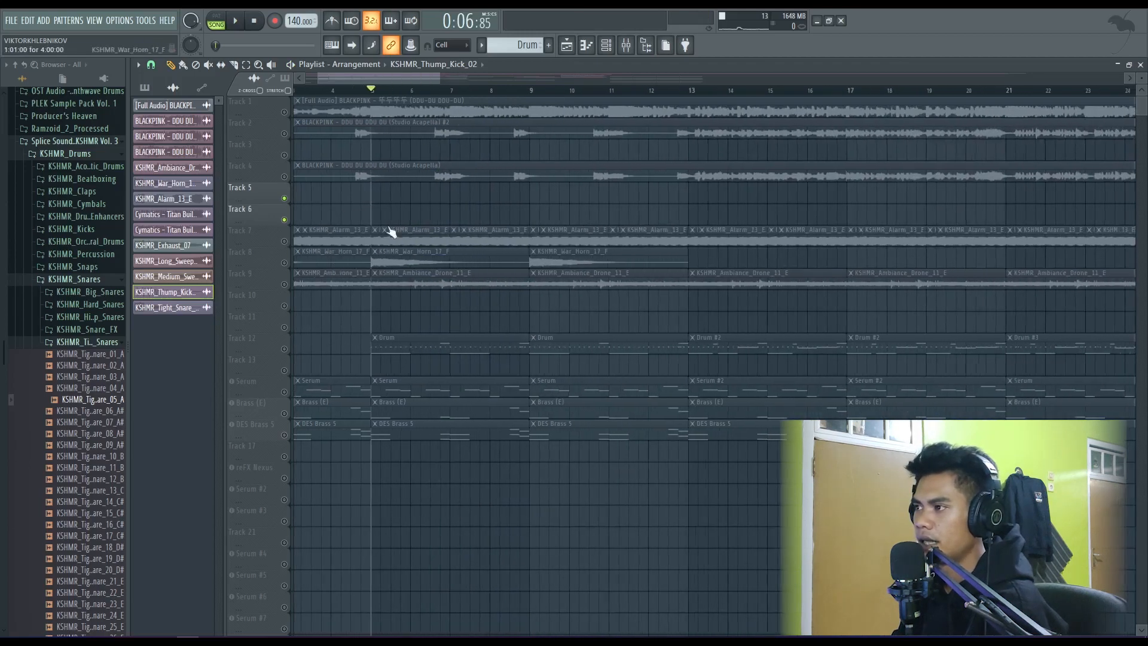
click(285, 350)
click(417, 341)
click(606, 45)
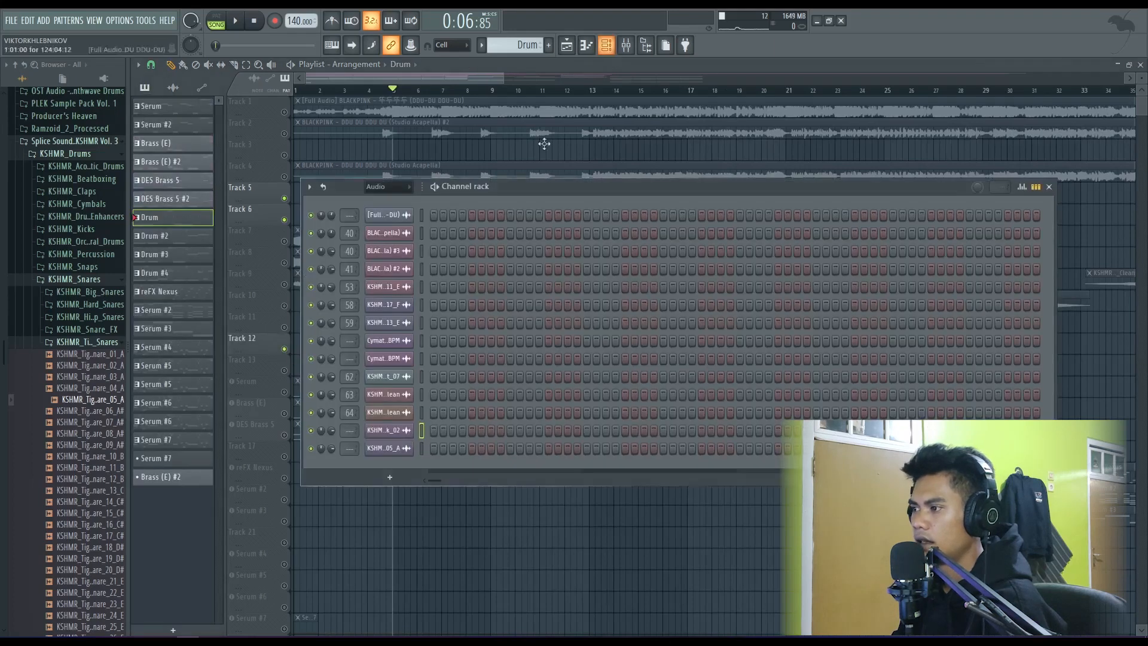
click(606, 45)
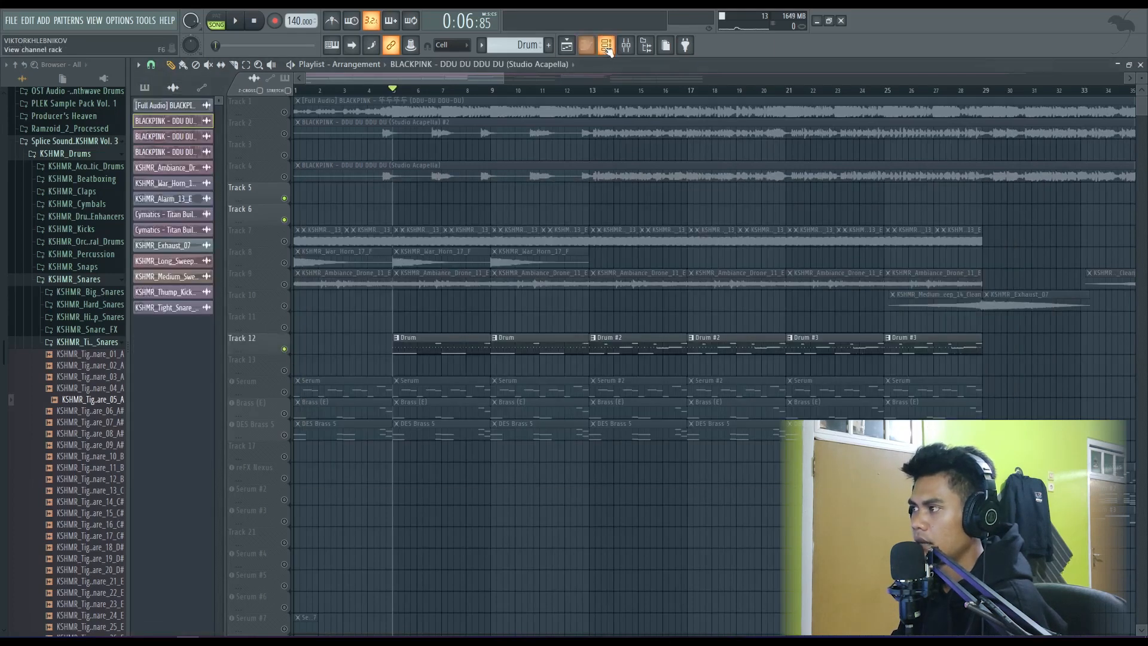
click(606, 45)
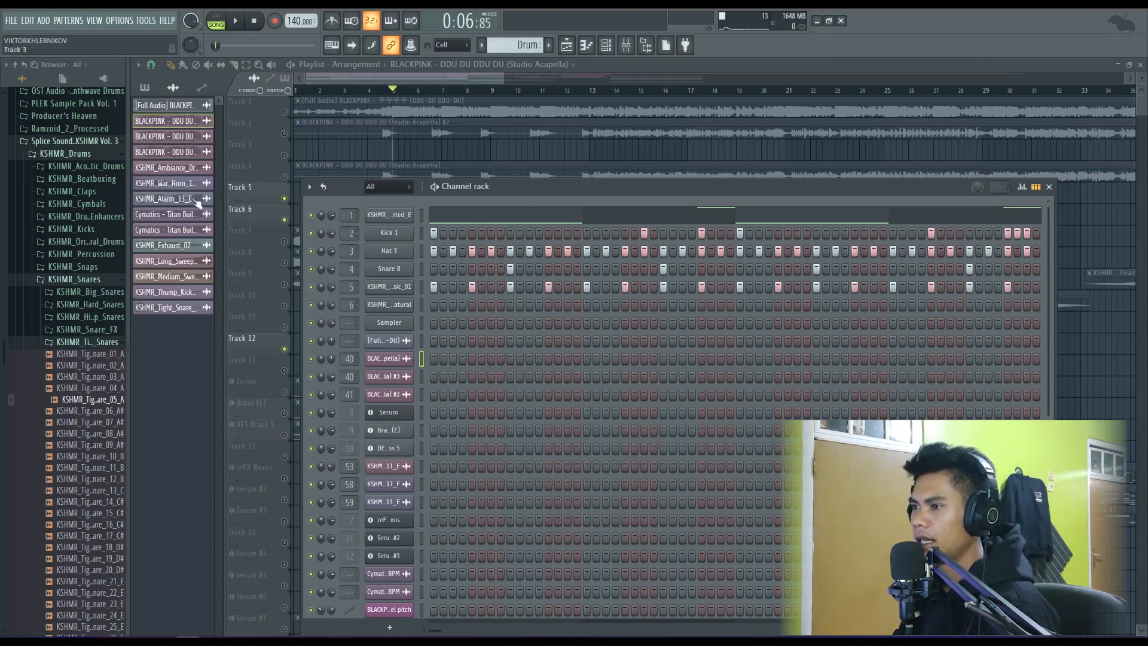
- Add KSHMR_Tight_Snare_06_A# as a new channel in the rack and audition several other KSHMR tight snares
drag(90, 411, 380, 317)
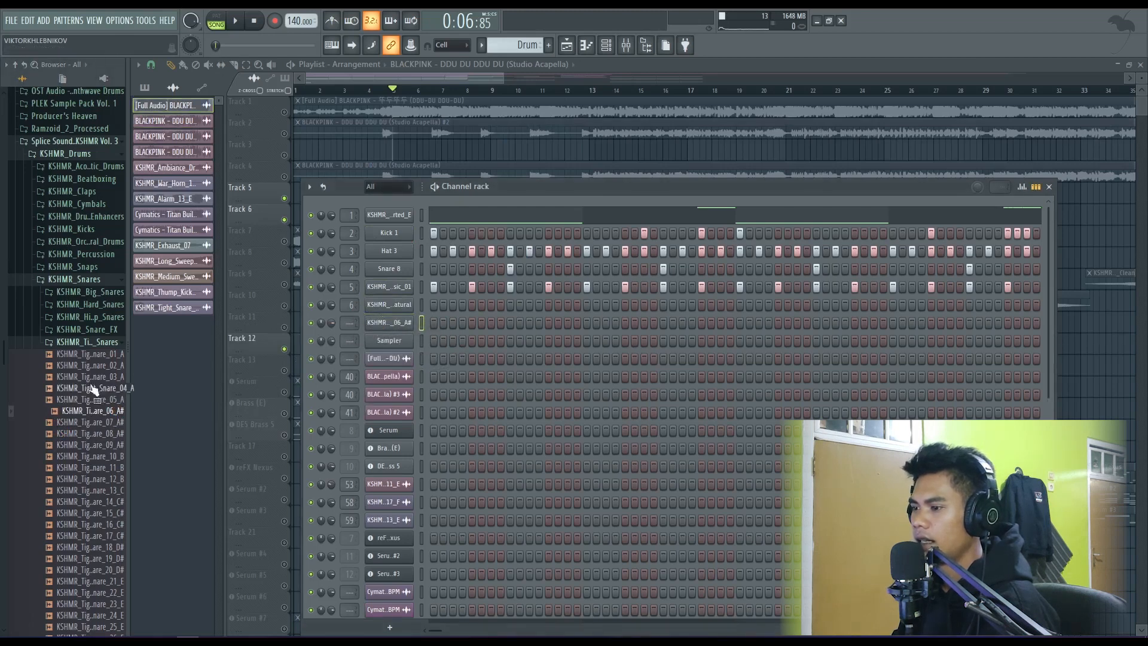
click(94, 423)
click(107, 356)
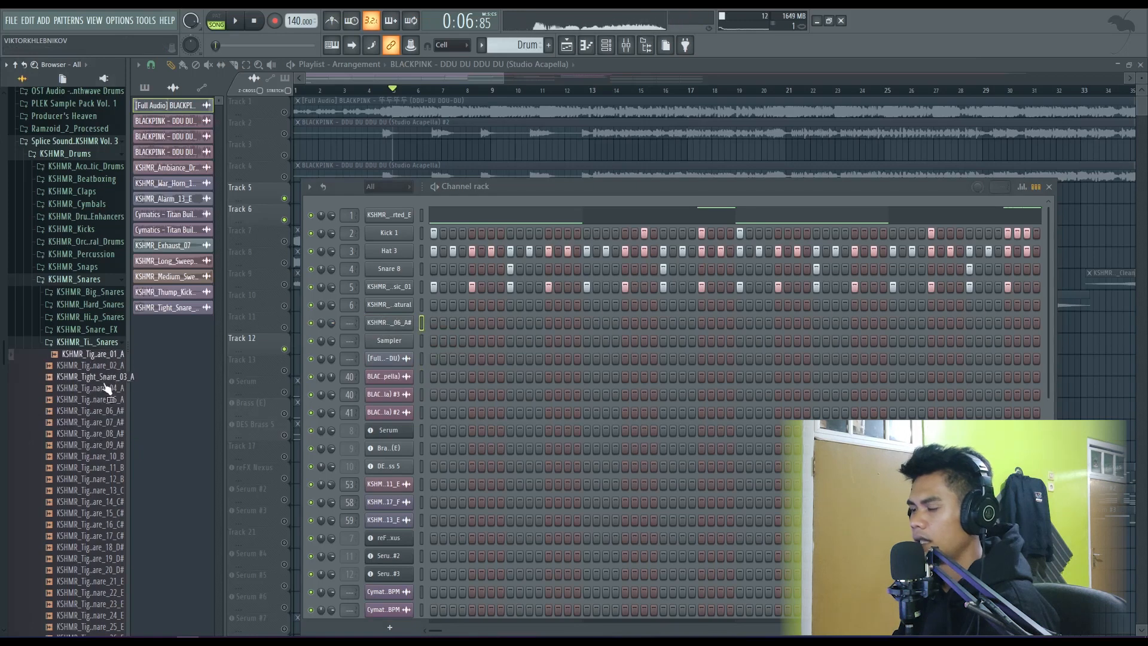
click(99, 400)
click(94, 436)
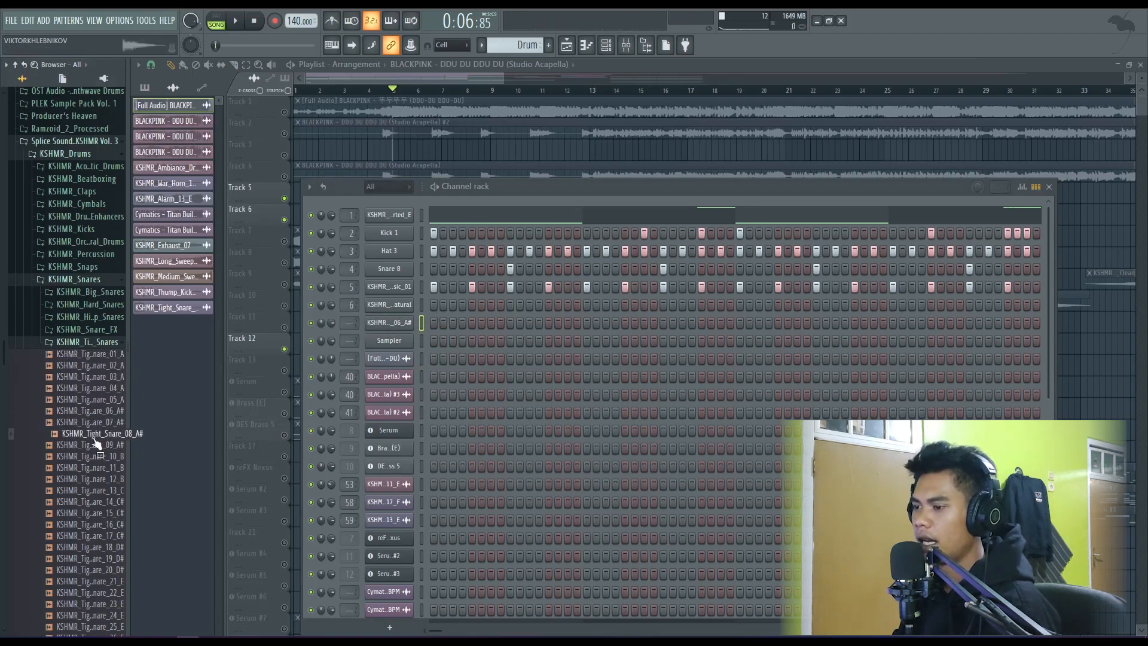
click(95, 411)
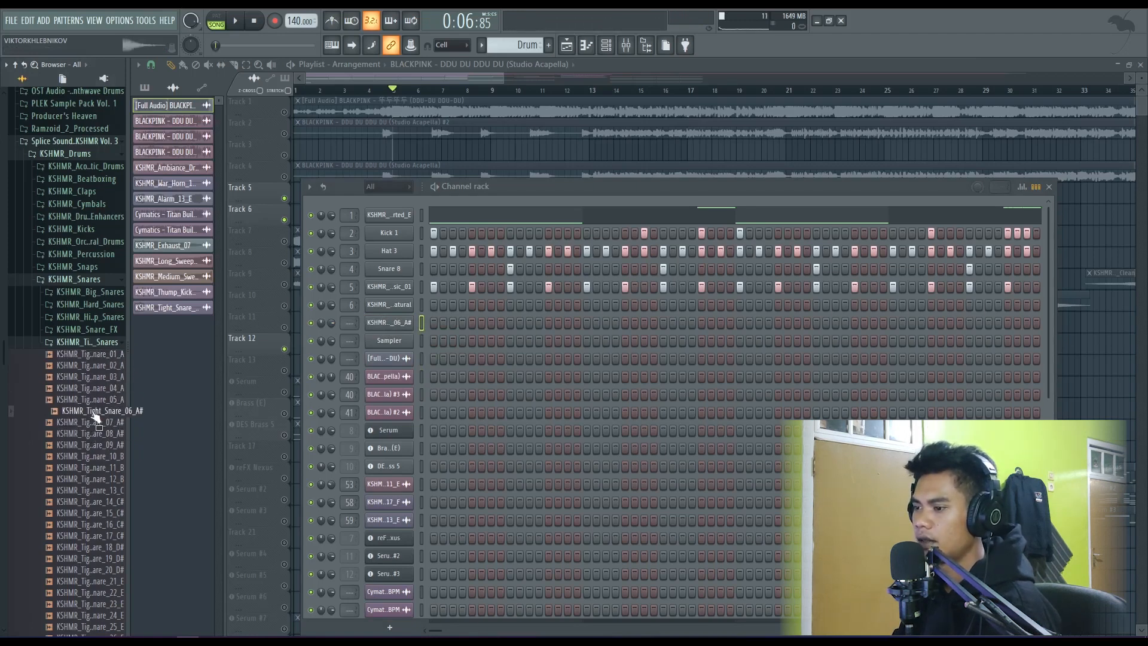
click(94, 343)
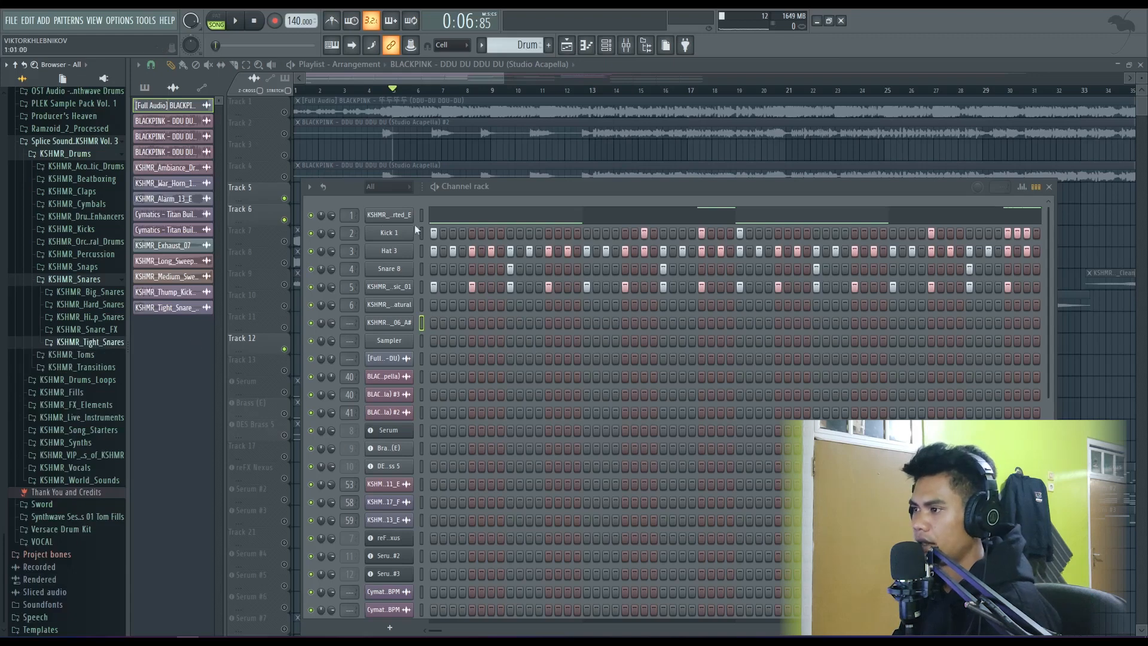
- Switch playback to pattern mode and play the Drum pattern from its start
click(216, 21)
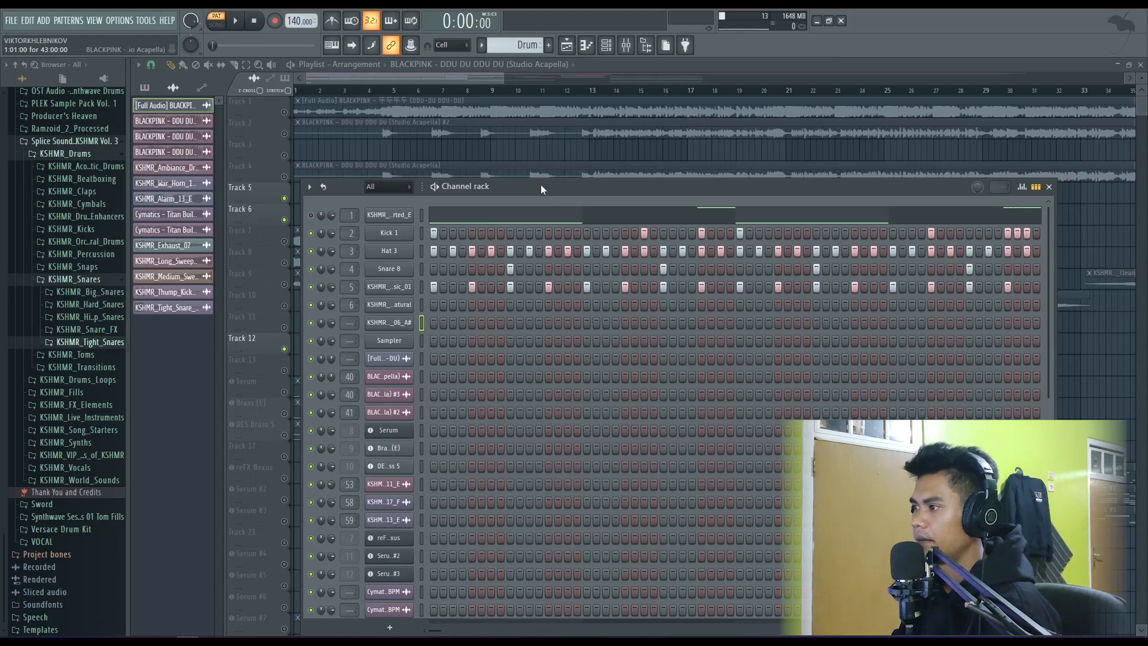
key(space)
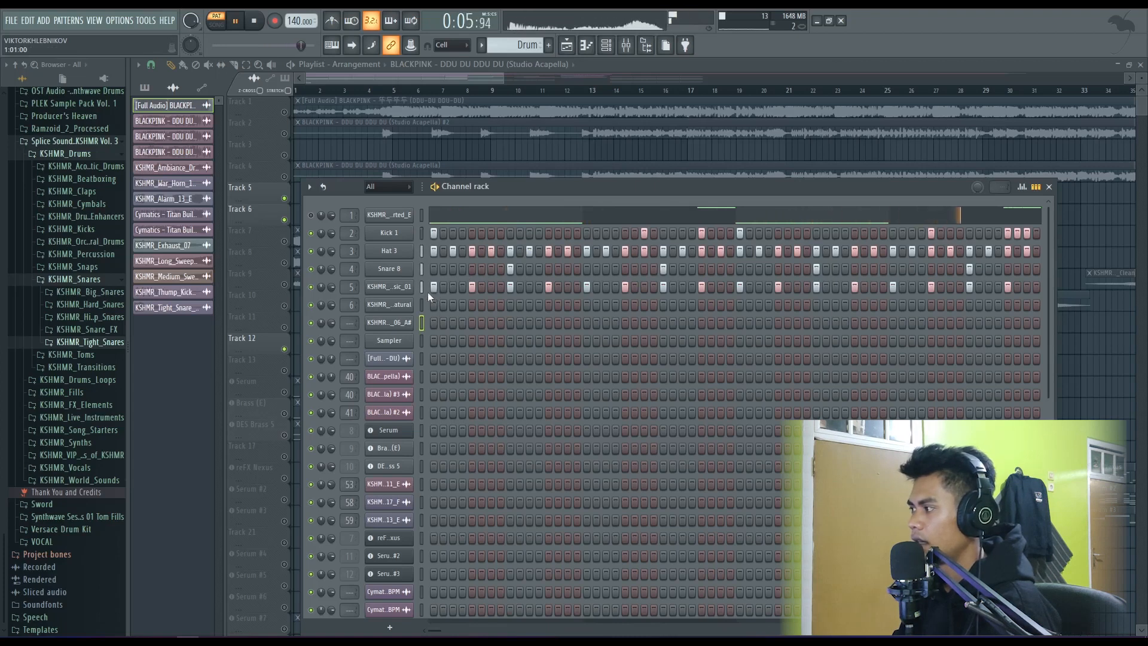
key(space)
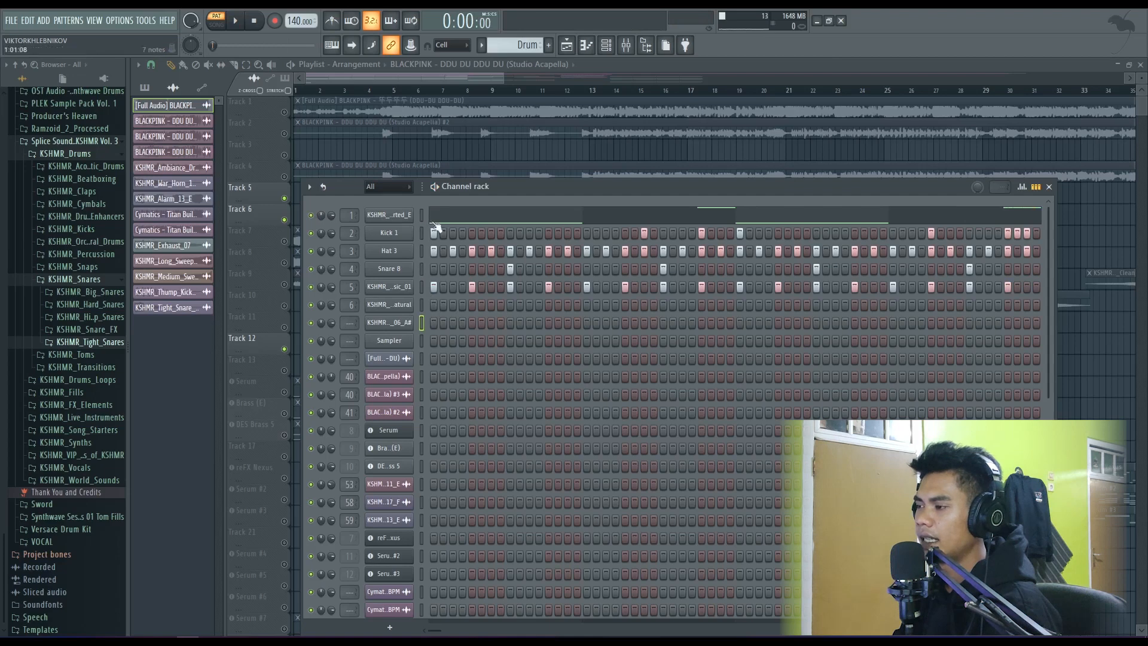
- Open the KSHMR_808s folder within the hip-hop kicks and audition the clean 808 samples in C and D
click(79, 279)
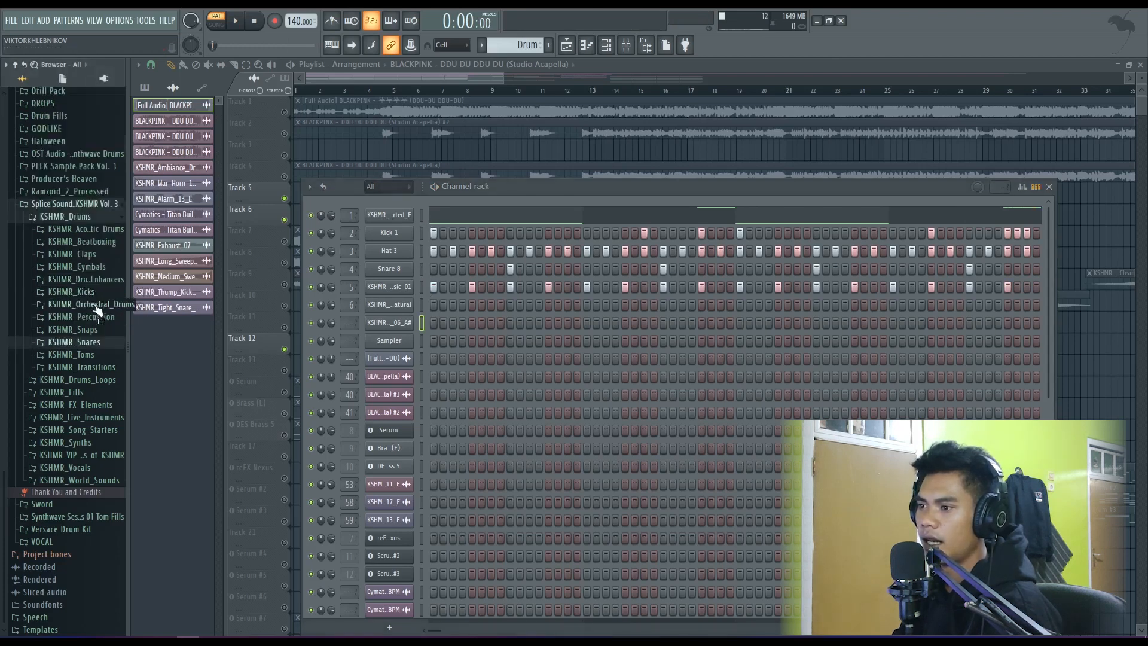
click(78, 292)
click(87, 328)
click(87, 341)
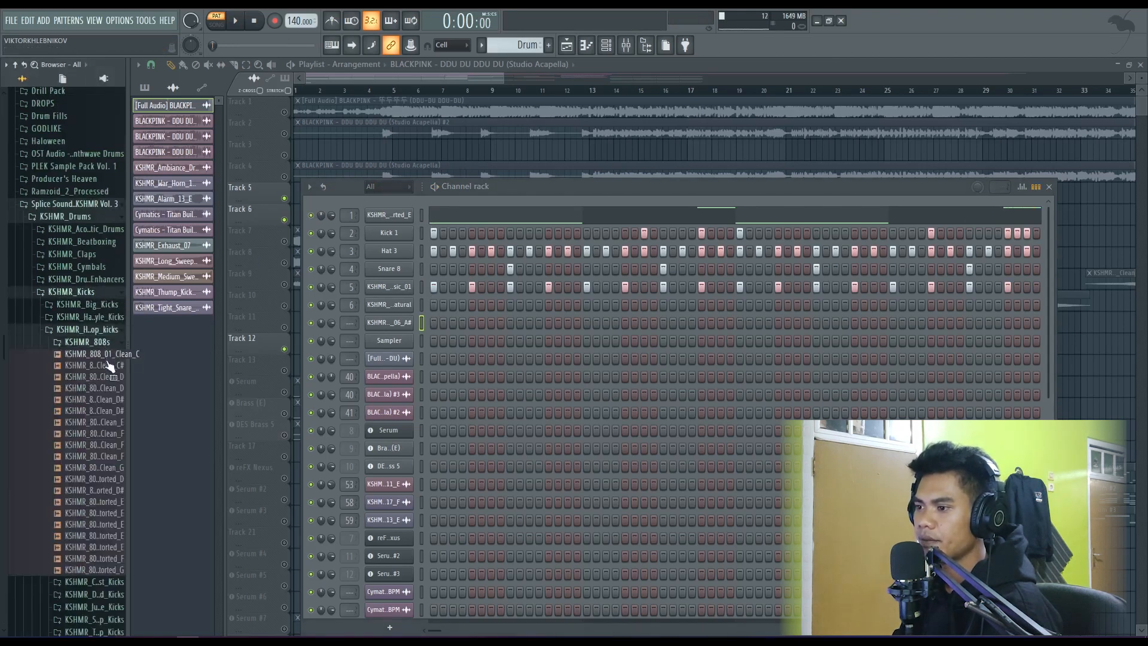
click(96, 354)
click(101, 389)
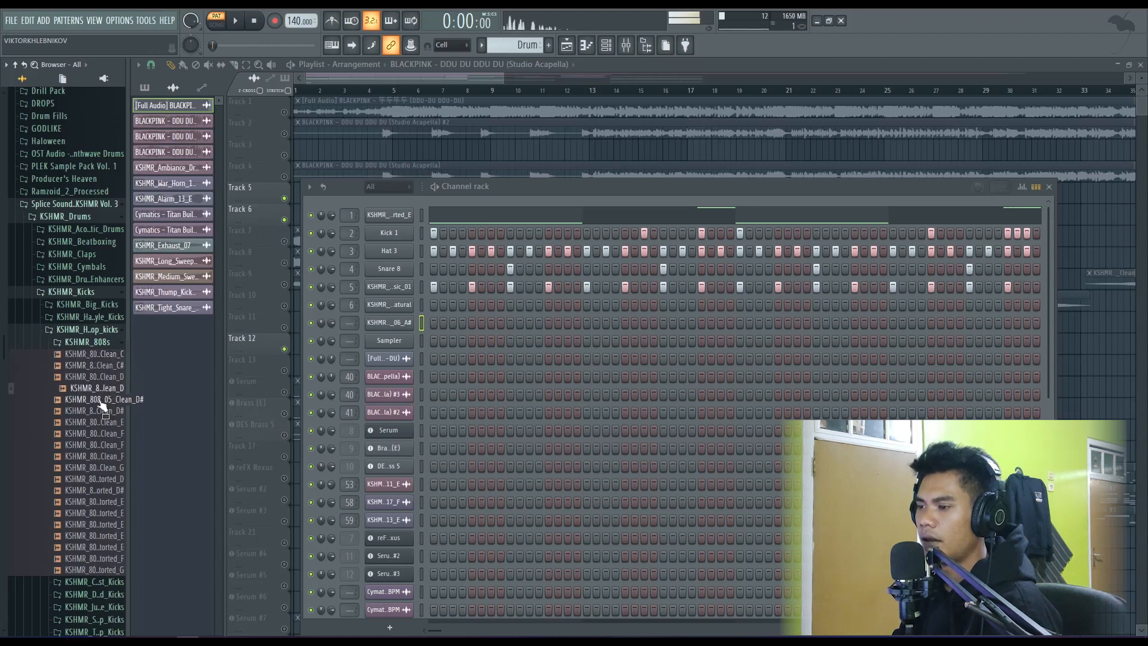
- Audition KSHMR_808_08_Clean_F and add it as a new channel above the distorted 808 in the channel rack
click(95, 438)
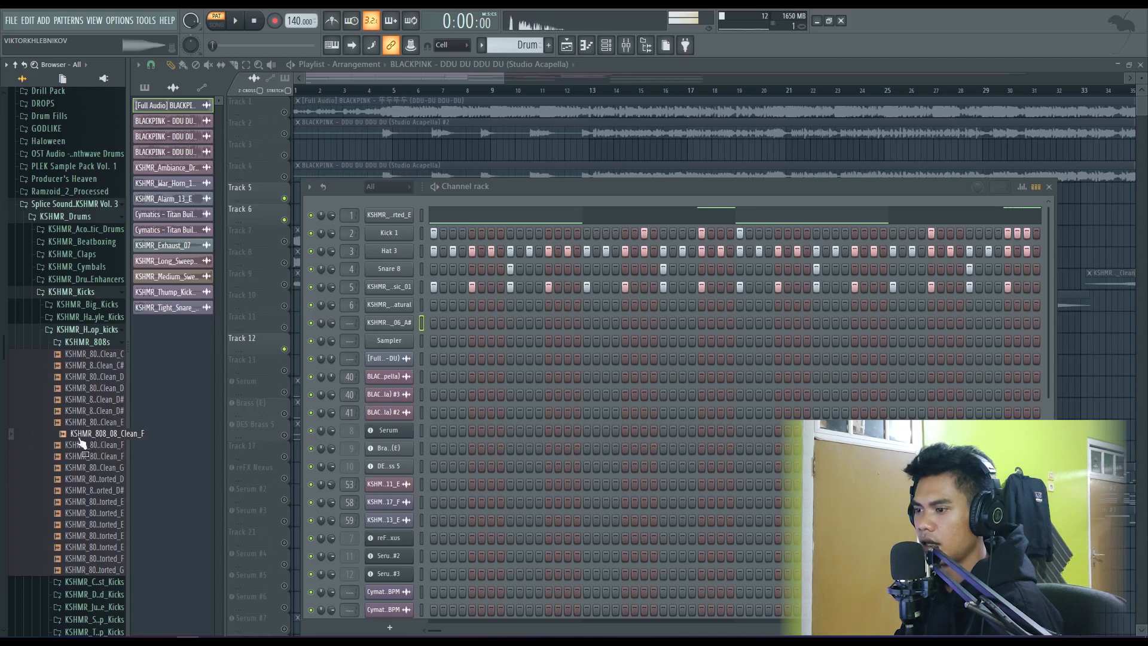
click(99, 431)
drag(106, 444, 392, 214)
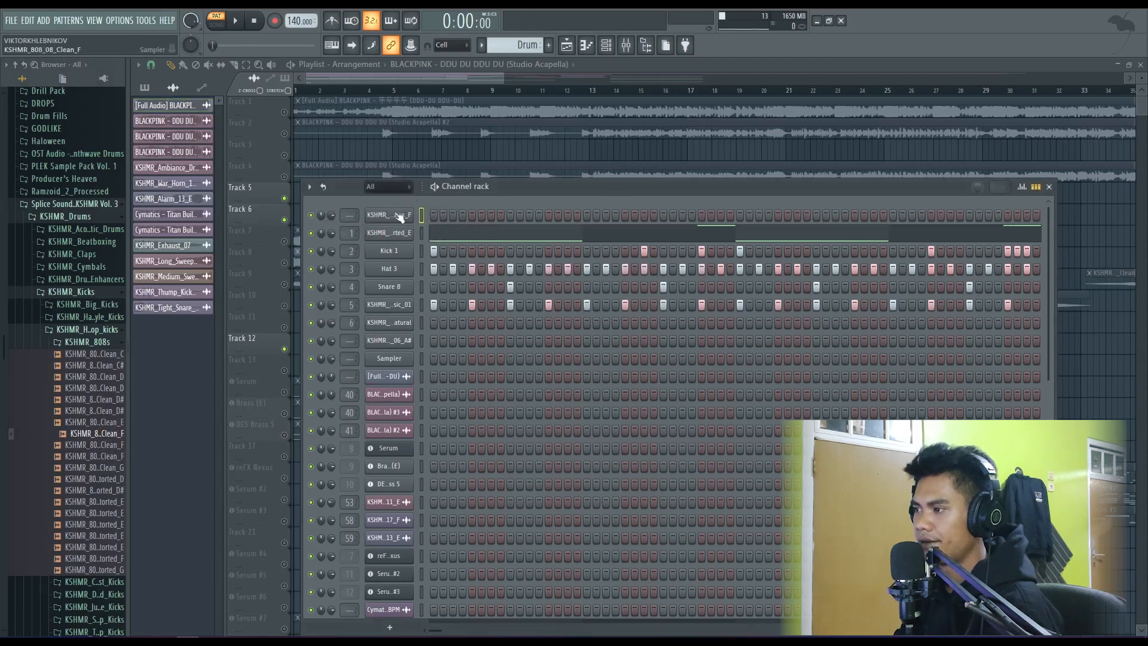
- Set the root note of the KSHMR_808_08_Clean_F channel to F4 and close its settings
click(400, 221)
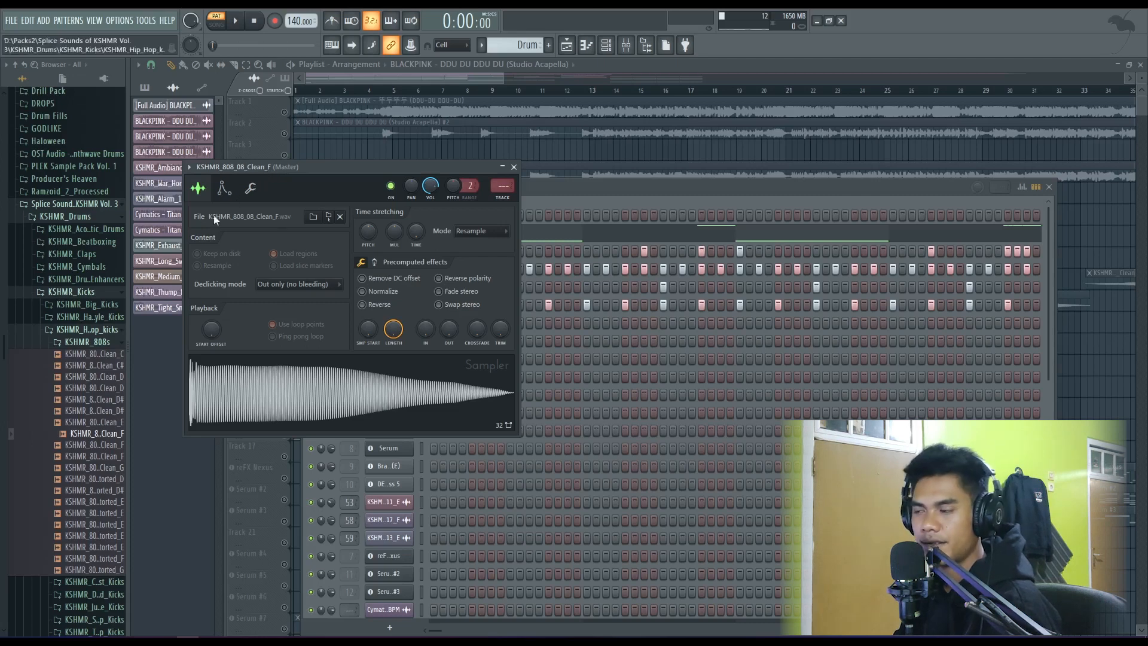
click(250, 189)
click(222, 191)
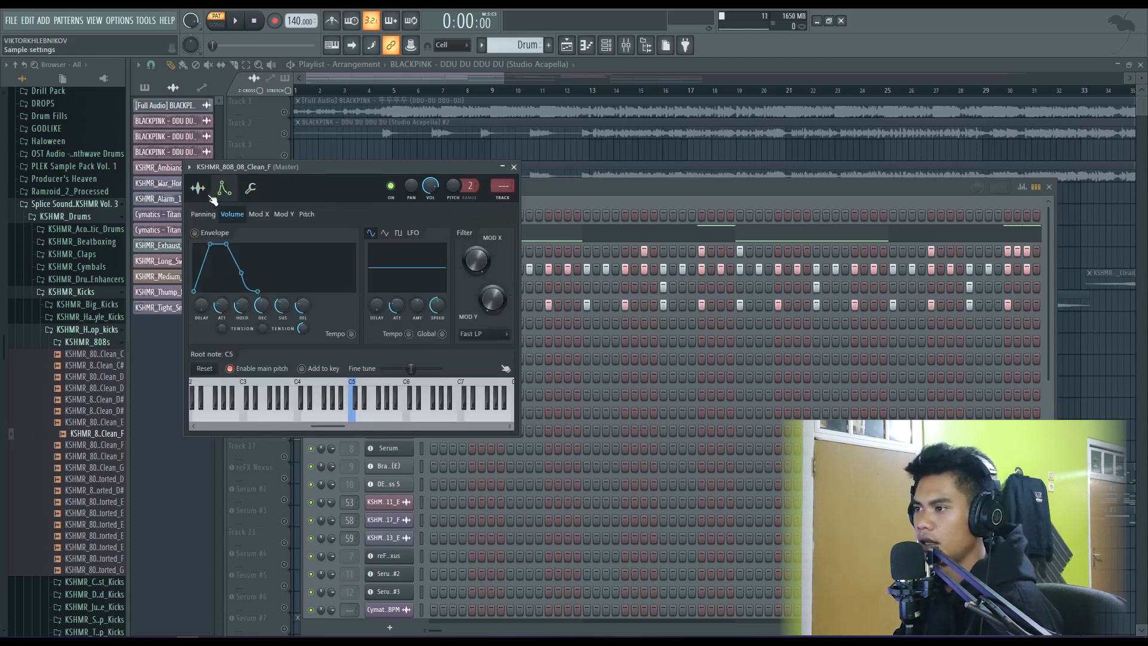
click(198, 189)
click(248, 190)
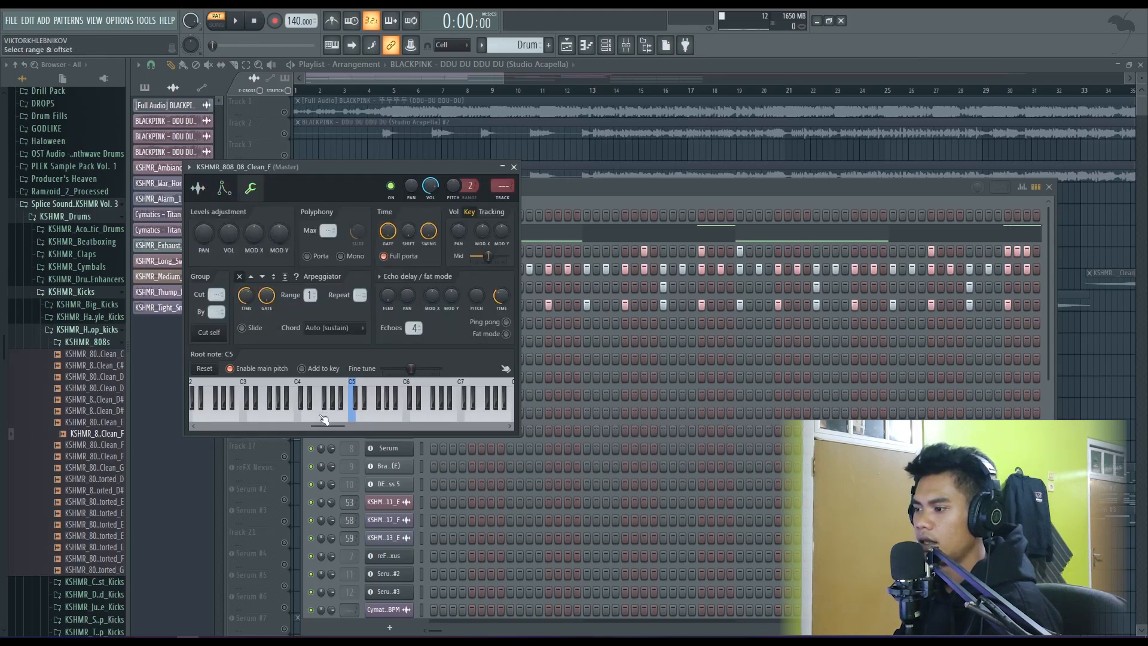
right_click(322, 417)
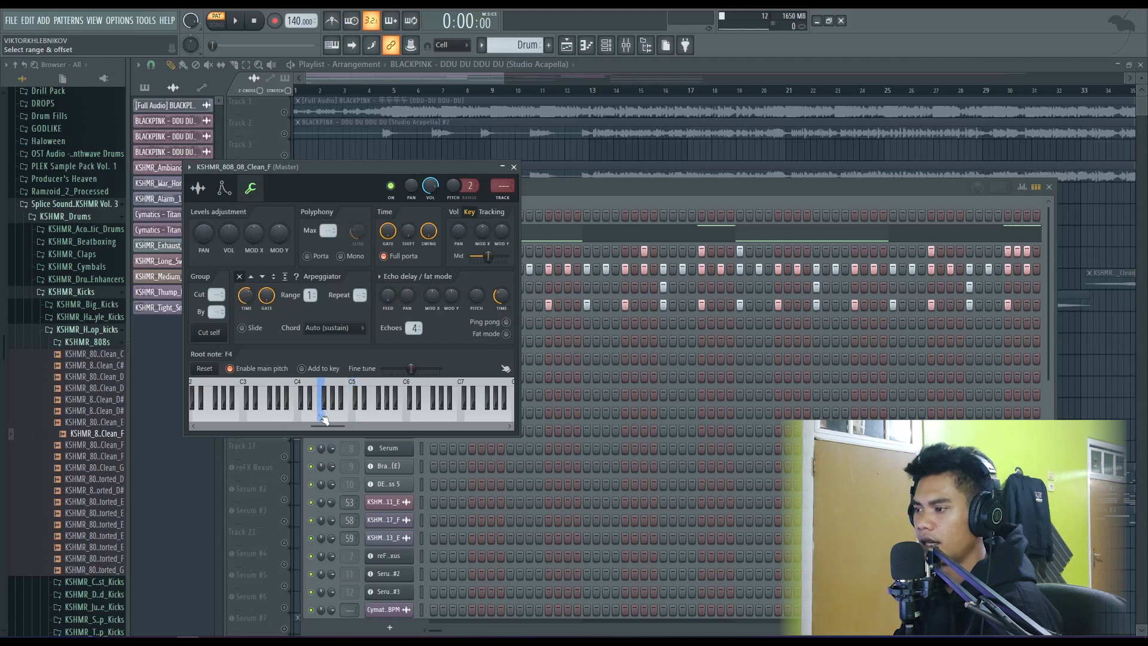
click(514, 167)
- Open the piano roll of the clean 808 channel and audition its pitches on the keyboard
right_click(395, 215)
click(422, 217)
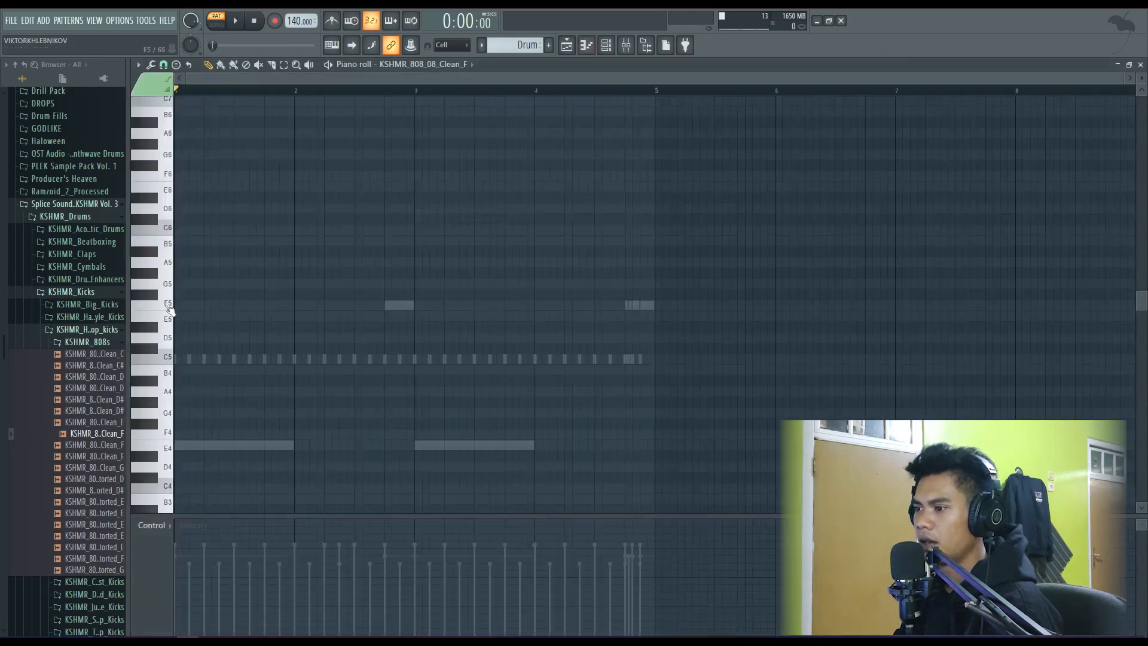
drag(169, 284, 167, 360)
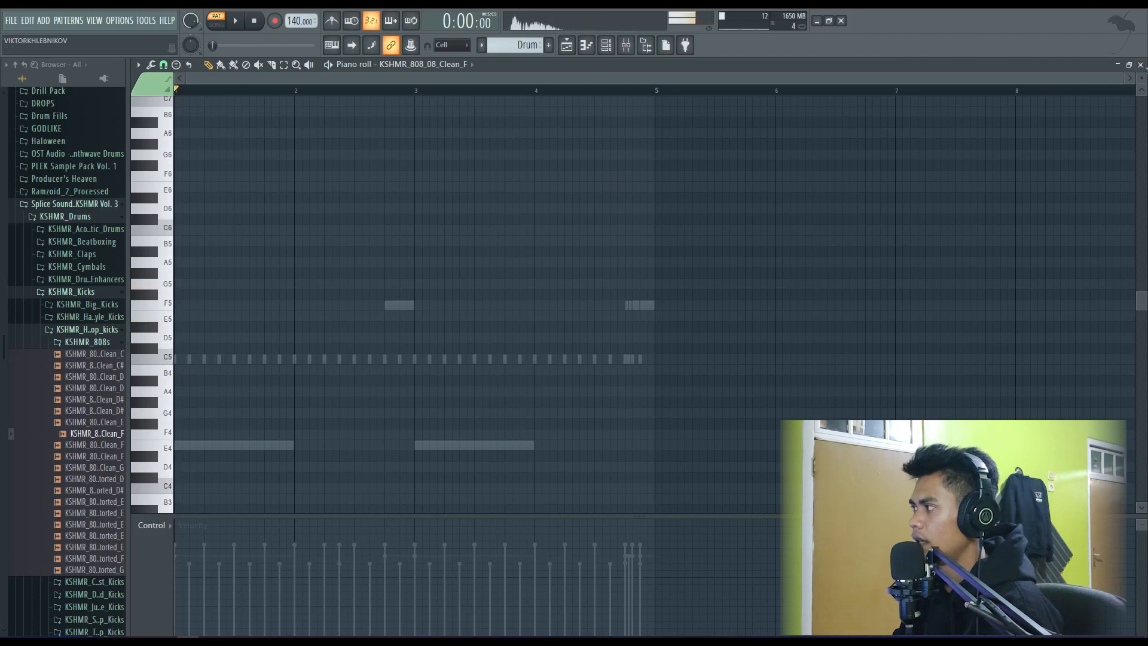
click(1141, 65)
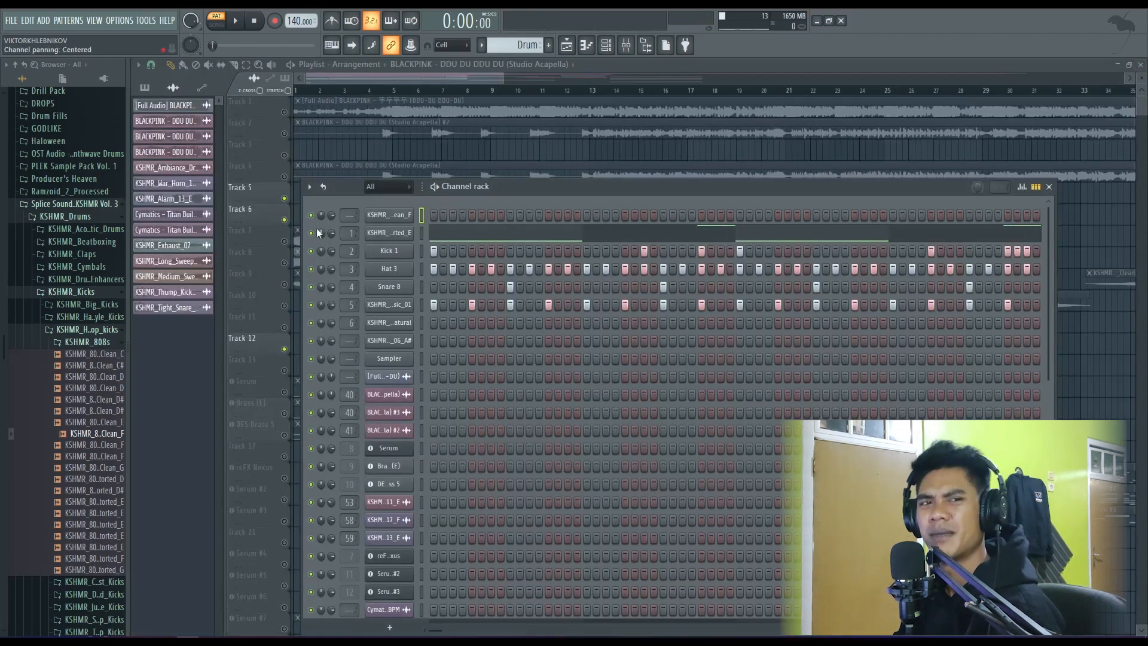
- Enable the clean 808's volume envelope, set attack, decay, sustain and release to zero, and lengthen the hold
click(389, 214)
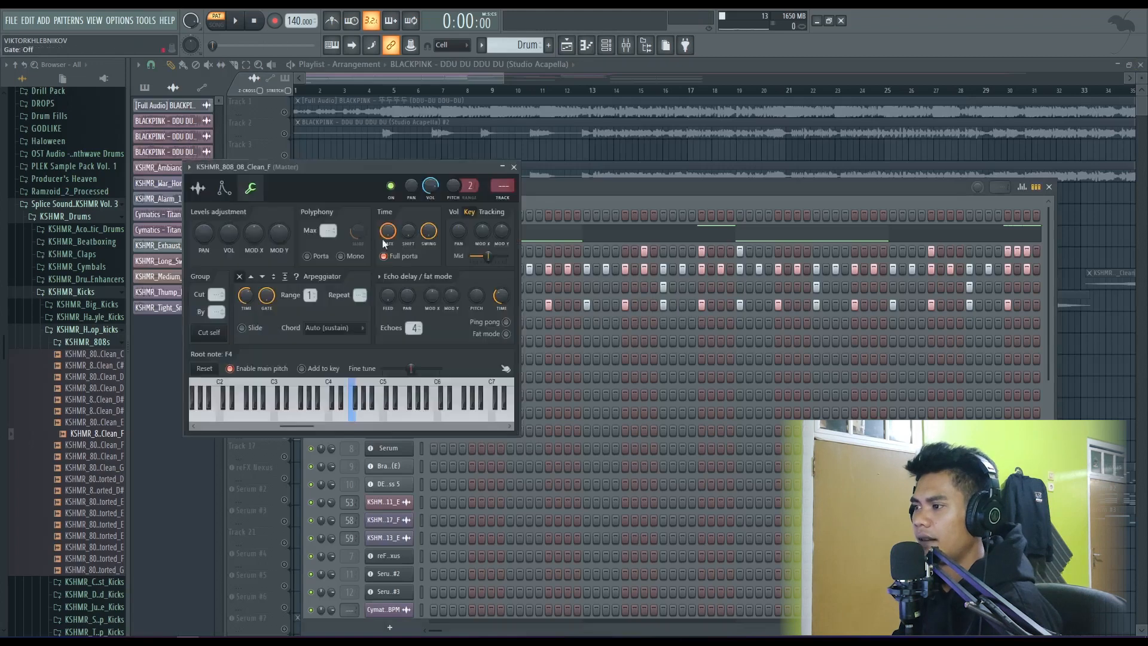
click(223, 189)
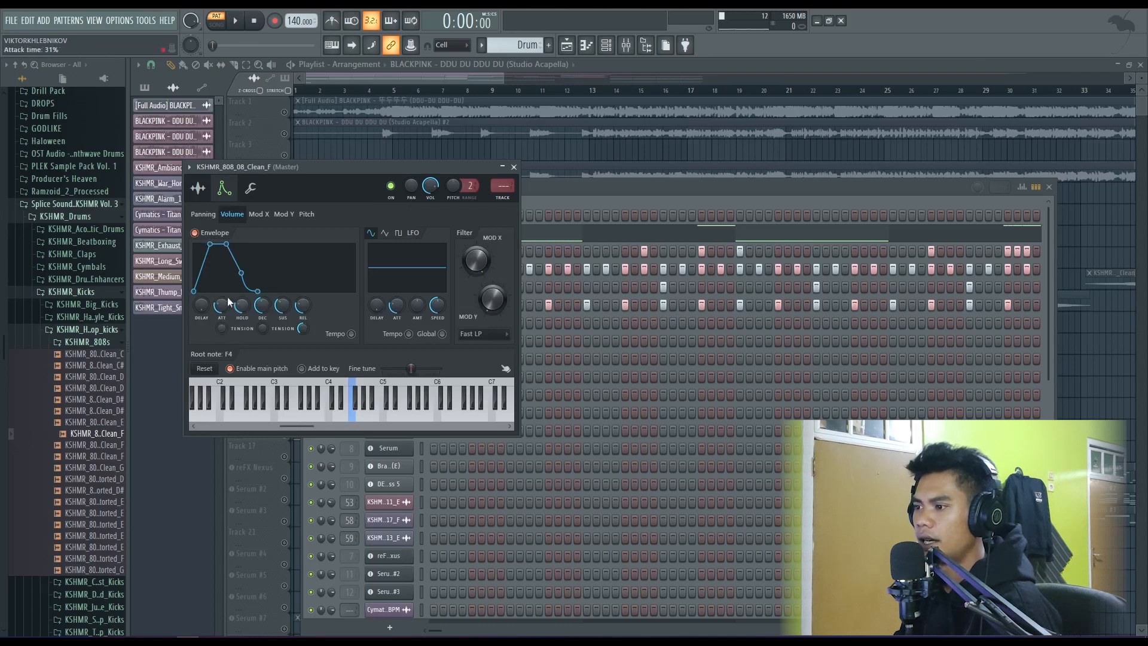
scroll(221, 305, down, 8)
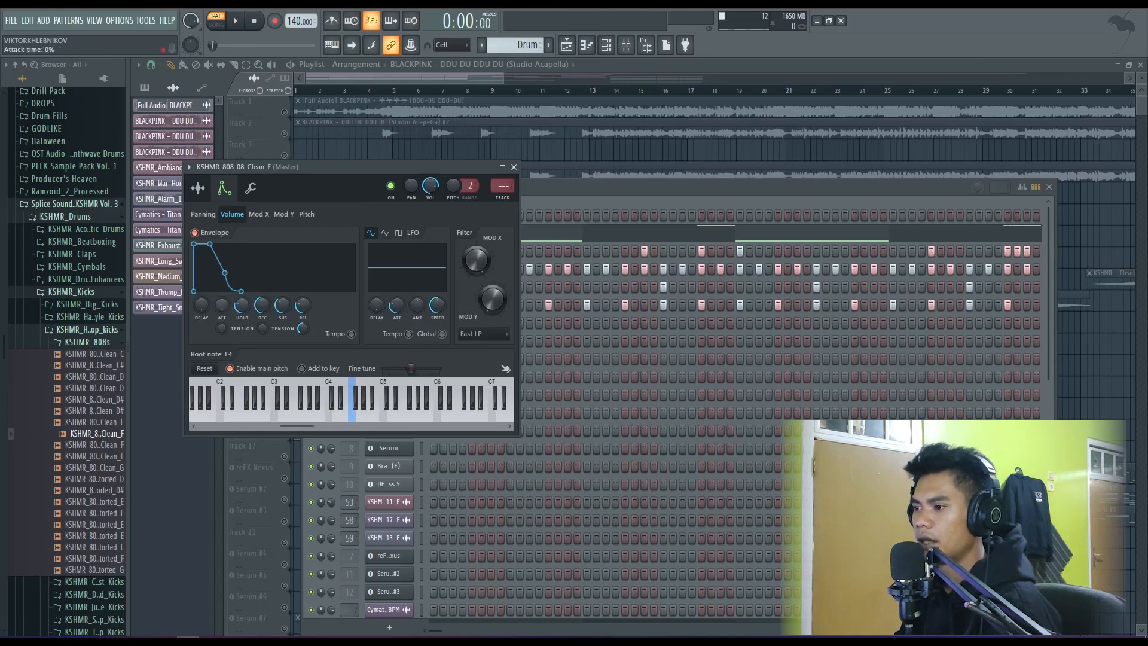
scroll(222, 305, up, 6)
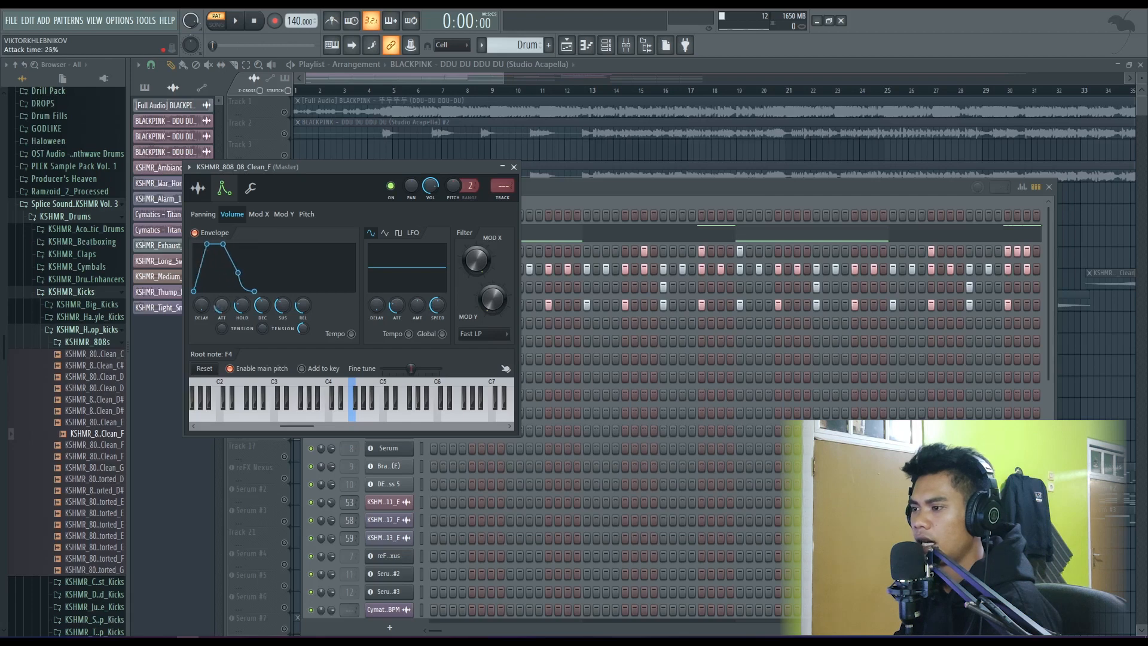
scroll(222, 305, down, 6)
scroll(263, 306, down, 10)
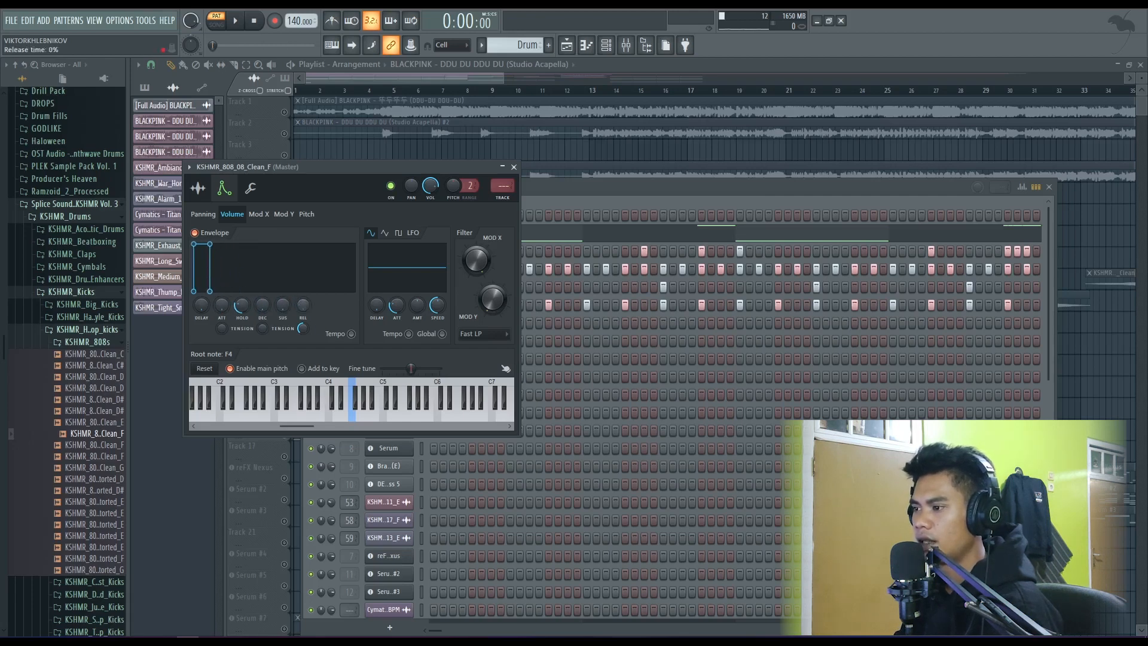
drag(243, 306, 242, 281)
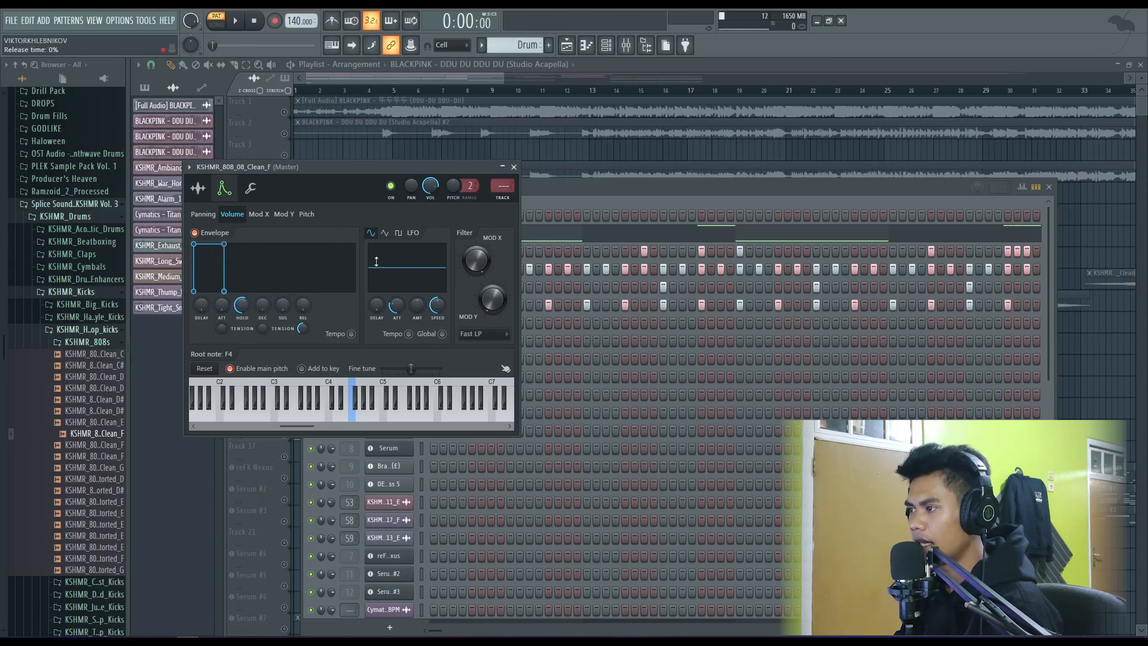
click(513, 167)
- Draw one-bar E4 notes in bars 1 and 3 and an F5 note late in bar 2 for the clean 808
right_click(386, 211)
click(440, 214)
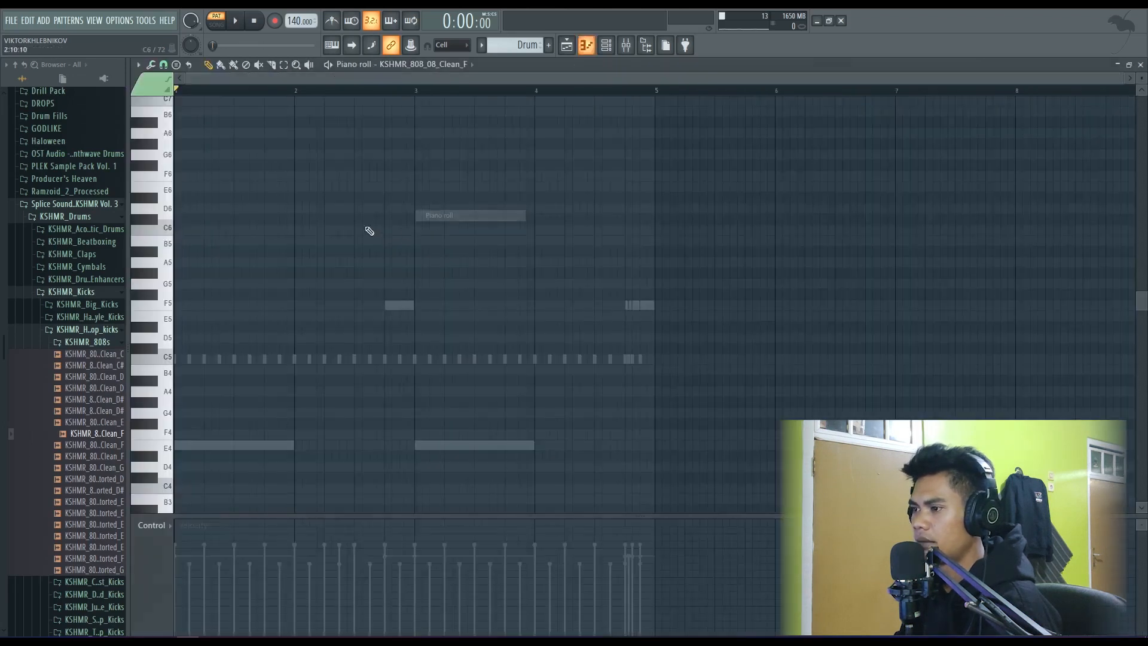
scroll(184, 437, down, 3)
click(185, 380)
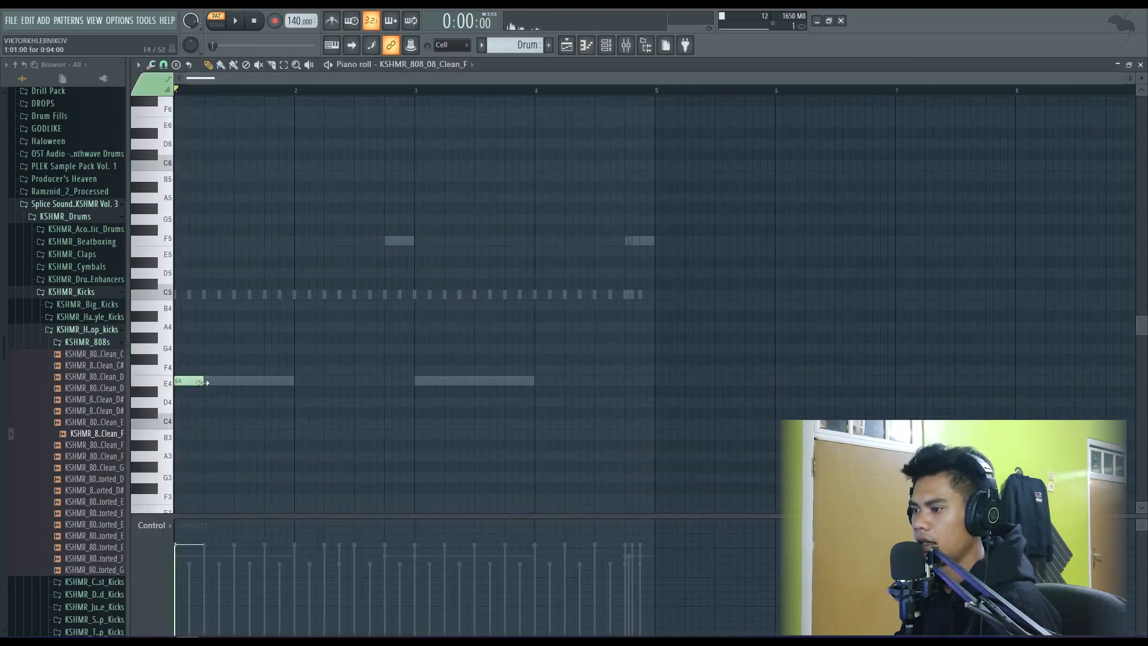
drag(203, 382, 295, 387)
click(386, 245)
click(427, 380)
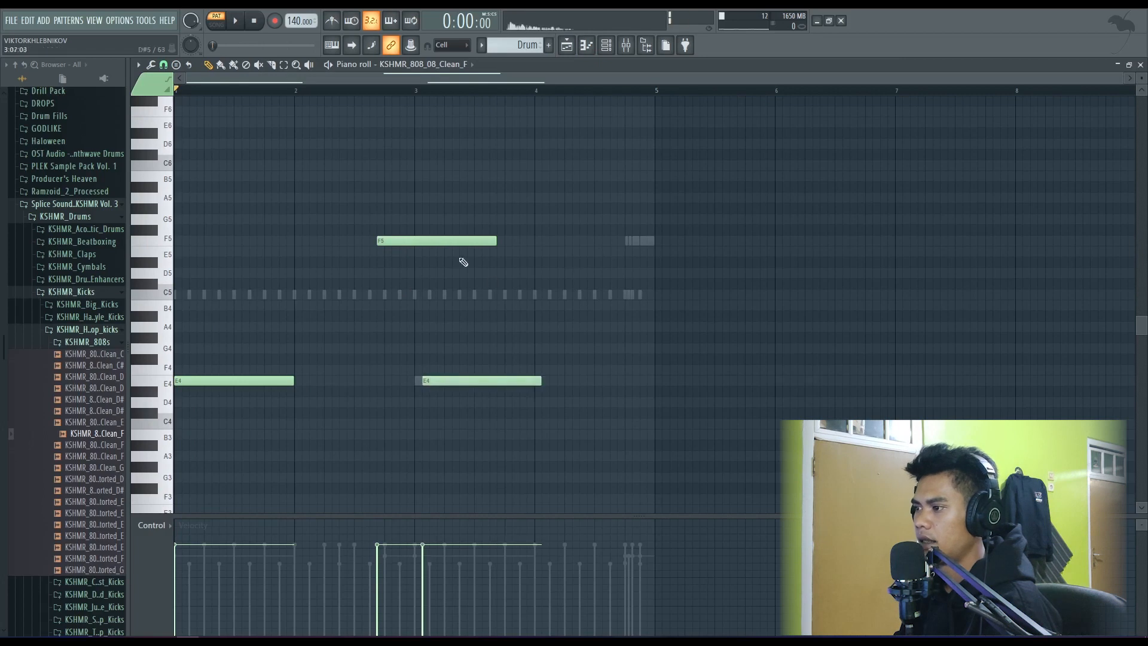
- Shift the F5 note to bar 2, delete it, align the second E4 note with the start of bar 3, and play
mouse_move(436, 243)
mouse_down()
mouse_move(376, 244)
mouse_move(350, 267)
mouse_up()
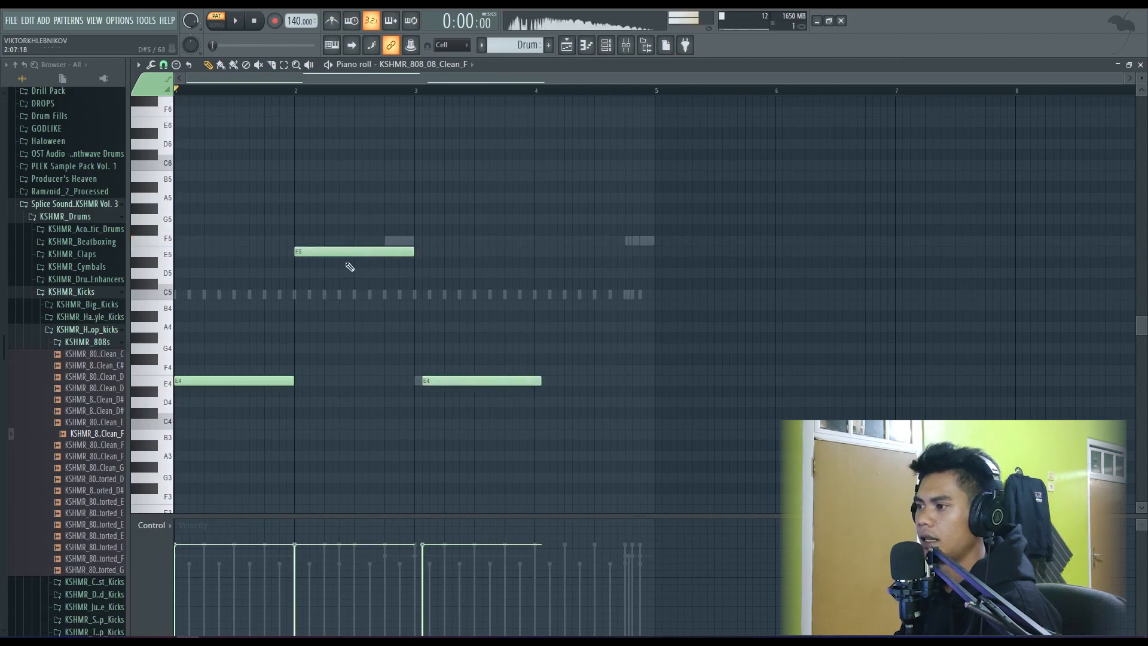
drag(320, 252, 320, 240)
right_click(320, 240)
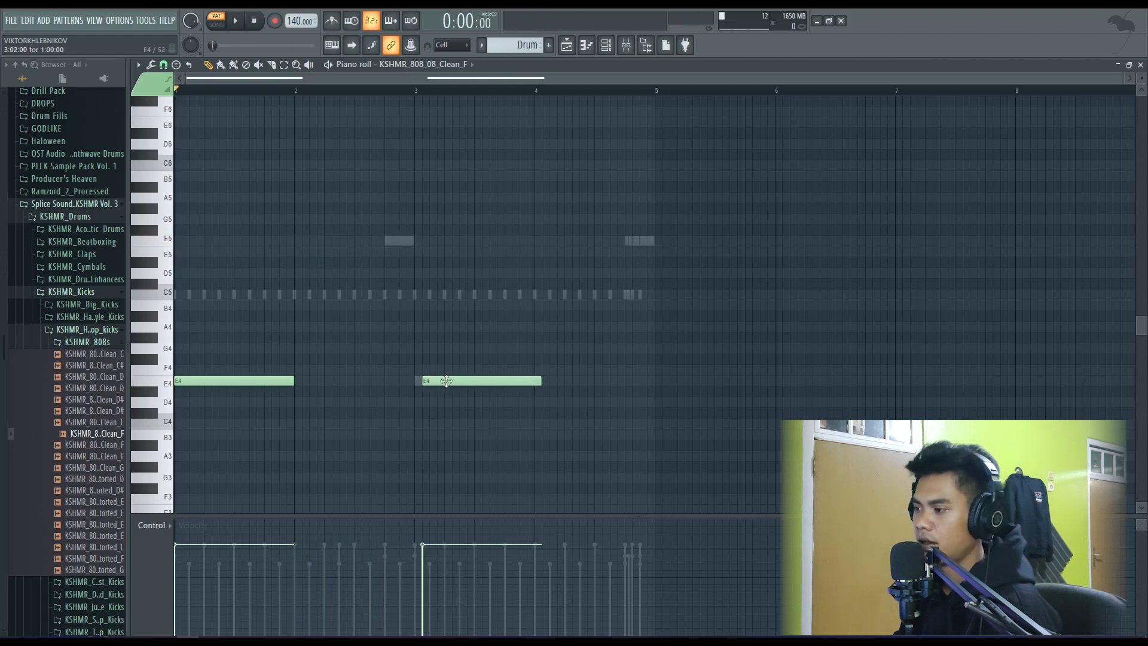
drag(447, 381, 439, 381)
key(space)
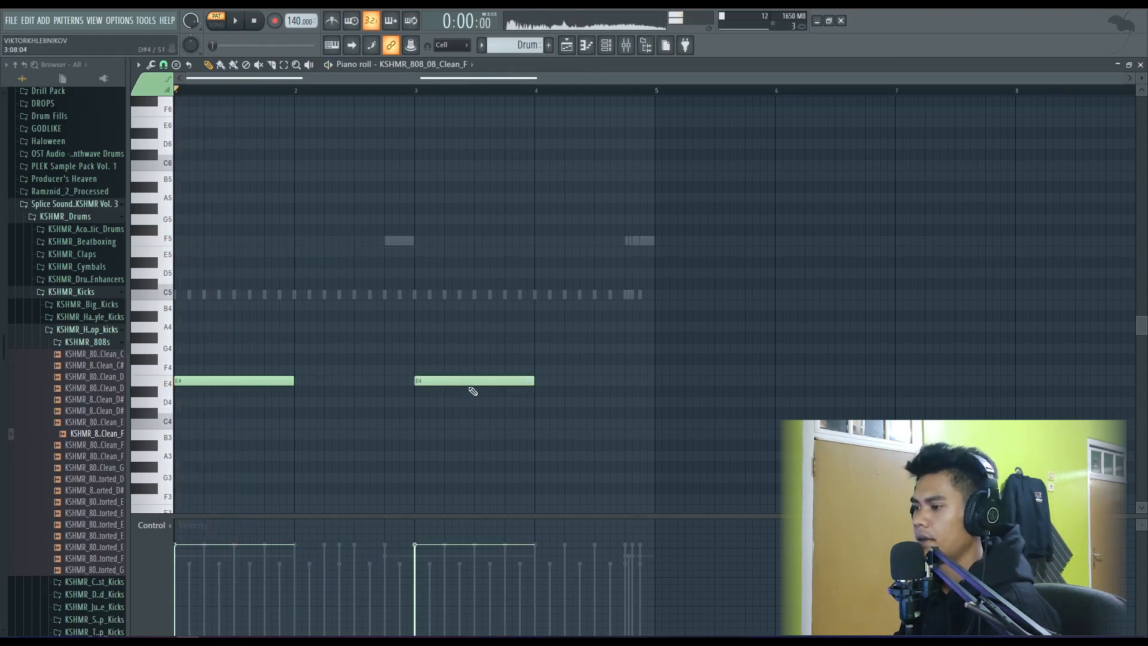
- Delete both E4 notes from the clean 808 and close its piano roll
right_click(469, 383)
right_click(267, 381)
click(1140, 65)
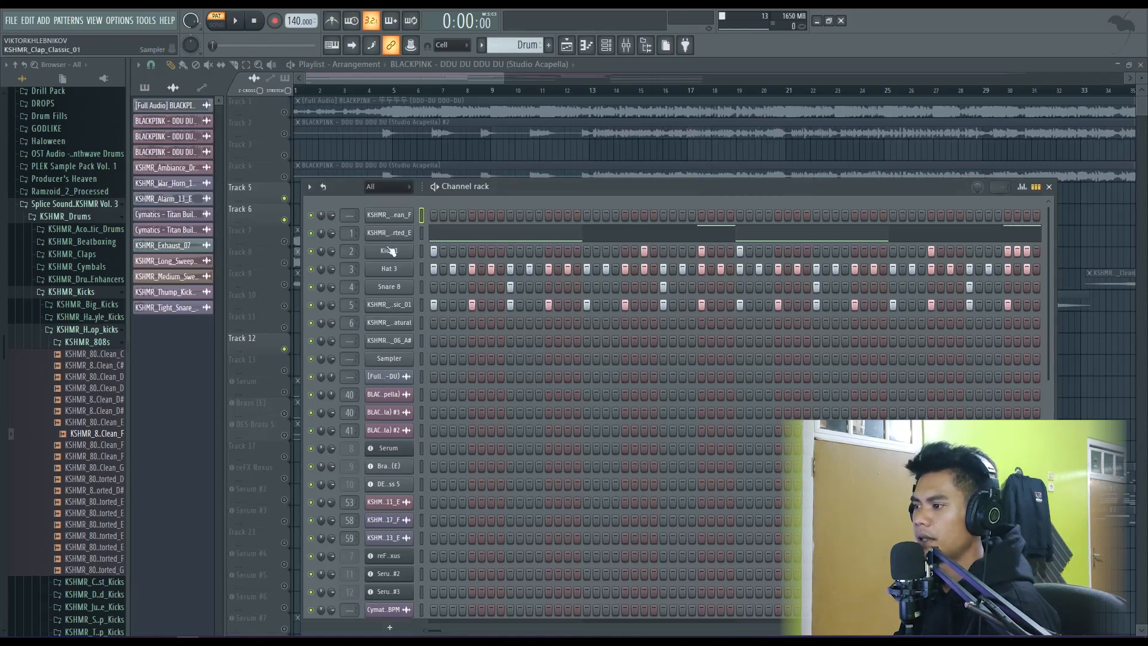
- Open the mixer, place it beside the channel names and inspect the effects on inserts 1 to 4
click(626, 45)
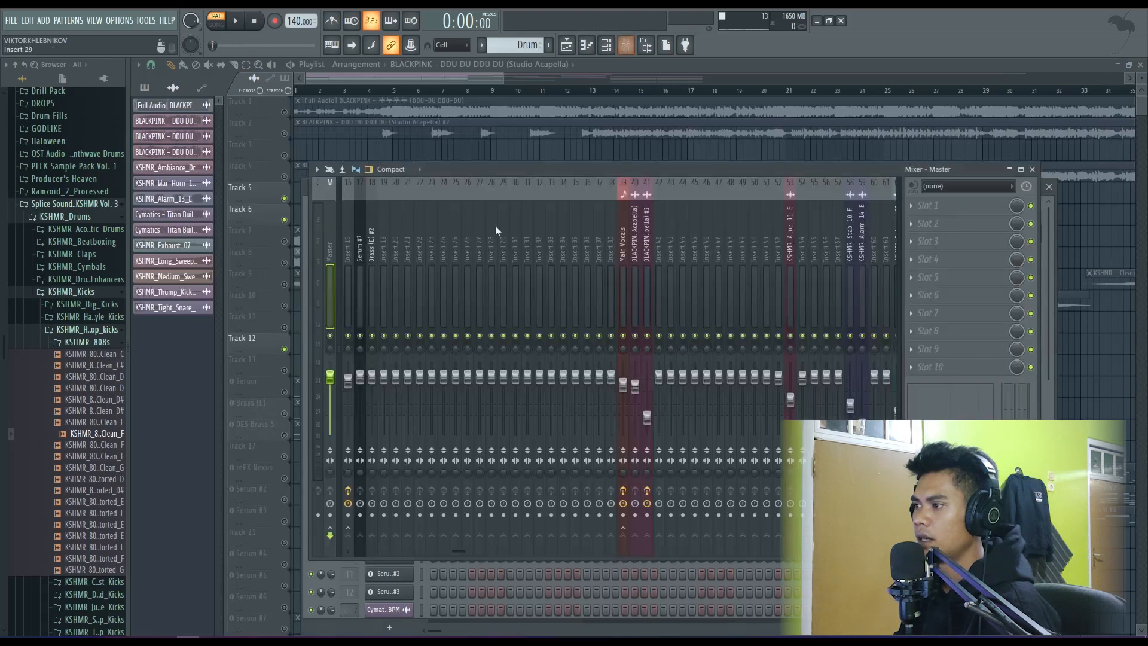
scroll(444, 246, up, 5)
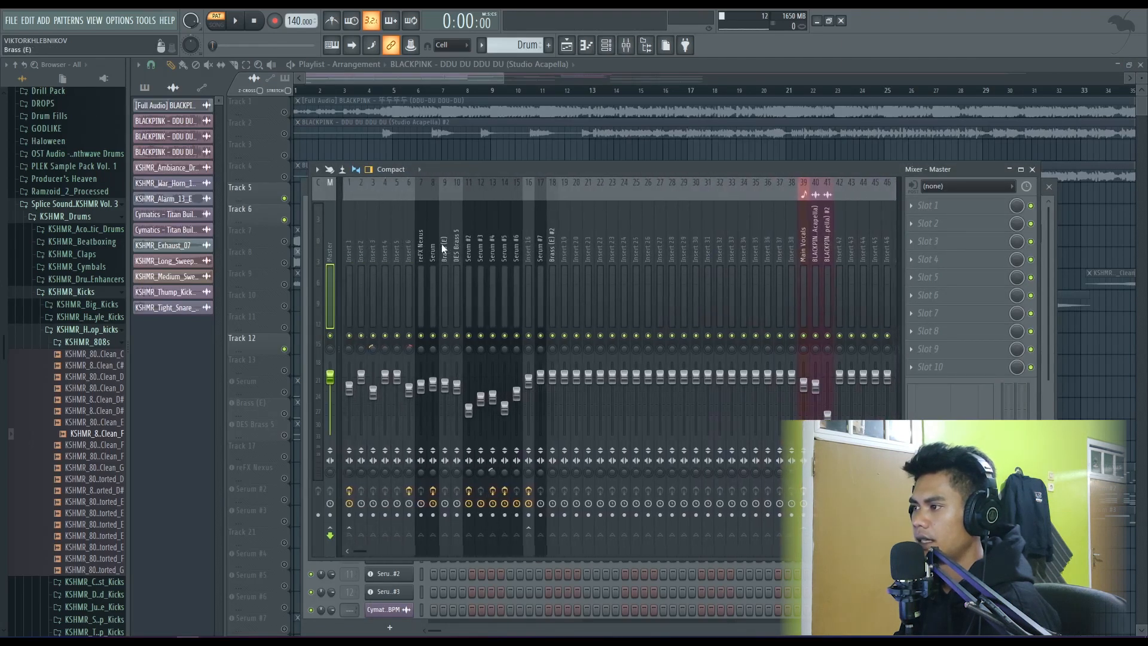
drag(484, 170, 652, 165)
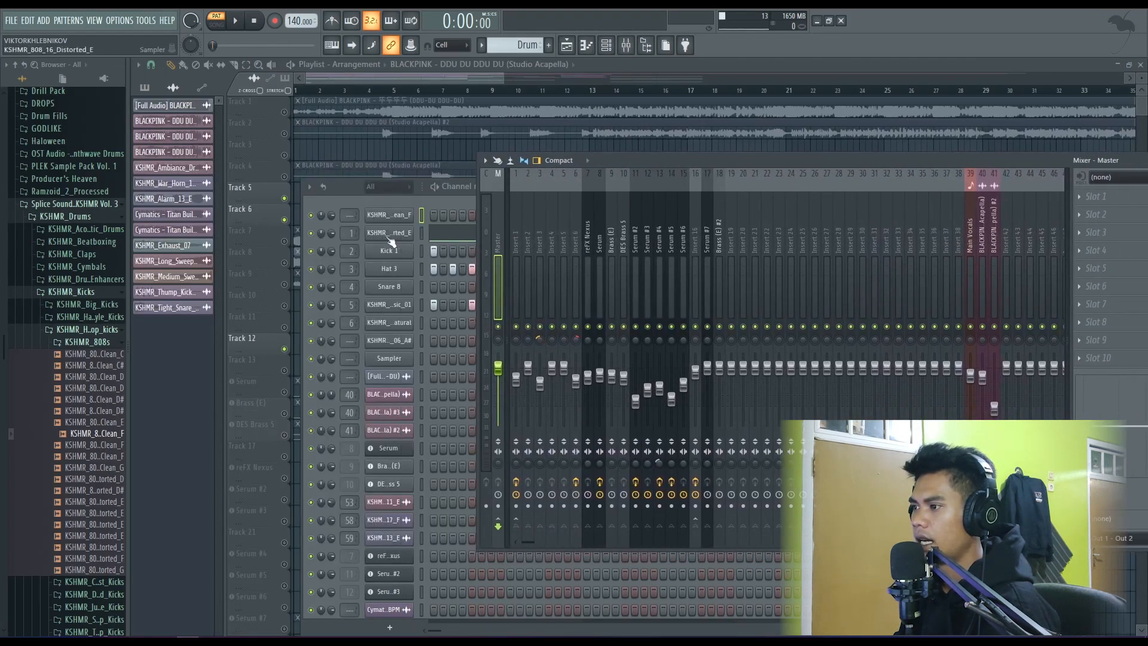
click(517, 240)
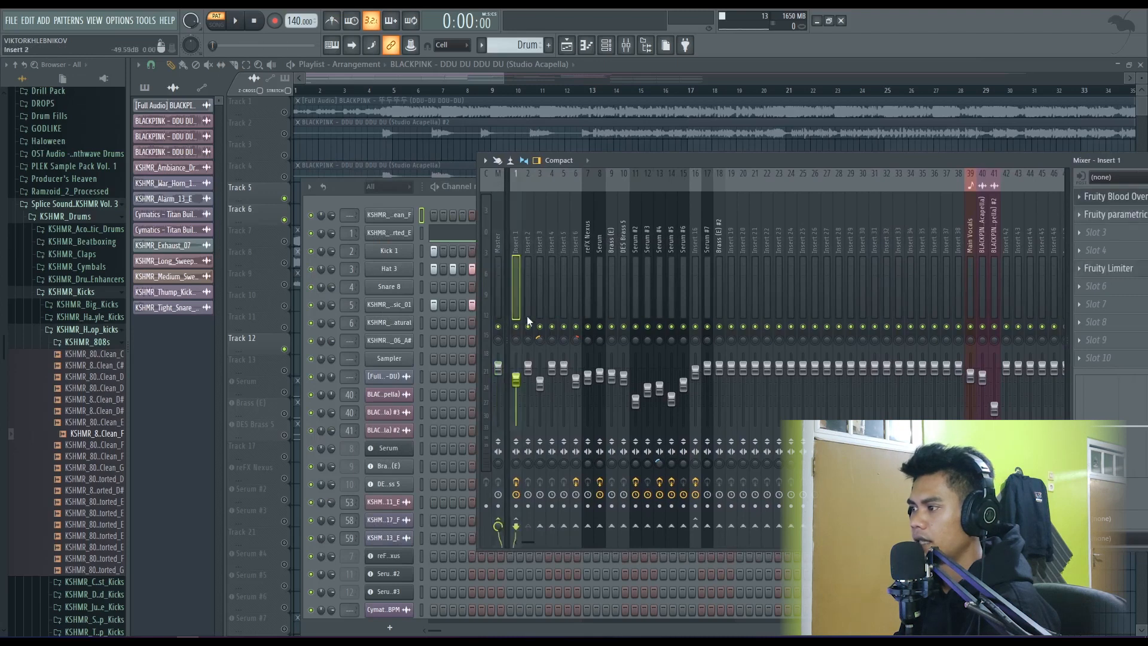
click(527, 234)
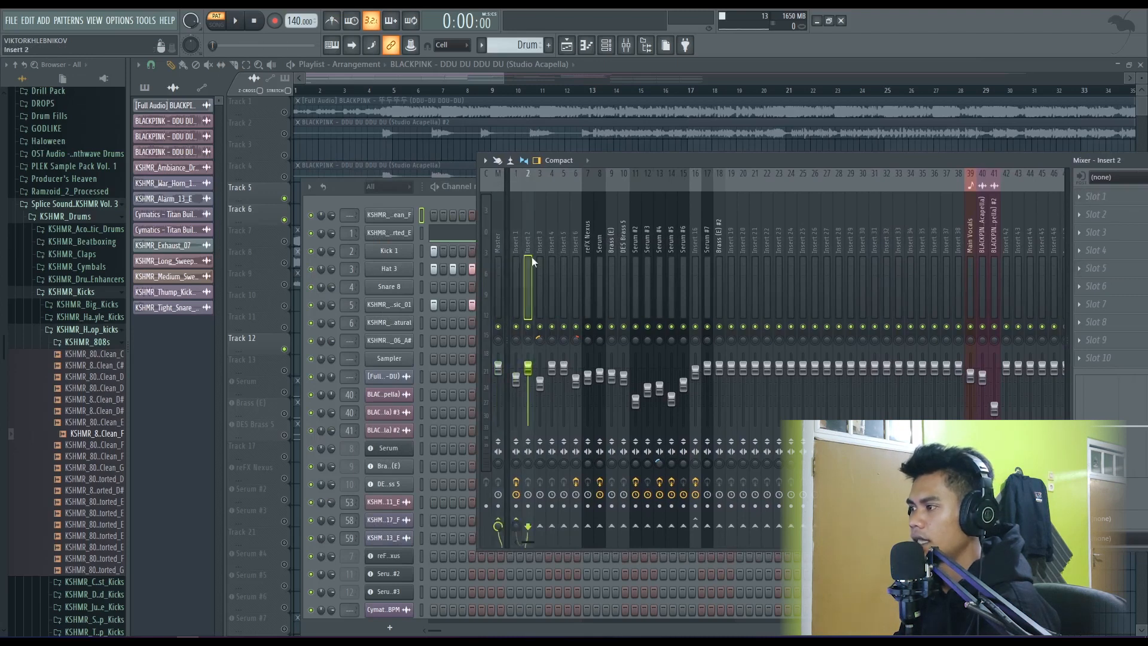
click(540, 240)
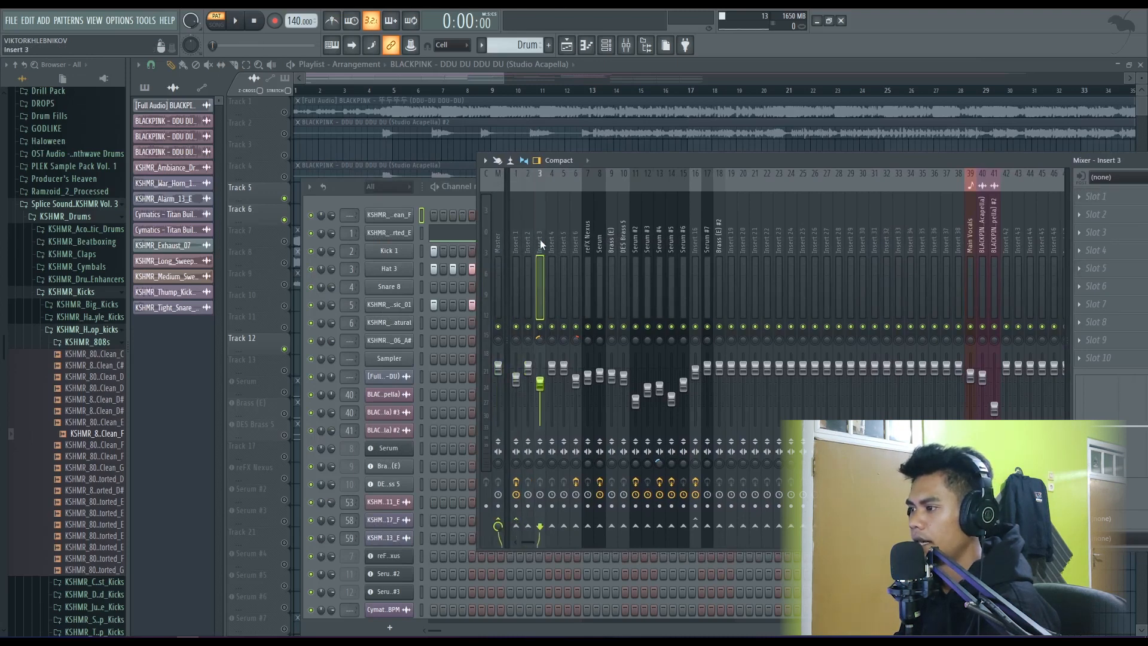
click(551, 246)
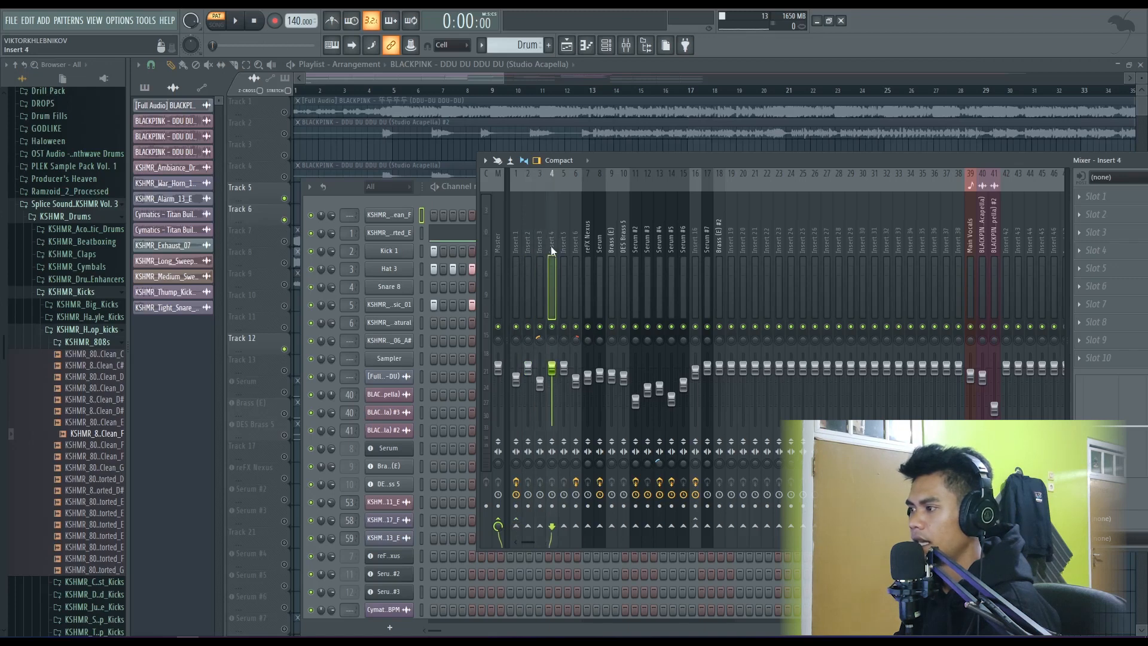
click(515, 235)
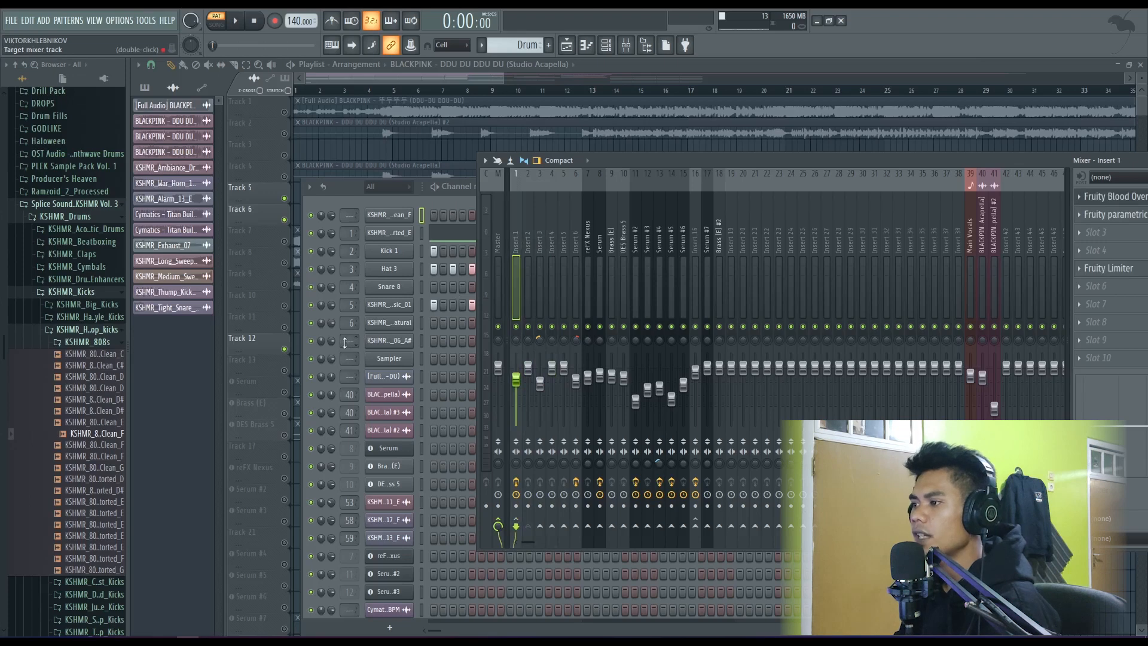
- Route the clean 808 channel through several mixer tracks, ending on Insert 26
scroll(347, 216, up, 3)
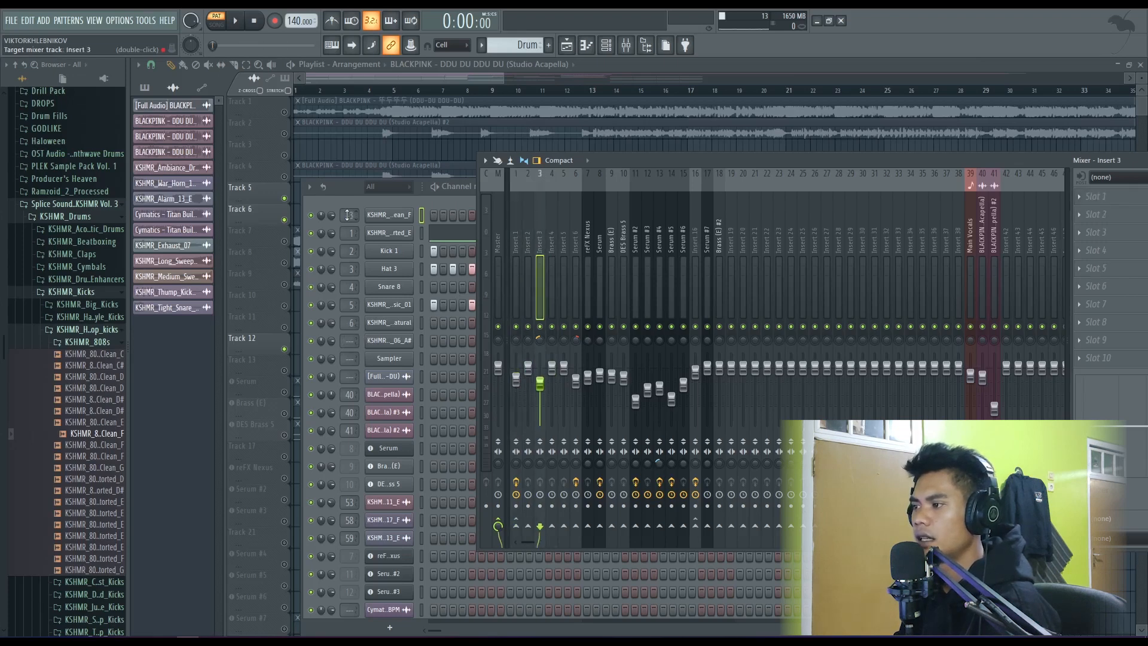
scroll(346, 215, down, 2)
scroll(347, 215, up, 2)
scroll(346, 216, down, 3)
scroll(345, 215, up, 10)
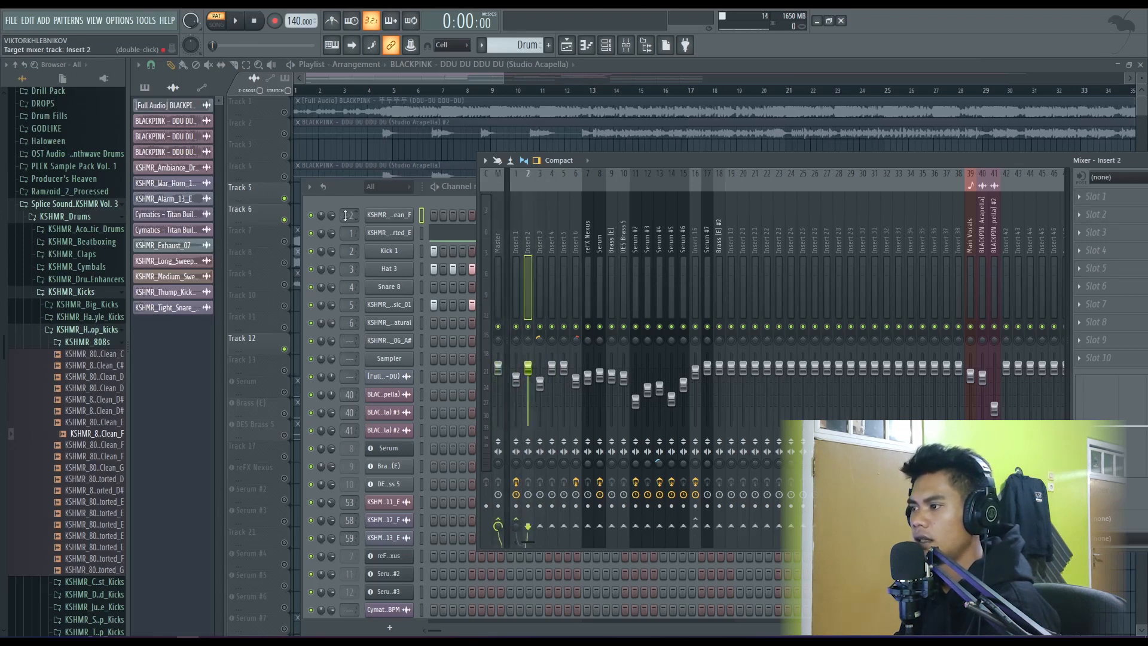
scroll(344, 217, up, 14)
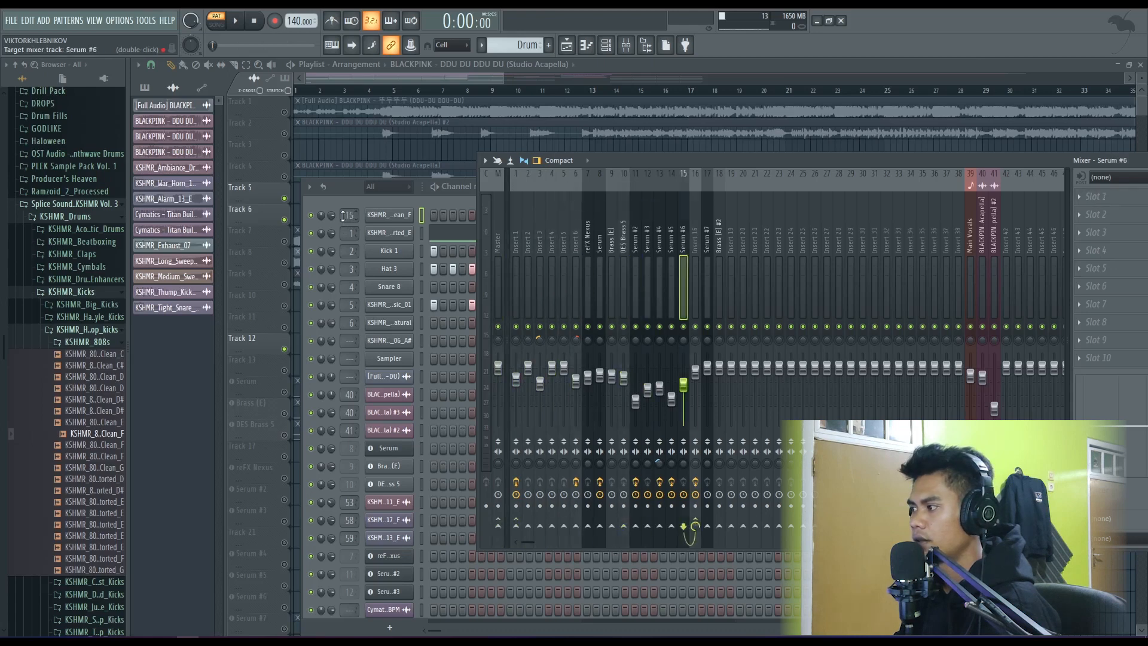
scroll(344, 216, down, 3)
scroll(344, 217, up, 1)
scroll(344, 217, up, 8)
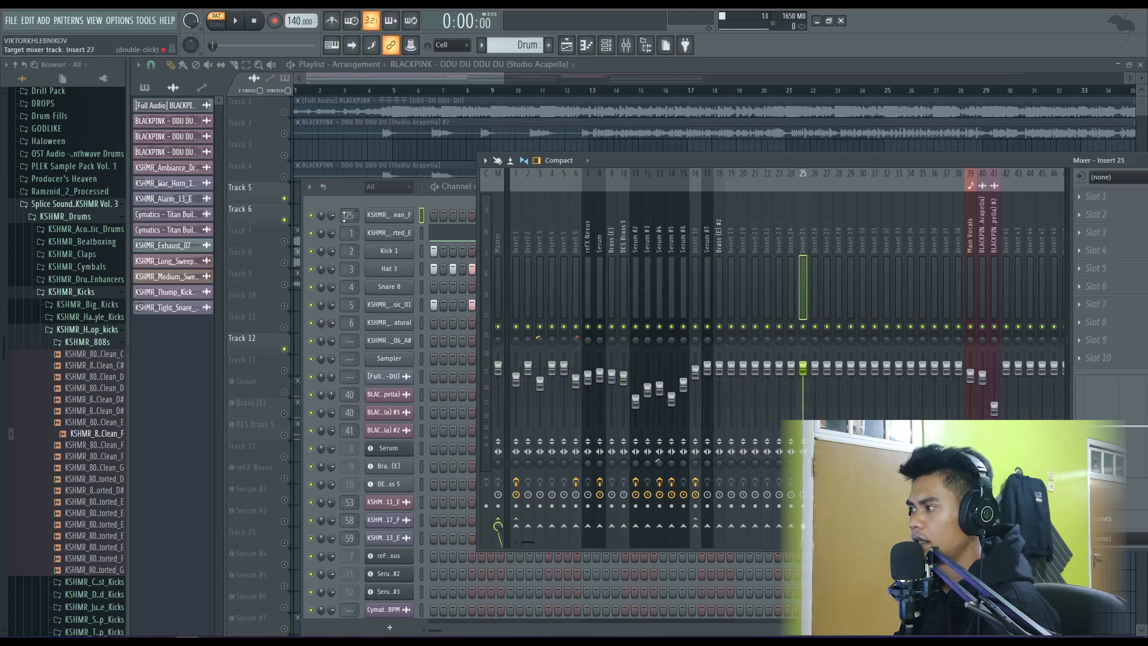
scroll(344, 216, down, 6)
scroll(344, 216, up, 2)
scroll(344, 216, up, 2)
scroll(343, 216, down, 17)
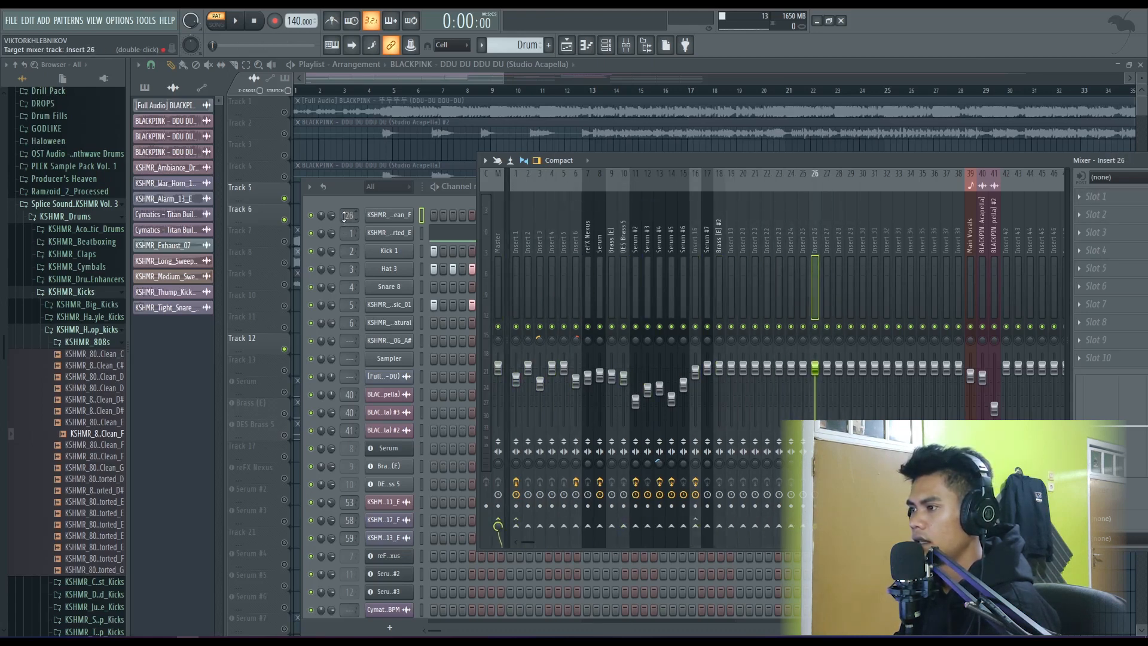
- Clear the clean 808 channel's mixer routing and check the effects on inserts 1 and 2
scroll(344, 217, down, 11)
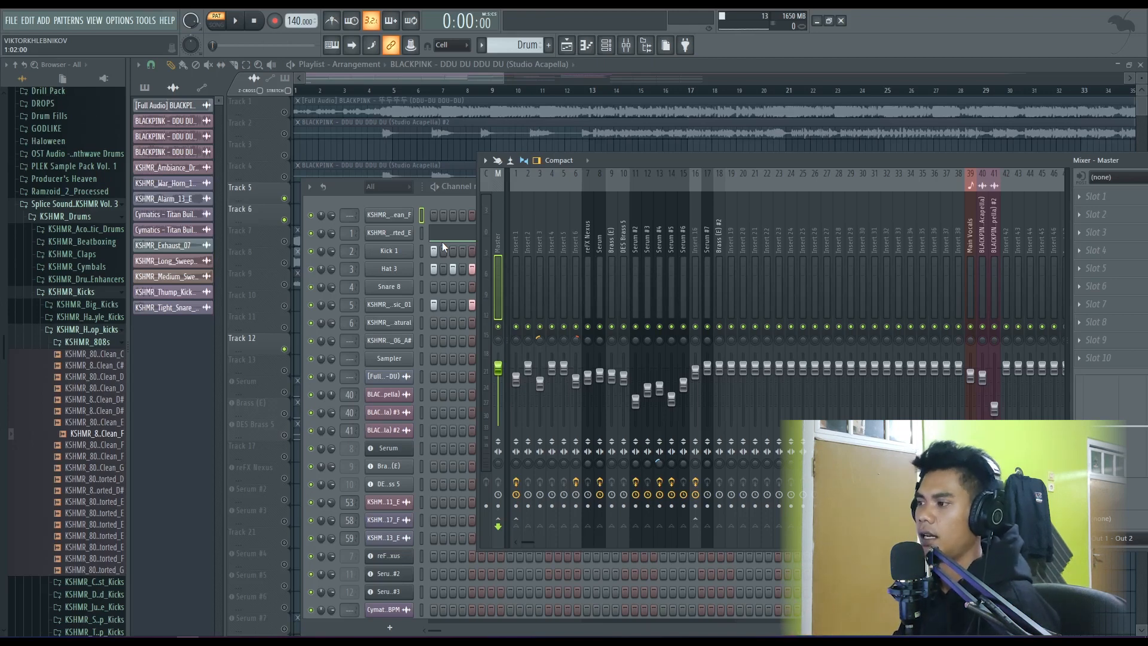
click(518, 229)
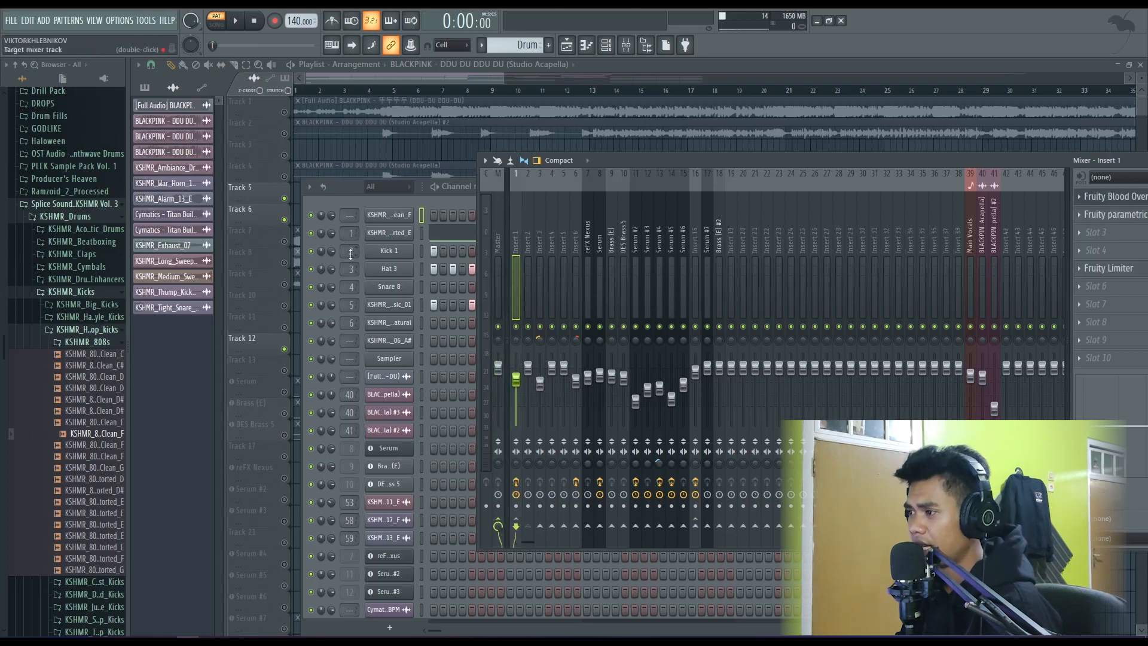
click(527, 244)
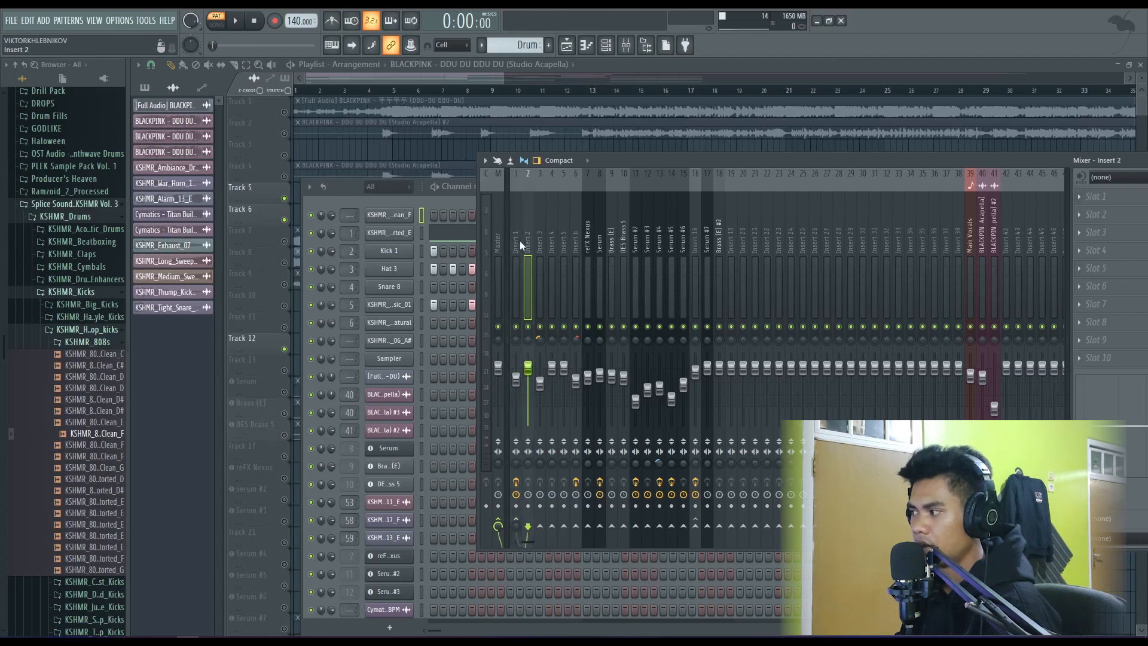
- Sidechain the kick's mixer track, Insert 2, to the distorted 808's track, Insert 1
click(516, 241)
click(527, 242)
click(530, 240)
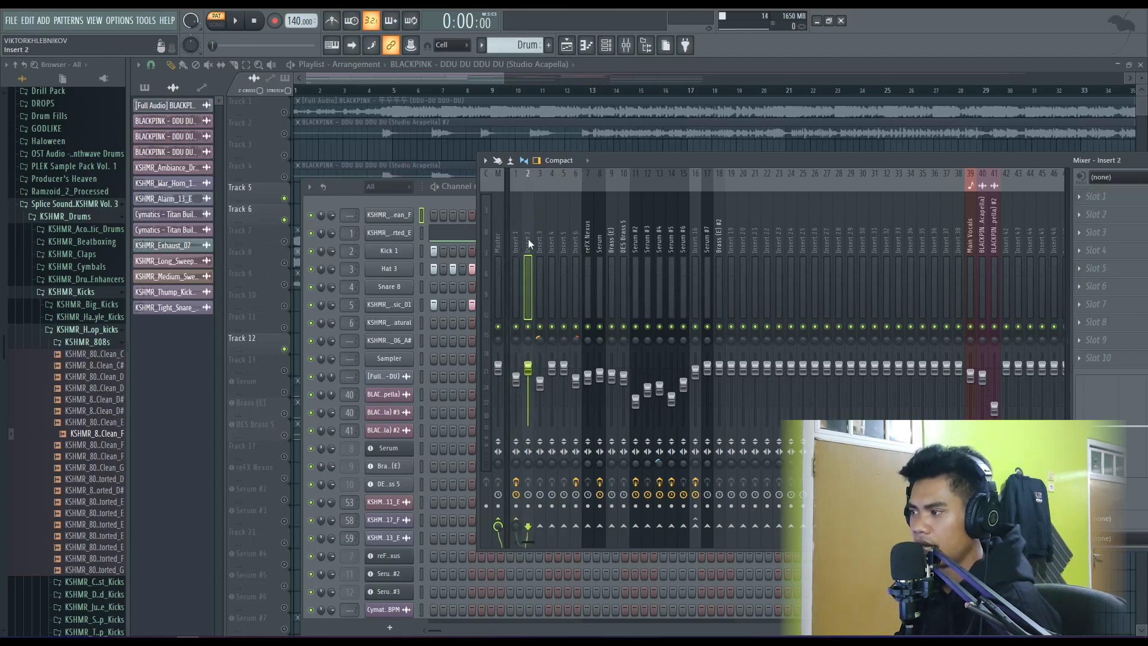
right_click(516, 528)
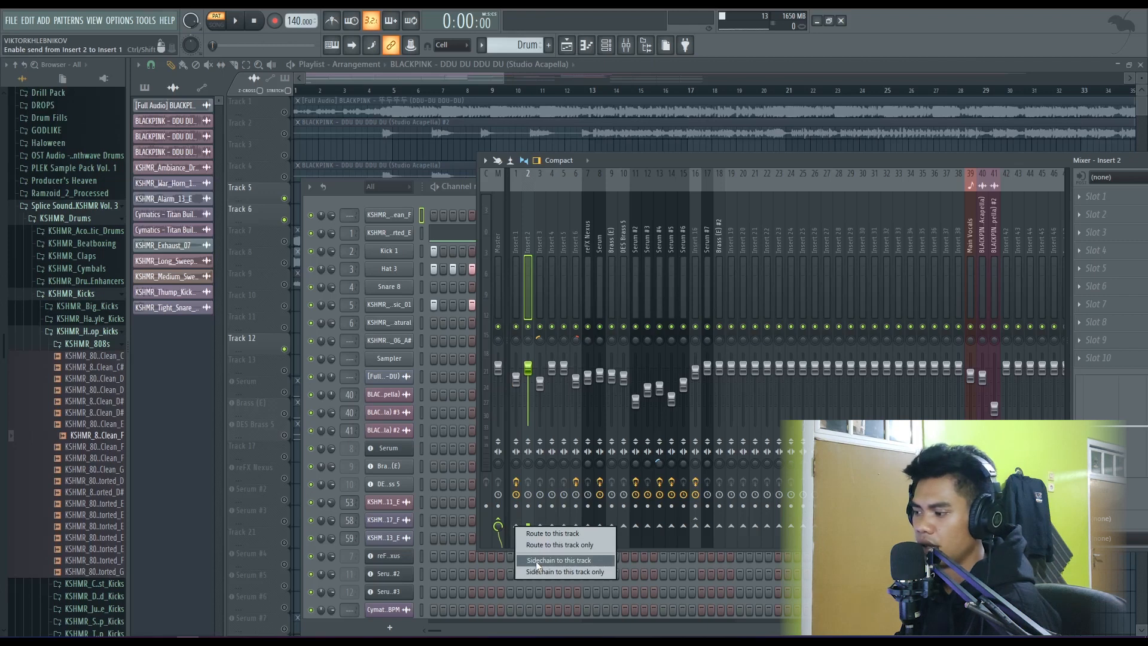
click(537, 562)
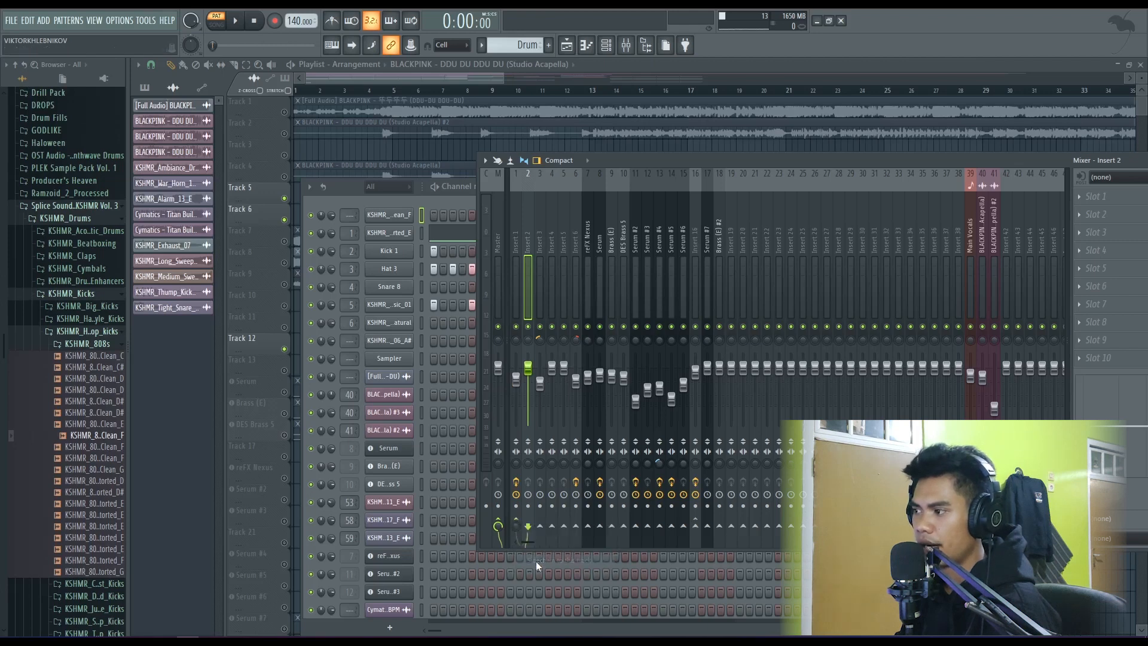
- Load a fresh Fruity Limiter into effect slot 5 of Insert 1, moving the mixer so its slots are accessible
click(519, 237)
drag(724, 157, 712, 135)
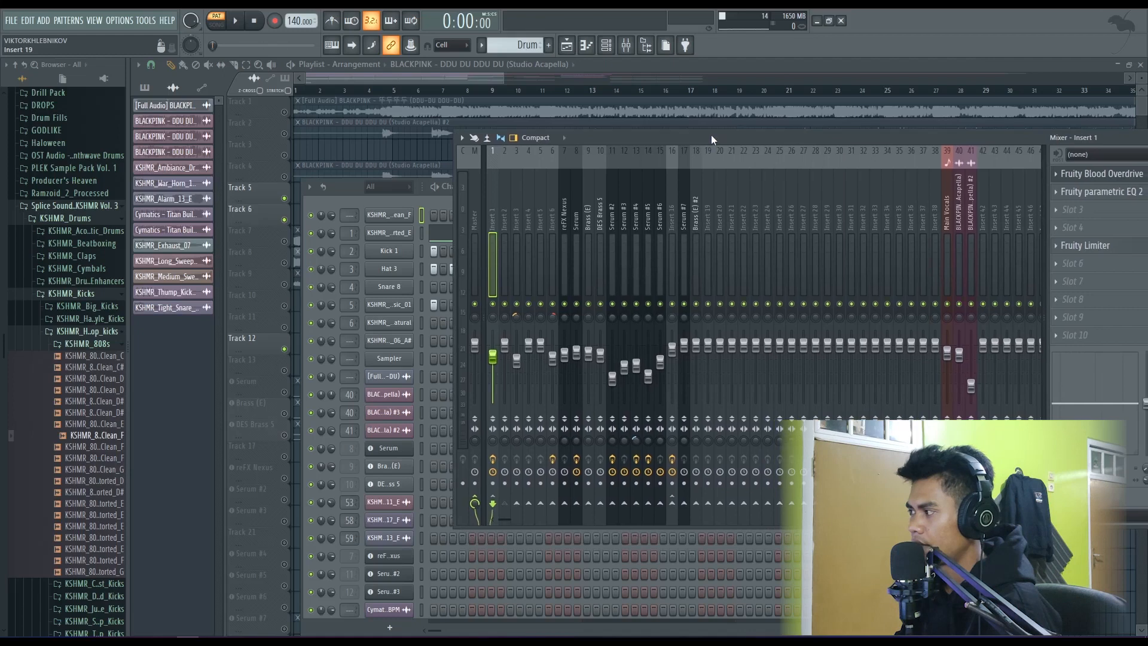
click(1055, 244)
mouse_move(1052, 260)
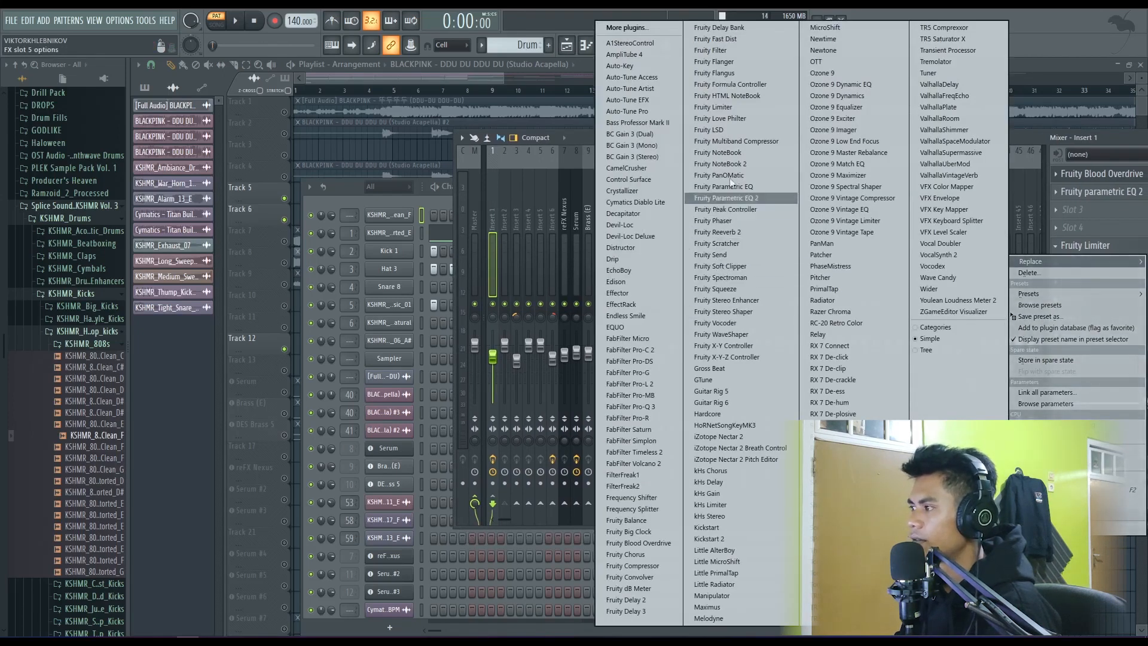
click(713, 107)
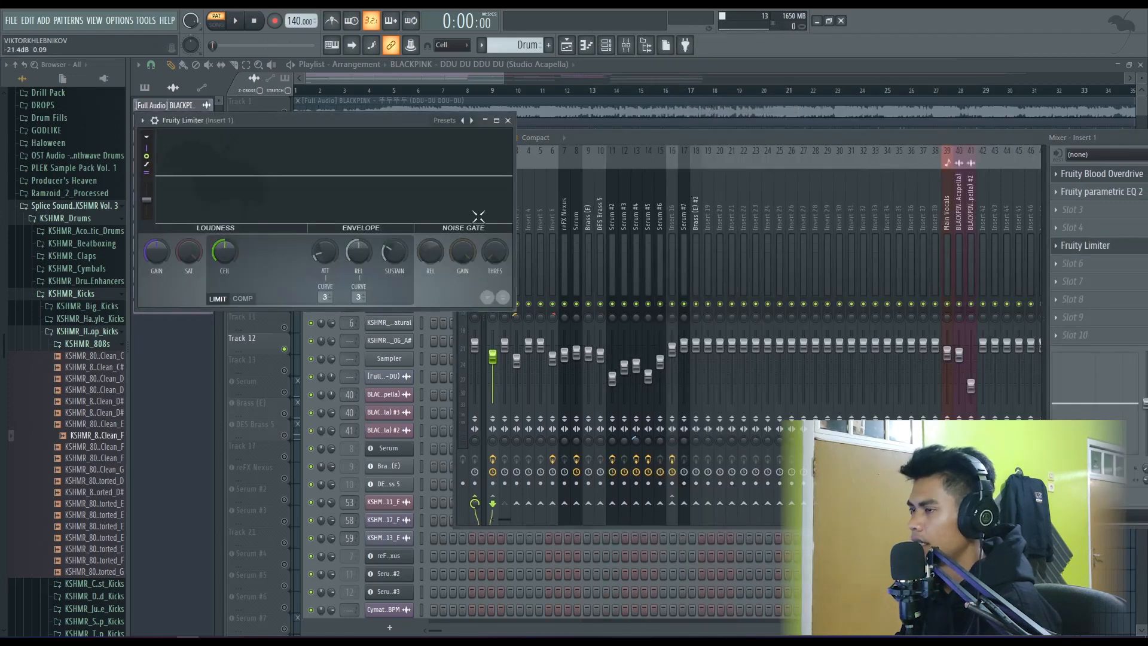
- Switch the Fruity Limiter to compressor mode and choose Insert 2 as its sidechain source
drag(306, 120, 354, 126)
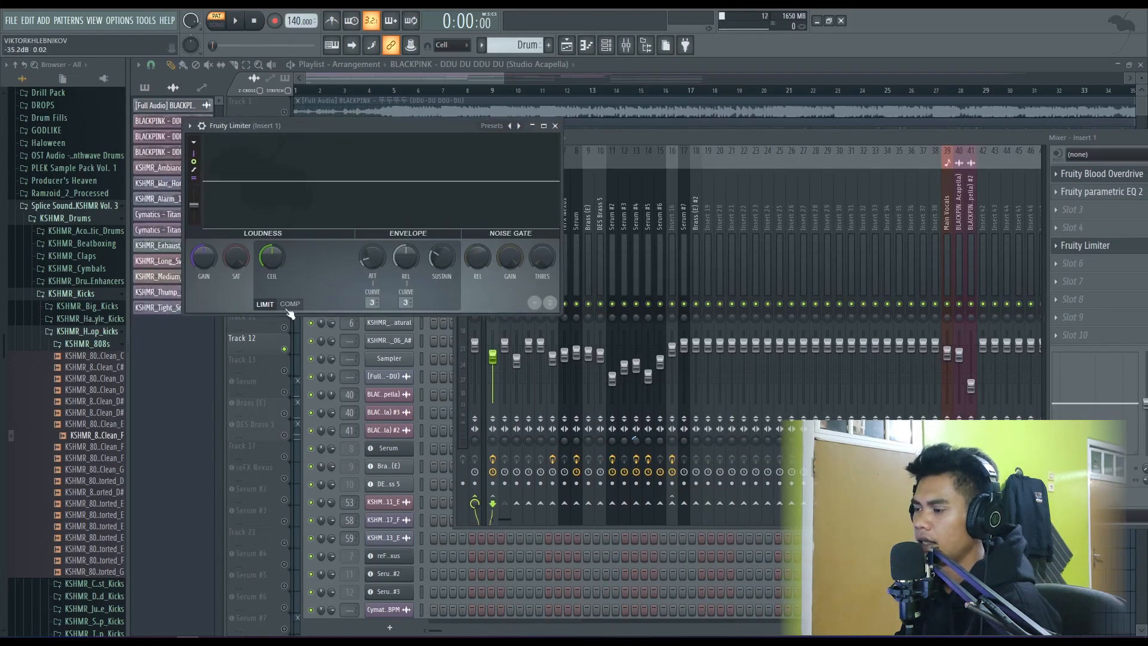
click(290, 304)
click(404, 303)
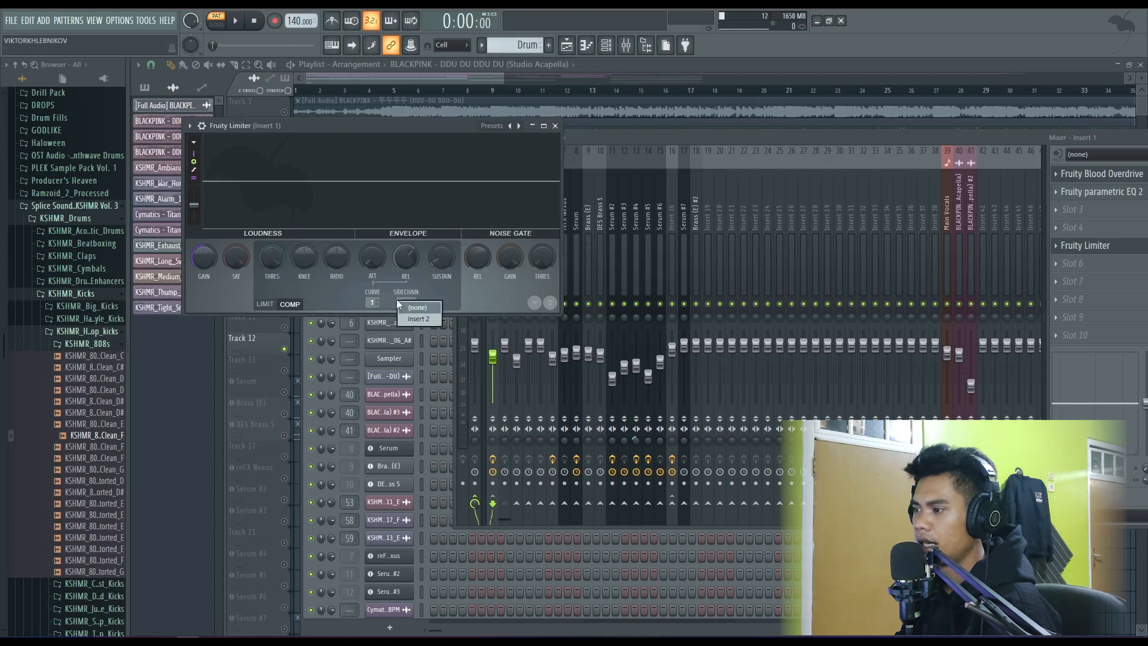
click(417, 304)
click(402, 302)
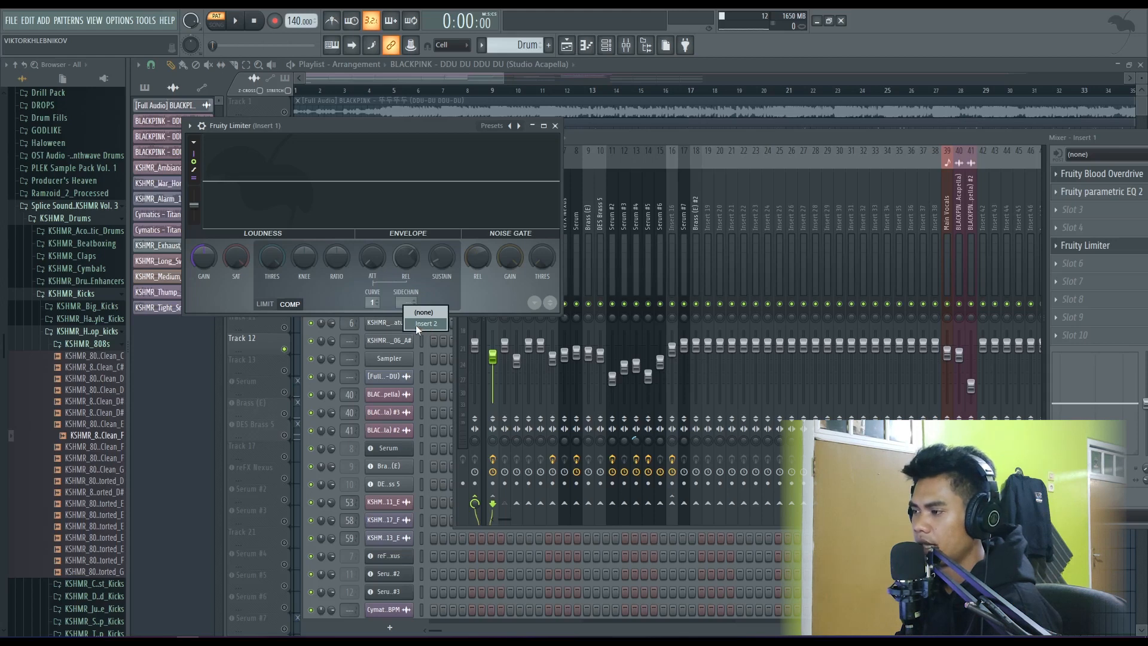
click(424, 324)
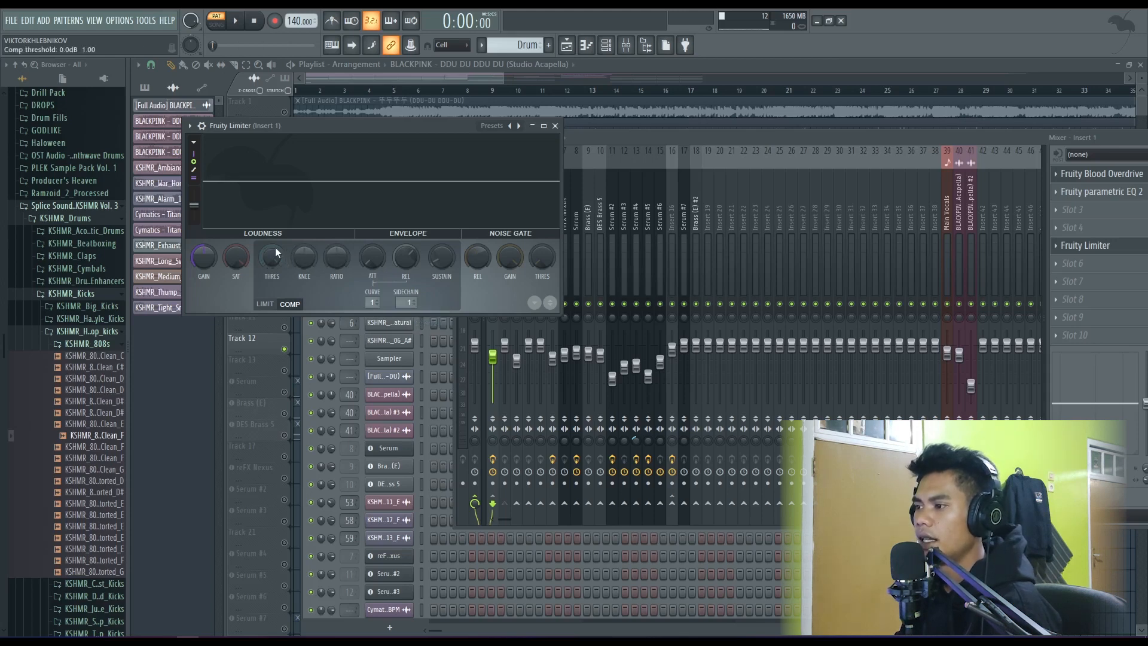
- Lower the compressor threshold, raise the knee, set the ratio to about 1.4:1, and audition the ducking during playback
drag(275, 256, 275, 308)
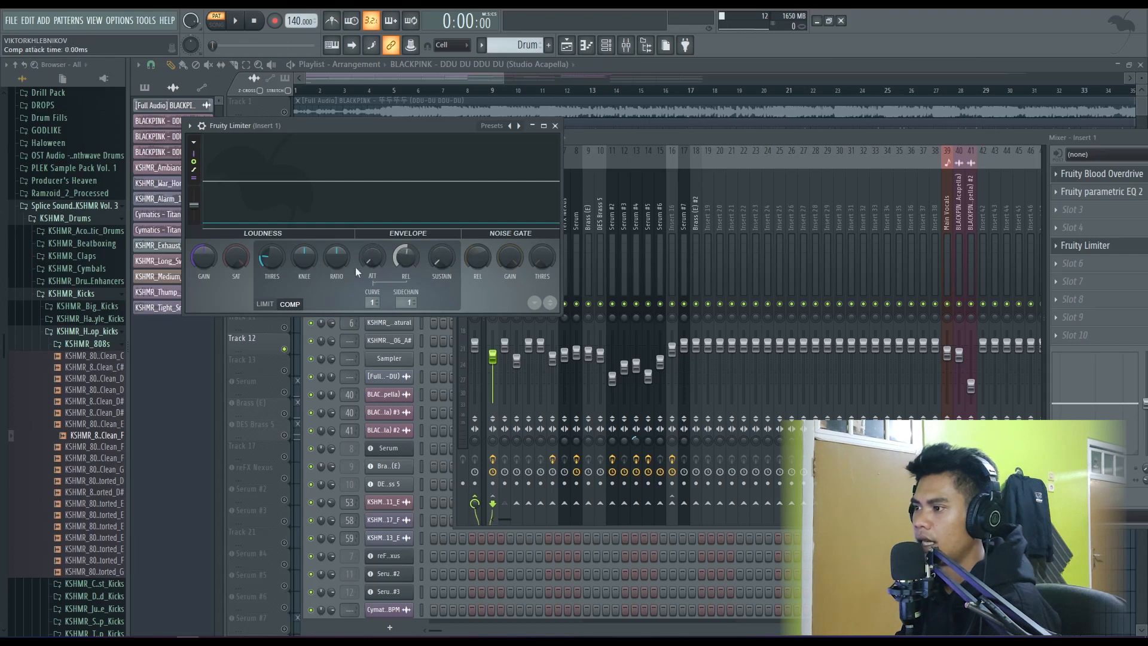
drag(304, 257, 337, 254)
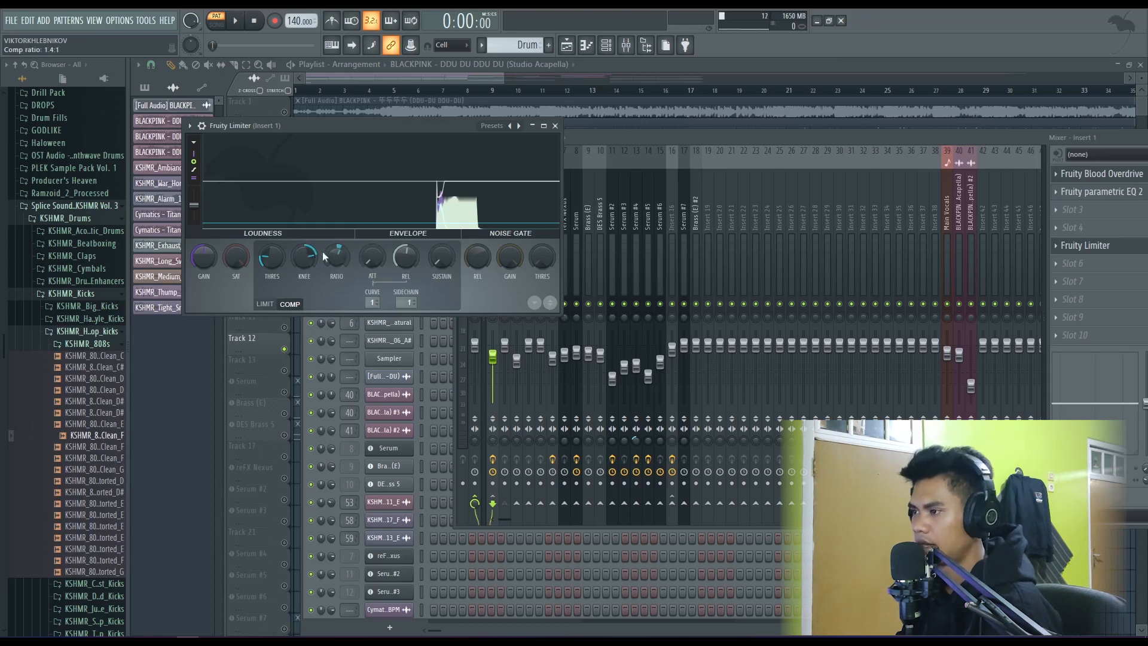
key(space)
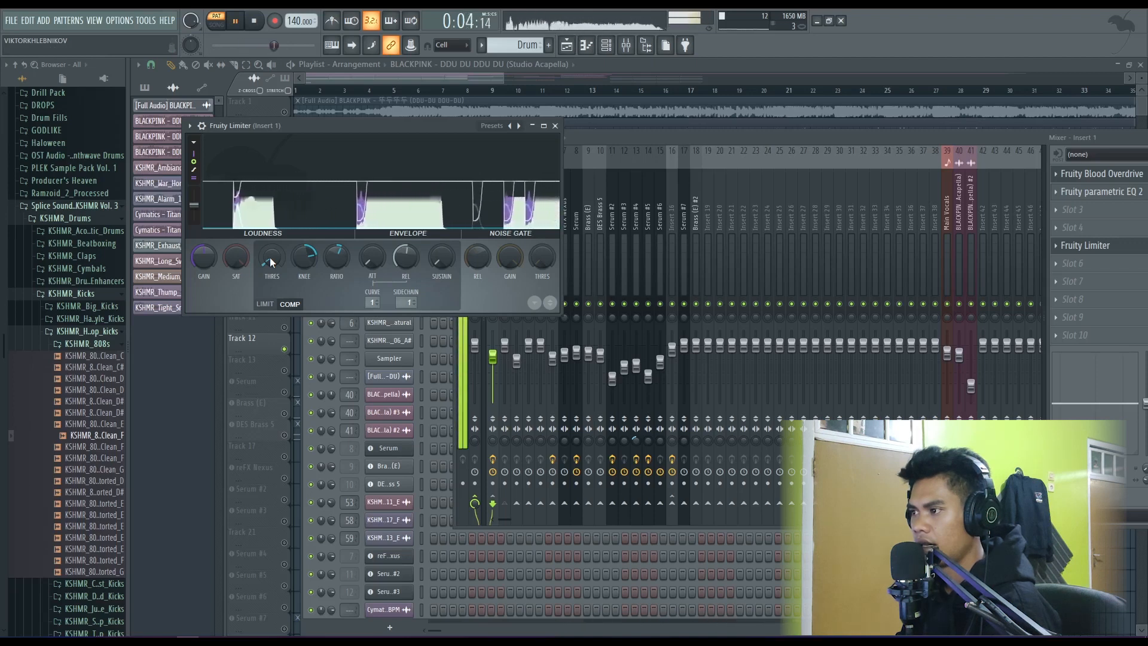
key(space)
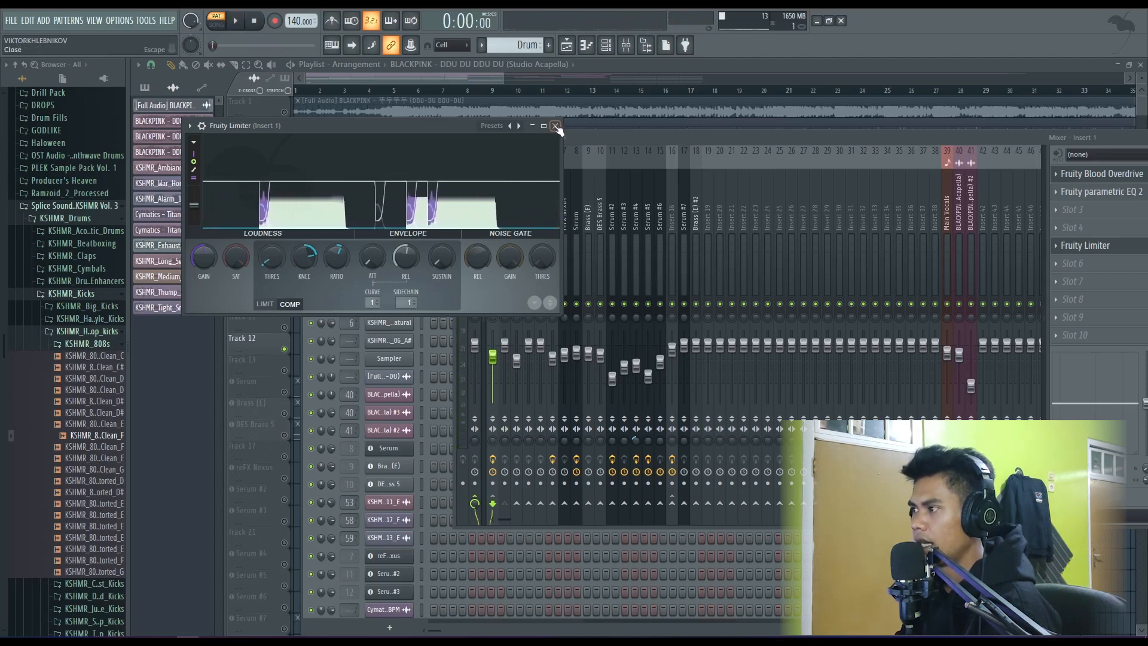
- Close the Fruity Limiter window and compare the drum pattern's playback with the limiter bypassed and enabled
click(555, 125)
drag(652, 136, 609, 137)
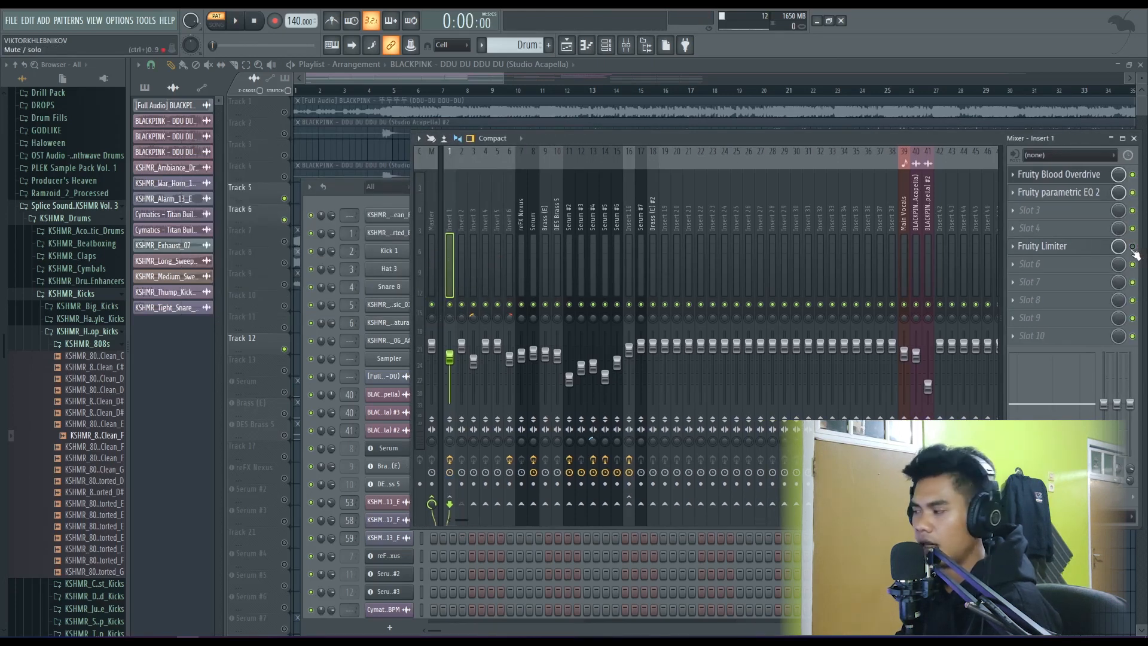
key(space)
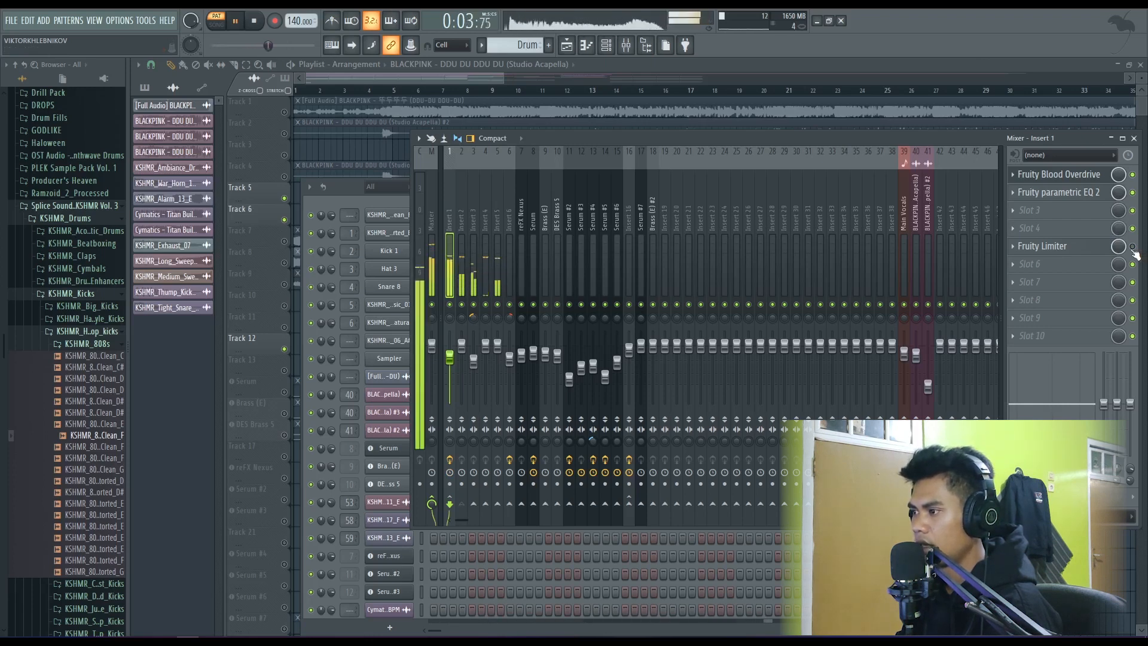
key(space)
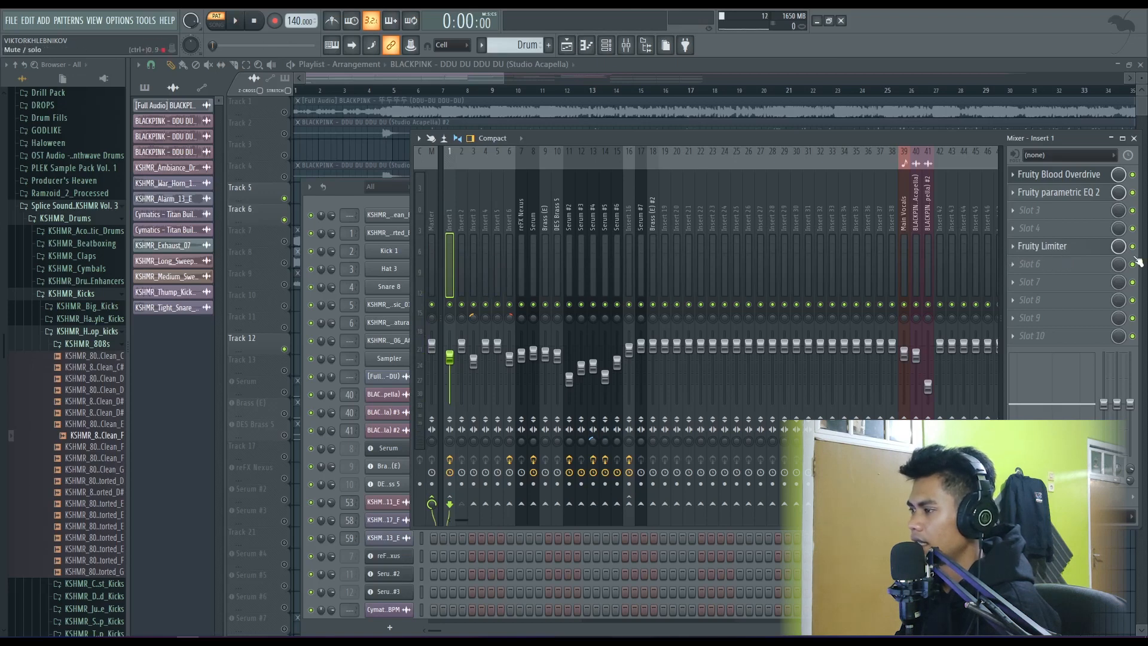
key(space)
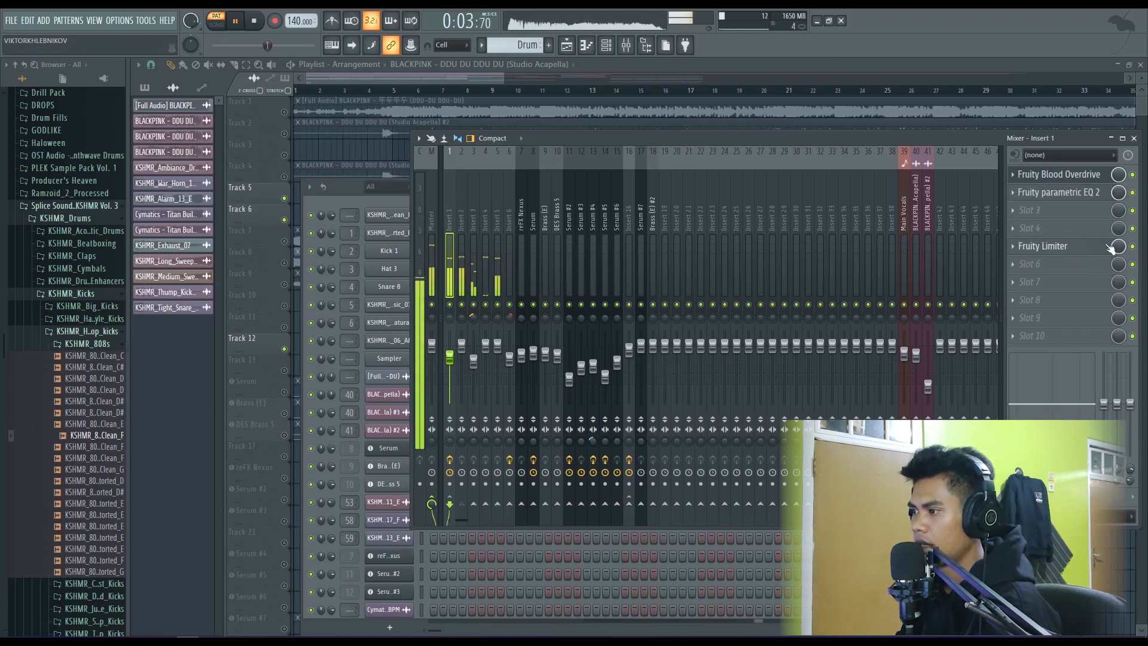
key(space)
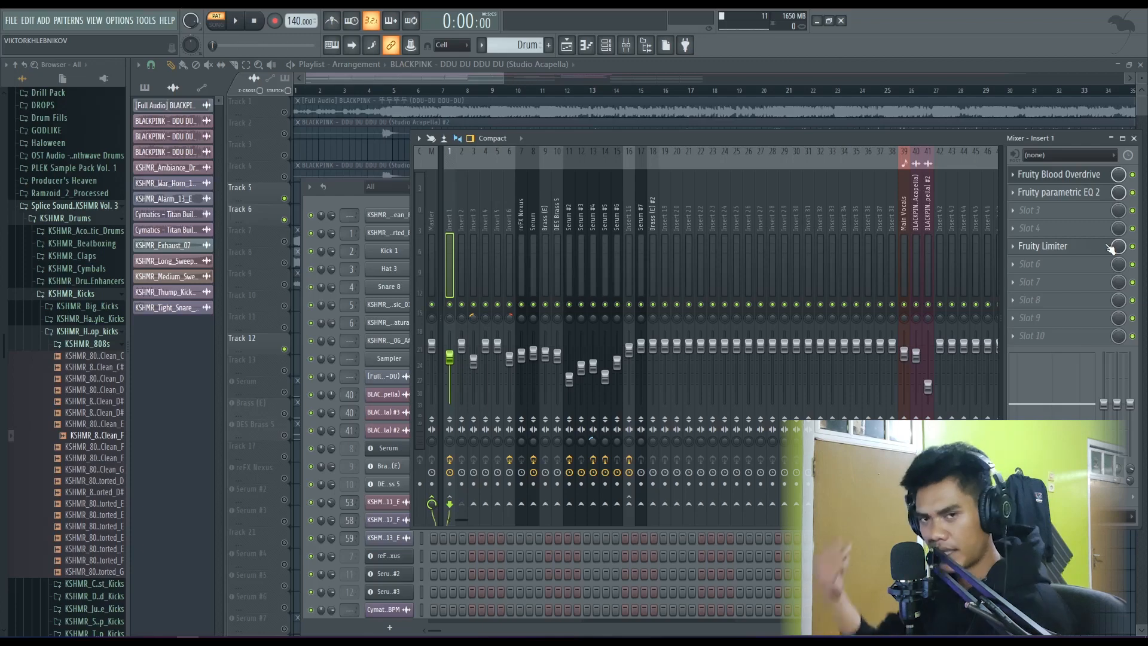
- Close the mixer, review the Drum pattern's steps in the channel rack, and close the rack
click(1134, 138)
click(1051, 187)
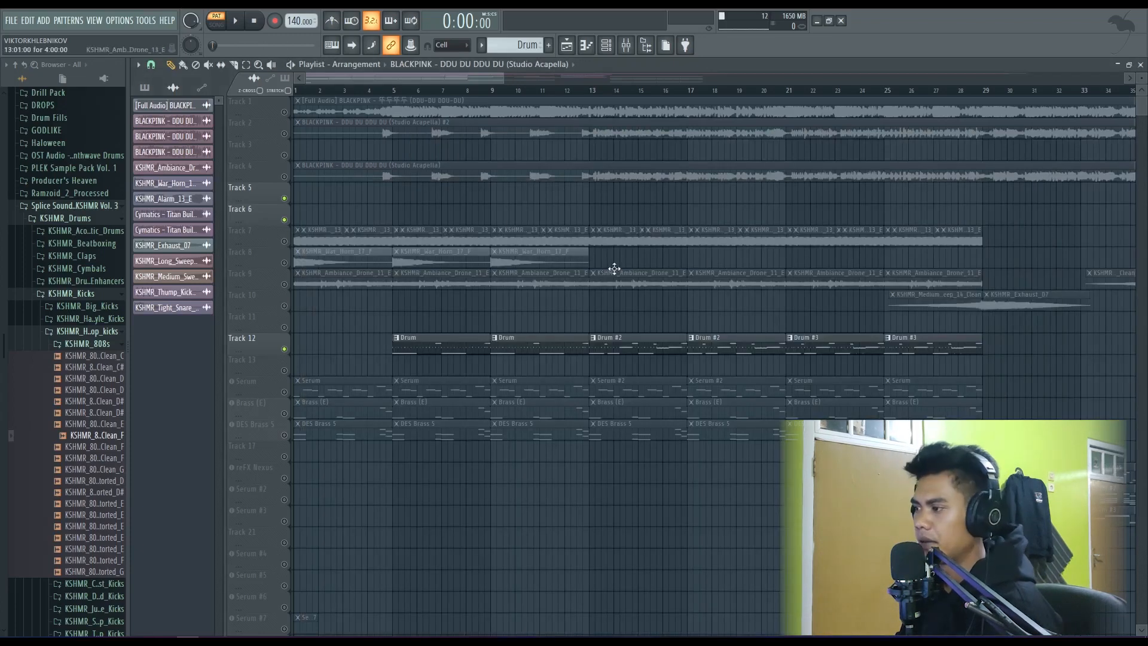
scroll(614, 268, down, 2)
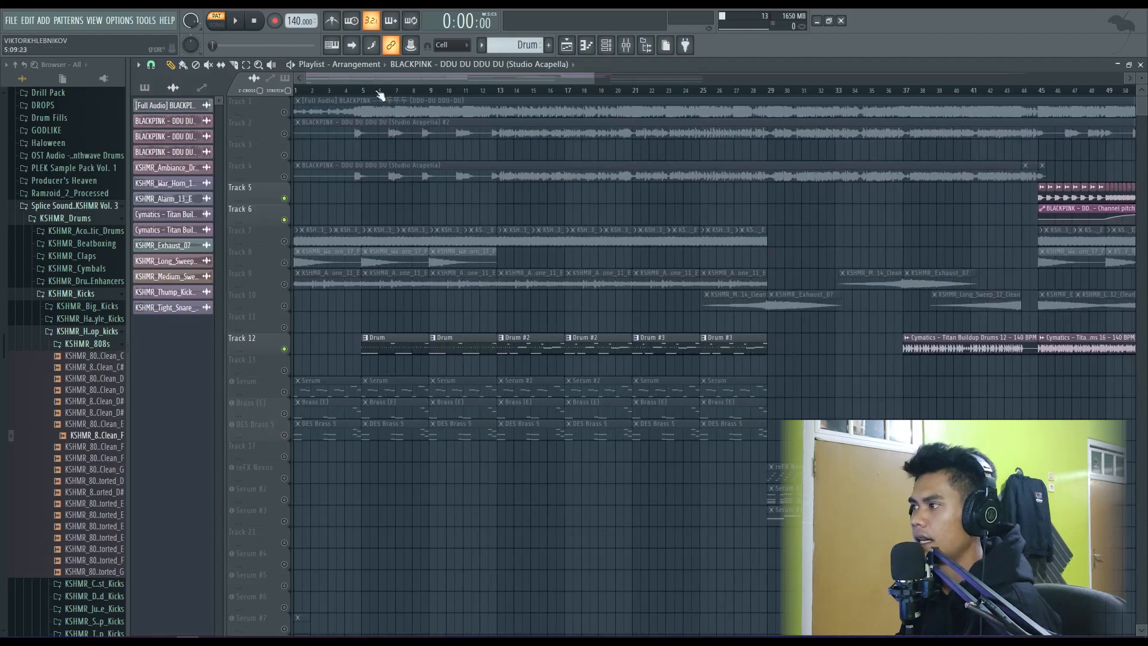
click(606, 45)
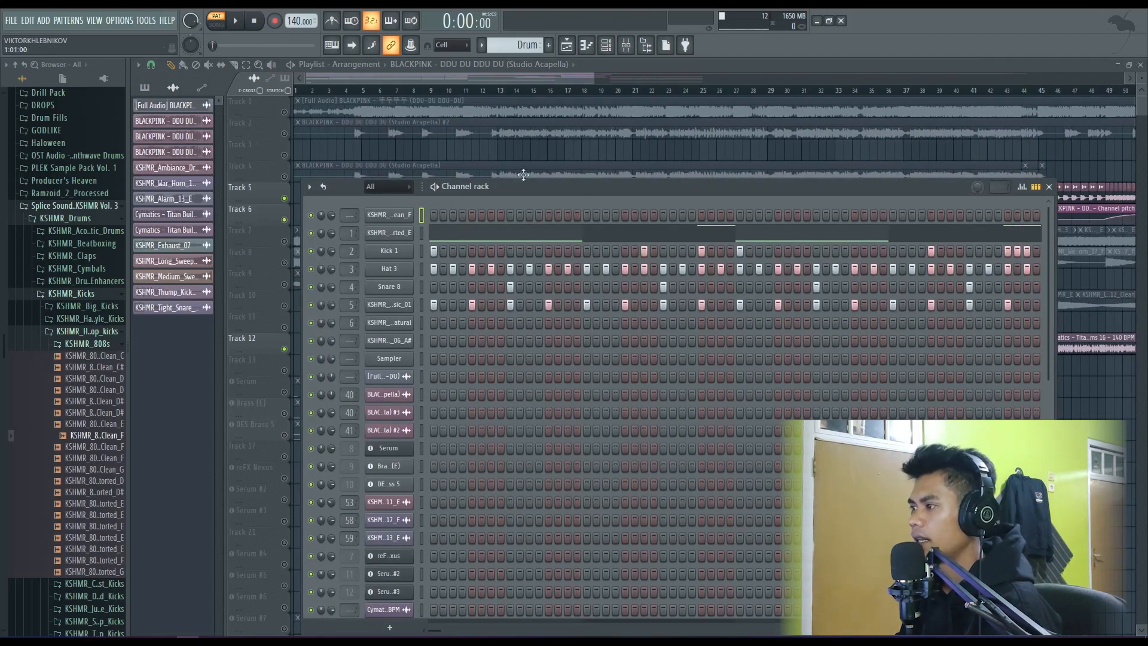
drag(523, 174, 526, 156)
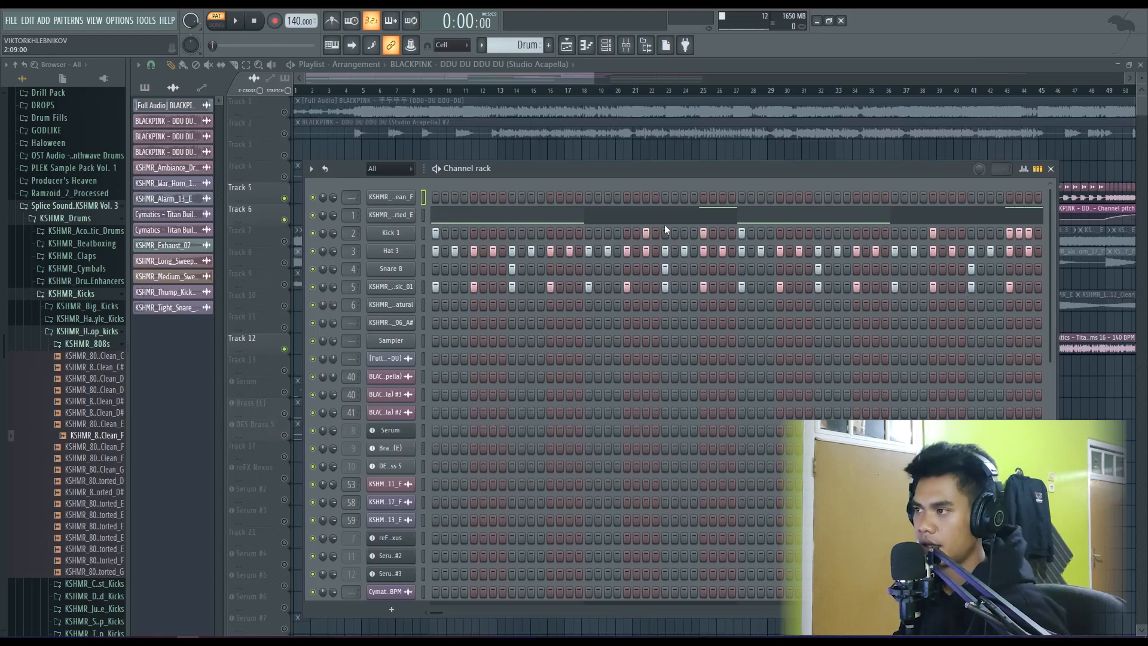
click(1050, 170)
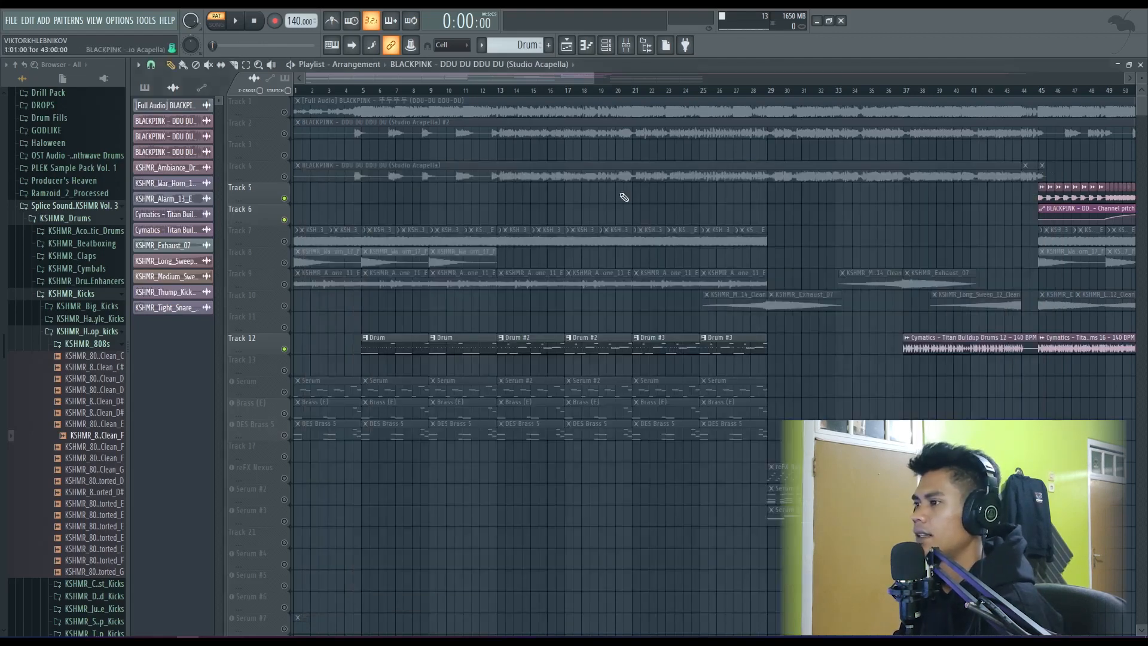
- Solo Track 4, re-enable all playlist tracks, and mute the full audio on Track 1 and the acapella copy on Track 2
scroll(622, 192, down, 2)
click(284, 177)
right_click(285, 177)
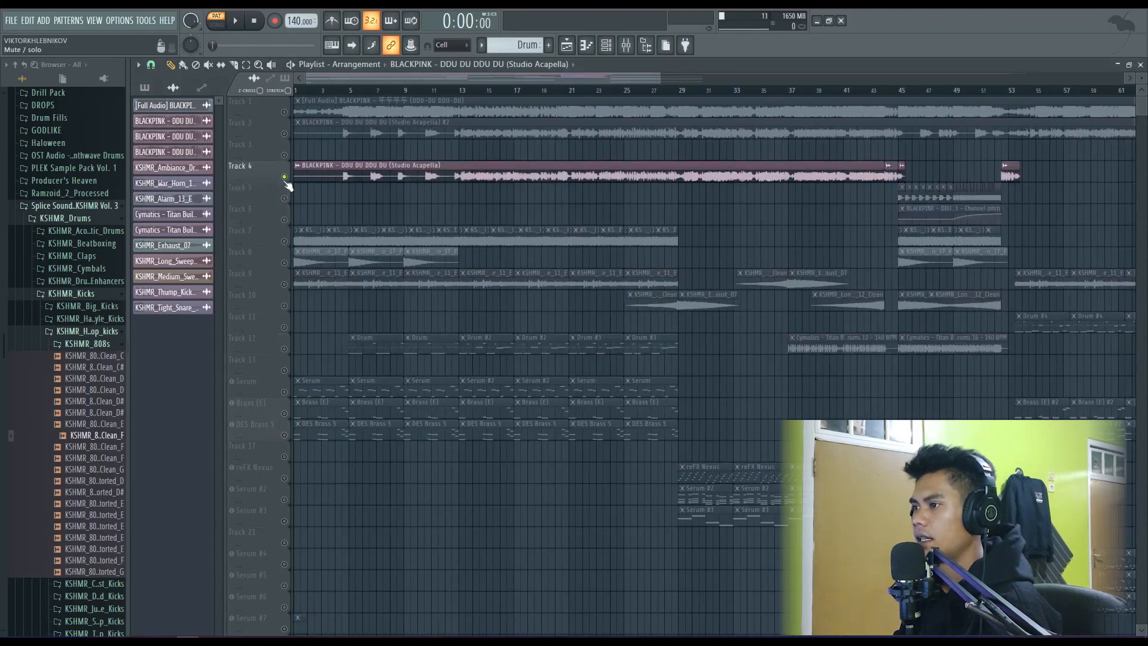
right_click(285, 177)
click(284, 134)
click(284, 112)
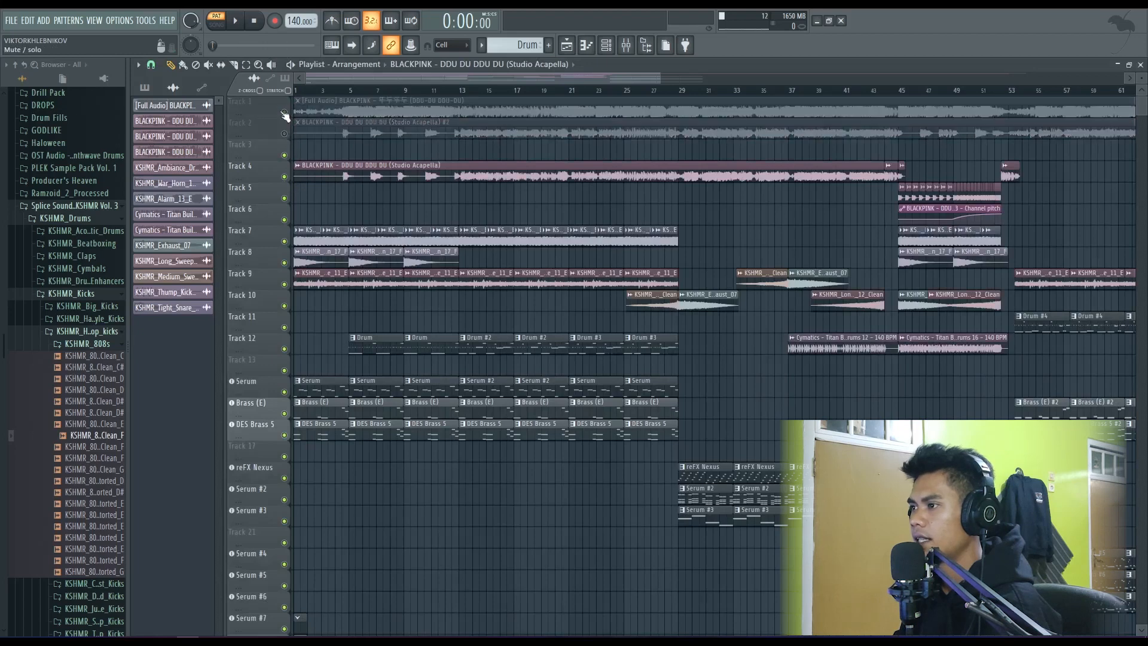
- Play the full arrangement in song mode from bar 5 through the start of the Drum #2 section, then stop
click(335, 91)
key(space)
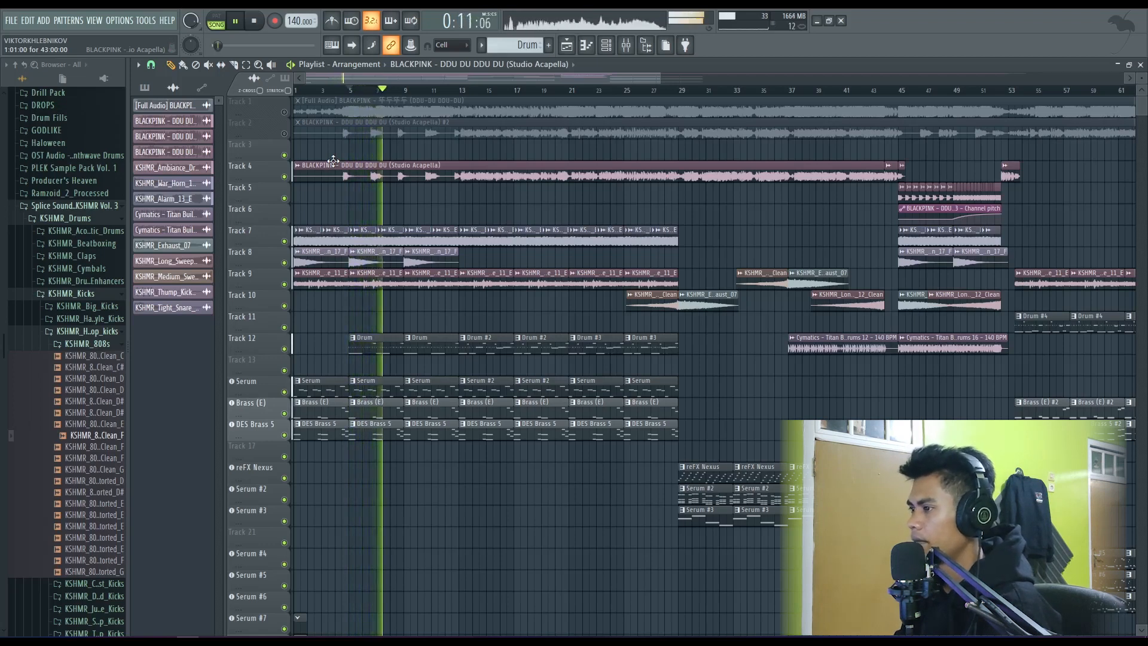
scroll(386, 197, down, 2)
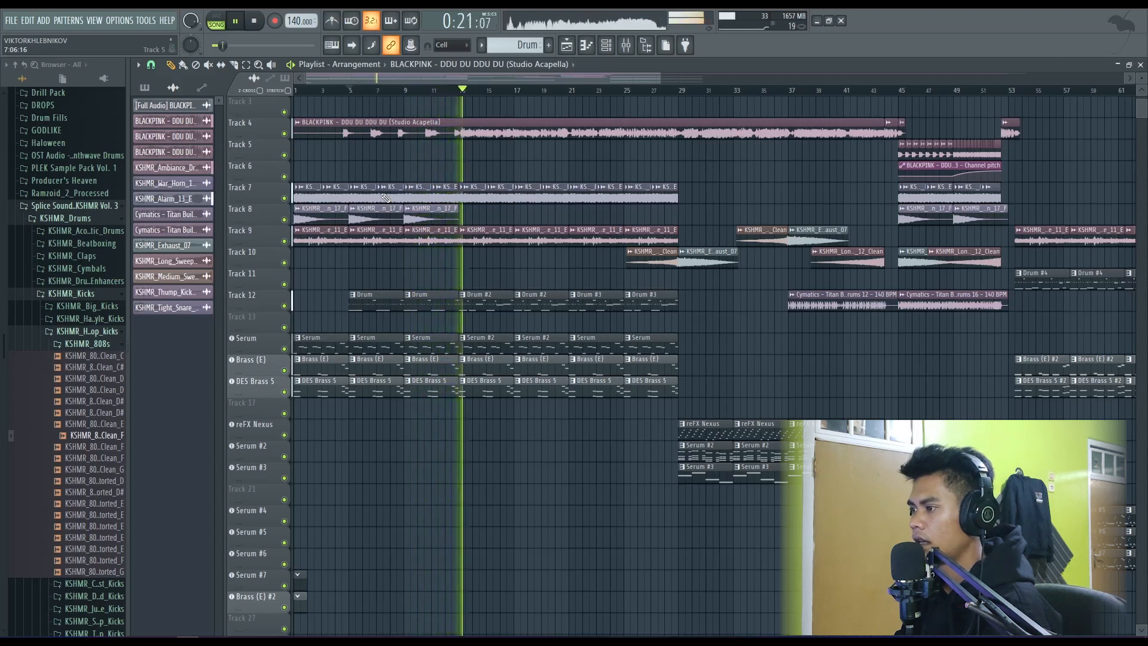
key(space)
- Review the whole arrangement and place the playback position at bar 12, then at bar 13 where Drum #2 begins
scroll(447, 267, down, 2)
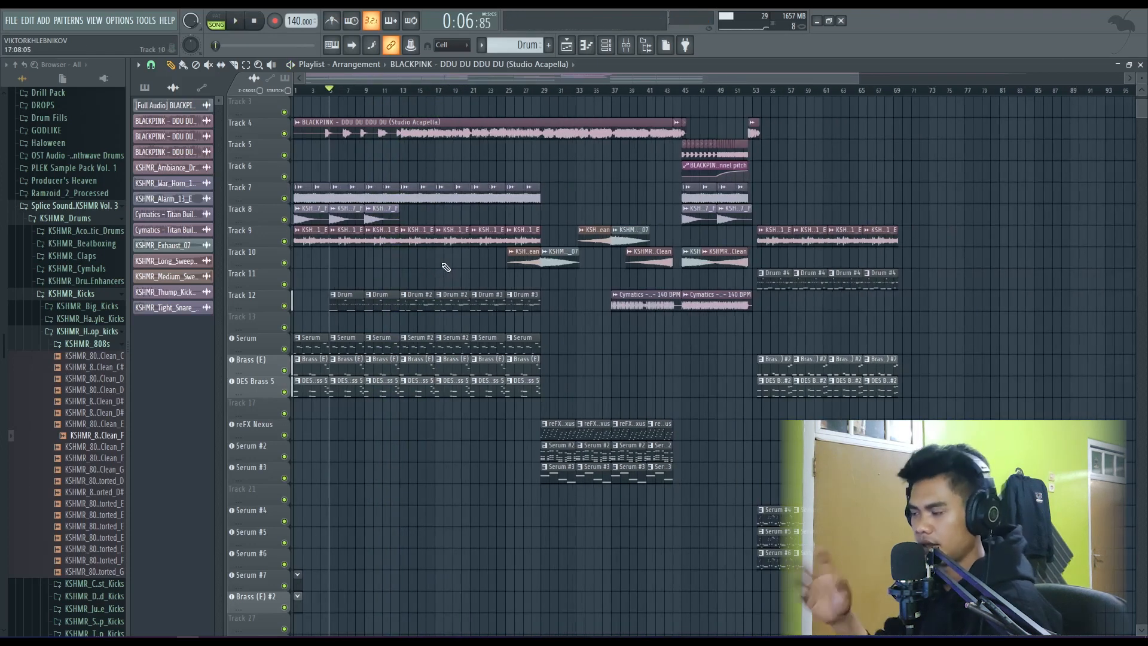
click(392, 91)
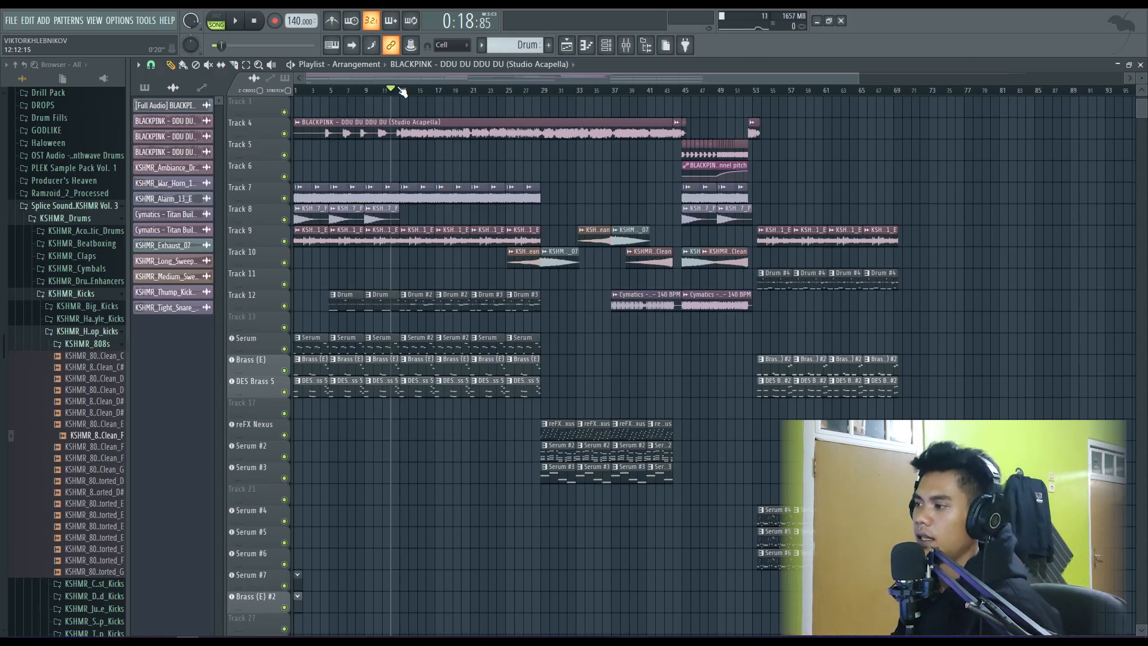
scroll(414, 243, down, 1)
scroll(414, 243, up, 1)
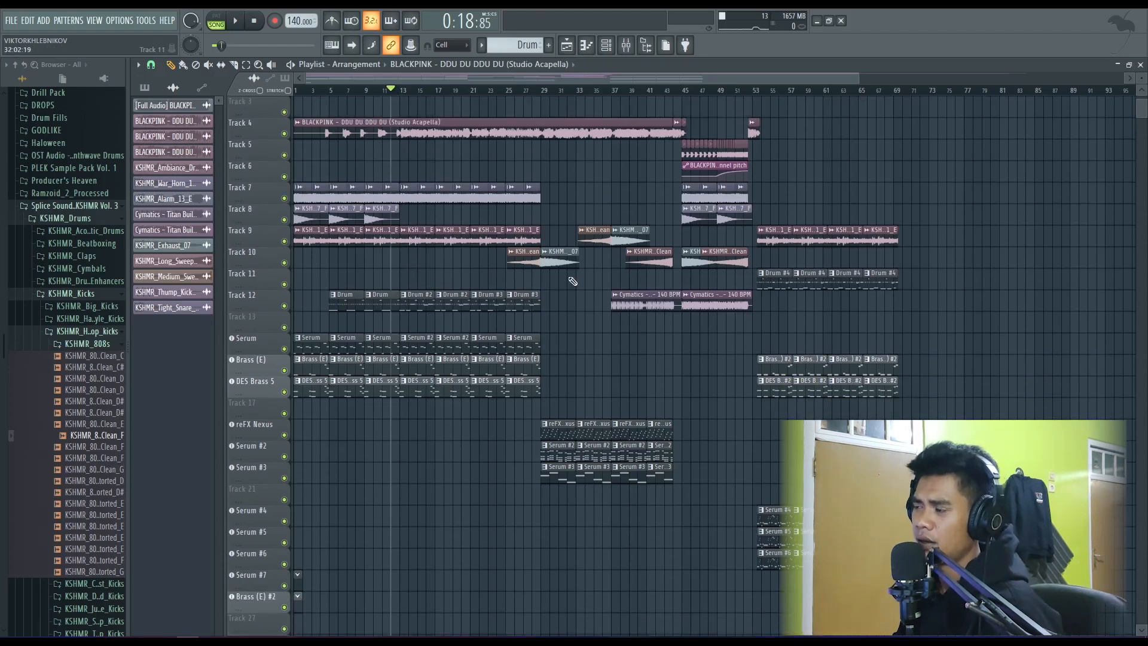
click(409, 91)
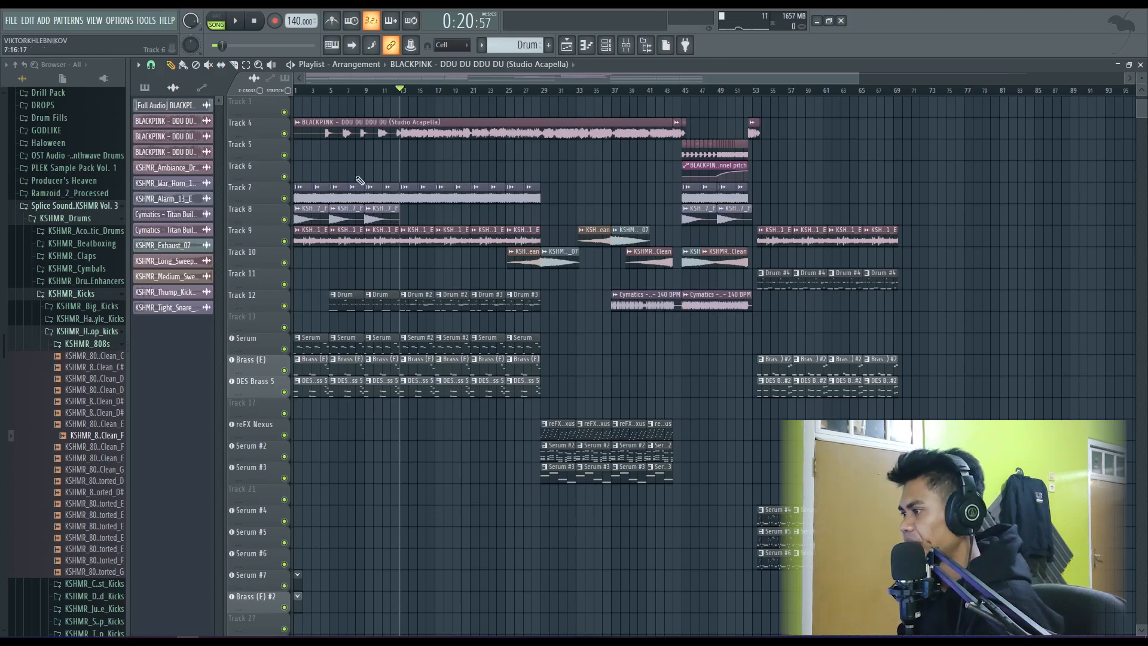
- Play the arrangement briefly from about bar 16, replay it from bar 13 where Drum #2 begins, and stop
scroll(387, 192, up, 1)
scroll(388, 193, down, 1)
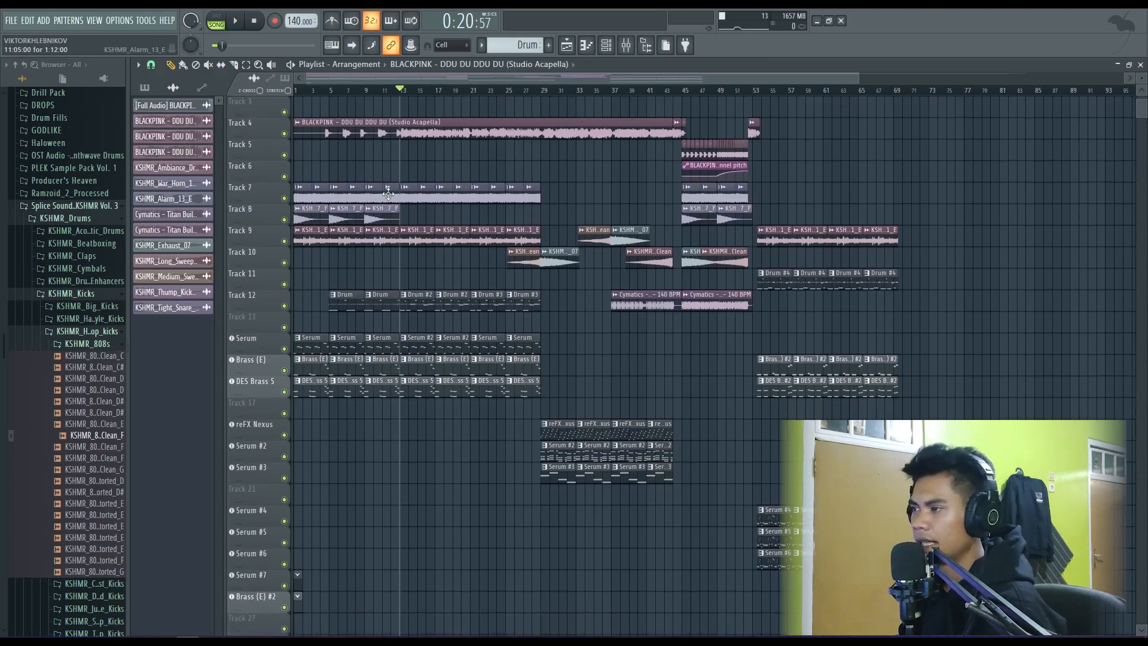
scroll(389, 194, down, 1)
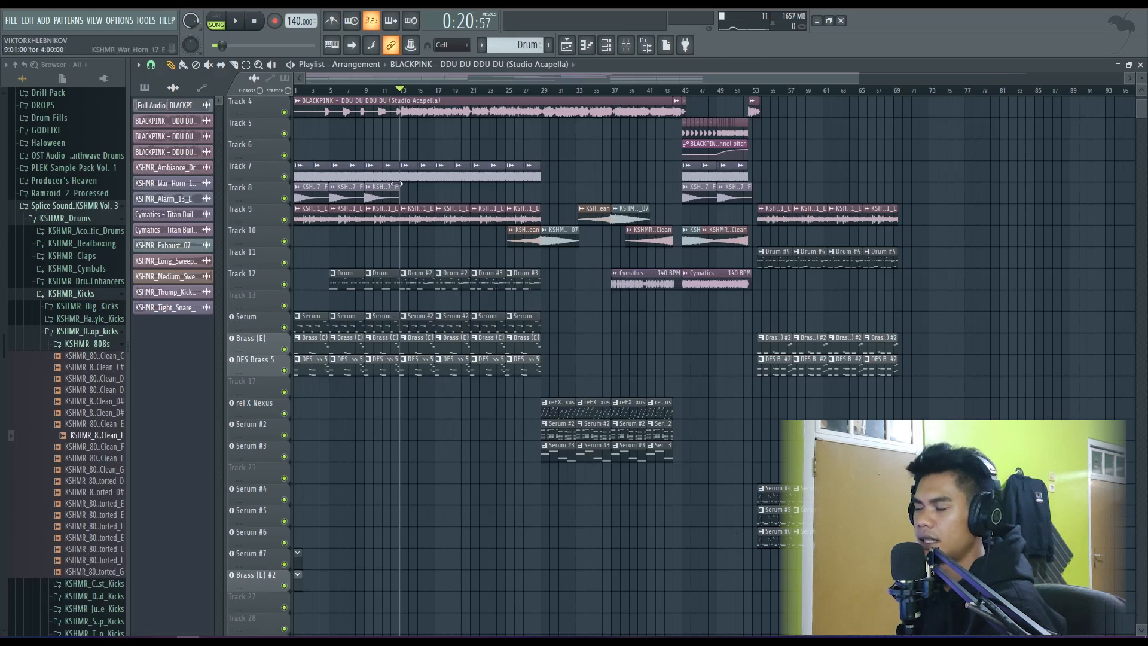
scroll(433, 285, up, 1)
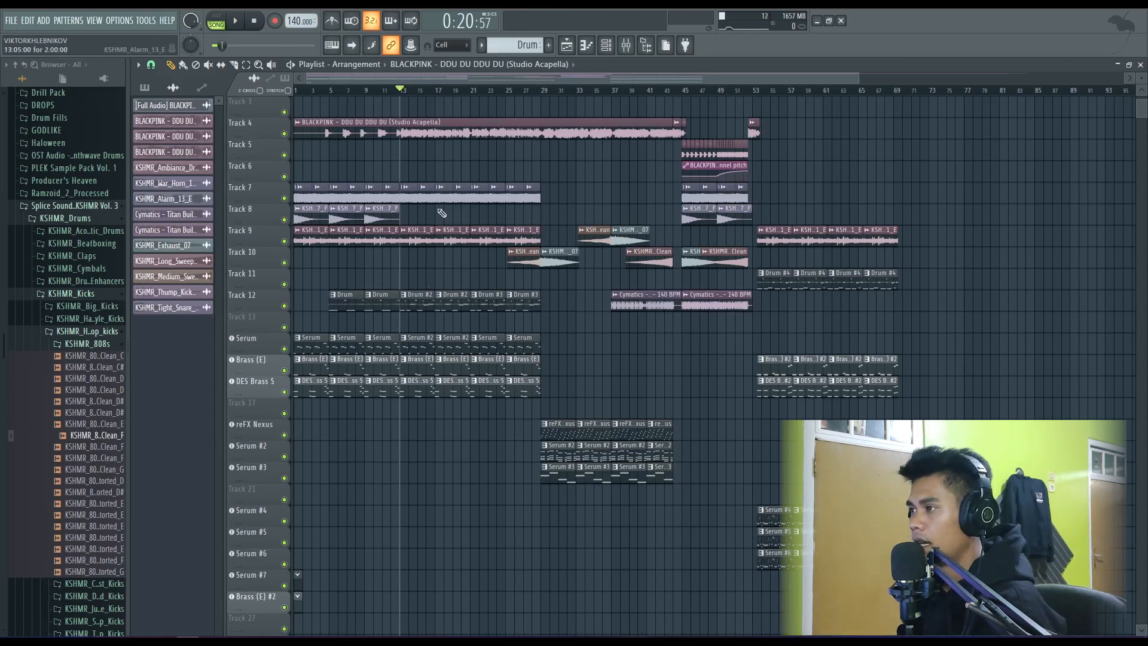
click(426, 91)
key(space)
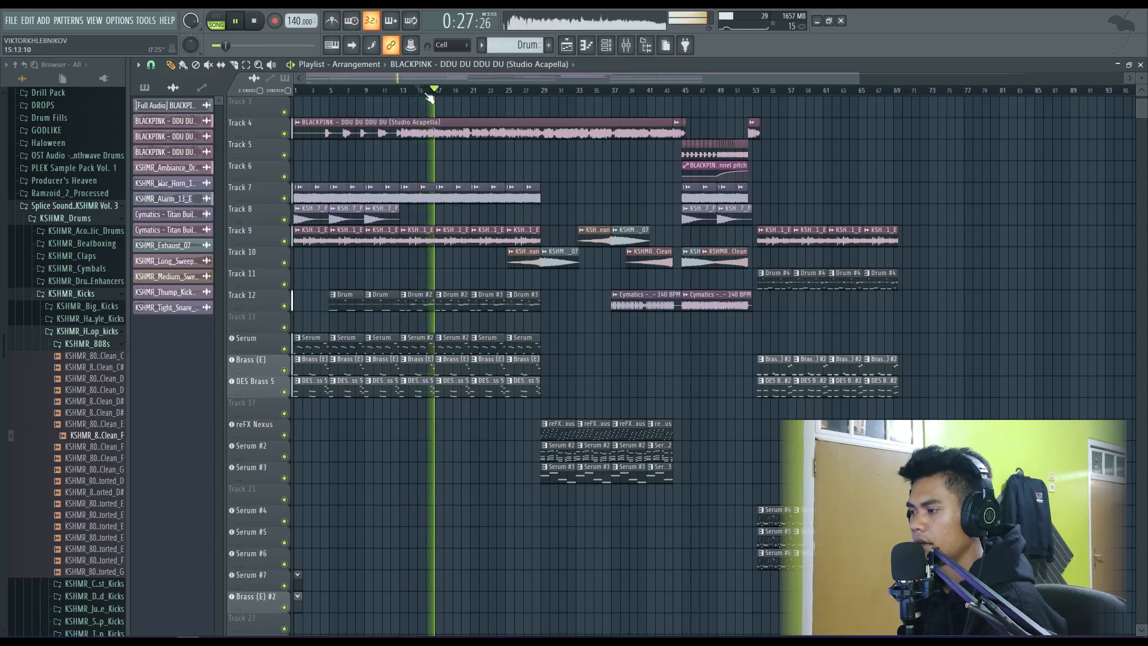
key(space)
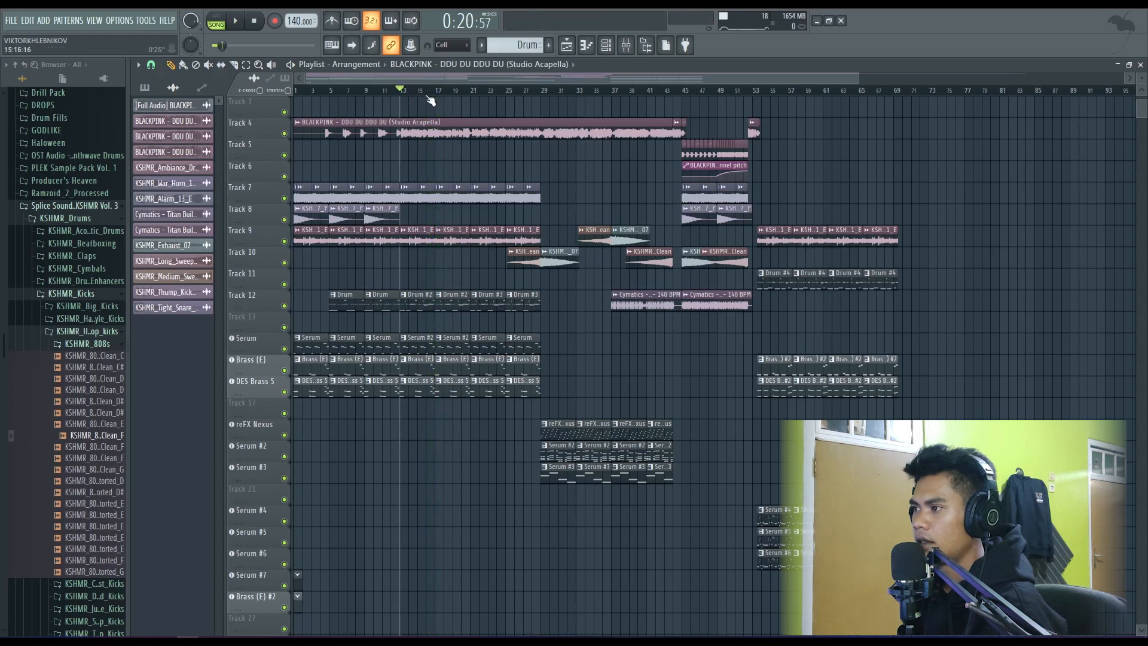
key(space)
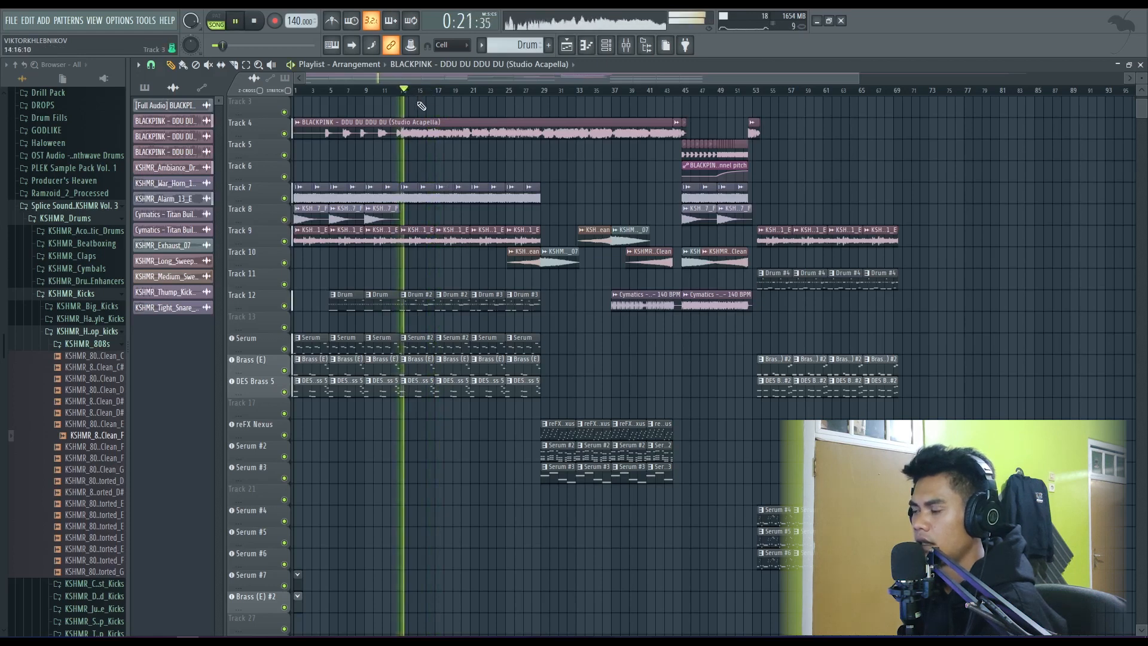
key(space)
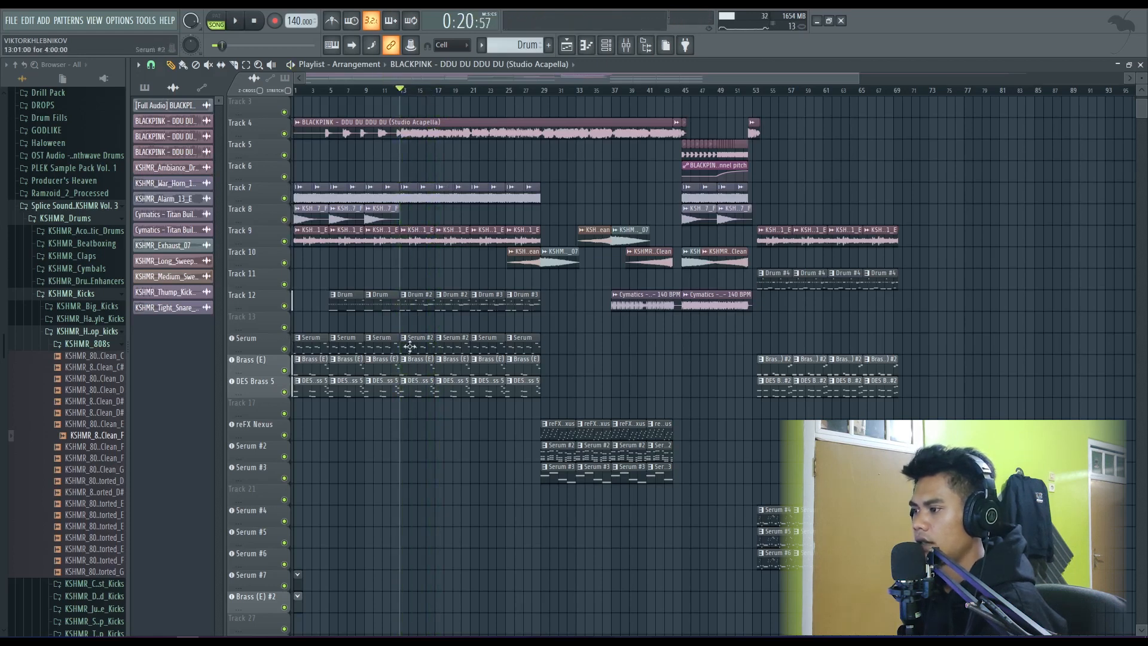
- Play the first Drum section briefly from bar 5, then stop
click(338, 91)
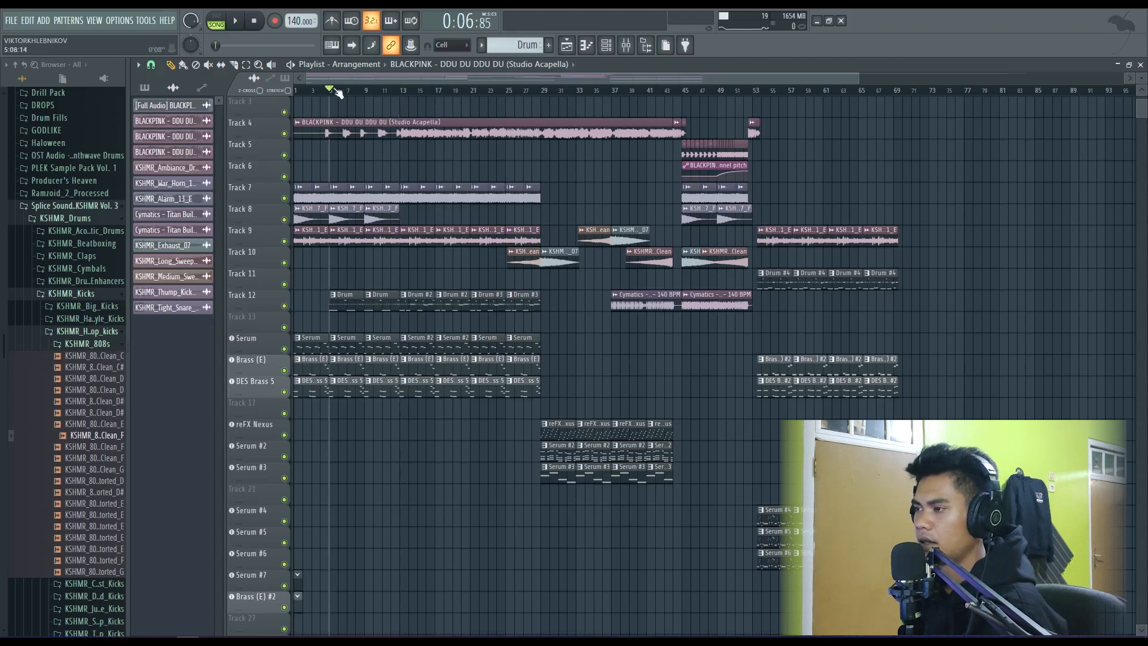
key(space)
key(space)
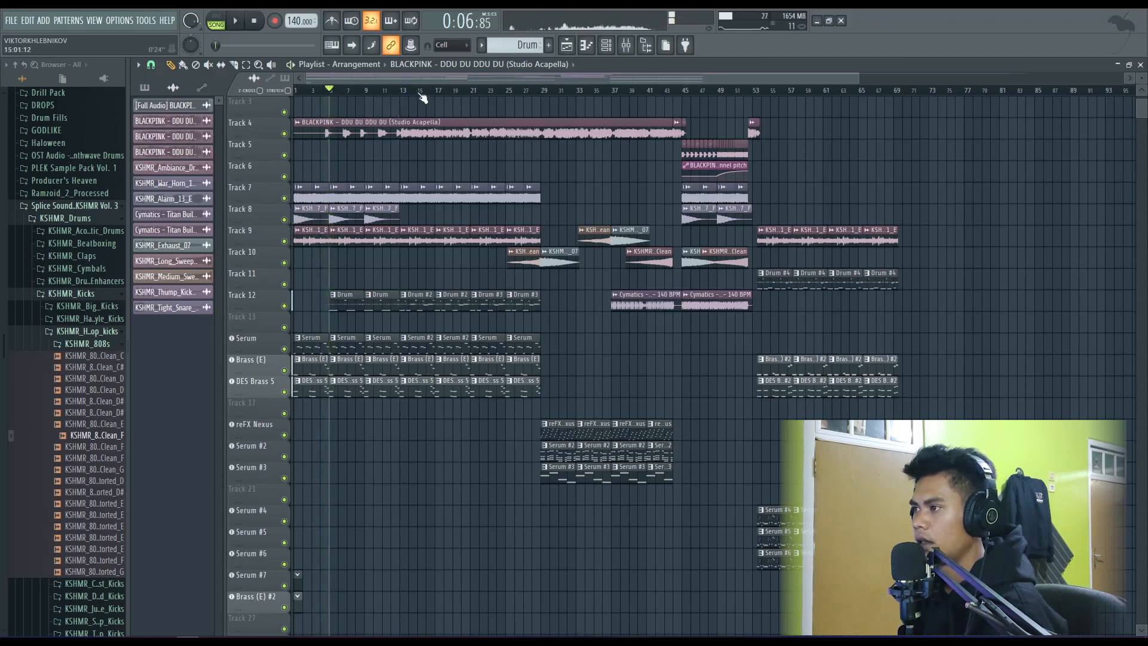
- Place the playback position at bar 15, review the Drum #2 pattern's steps in the channel rack, and close the rack
click(418, 91)
click(463, 303)
click(606, 47)
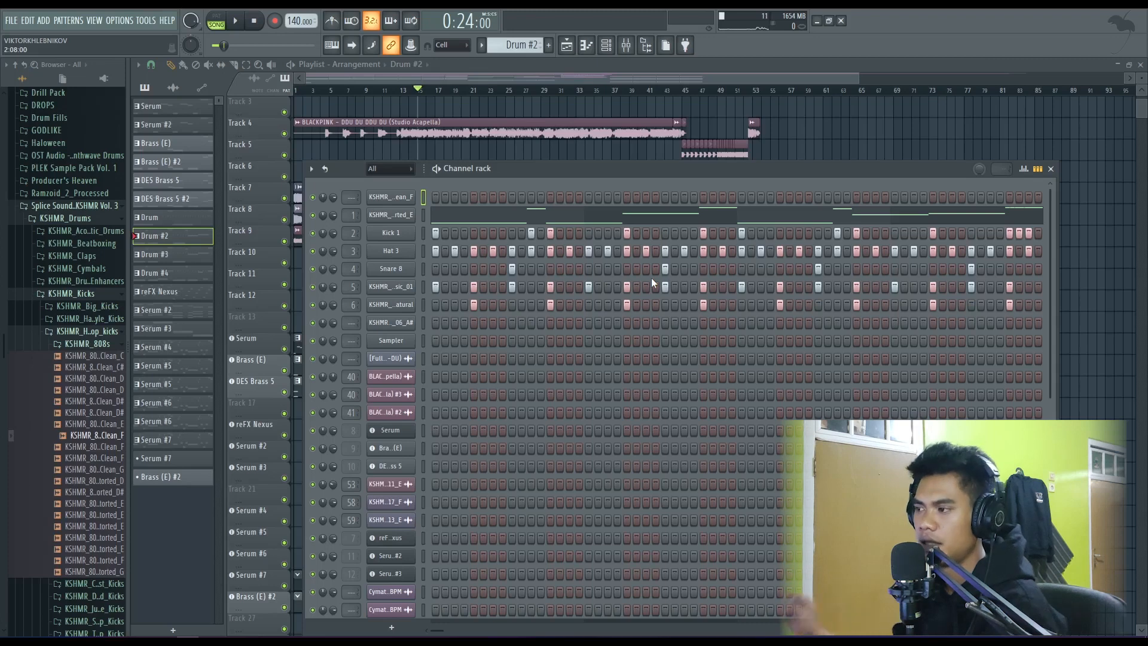
key(F6)
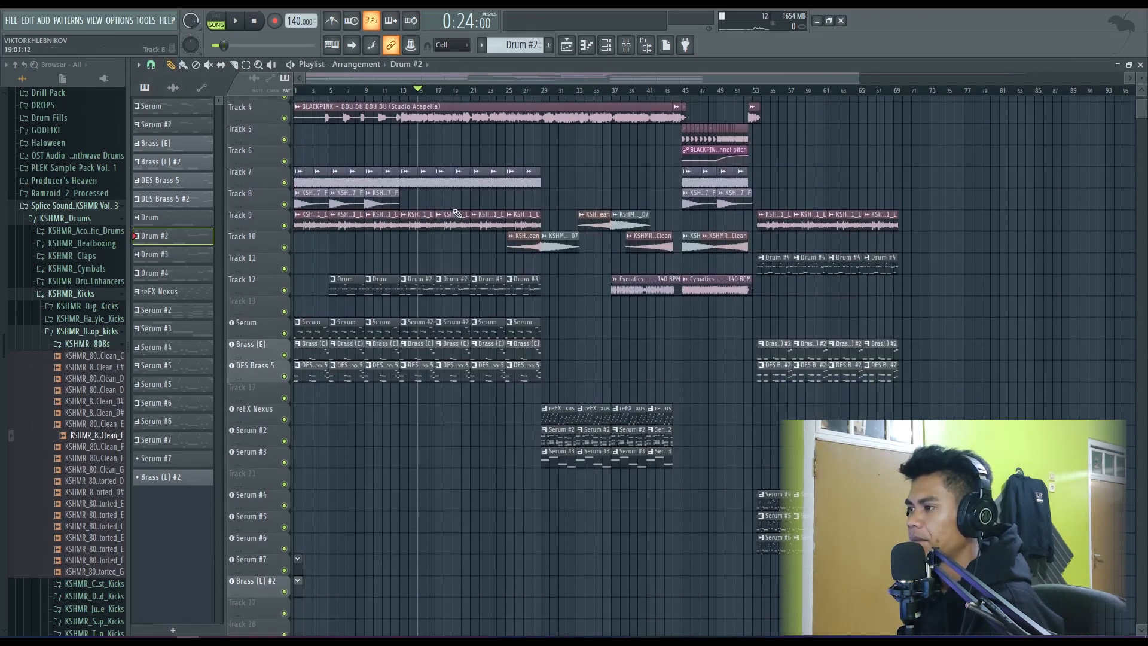
- Place the playback position at bar 29 where the reFX Nexus section begins, play it briefly, and stop
scroll(473, 220, down, 4)
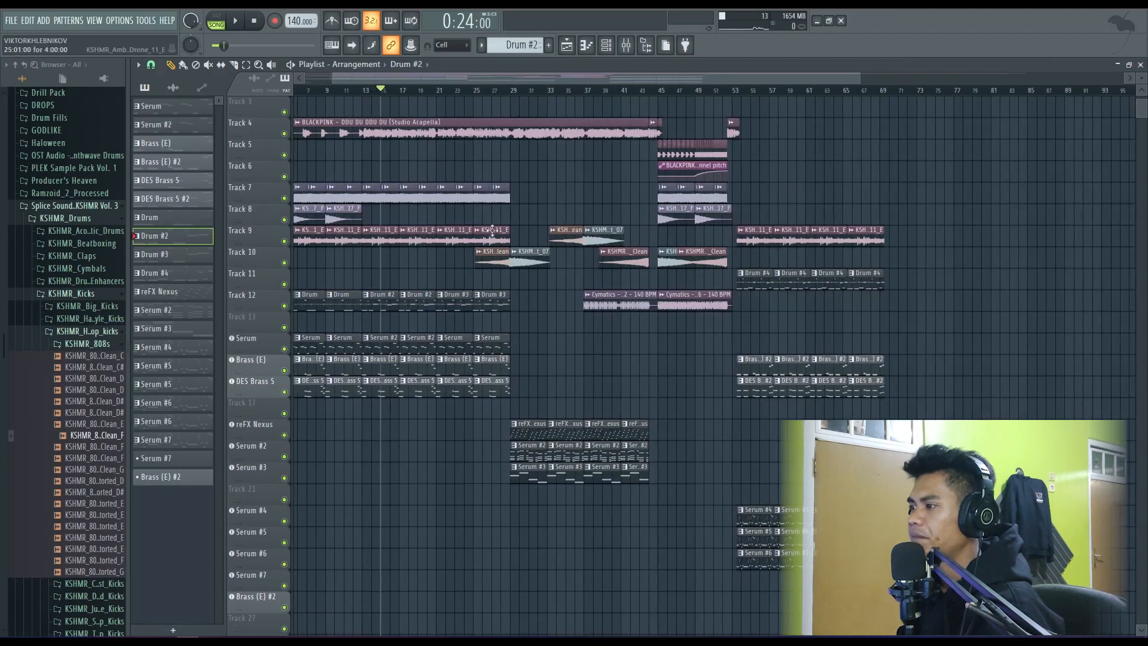
scroll(486, 131, down, 1)
click(489, 95)
click(518, 94)
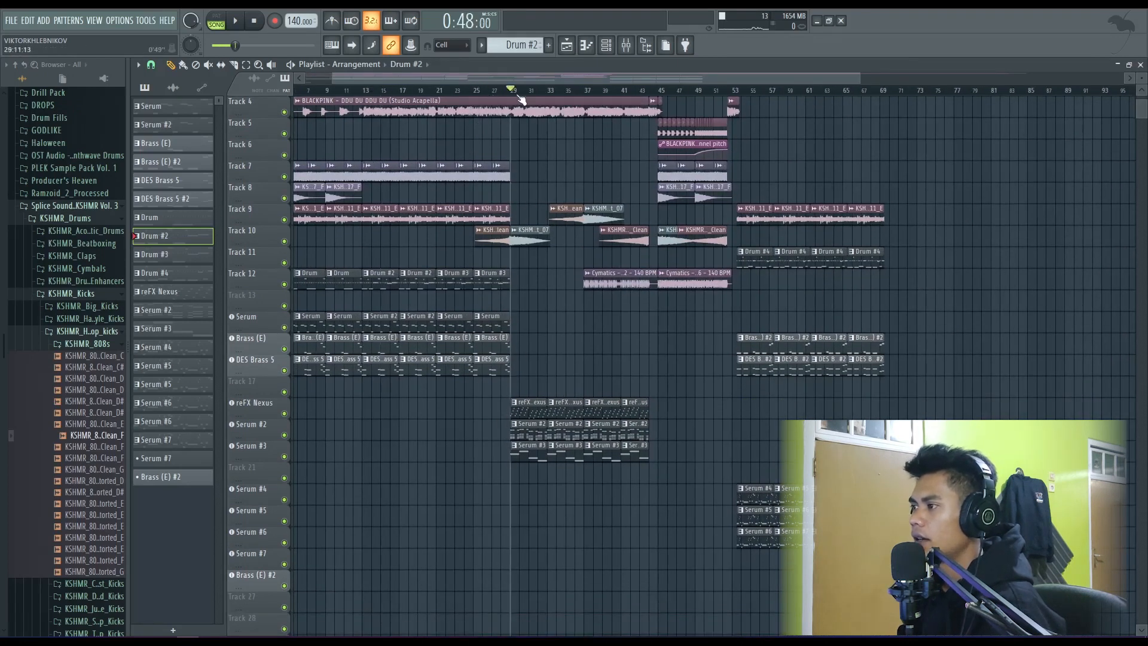
key(space)
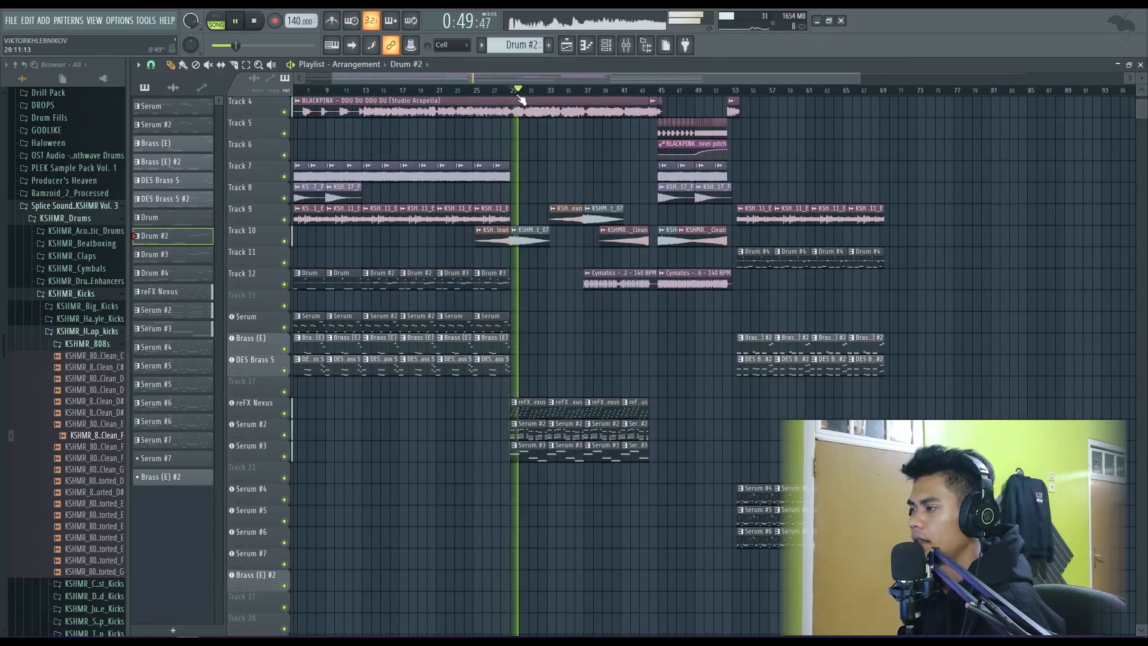
key(space)
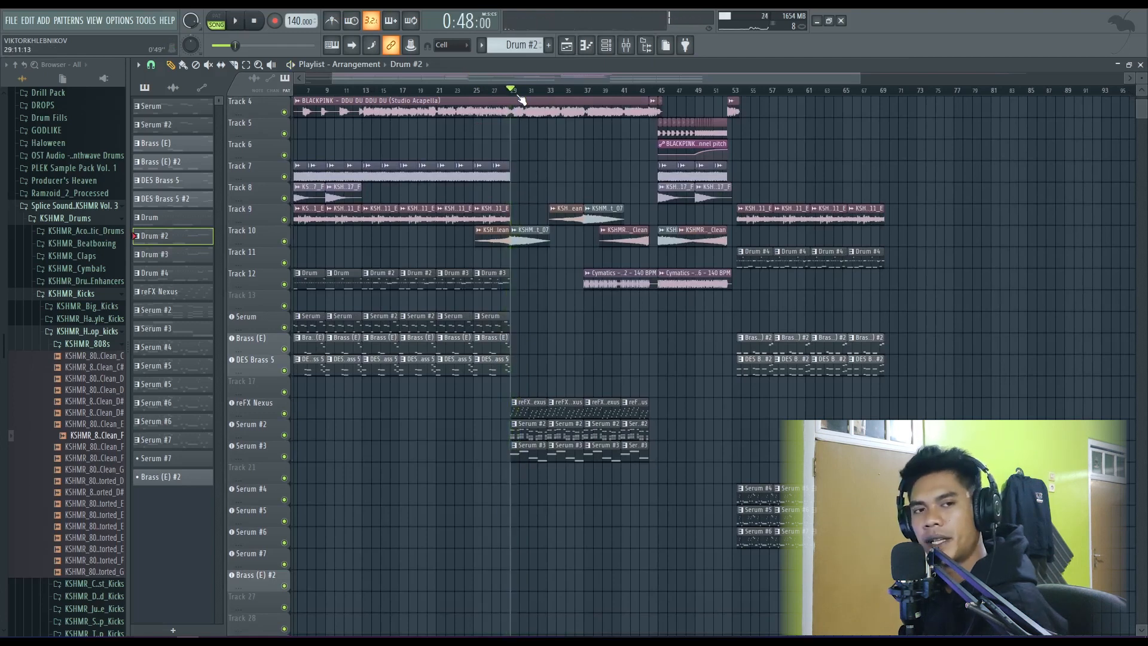
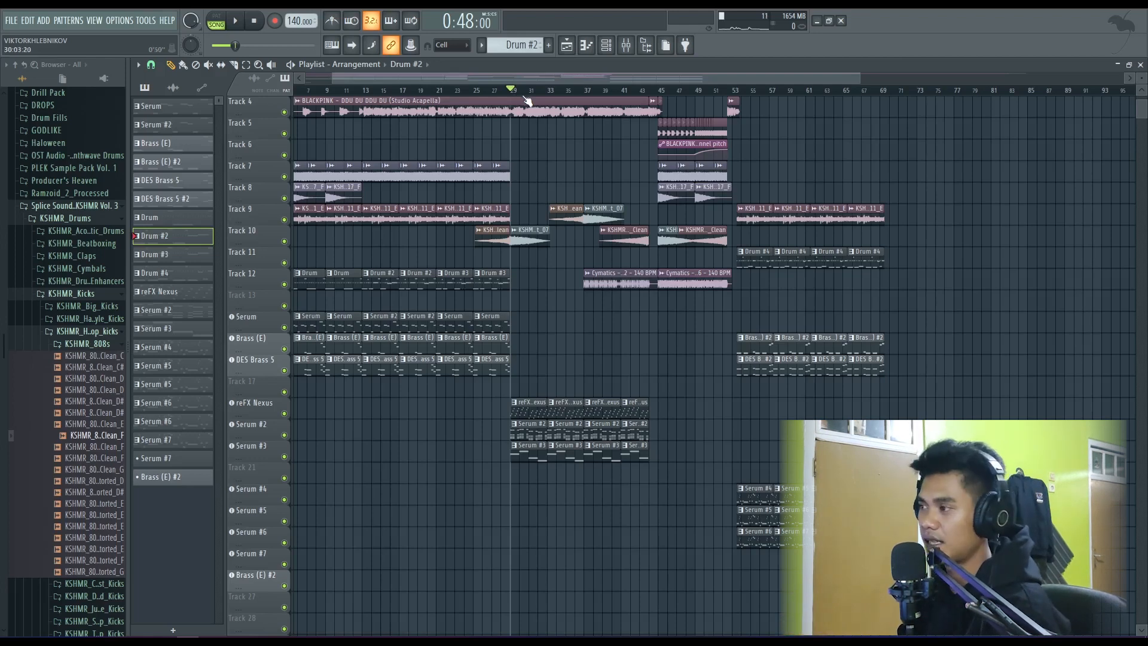
- Examine the arrangement around bar 29, from the acapella track down to the reFX Nexus and Serum tracks
scroll(502, 175, up, 1)
scroll(505, 197, up, 4)
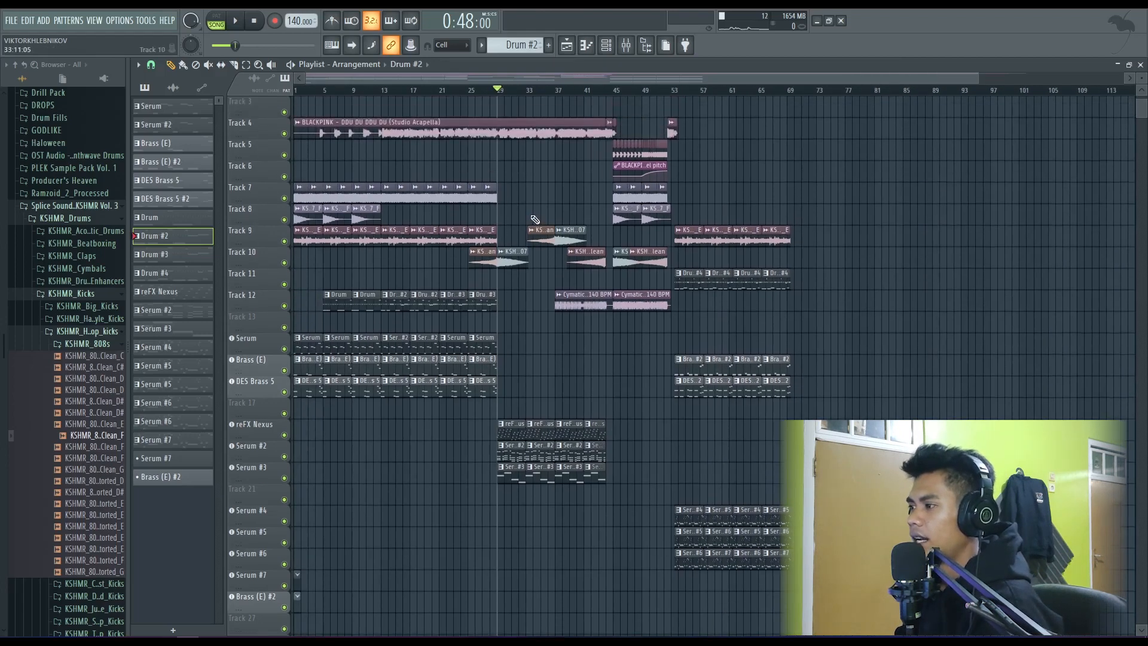
scroll(508, 222, up, 3)
scroll(506, 233, down, 3)
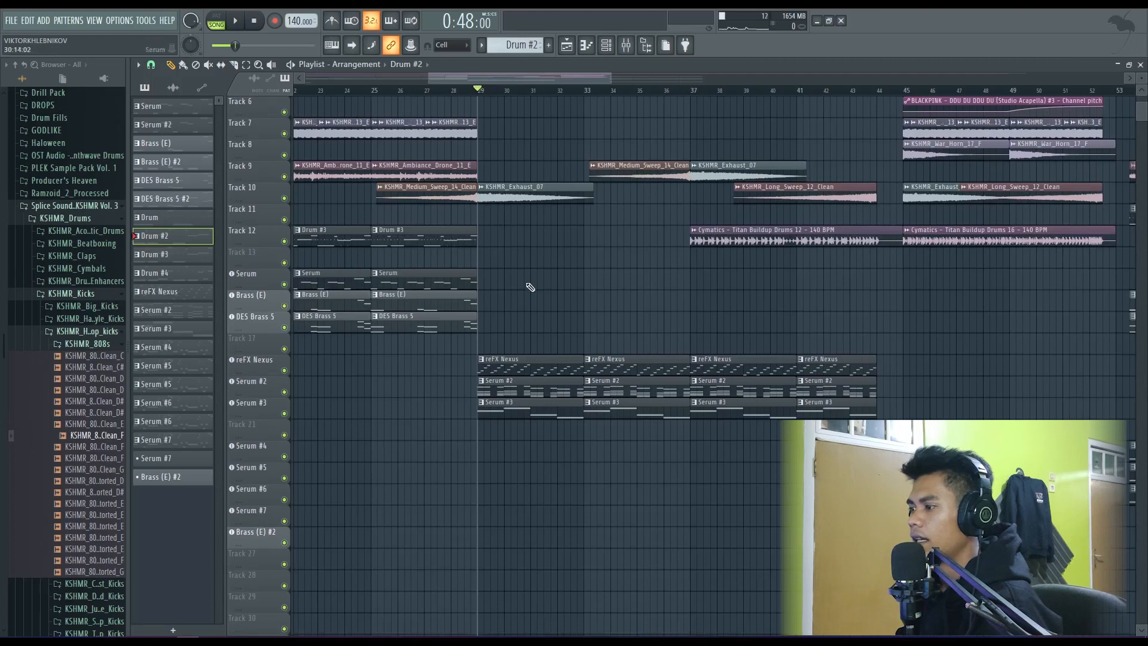
scroll(529, 285, down, 2)
scroll(529, 284, up, 7)
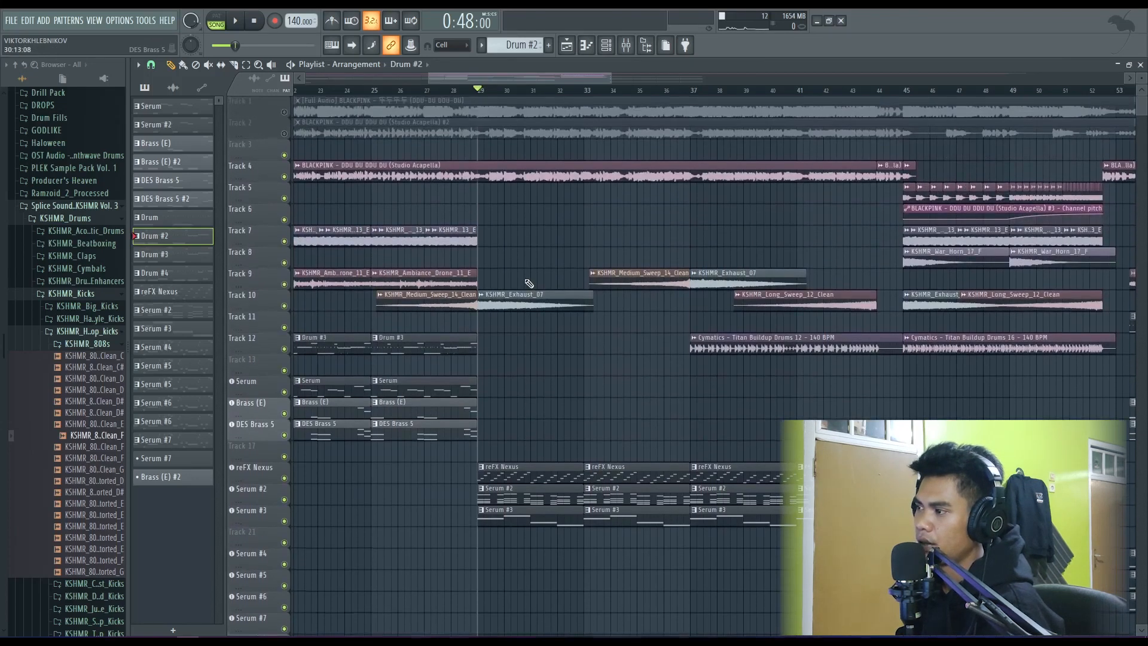
scroll(522, 221, down, 2)
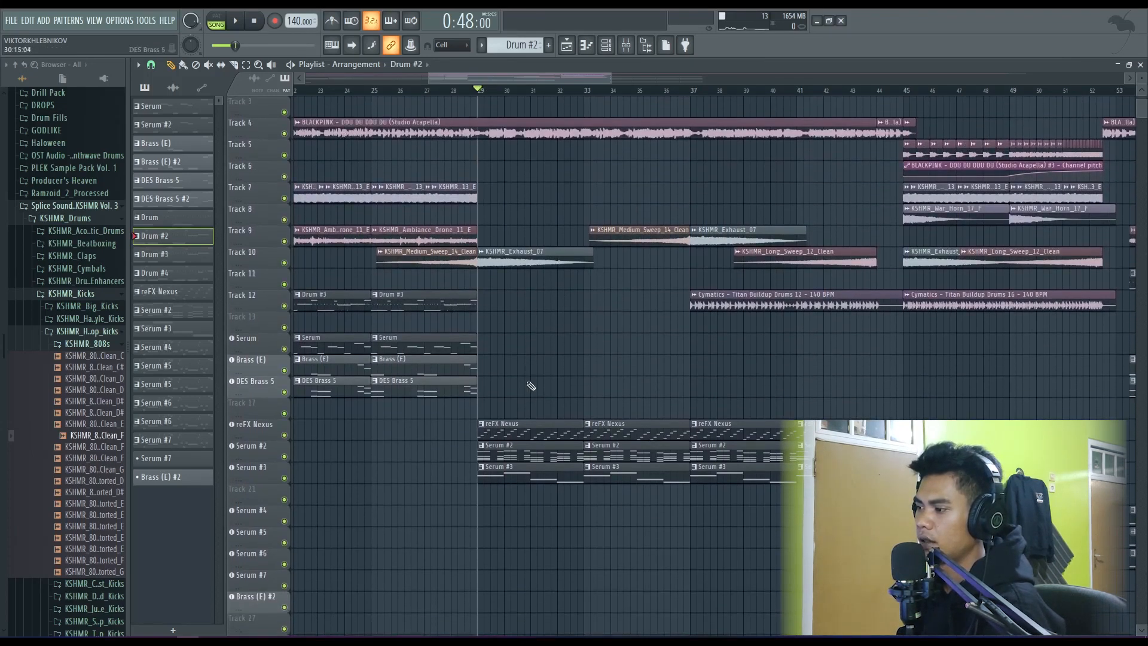
scroll(509, 418, down, 1)
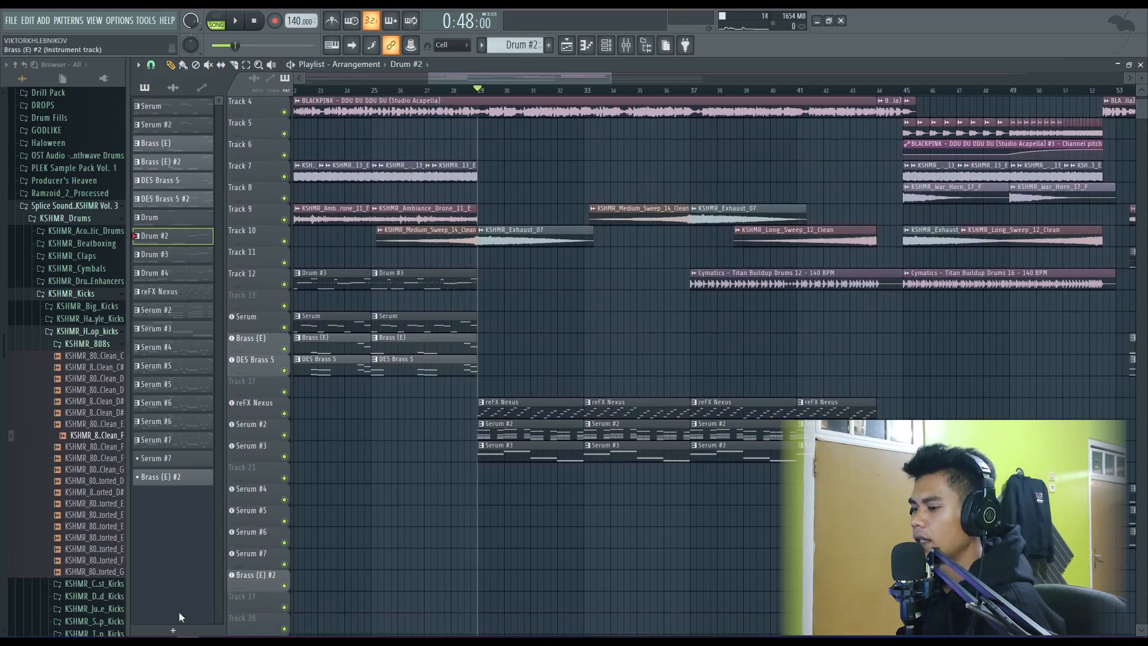
- Bring up the song's Chordify chords page in the browser, and return to the FL Studio playlist
click(216, 610)
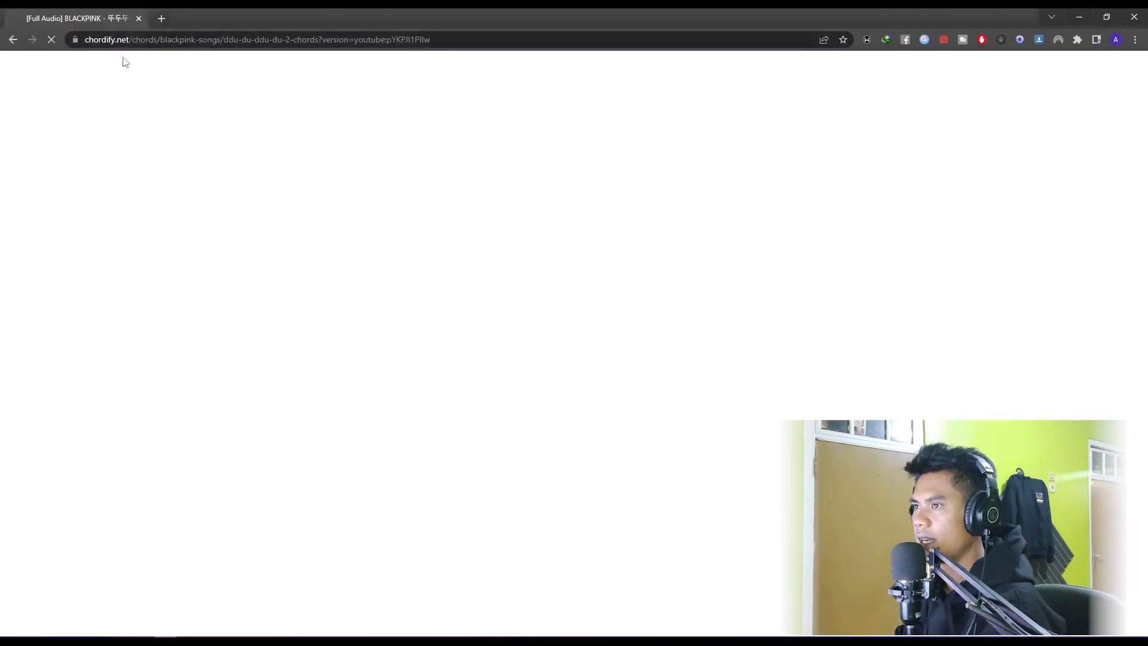
click(1079, 16)
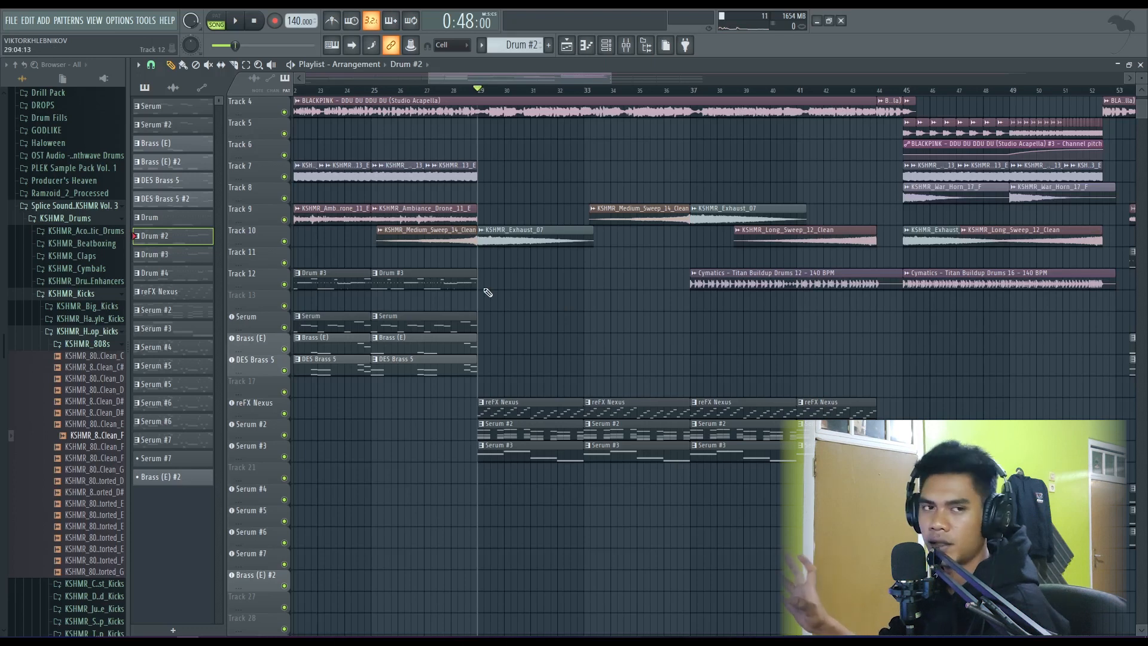
- Solo Track 10, play its sweep from bar 25 and the transition into bar 29, stop, and unsolo the track
scroll(569, 274, down, 2)
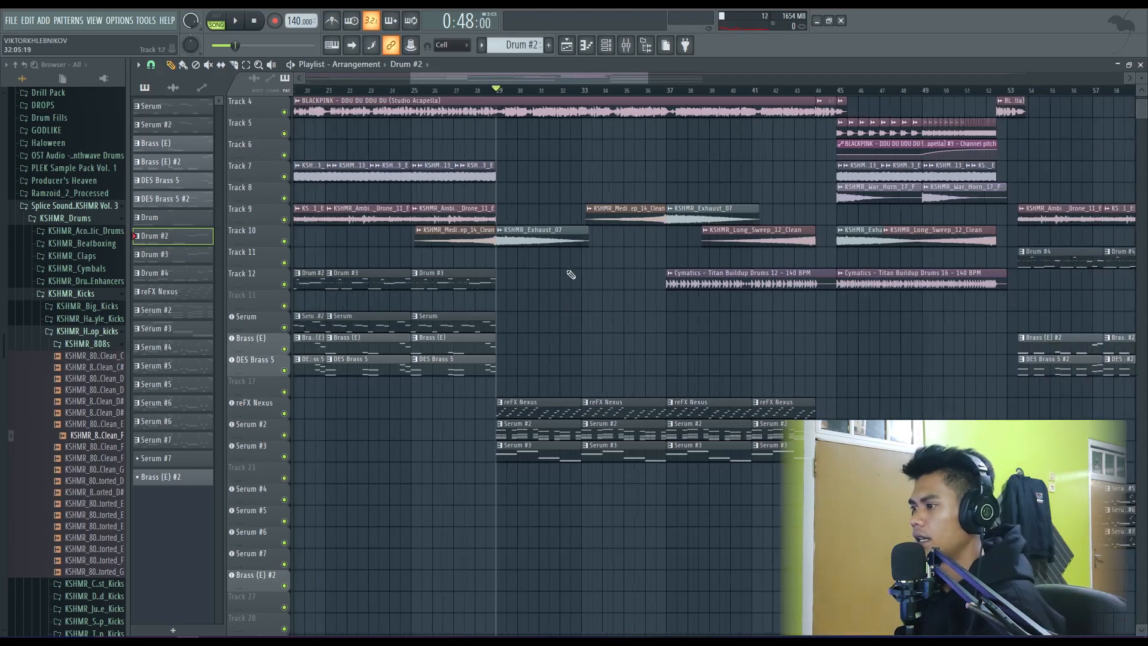
click(284, 241)
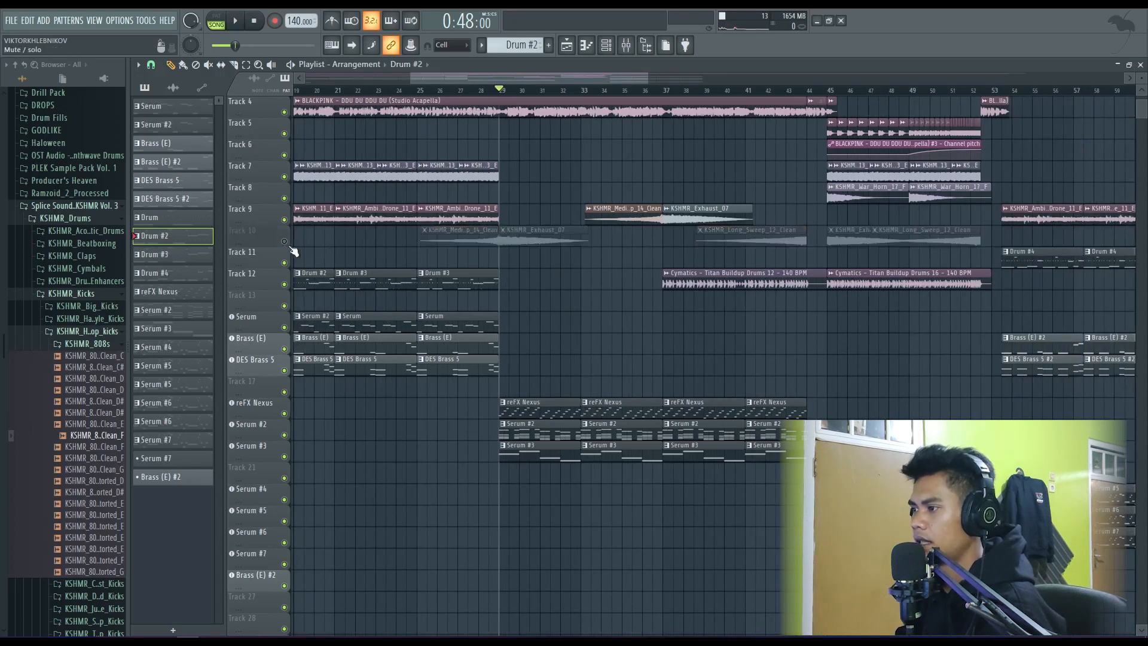
right_click(285, 242)
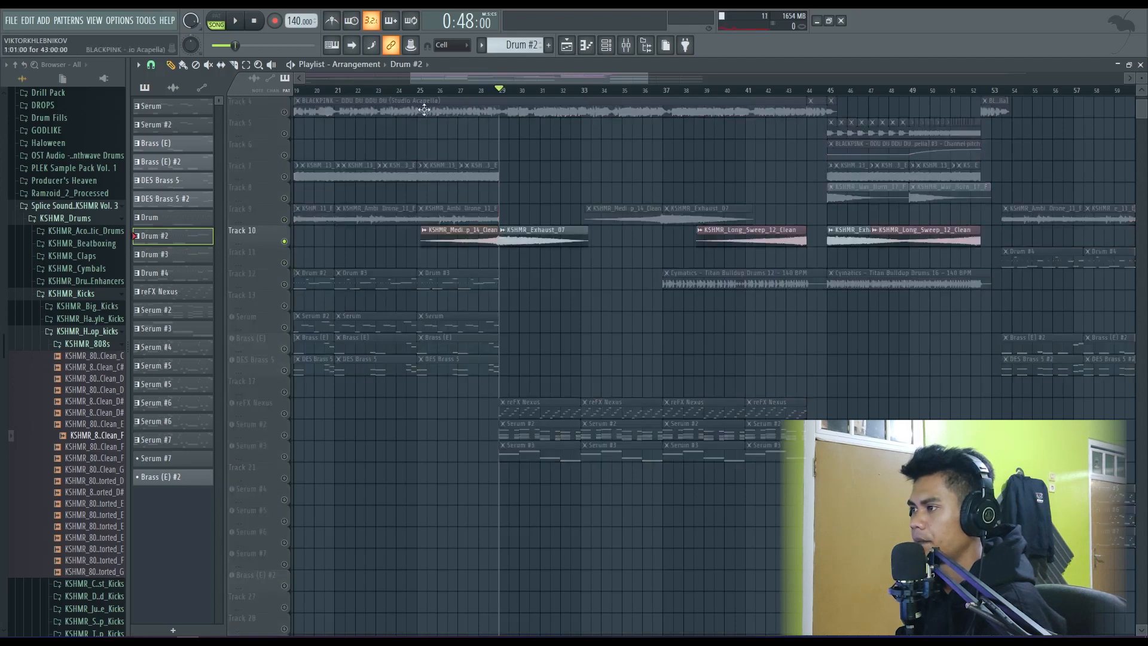
click(425, 90)
key(space)
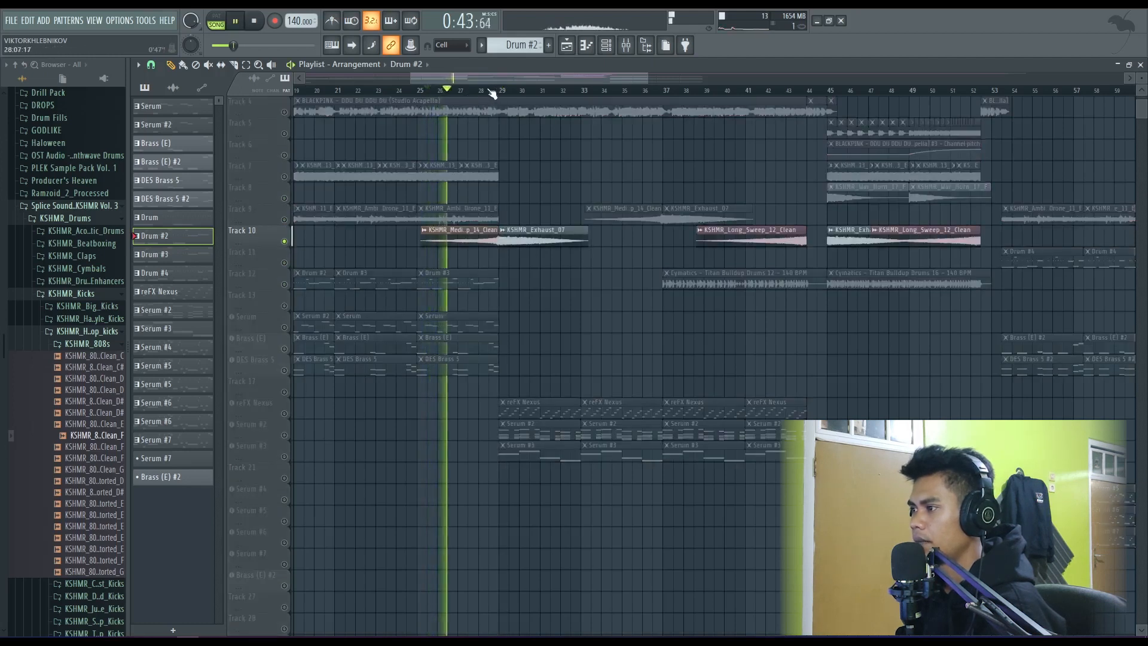
click(489, 90)
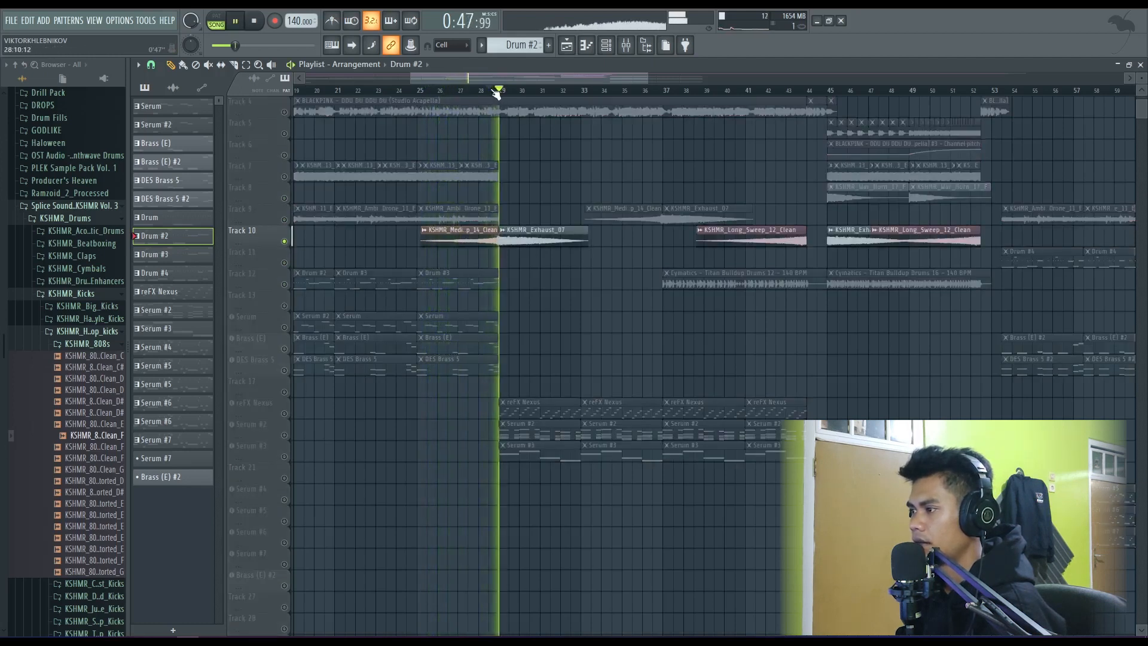
key(space)
right_click(284, 242)
- Play the full mix across the transition into bar 29, and stop
scroll(460, 277, down, 1)
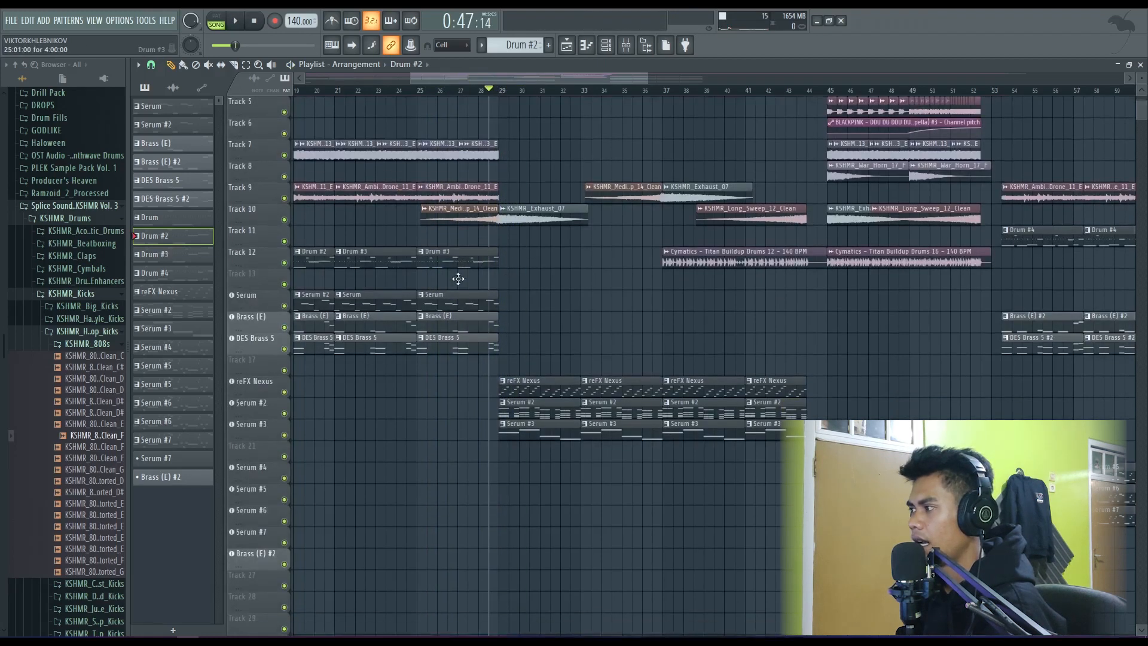
scroll(461, 281, up, 2)
scroll(463, 283, down, 1)
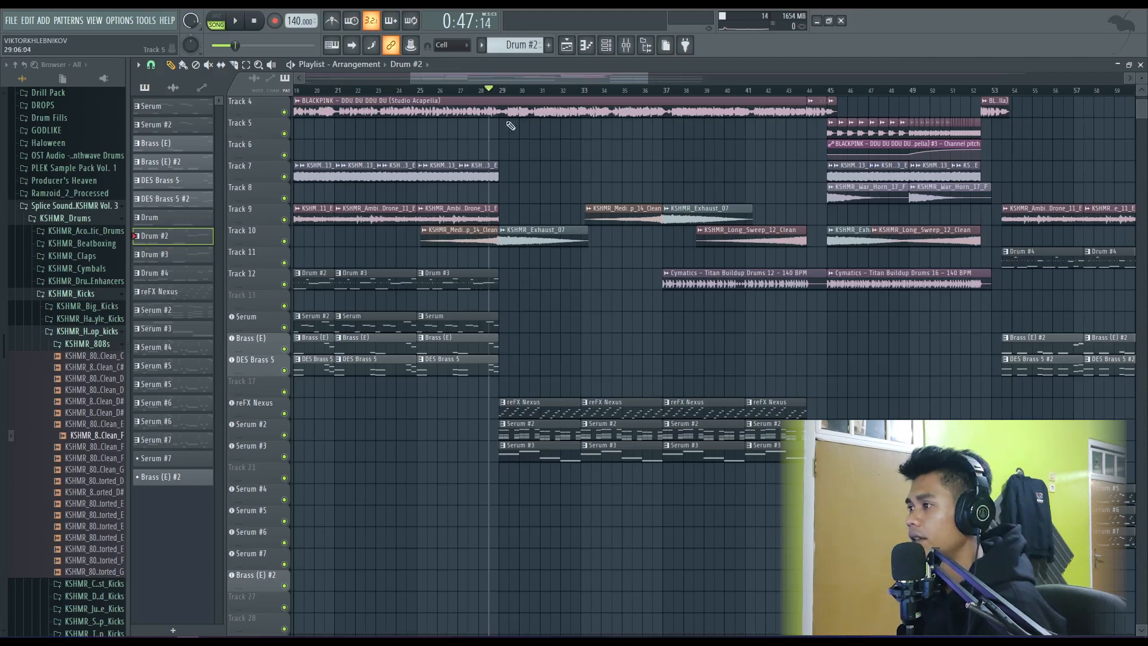
key(space)
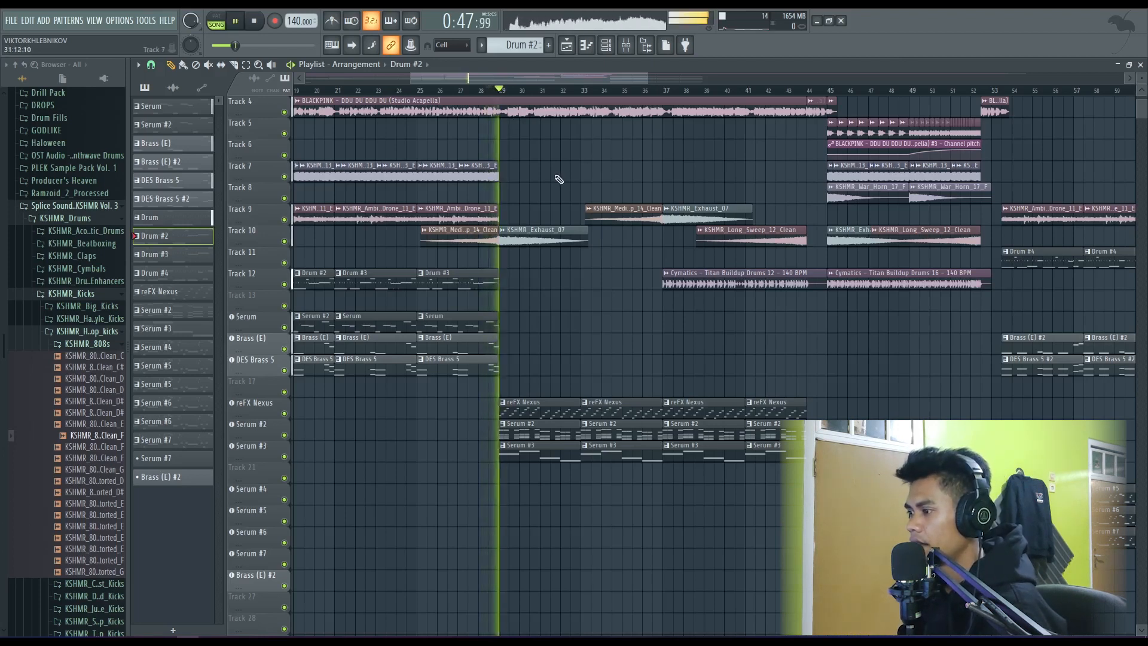
key(space)
- Open the Serum #2 pattern's chords in the piano roll, play them, and return to the playlist
double_click(529, 435)
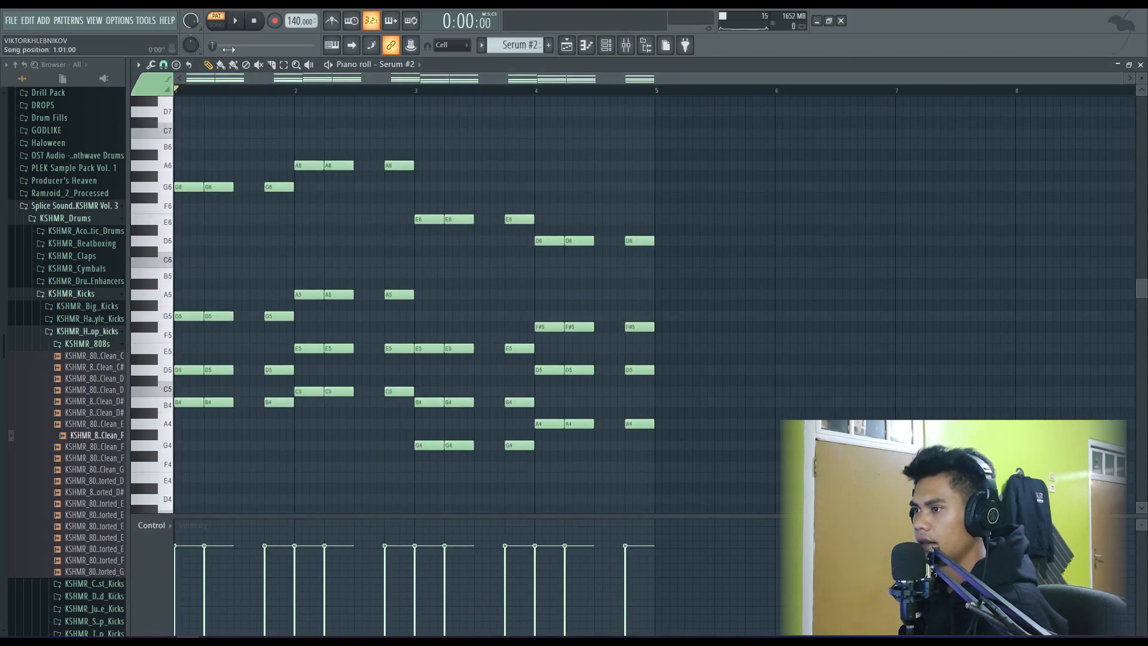
key(space)
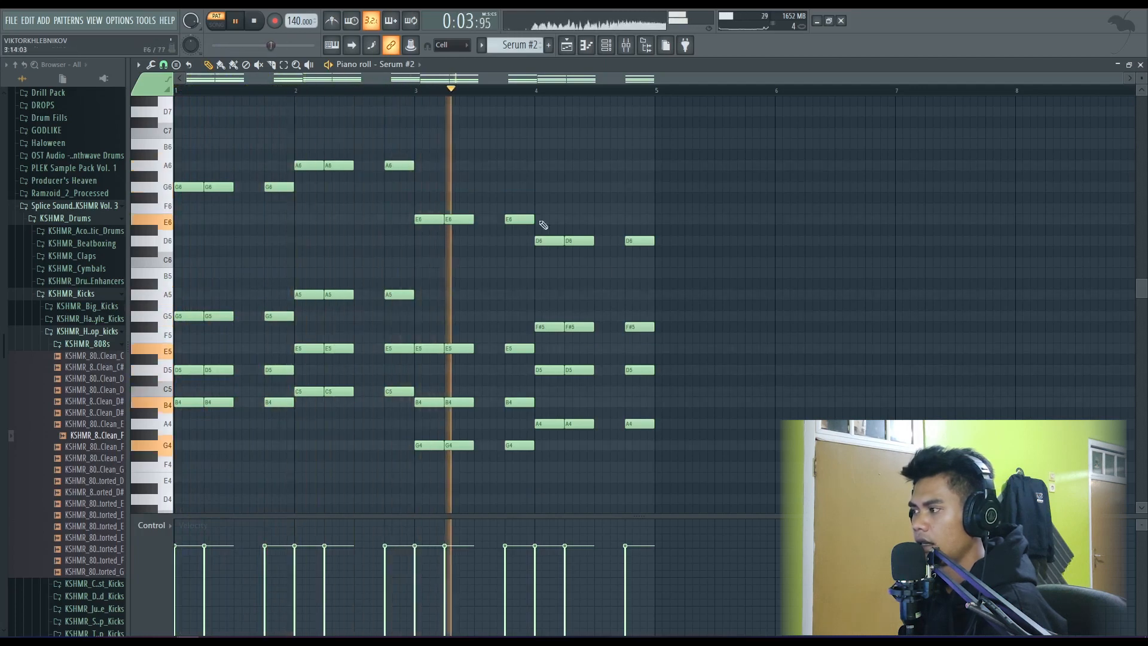
key(space)
click(1141, 65)
key(F6)
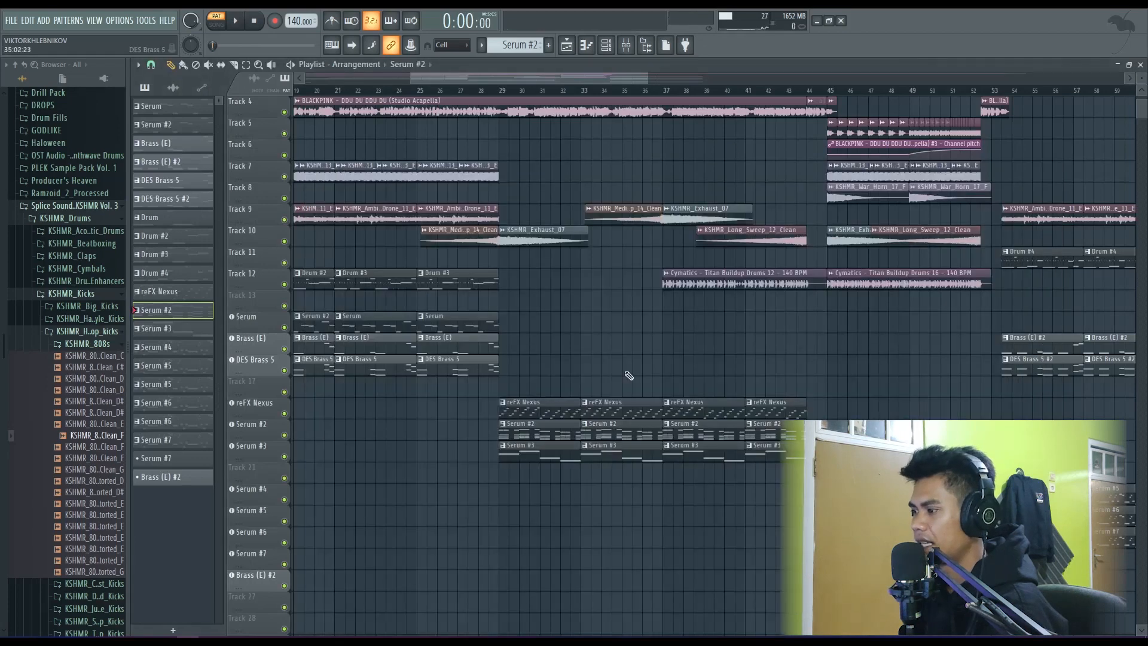
- Open the Serum #3 pattern in the piano roll, play its bass notes, and stop
double_click(530, 458)
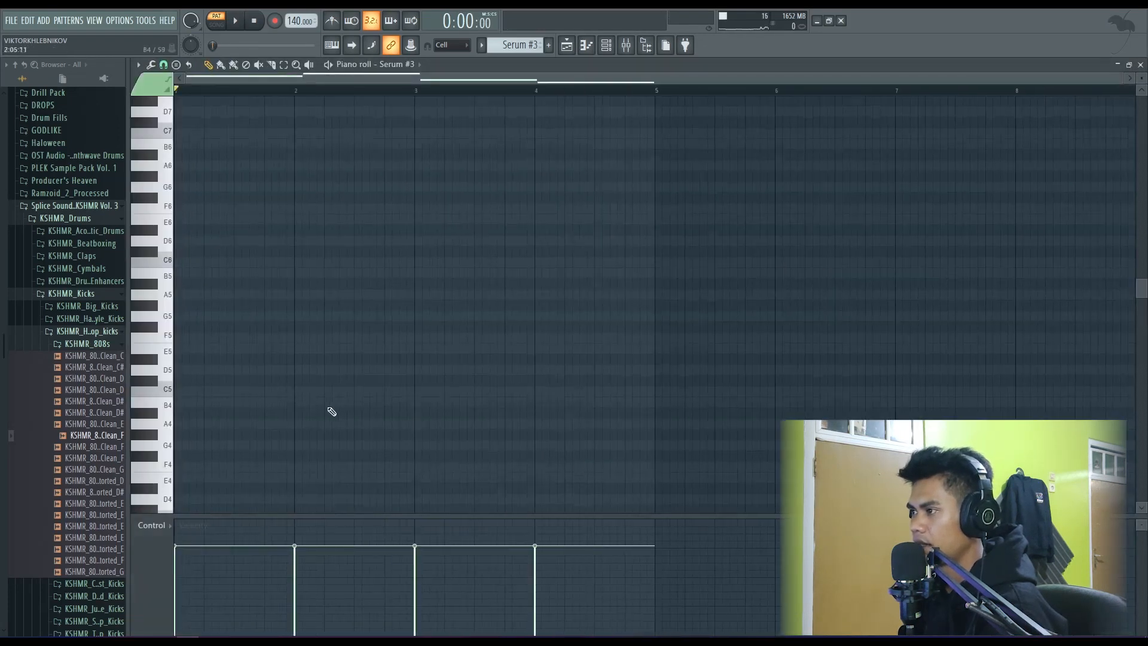
scroll(329, 410, up, 3)
scroll(328, 410, down, 8)
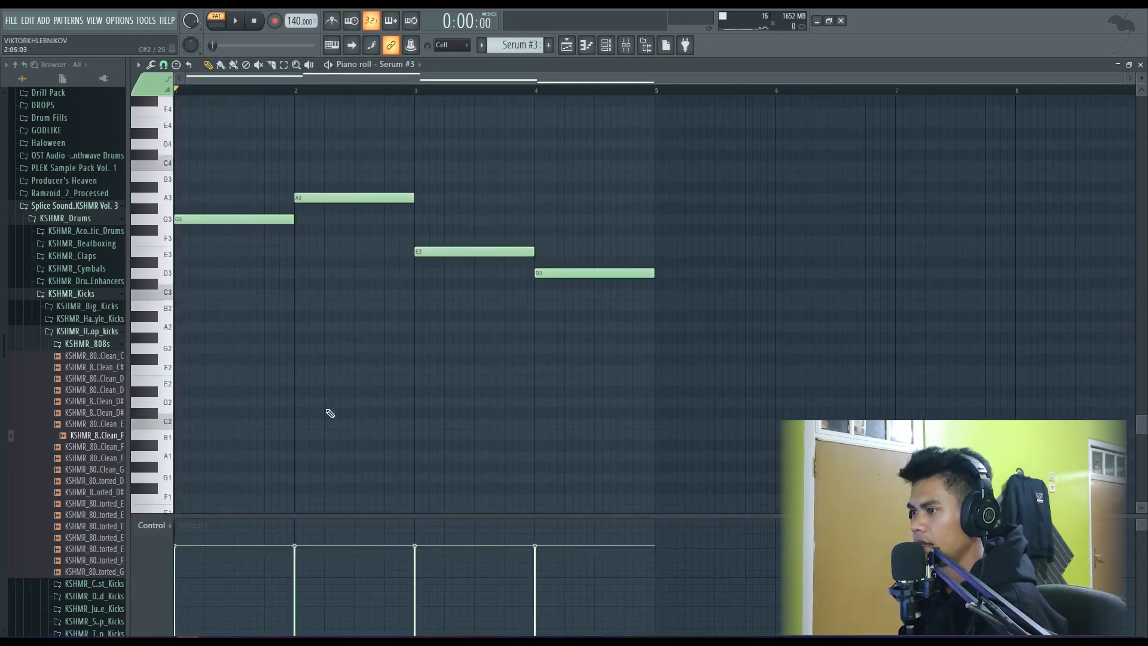
key(space)
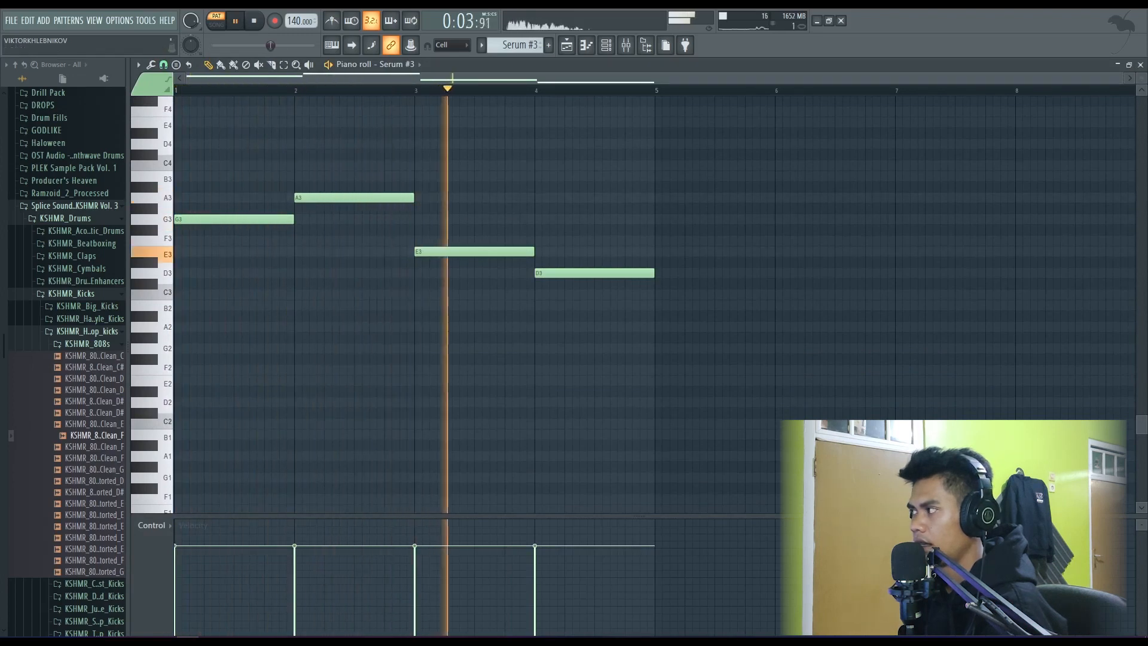
key(space)
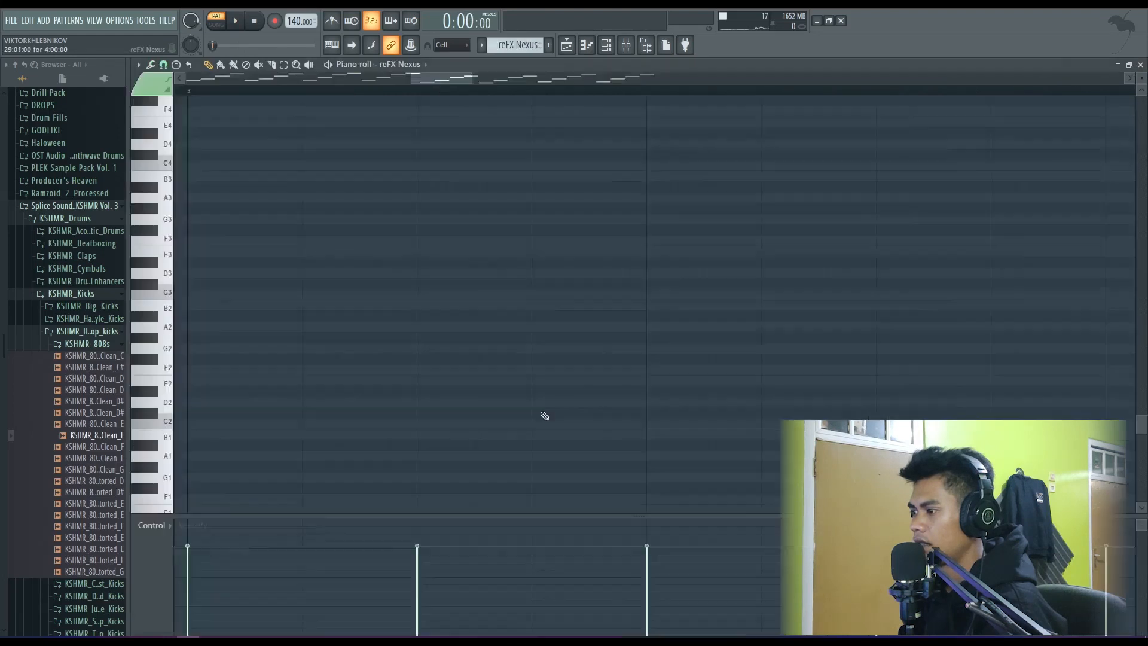
- Review and play the reFX Nexus arpeggio notes in the piano roll, and return to the playlist
scroll(398, 394, up, 10)
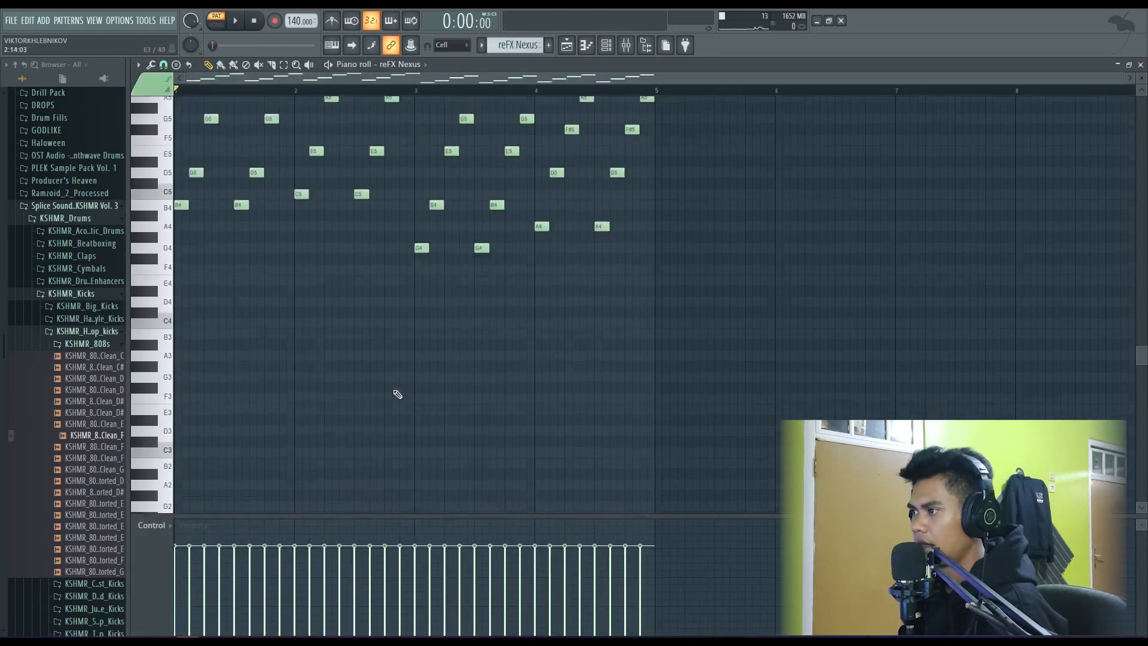
key(space)
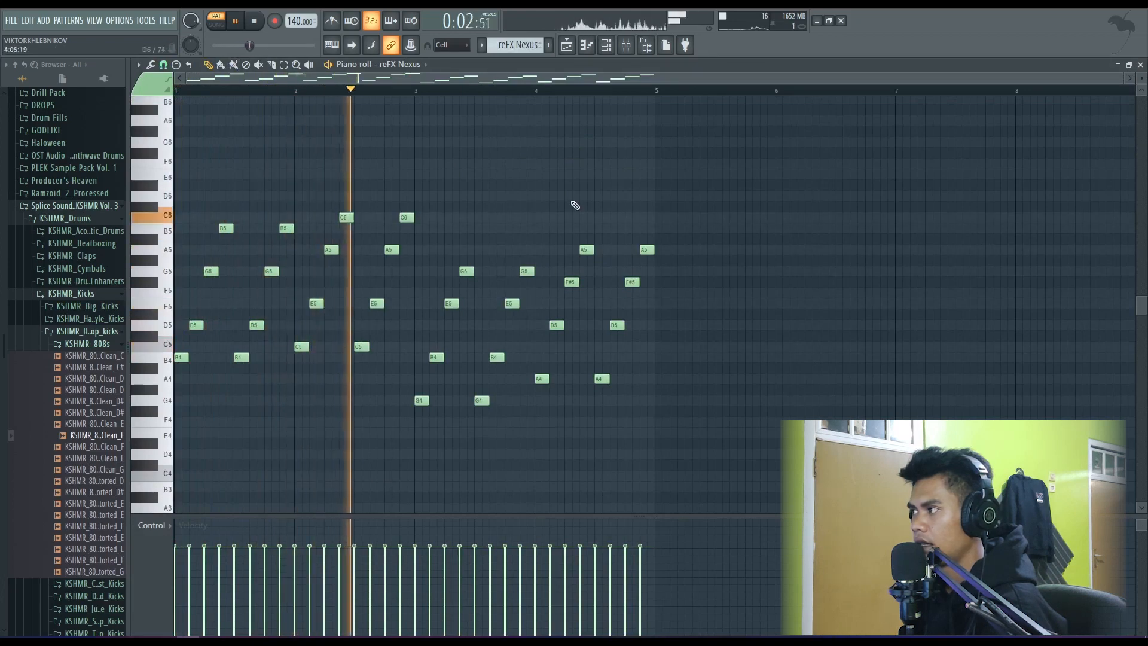
key(space)
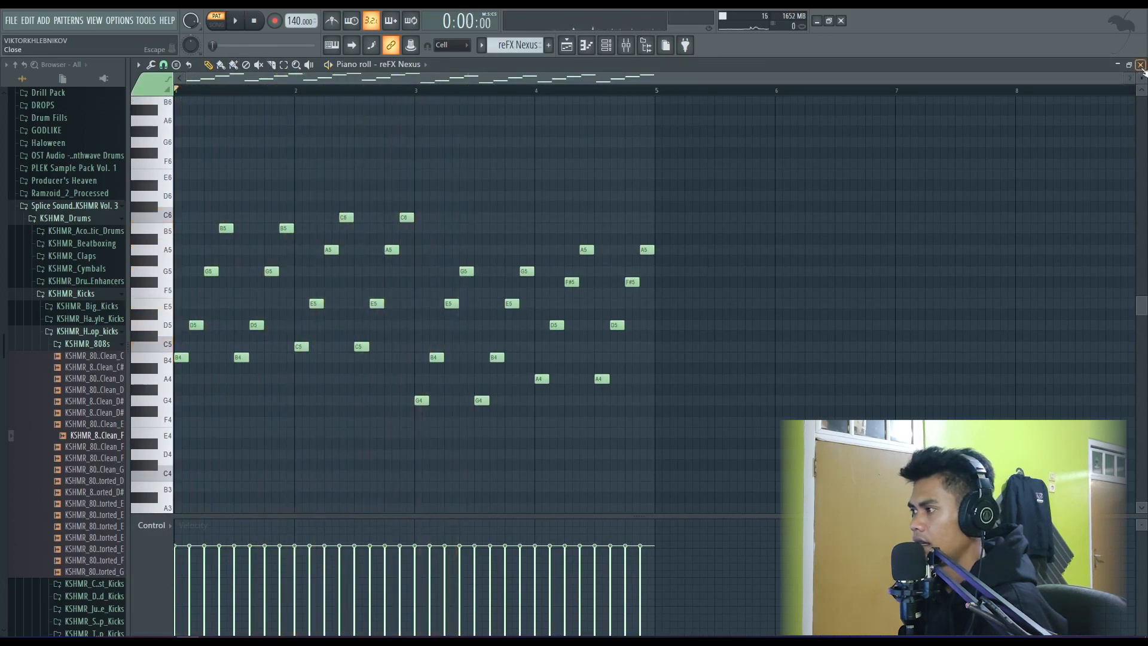
click(1140, 64)
key(F6)
- Play the Nexus section from bar 29, skip ahead to just before bar 37, and stop
click(514, 96)
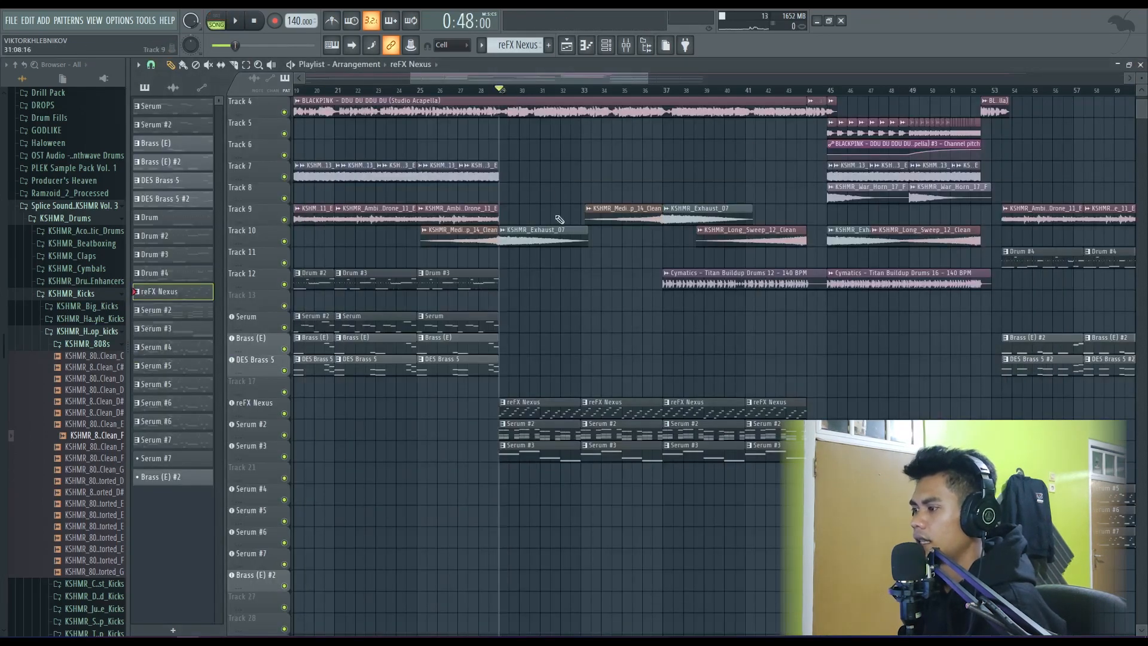
scroll(513, 96, down, 2)
key(space)
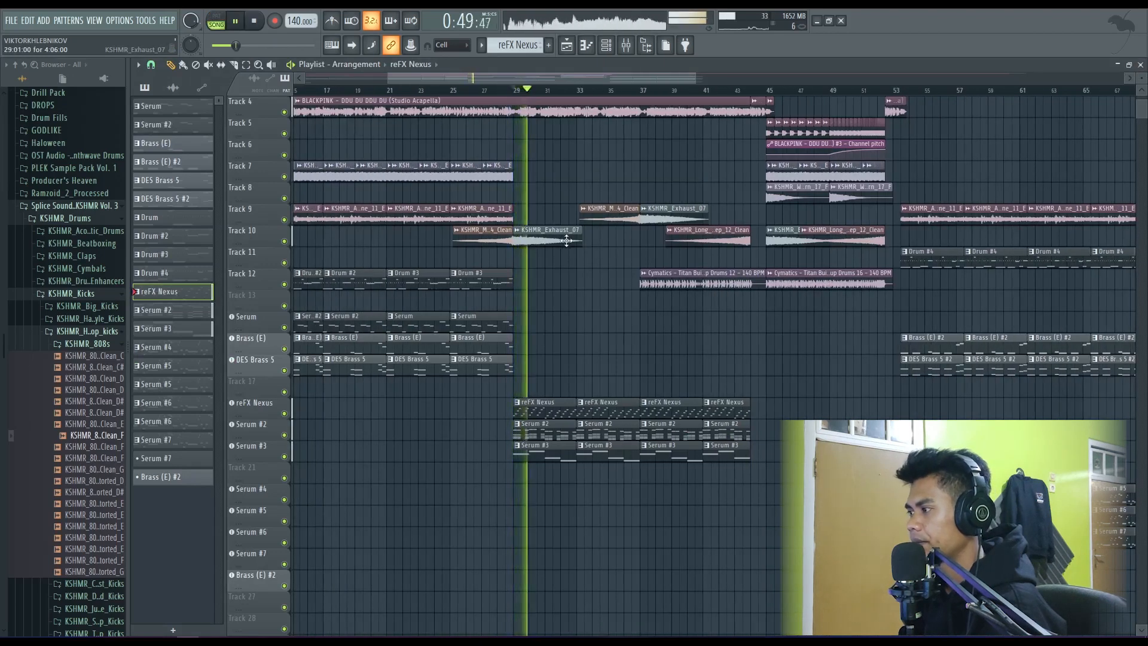
click(641, 96)
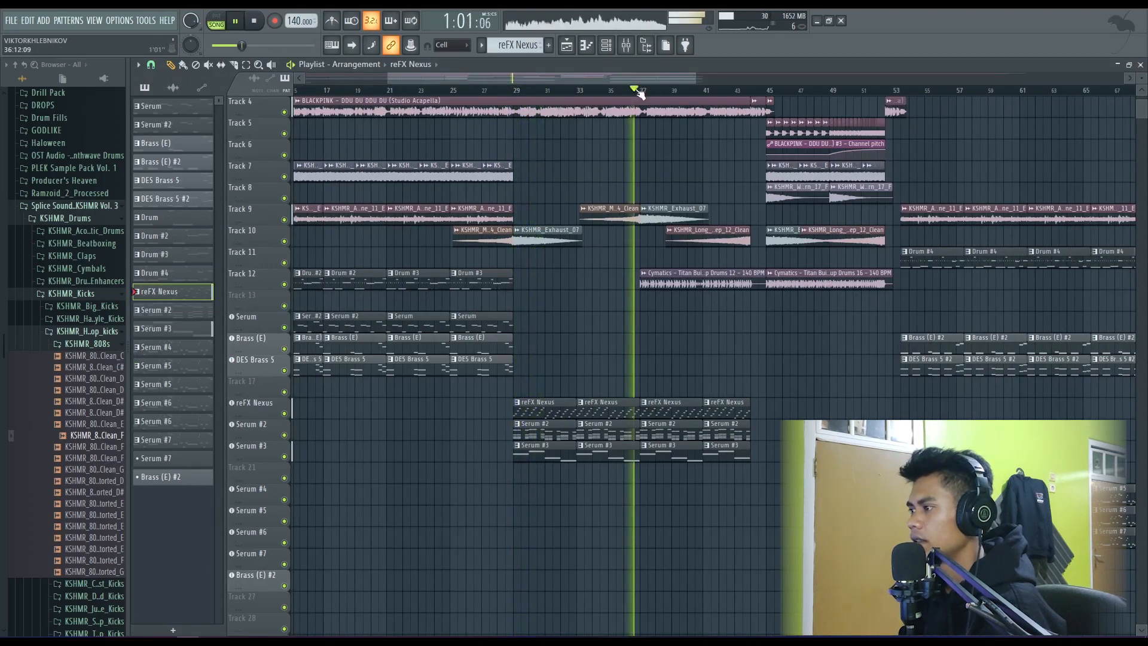
scroll(747, 300, up, 3)
key(space)
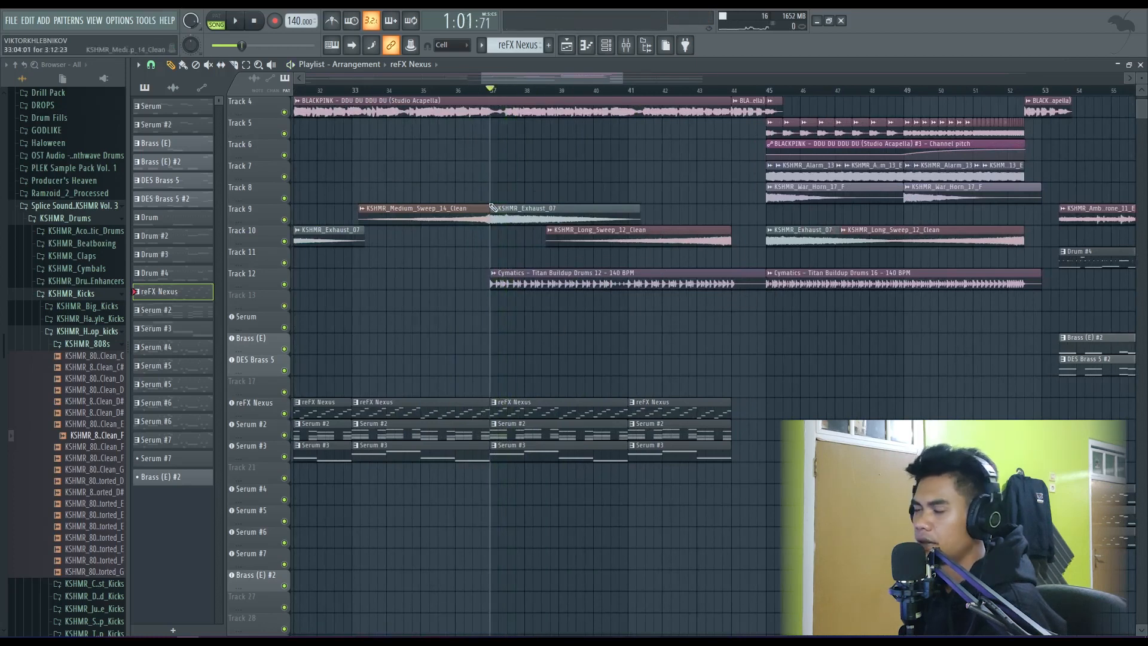
- Play the buildup from bar 37, briefly soloing Track 12 with the Cymatics Titan Buildup Drums 12 clip
scroll(590, 321, up, 2)
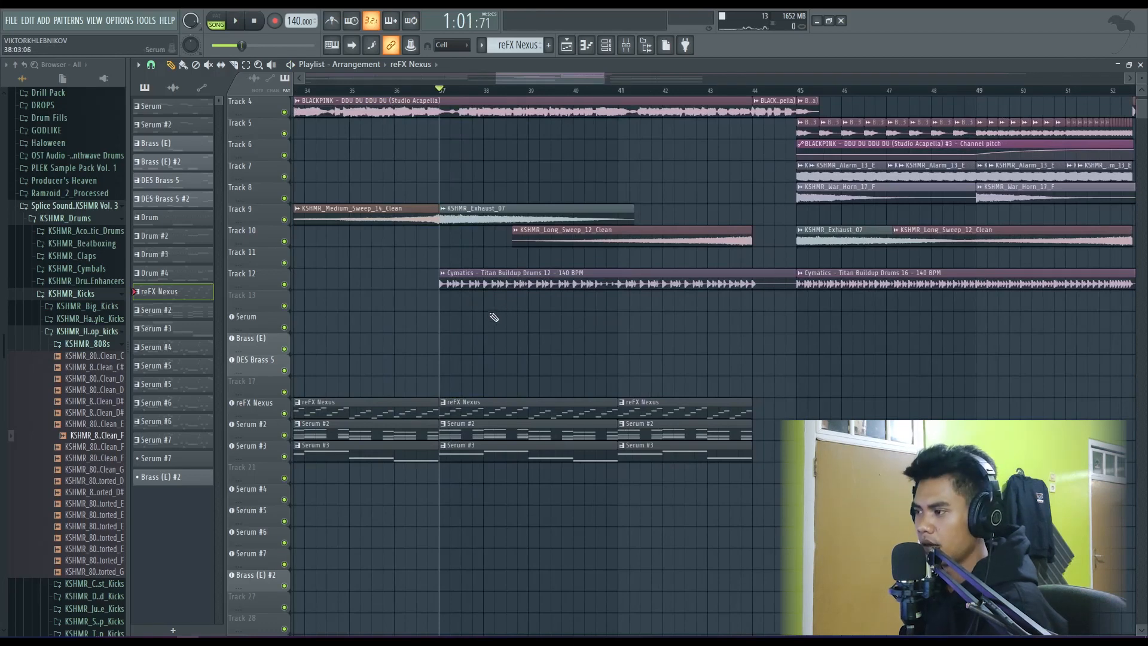
scroll(494, 317, up, 3)
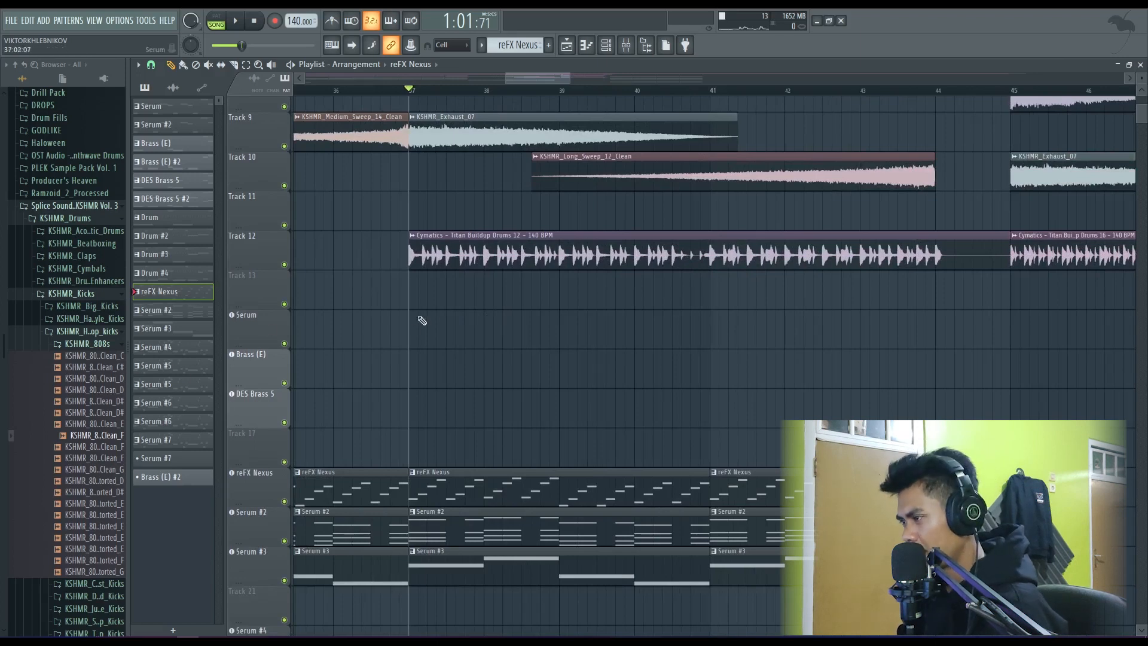
scroll(482, 255, down, 1)
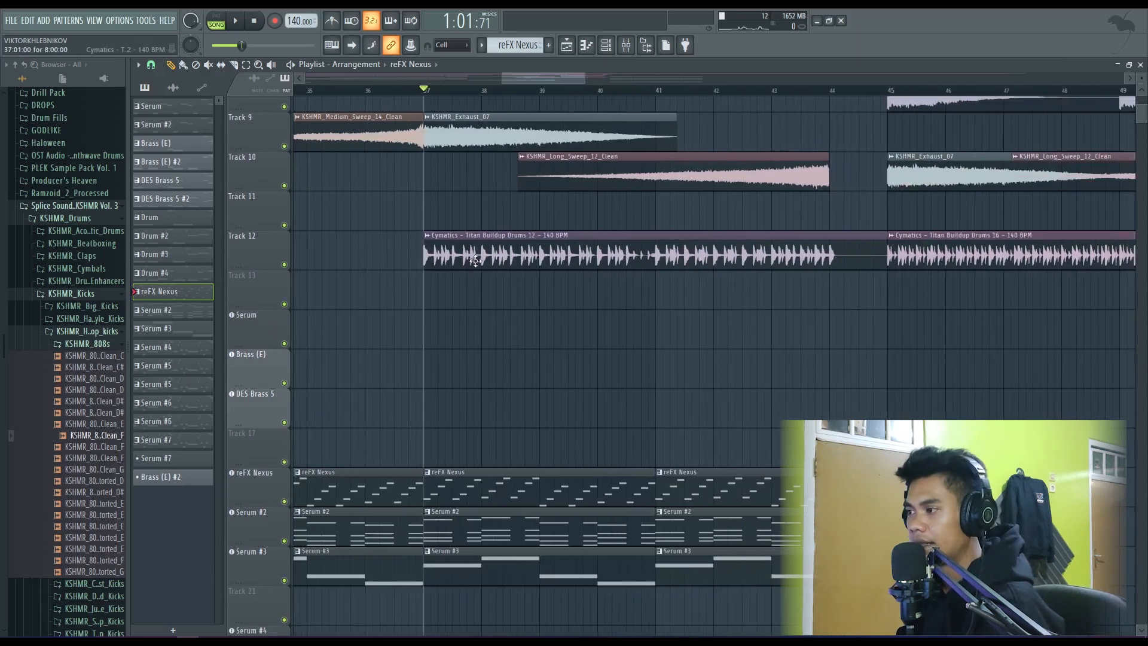
key(space)
ctrl+click(285, 265)
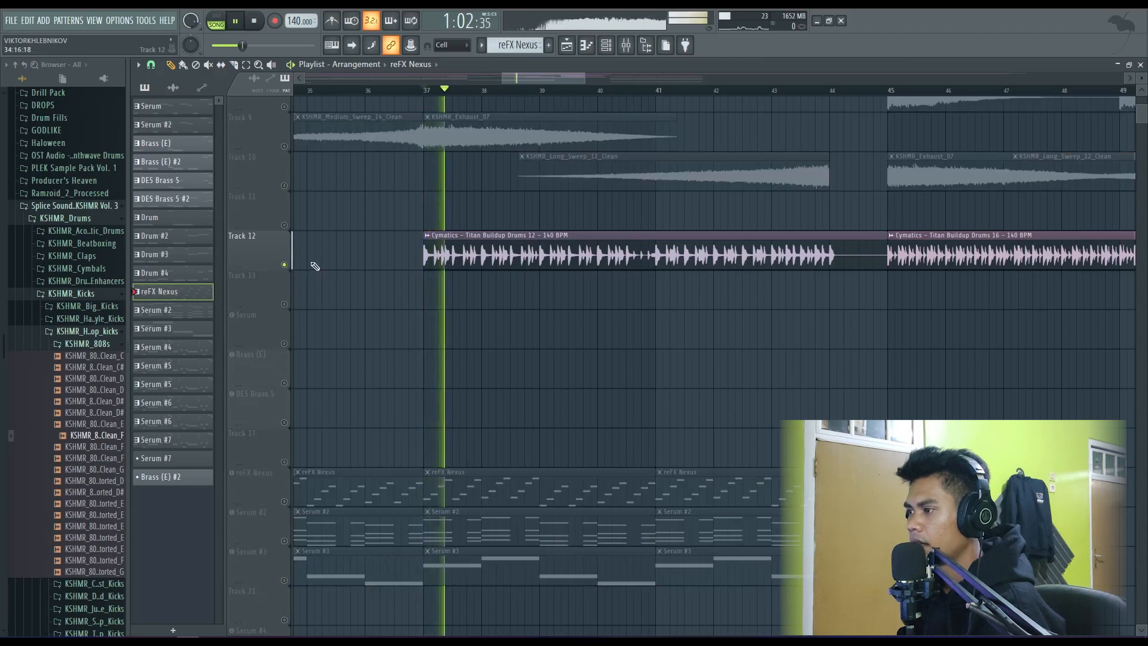
ctrl+click(285, 265)
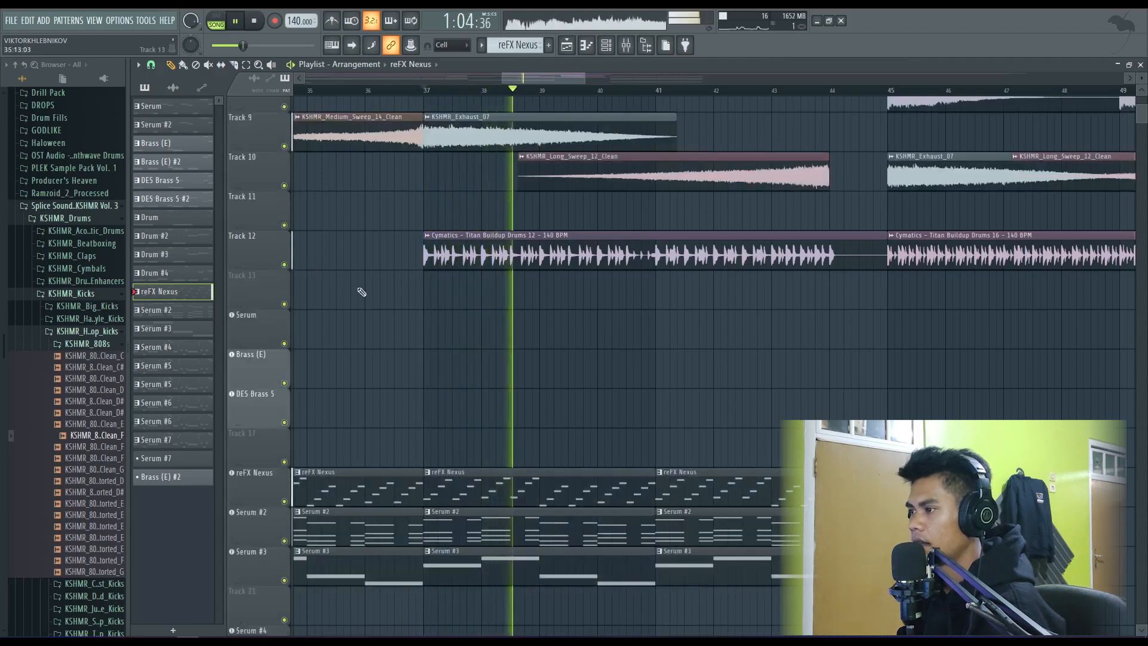
scroll(410, 289, down, 3)
scroll(527, 304, up, 4)
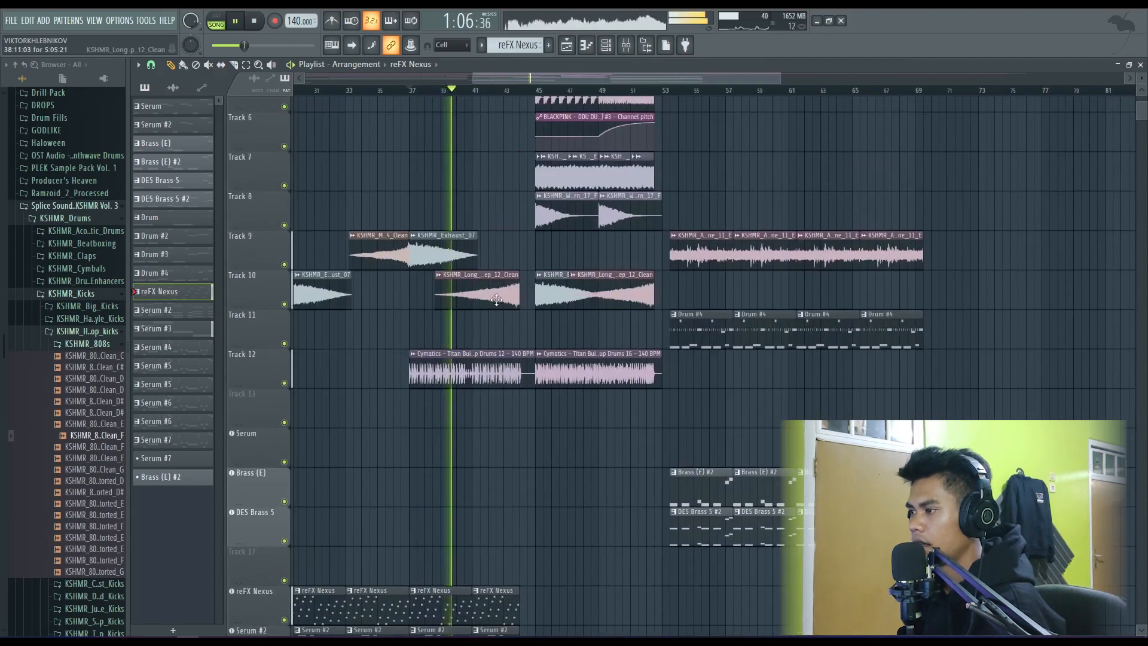
- Play the buildup from bar 37, skip ahead to about bar 41, and stop before bar 45
scroll(482, 294, up, 4)
key(space)
key(space)
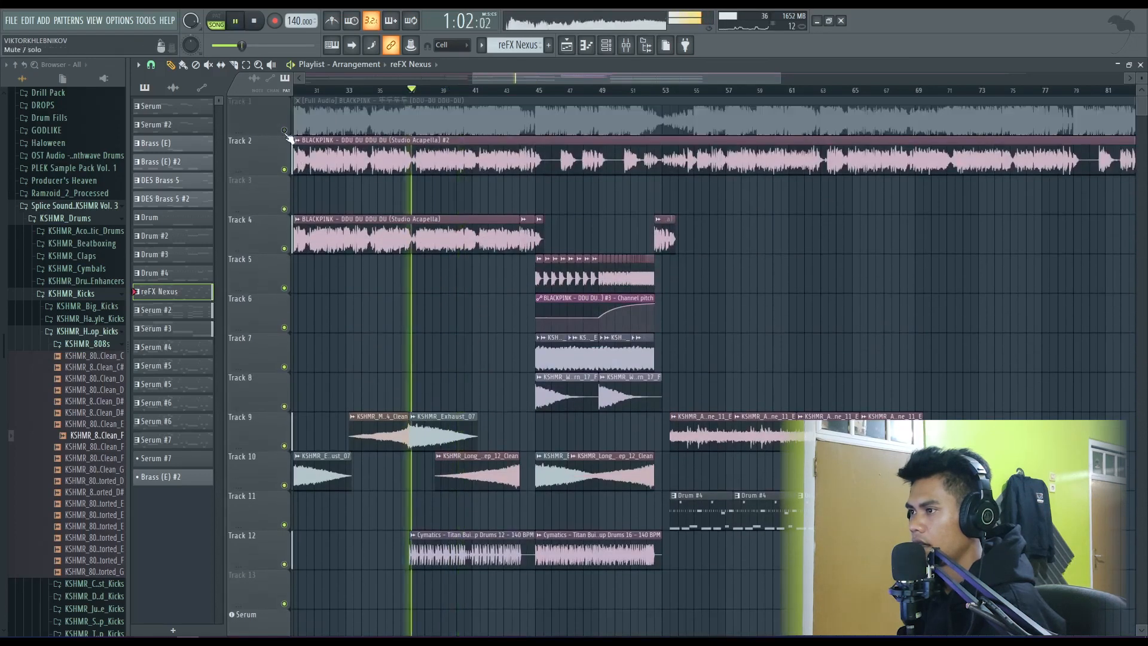
scroll(423, 217, down, 2)
scroll(429, 223, down, 3)
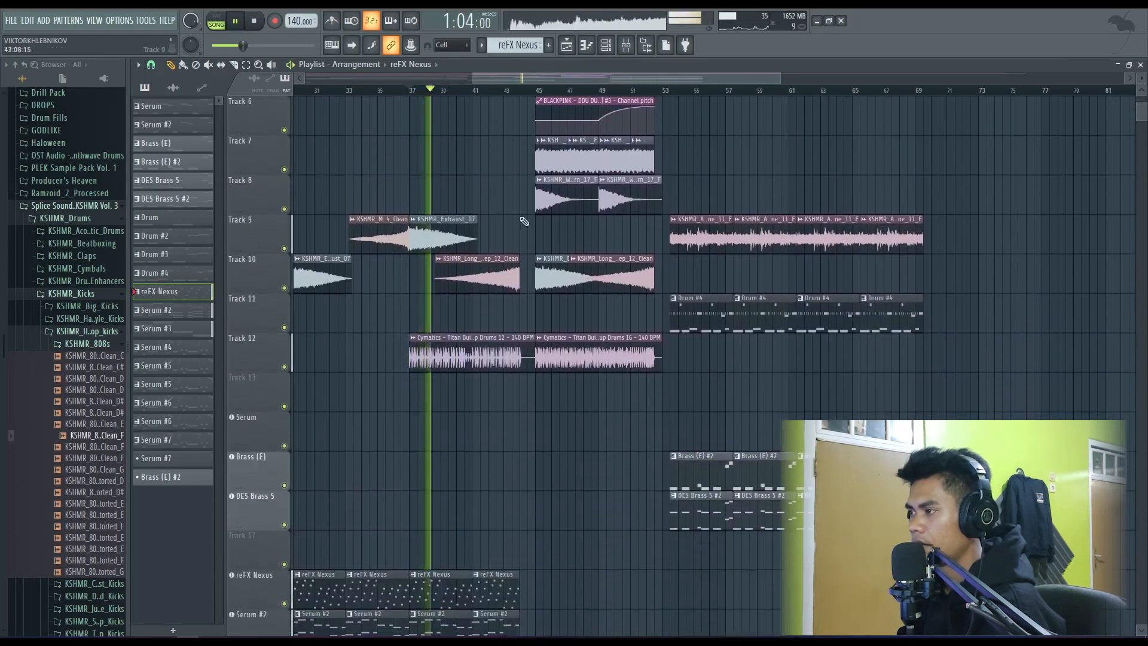
click(479, 91)
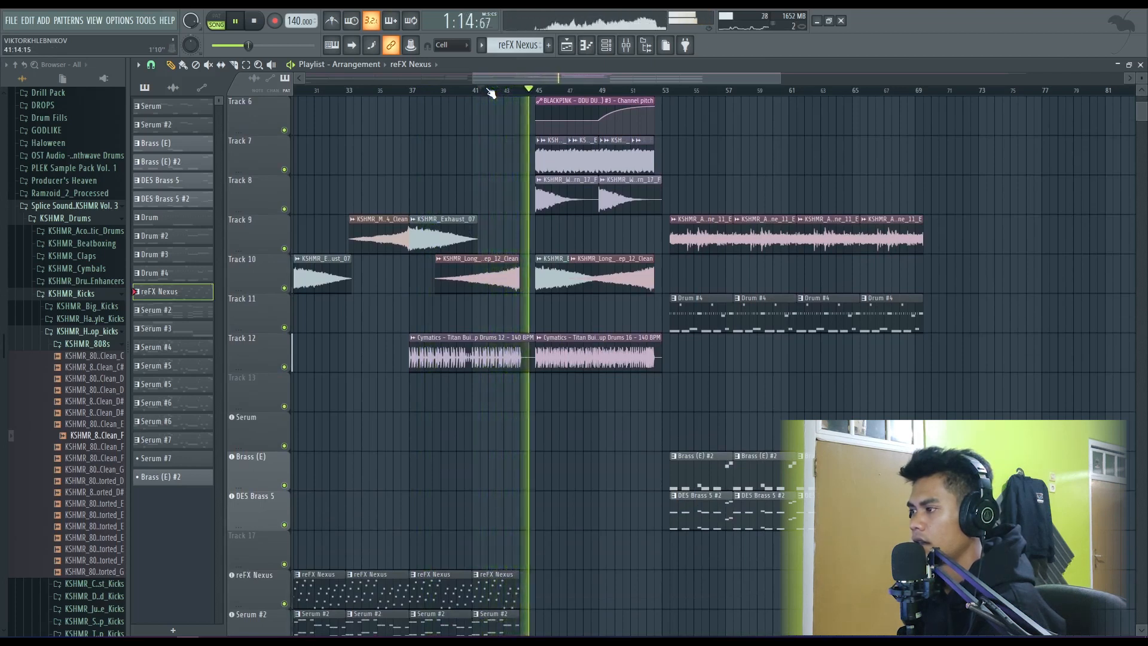
key(space)
- Set the playback position to bar 45 and play the chopped vocal section
scroll(546, 323, right, 3)
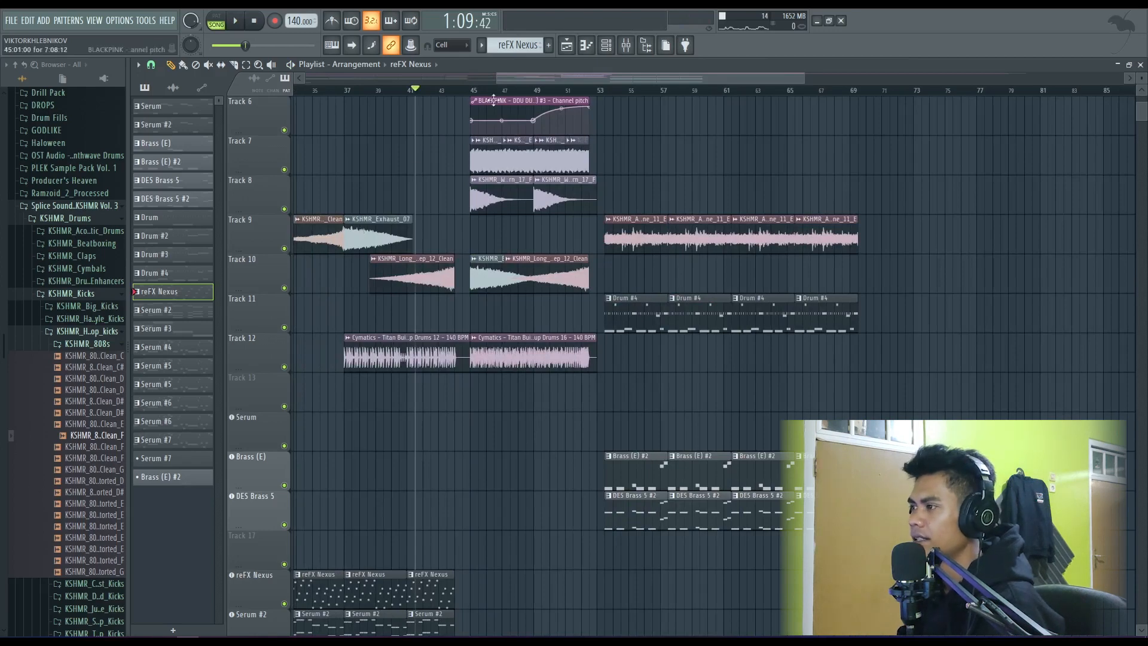
click(457, 89)
scroll(540, 310, down, 3)
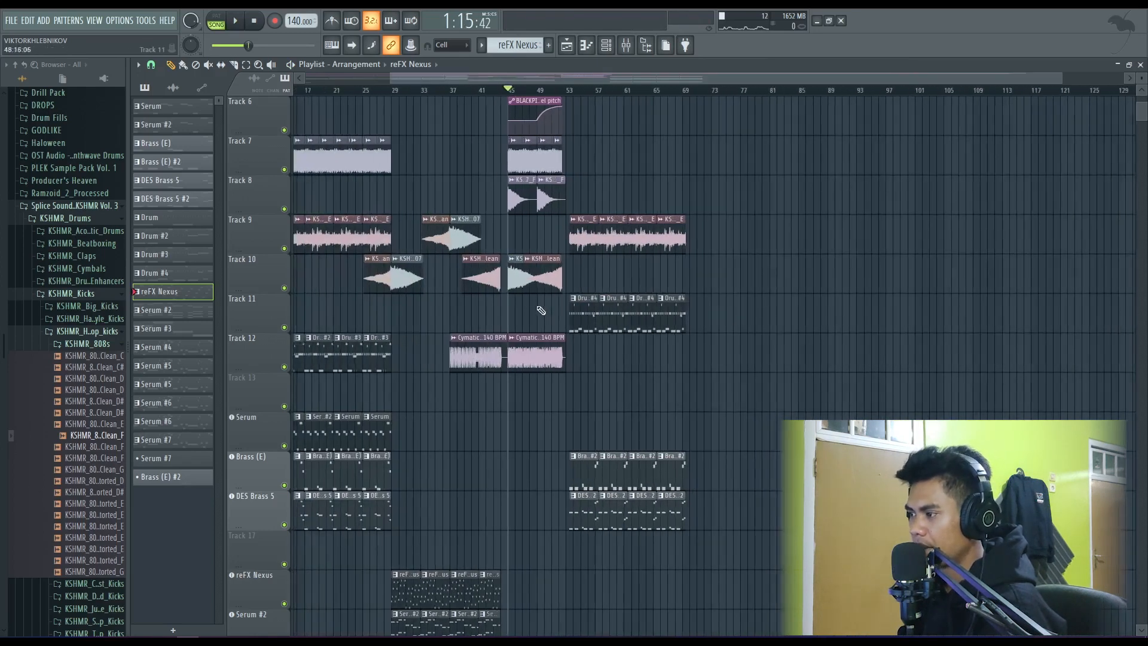
scroll(522, 313, up, 3)
scroll(546, 317, down, 1)
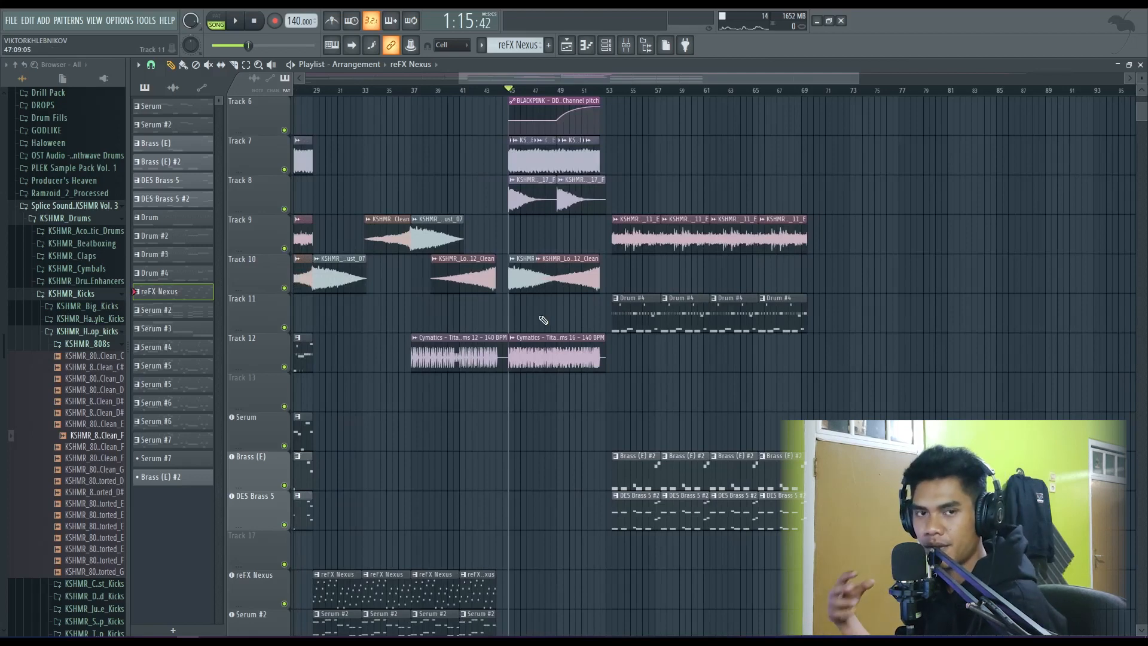
scroll(539, 312, up, 5)
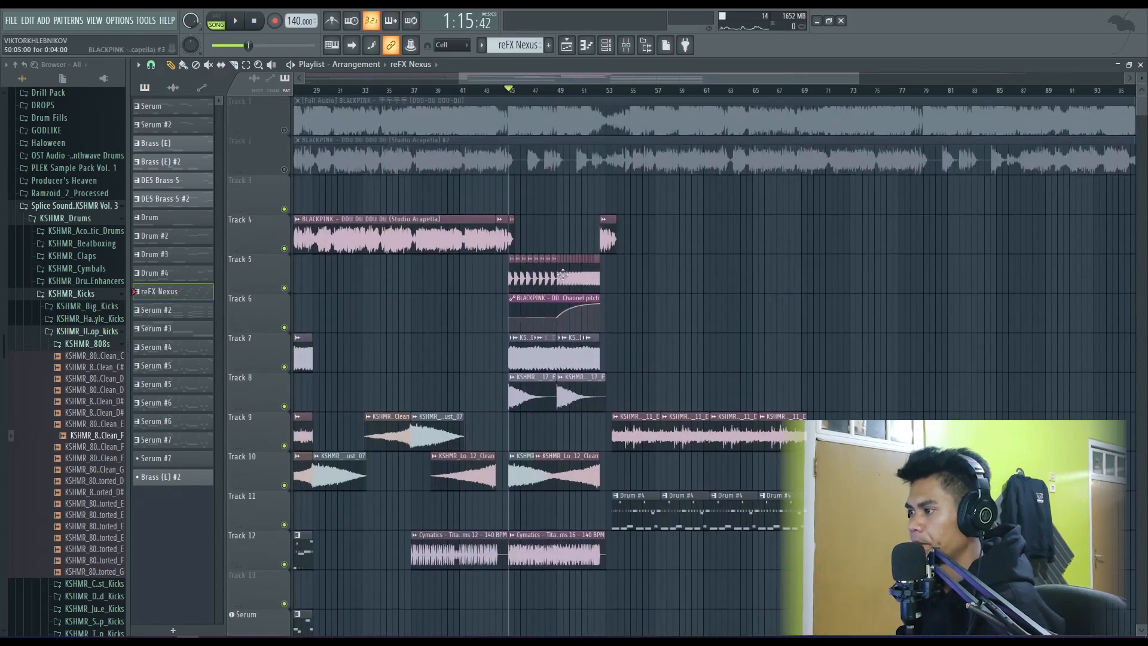
scroll(539, 299, up, 3)
key(space)
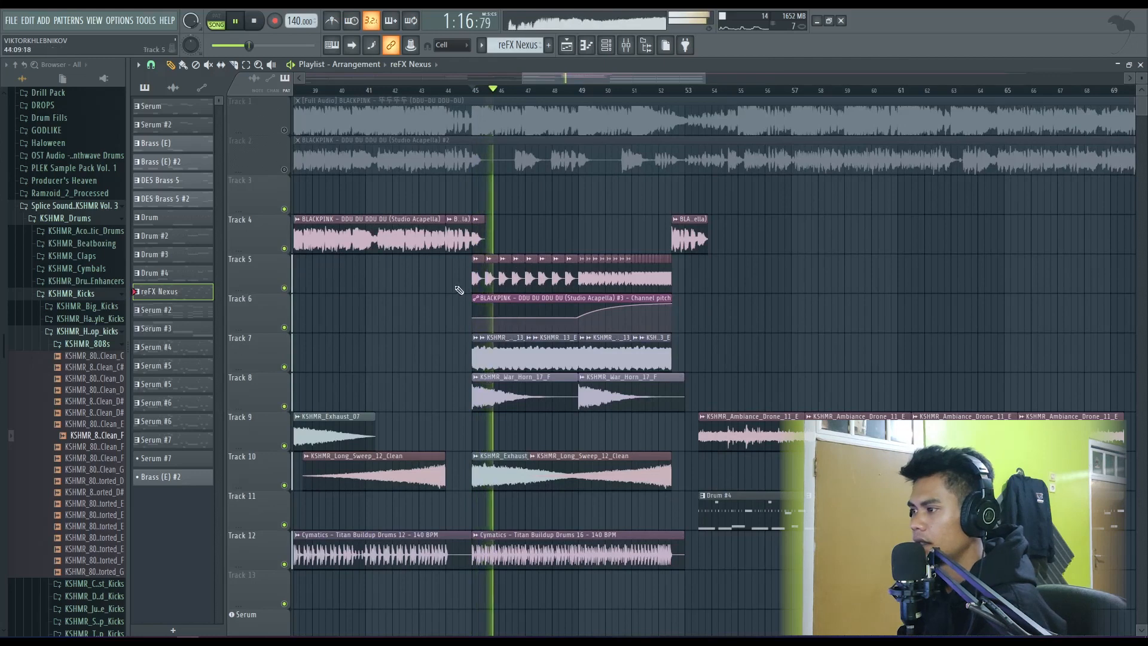
- Solo the chopped vocals on Track 5 during playback, unmute the Track 6 channel pitch automation, and stop
right_click(285, 288)
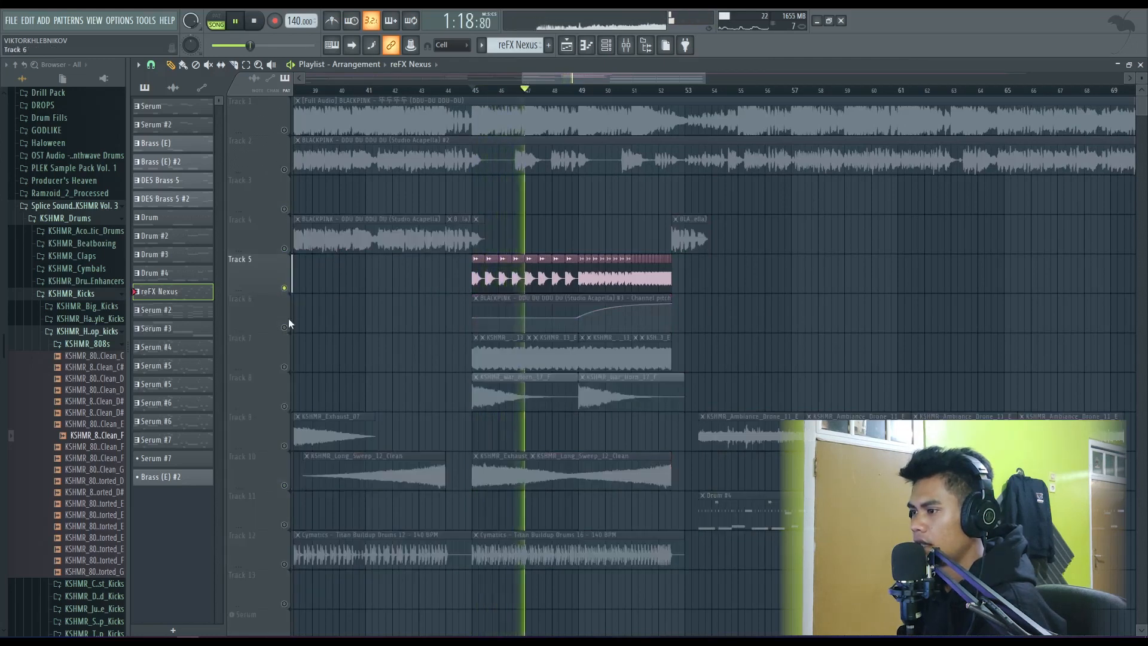
click(284, 327)
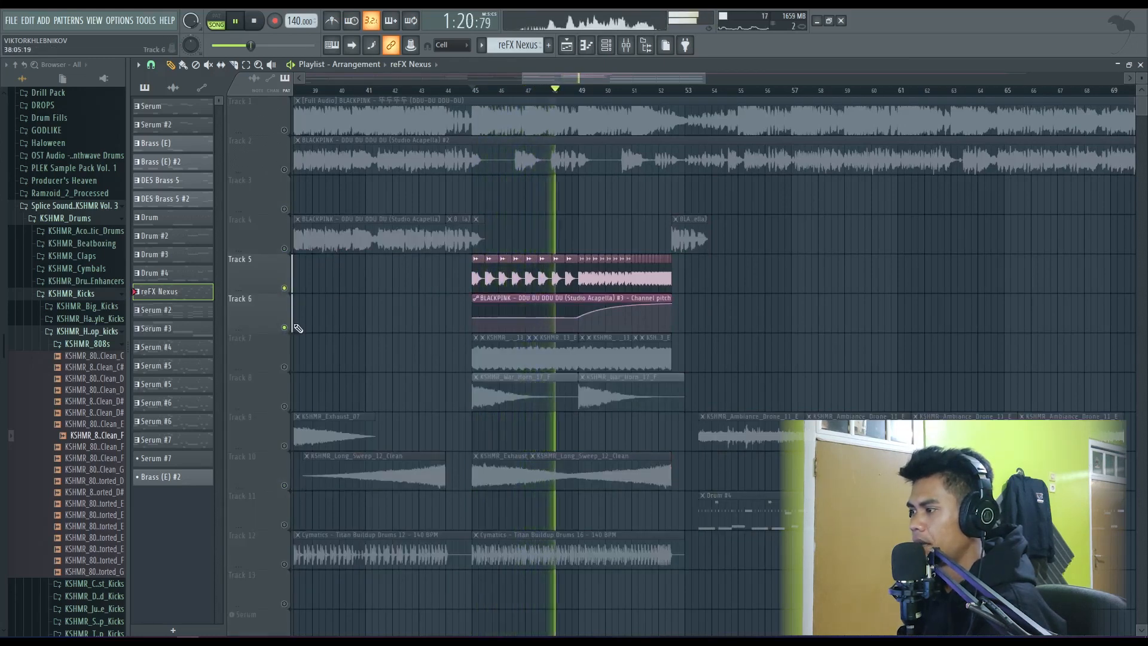
key(space)
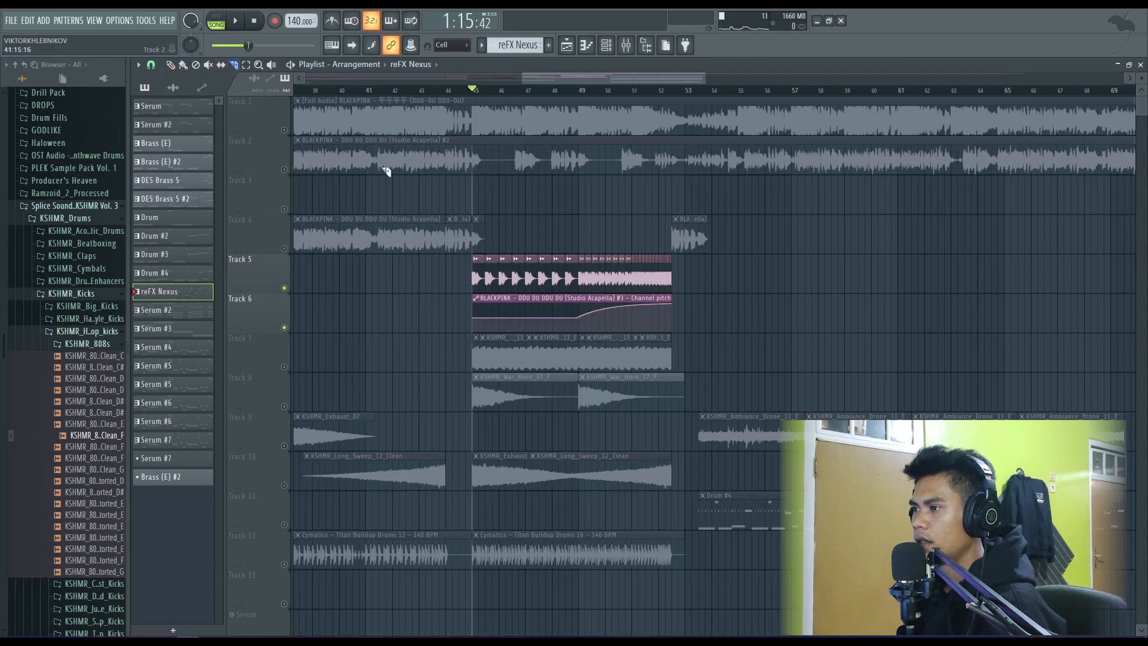
- Solo Track 2, slice out the one-beat vocal at bar 45, and move the slice to an unmuted Track 3
right_click(284, 170)
scroll(506, 197, up, 7)
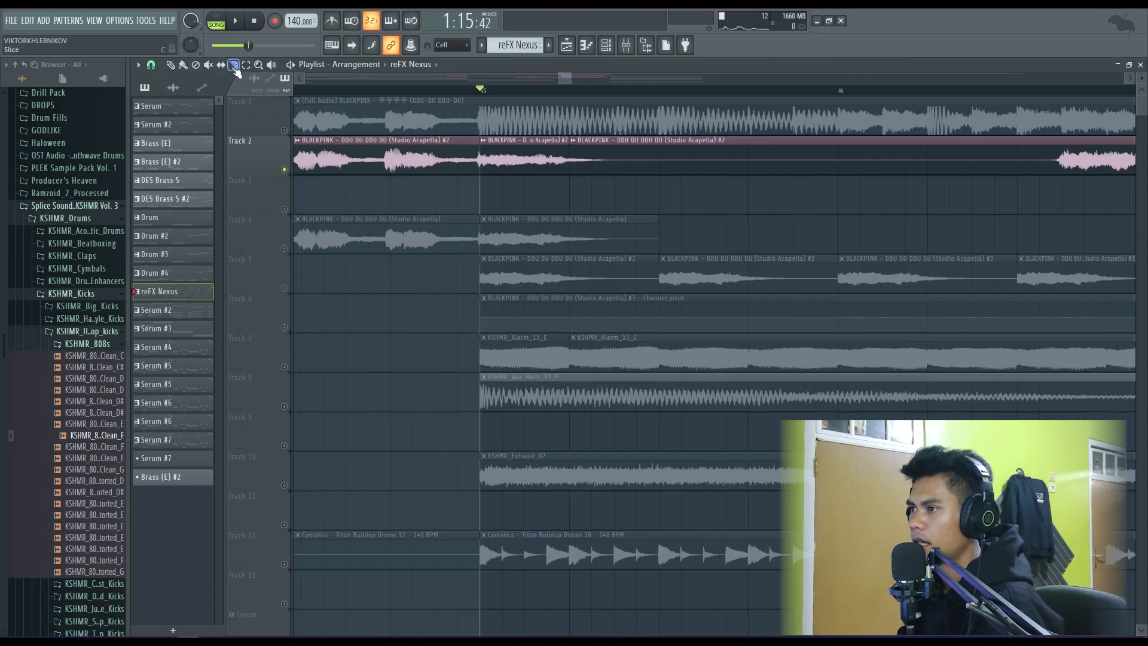
drag(510, 195, 510, 211)
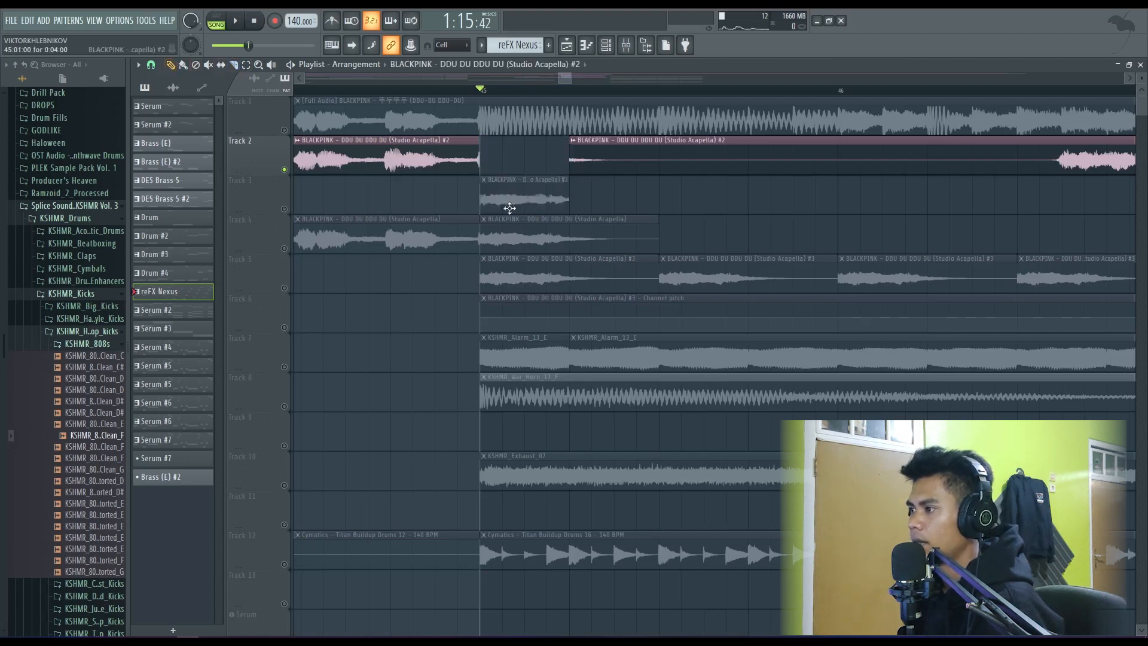
click(285, 209)
scroll(325, 213, down, 1)
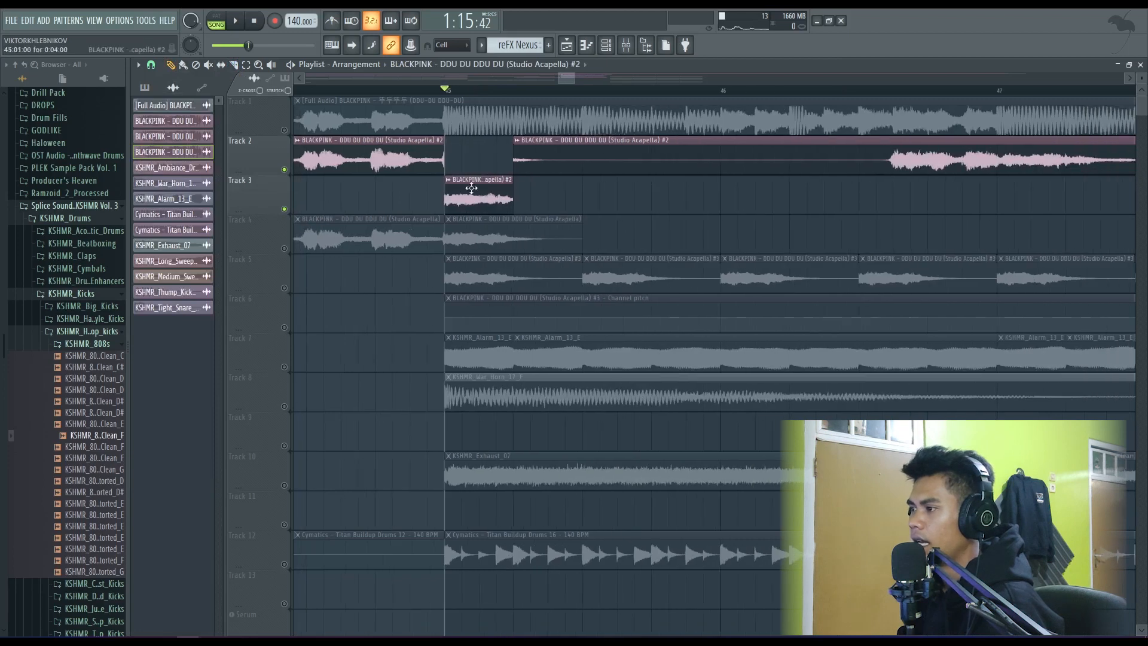
- Repeat the vocal slice on Track 3 for four back-to-back copies filling bar 45, and mute Track 2
click(538, 198)
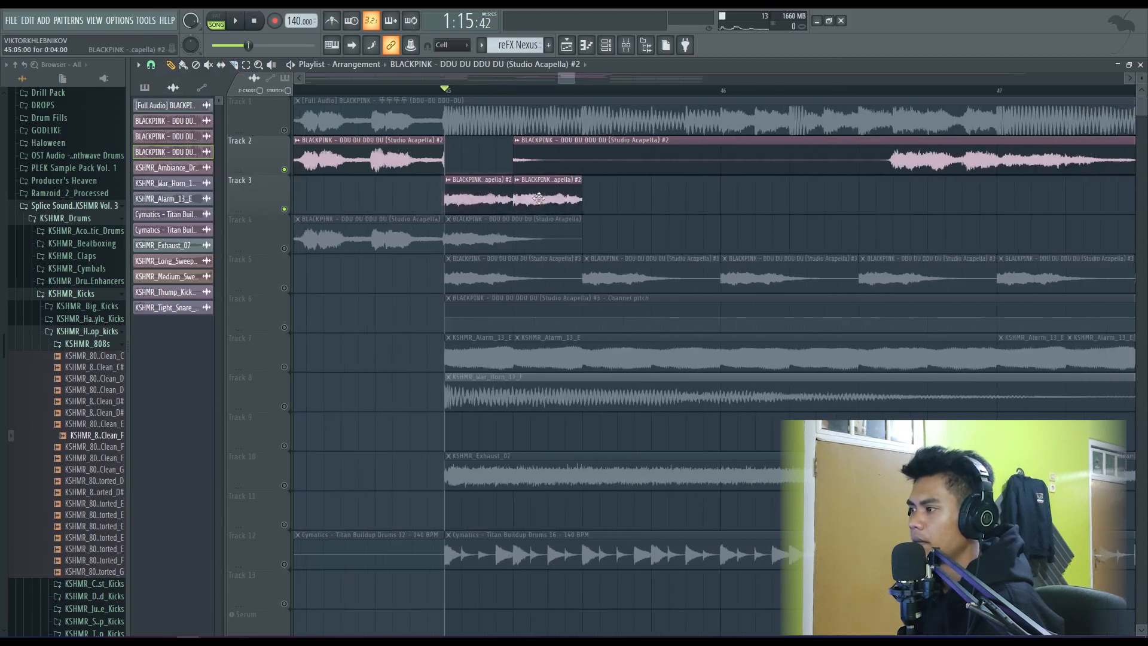
click(610, 203)
click(285, 170)
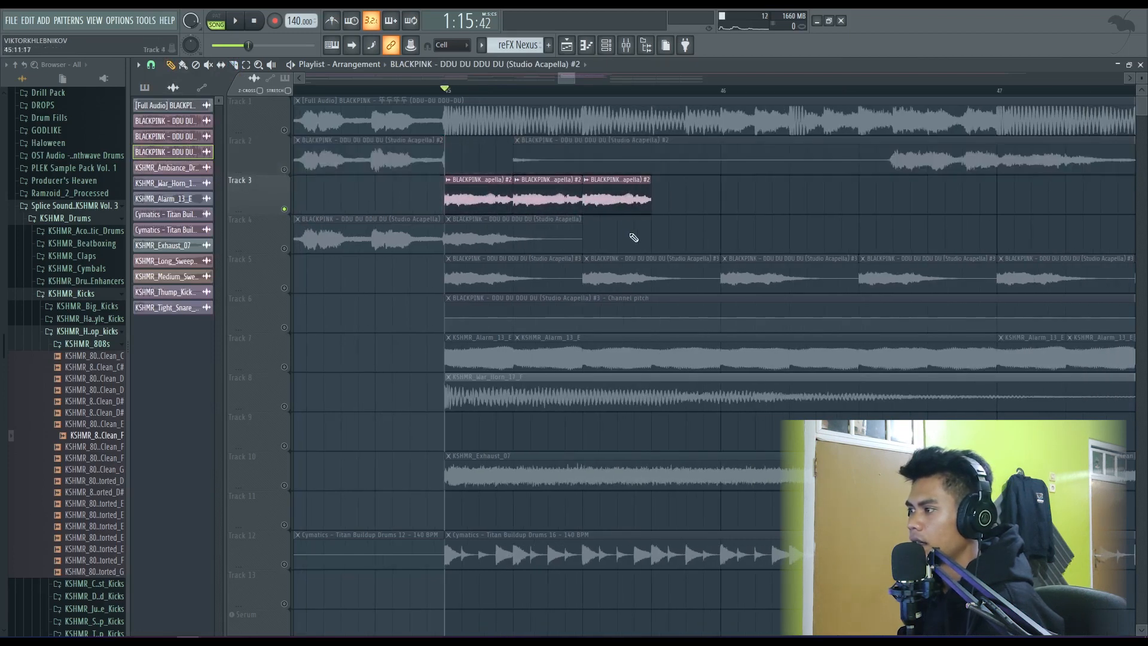
drag(684, 200, 665, 202)
scroll(676, 281, down, 3)
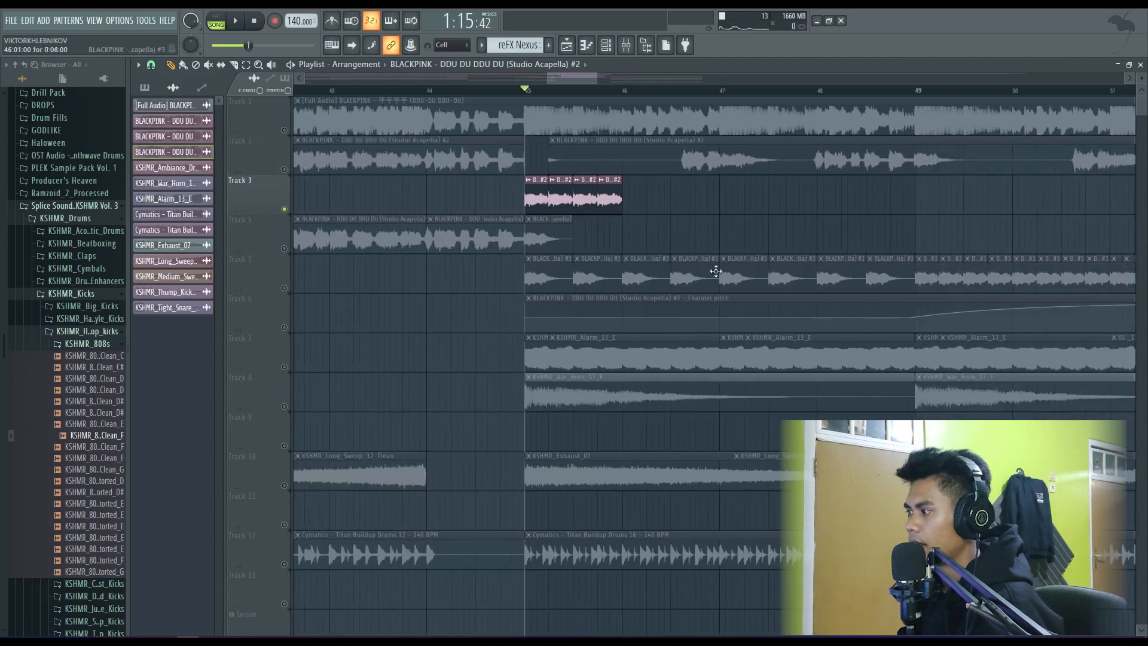
scroll(520, 233, up, 4)
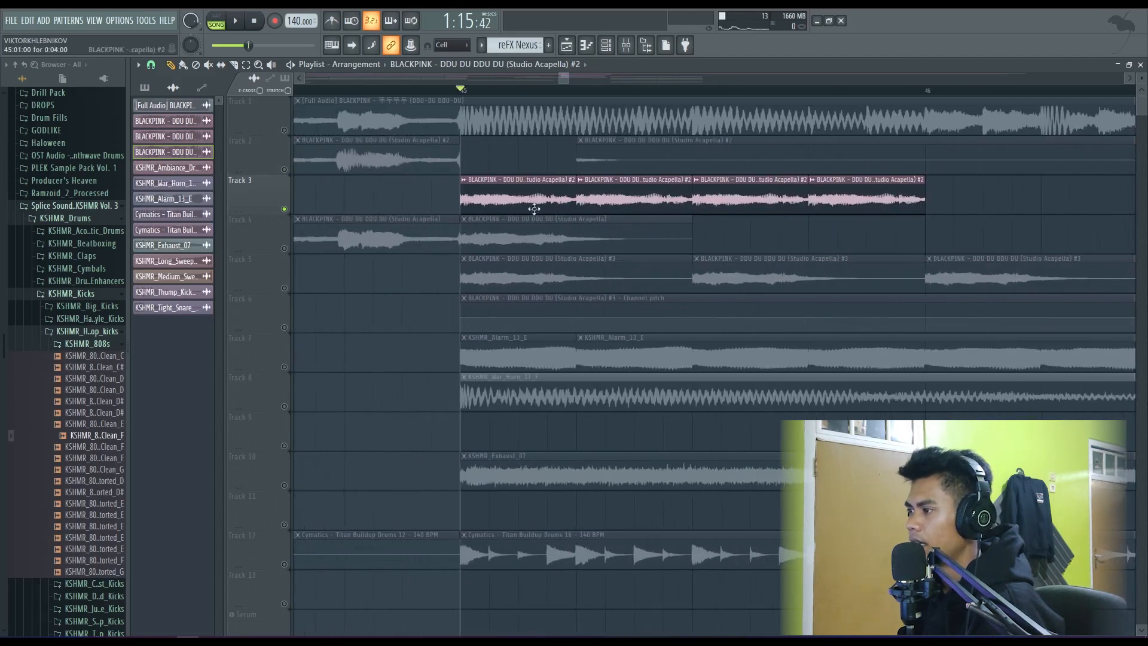
- Set the Studio Acapella #2 channel's pitch range to 12 and create an automation clip for its pitch
double_click(526, 203)
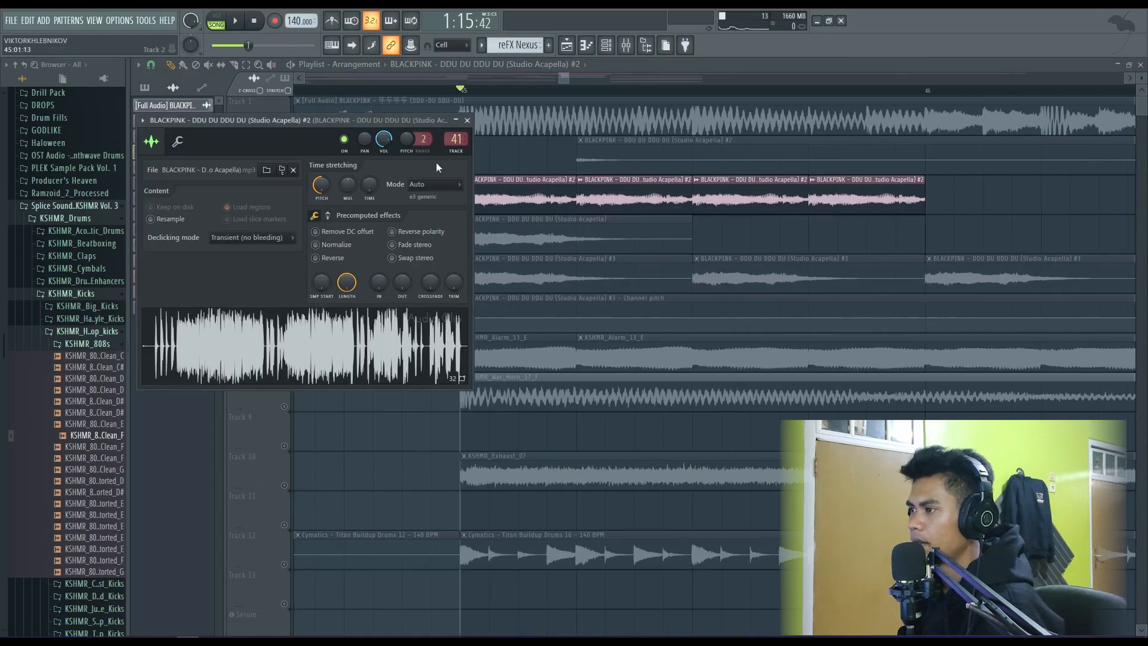
scroll(417, 141, up, 2)
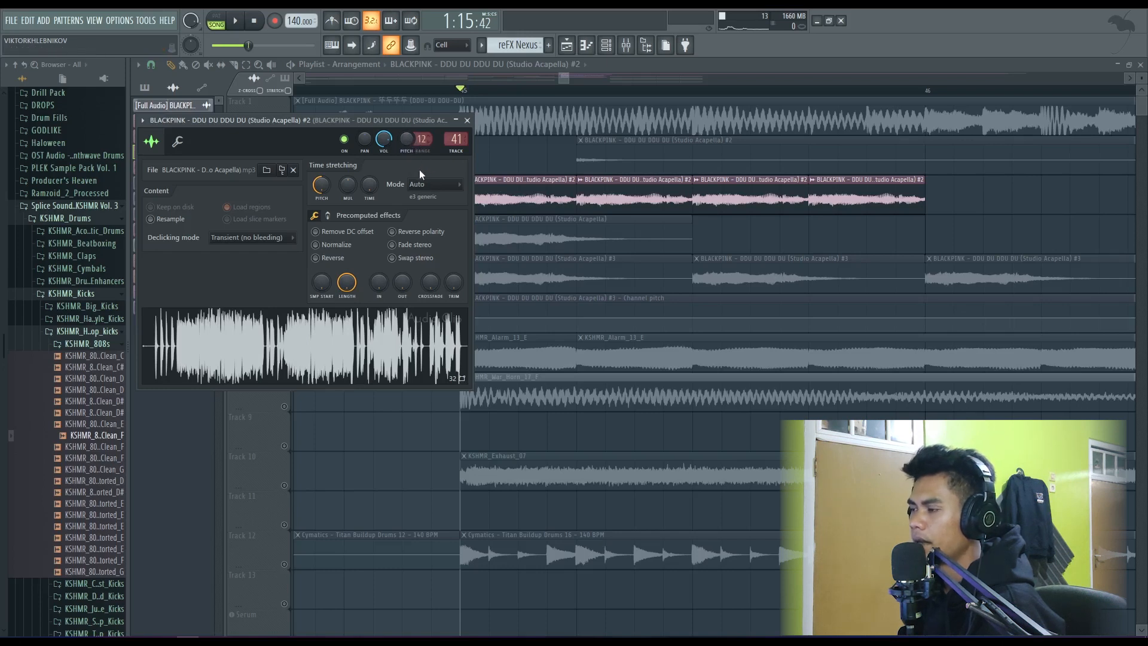
right_click(406, 138)
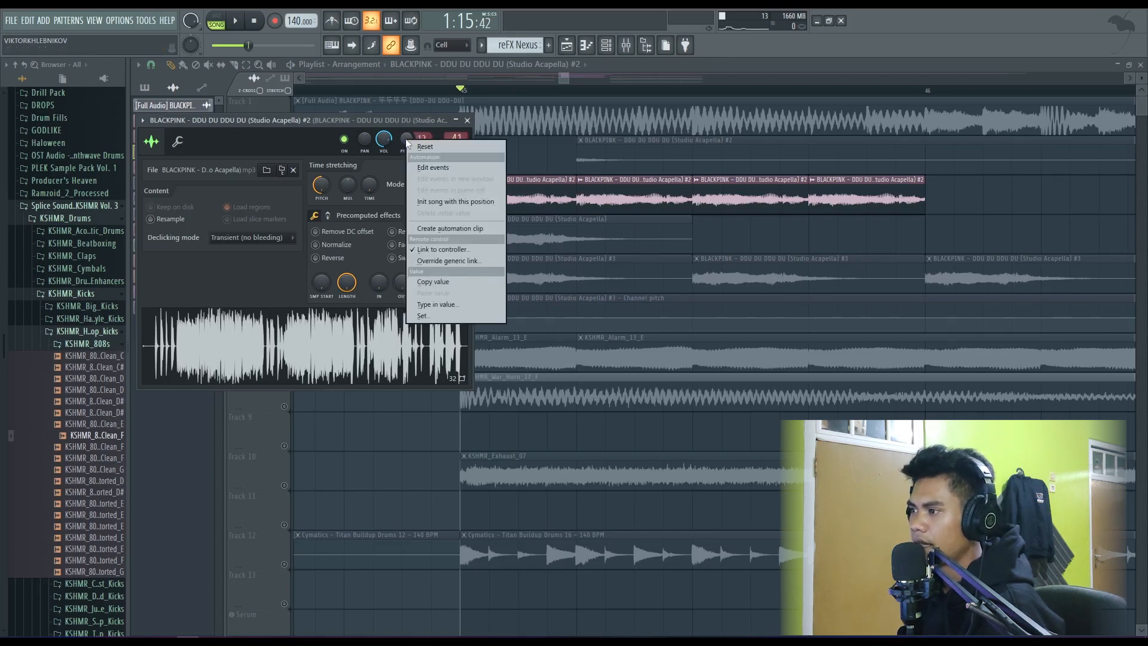
click(439, 230)
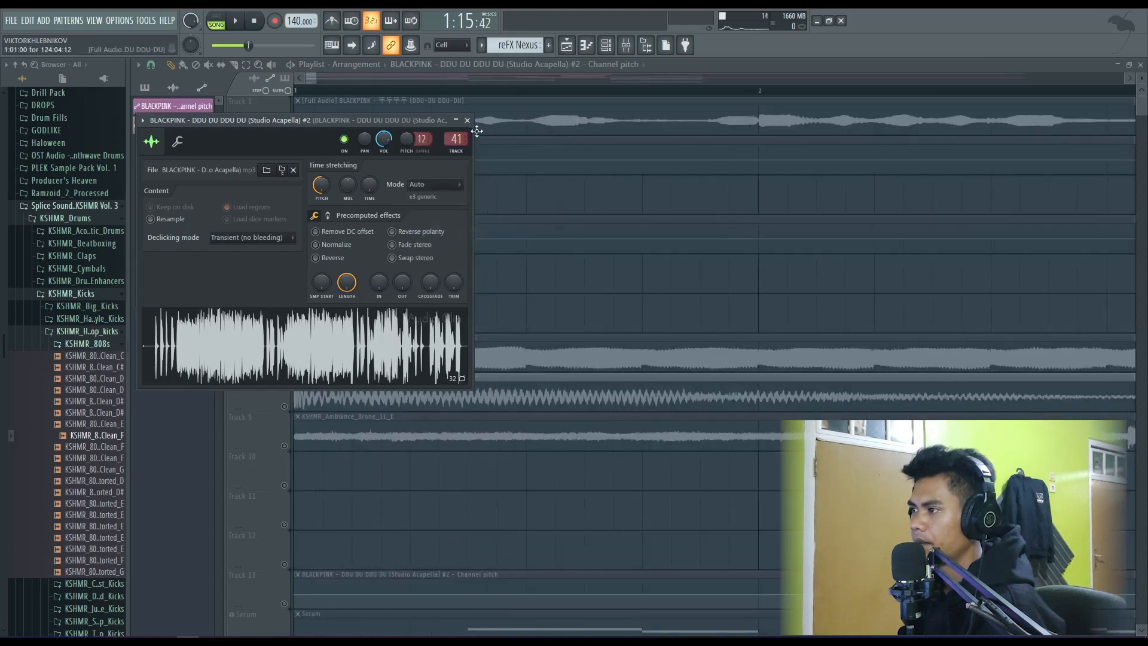
click(468, 120)
- Insert a playlist track below Track 3 and place the new channel pitch automation clip on it, starting at bar 45
ctrl+scroll(416, 234, down, 8)
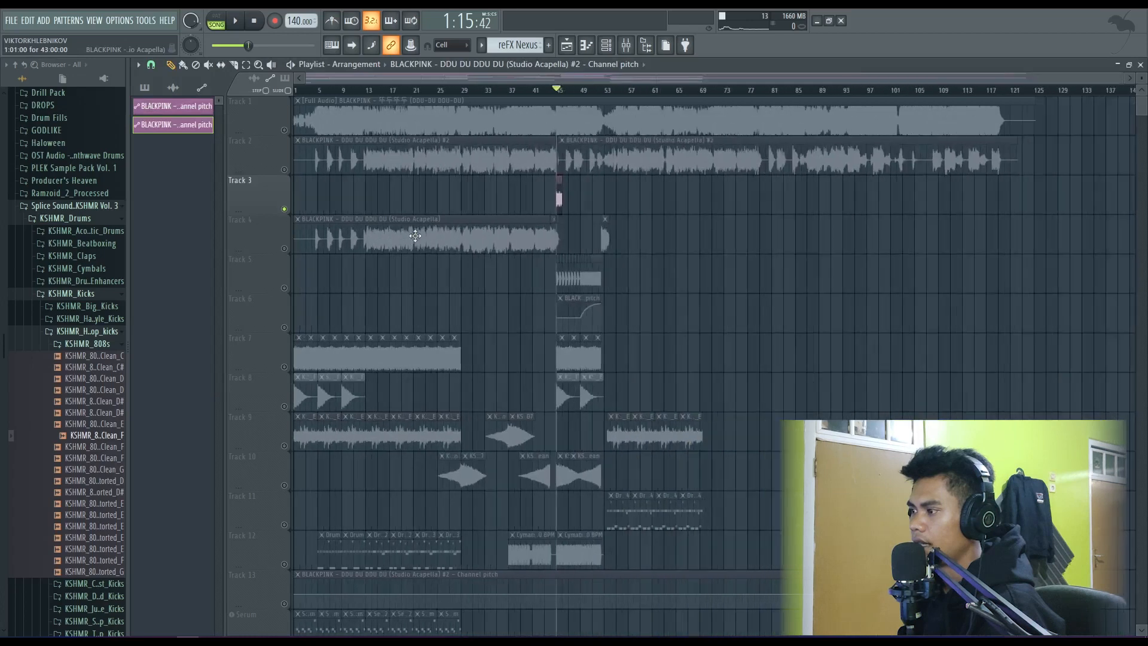
drag(374, 566, 612, 192)
click(292, 250)
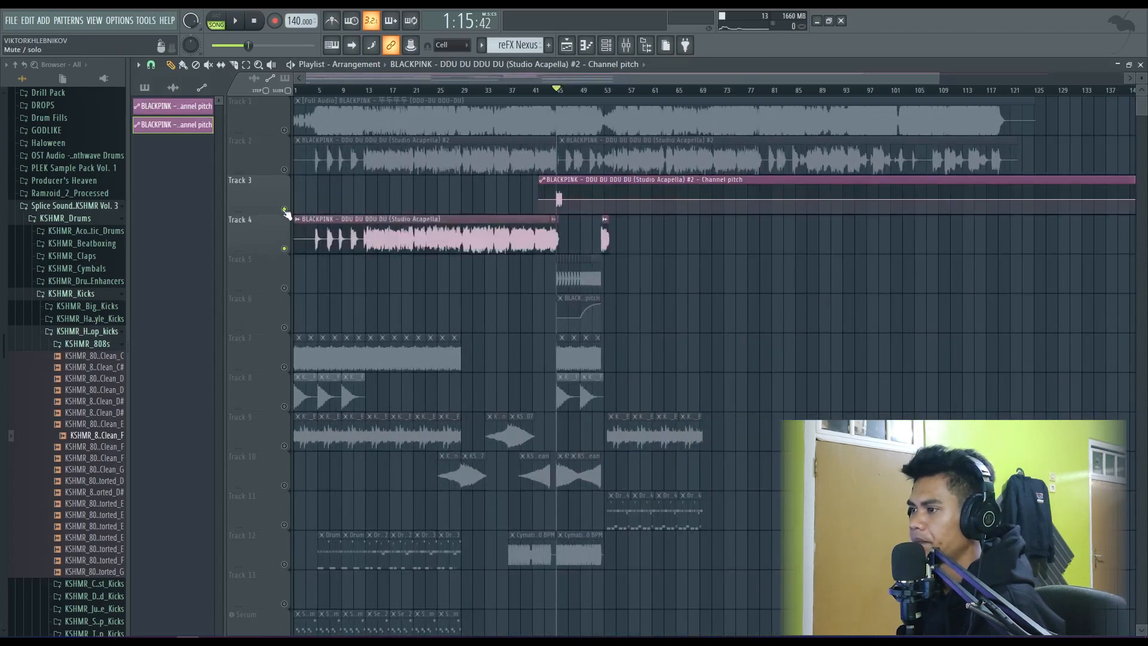
ctrl+scroll(482, 244, up, 5)
right_click(257, 238)
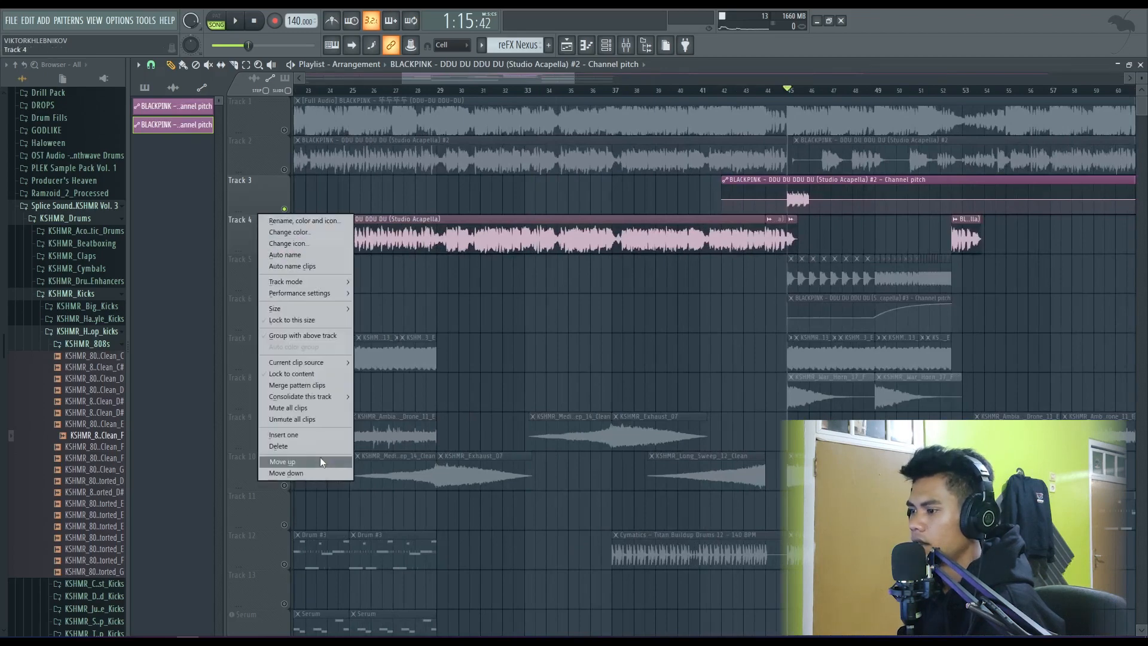
click(321, 457)
scroll(443, 177, down, 2)
drag(442, 177, 494, 221)
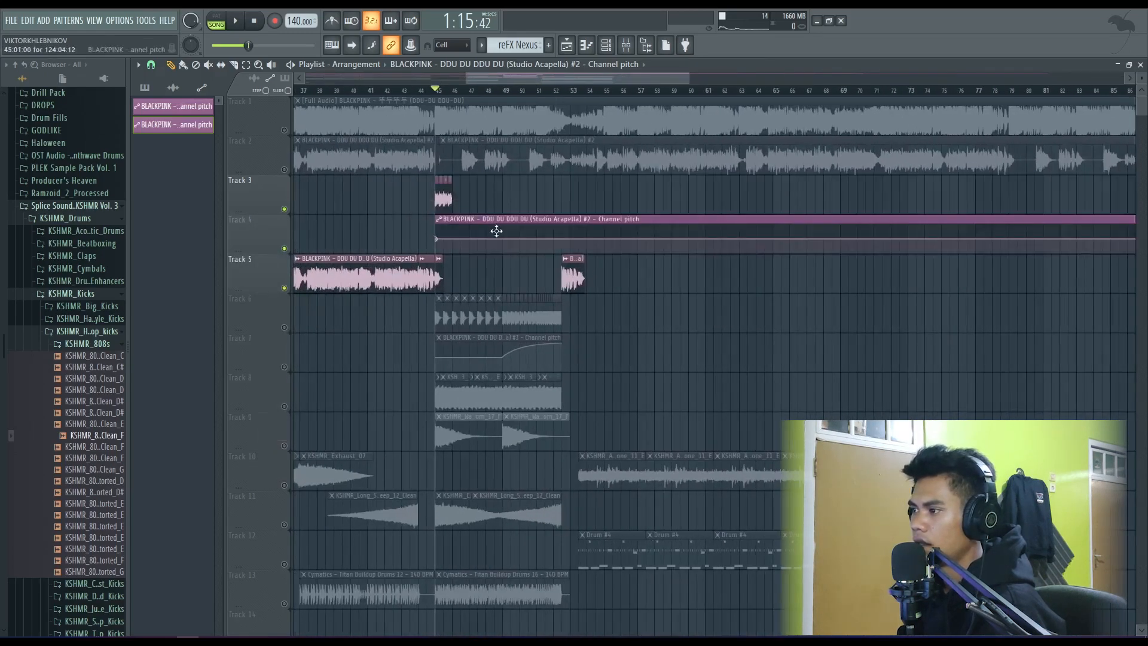
- Add a point at bar 46 in the Track 4 pitch automation, raise it to curve the pitch upward, and play it
ctrl+scroll(751, 282, up, 6)
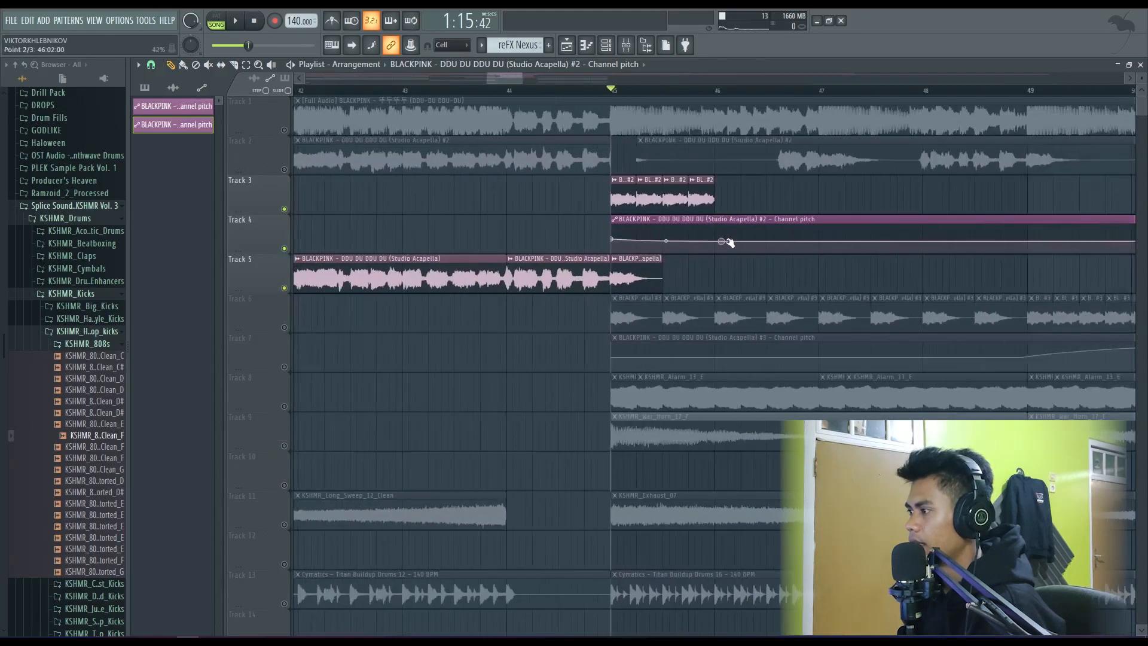
drag(725, 238, 721, 220)
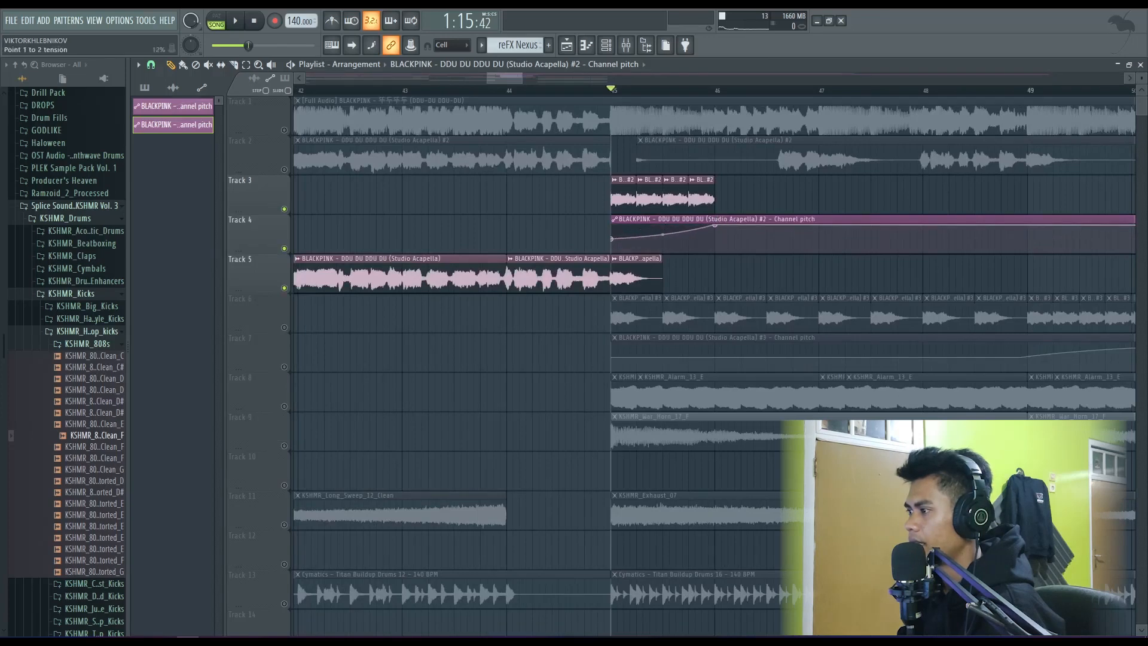
key(space)
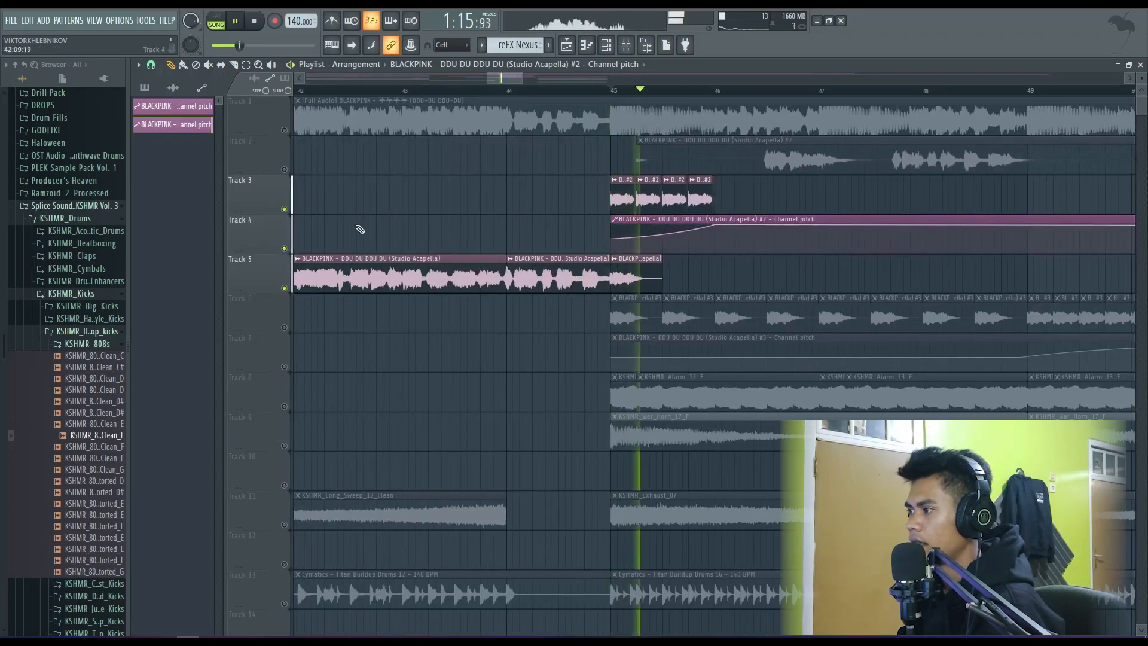
- Set the Studio Acapella #2 channel's time stretching mode to Stretch and close its settings
double_click(616, 197)
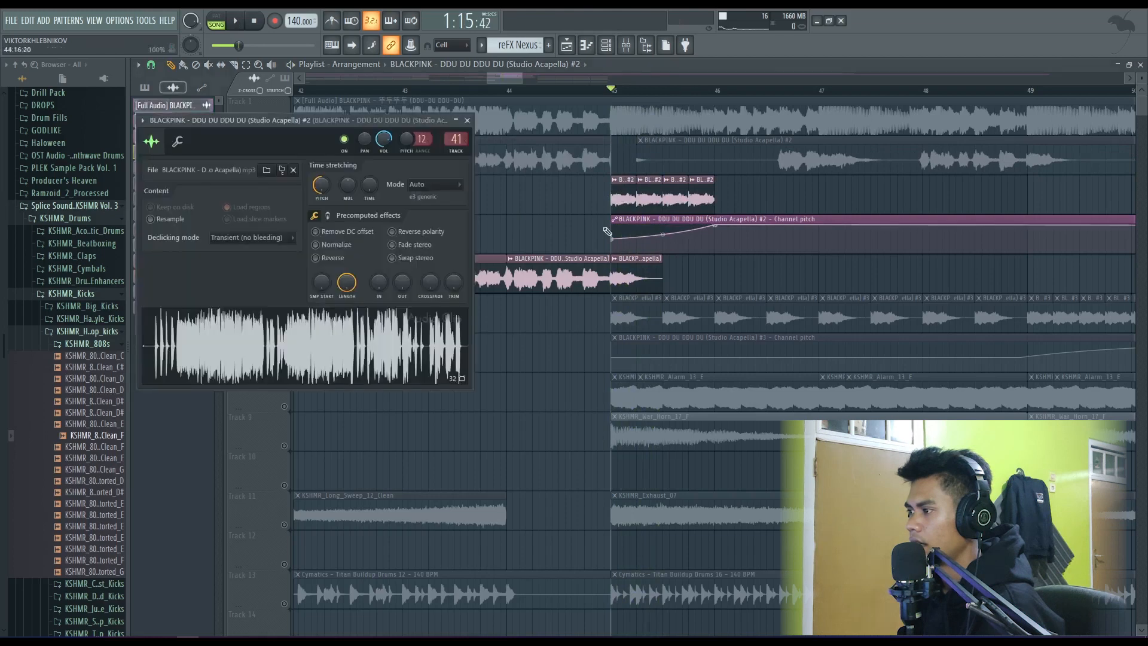
click(425, 184)
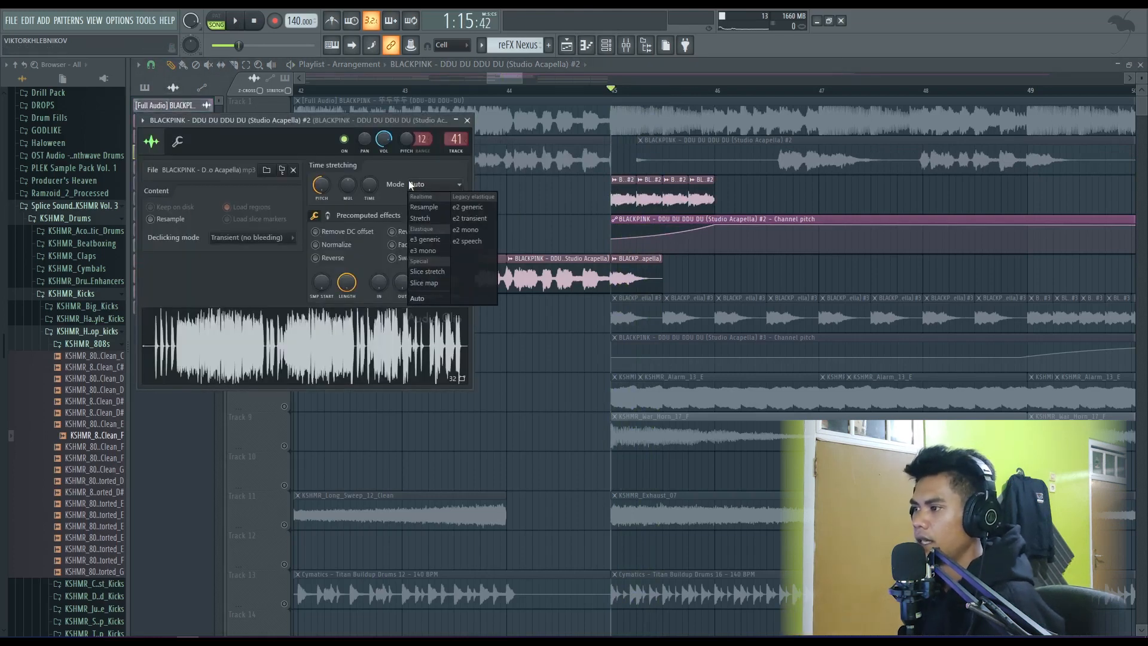
click(421, 218)
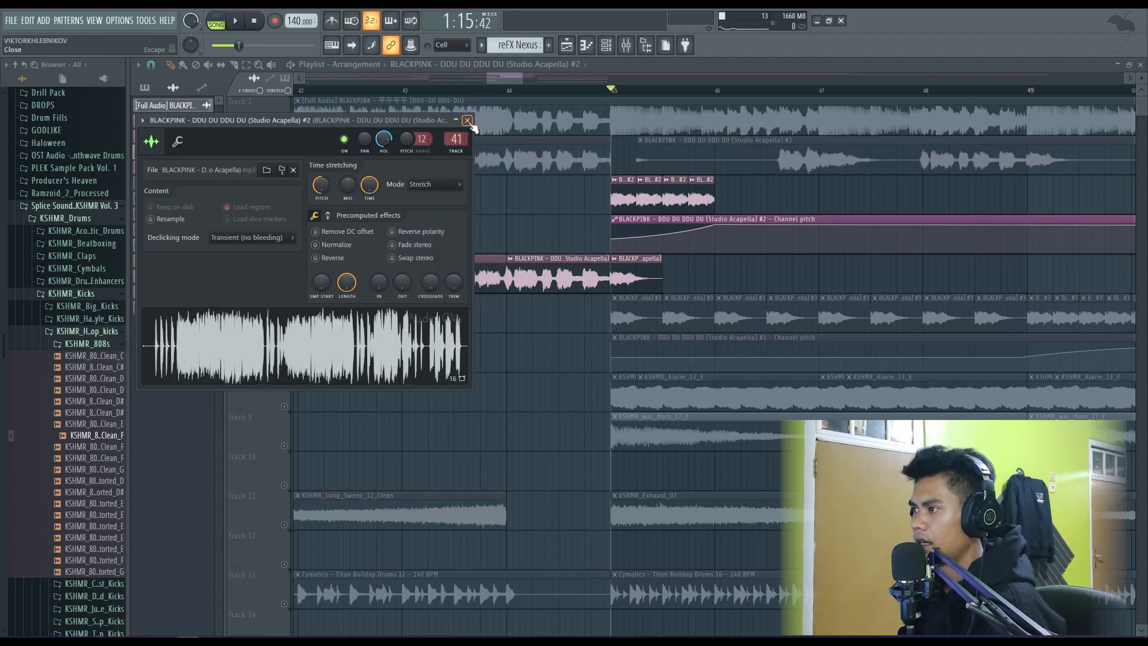
click(468, 121)
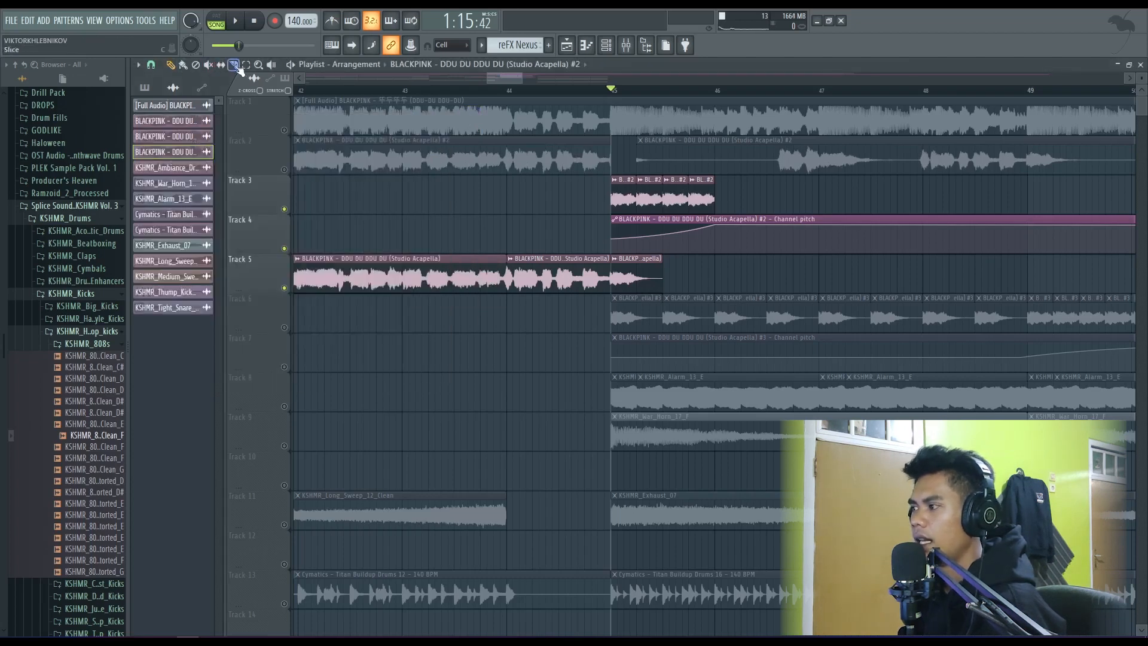
- Slice the Track 4 pitch automation clip at bar 46 and delete the part after the cut
click(724, 244)
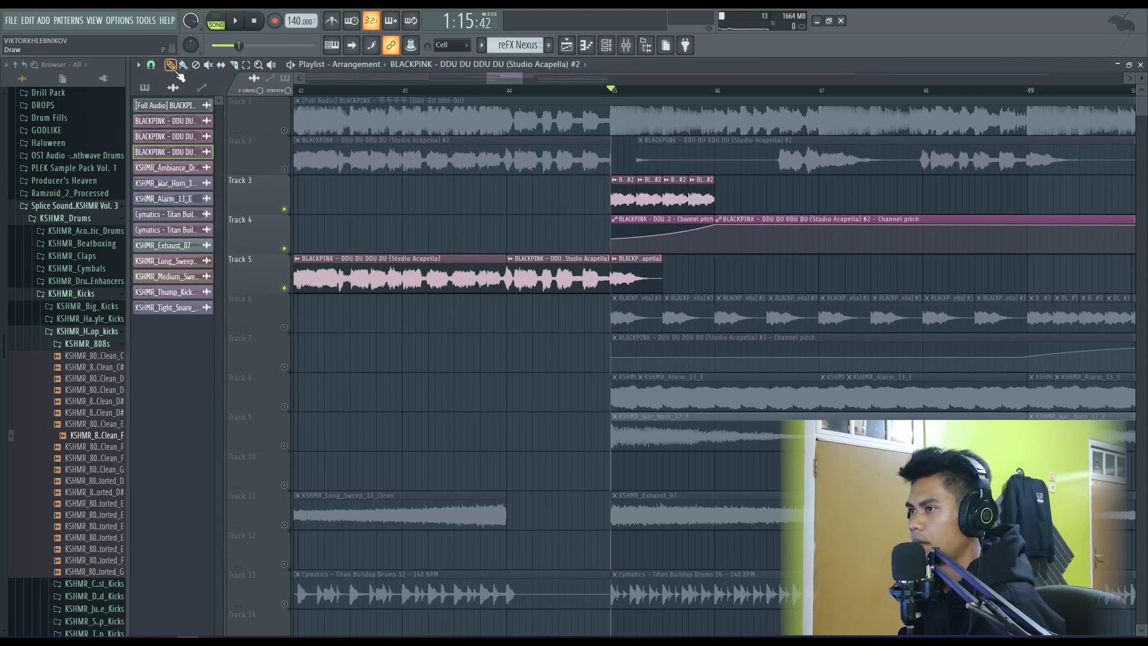
right_click(801, 221)
scroll(628, 210, down, 3)
scroll(598, 214, up, 3)
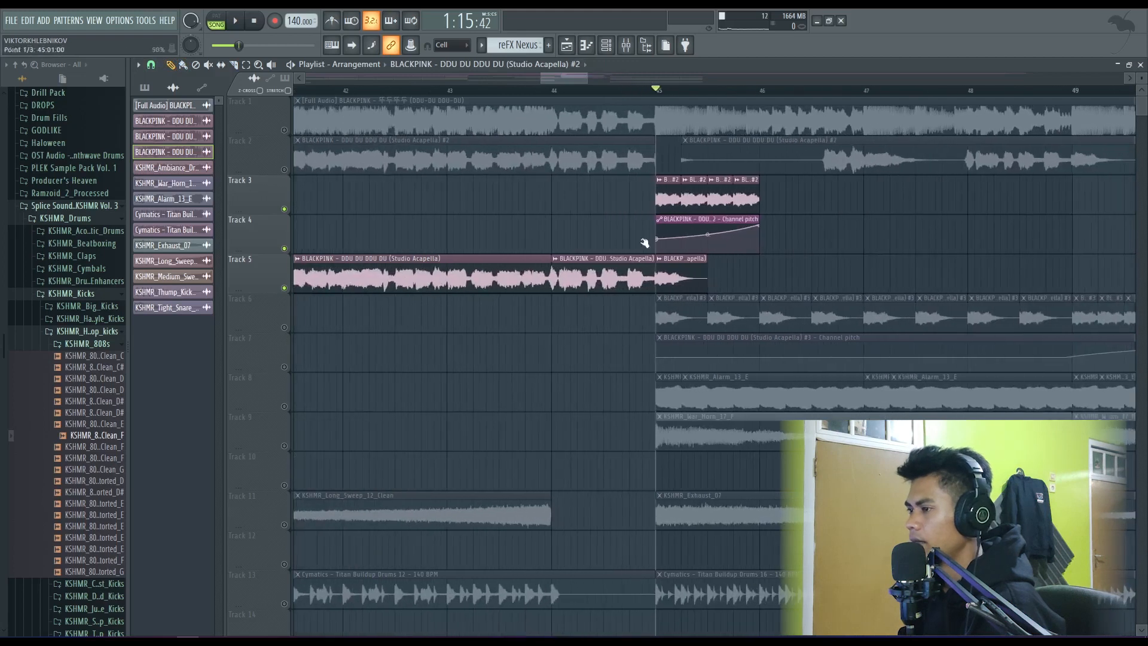
- Mute Track 5 and play the Track 3 vocal chops with their pitch automation from bar 45
click(285, 290)
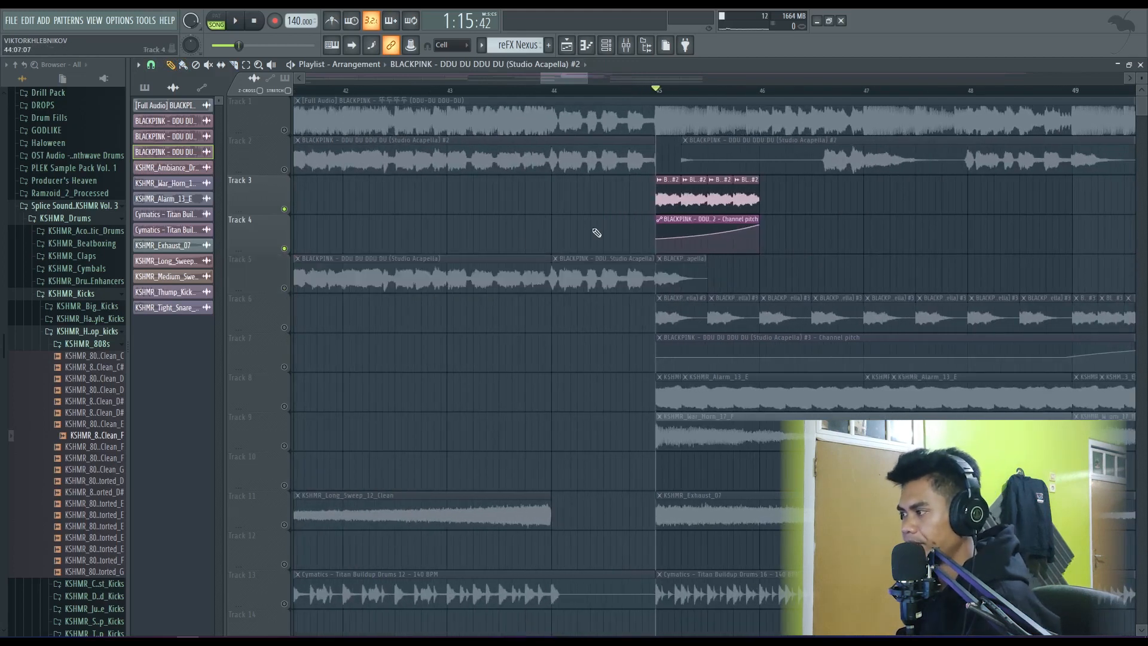
key(space)
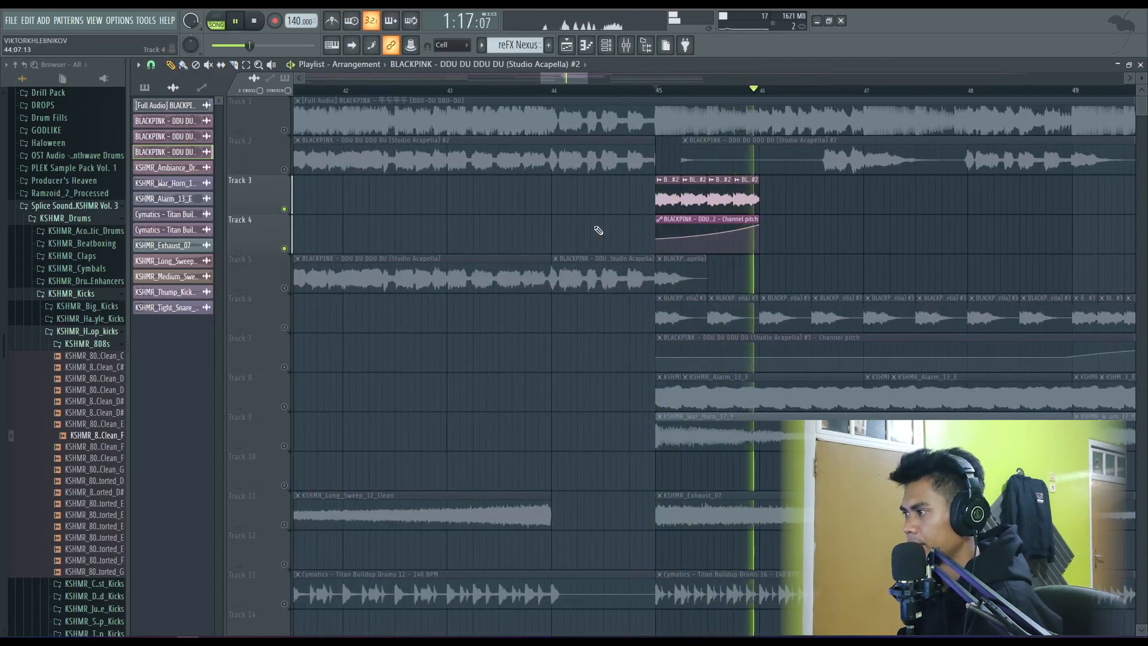
key(space)
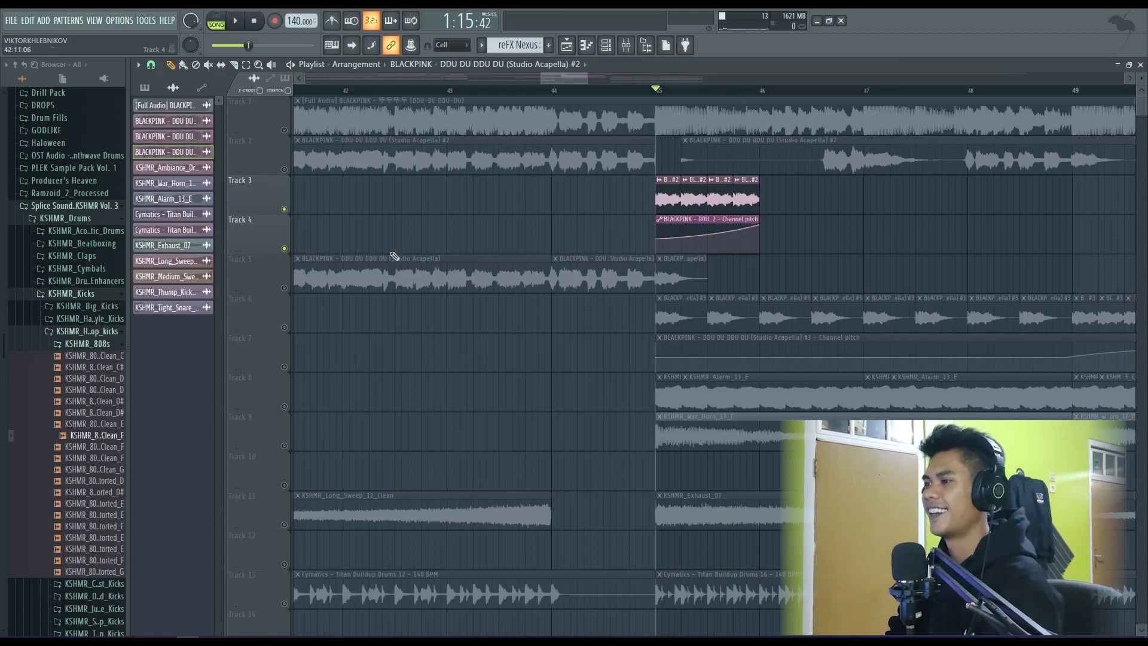
- Delete the vocal chops and pitch automation clip on Tracks 3 and 4, and unmute all other tracks except Track 1
key(Delete)
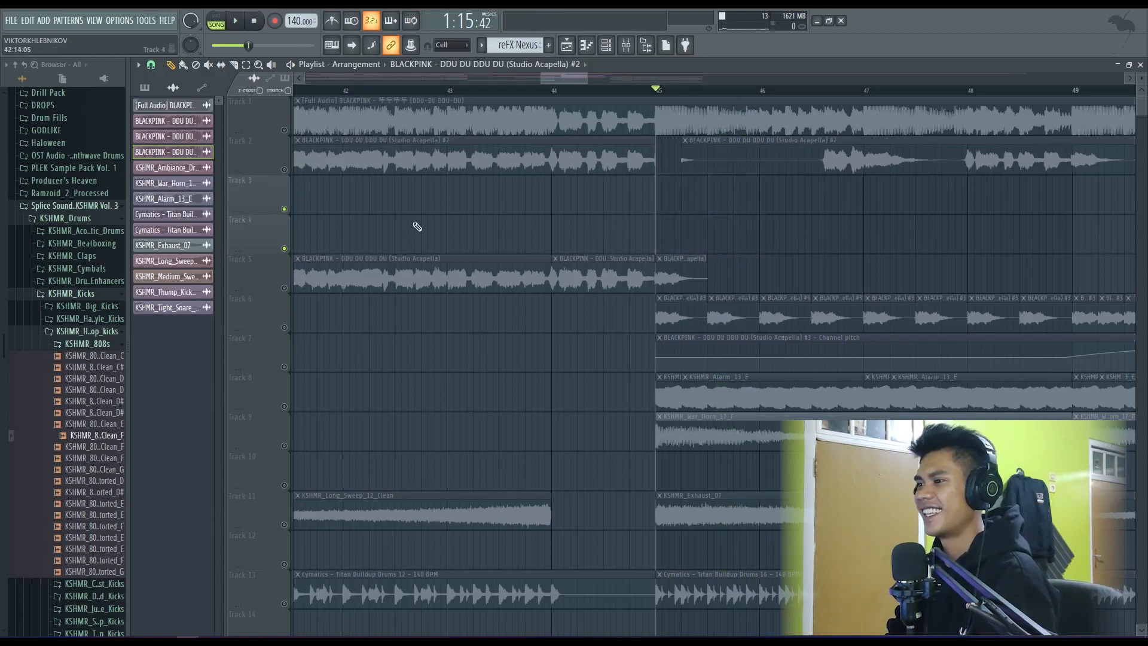
click(284, 169)
click(284, 130)
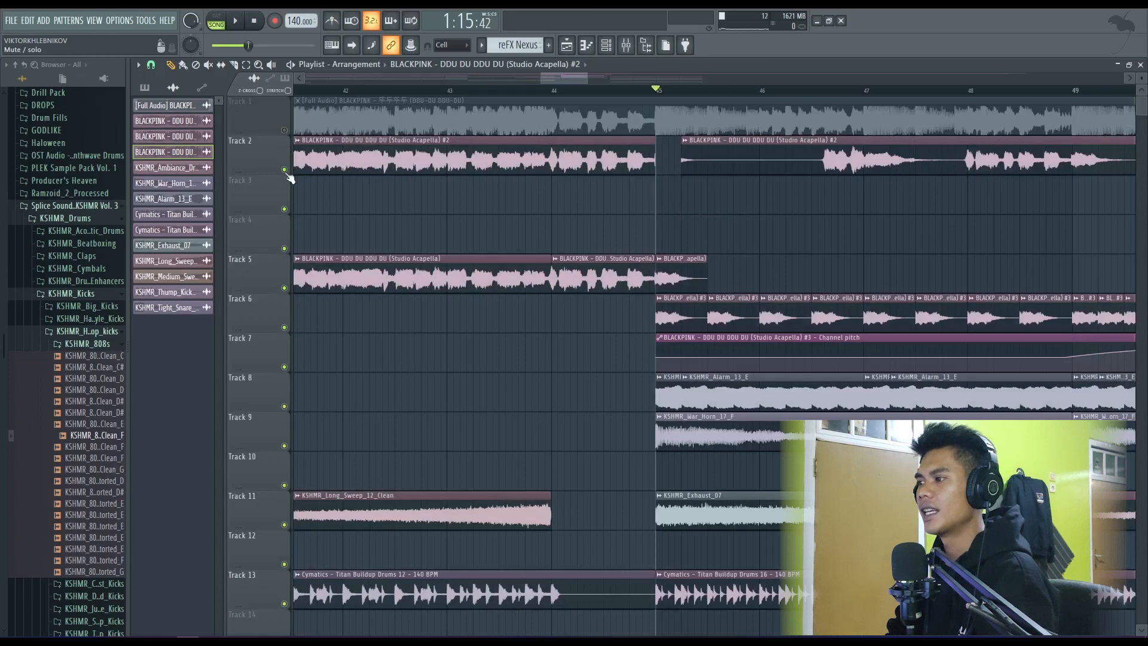
- Play the arrangement from bar 45 through the buildup and into the drop, checking how the layered tracks work together
scroll(413, 204, down, 8)
scroll(419, 227, down, 5)
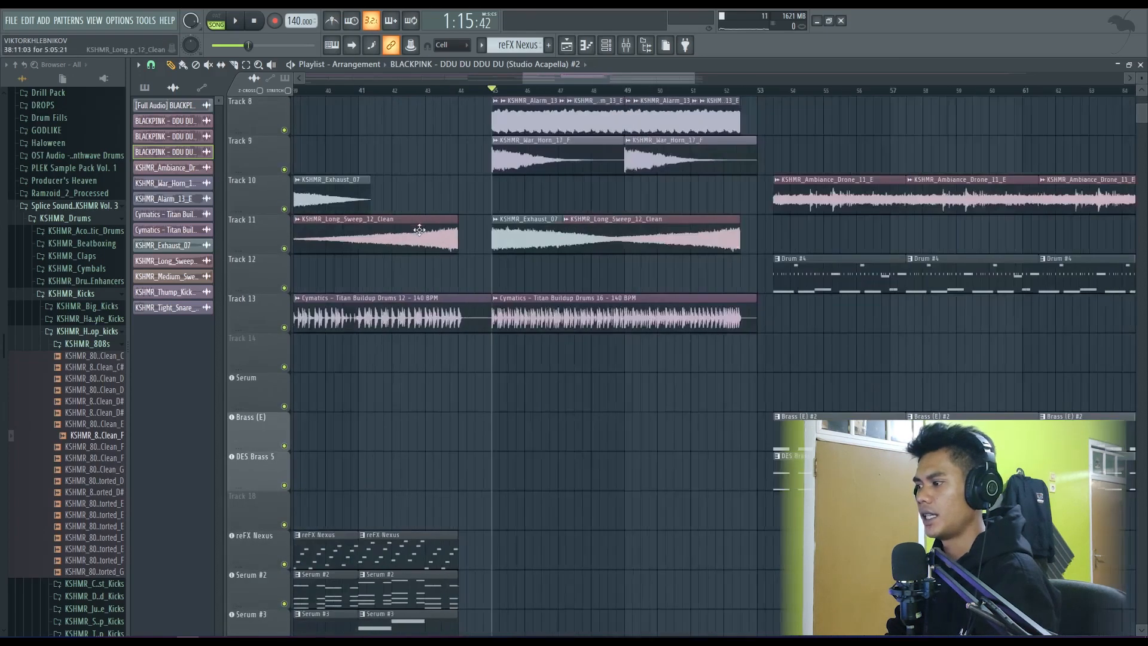
scroll(427, 246, up, 4)
scroll(443, 245, up, 4)
key(space)
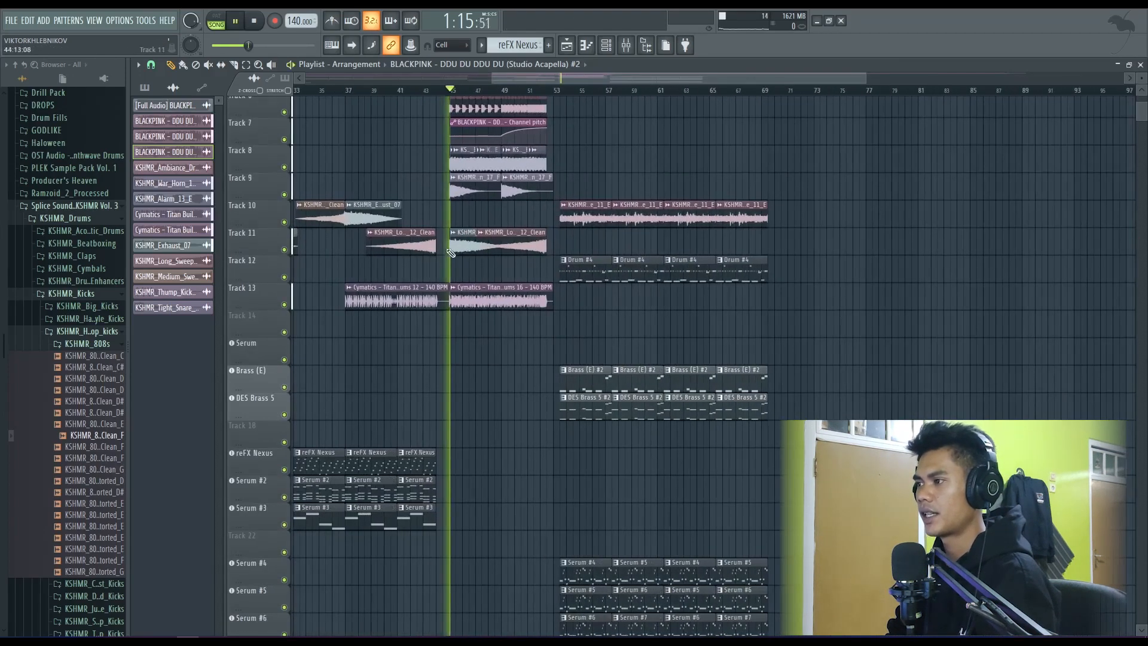
scroll(453, 245, down, 2)
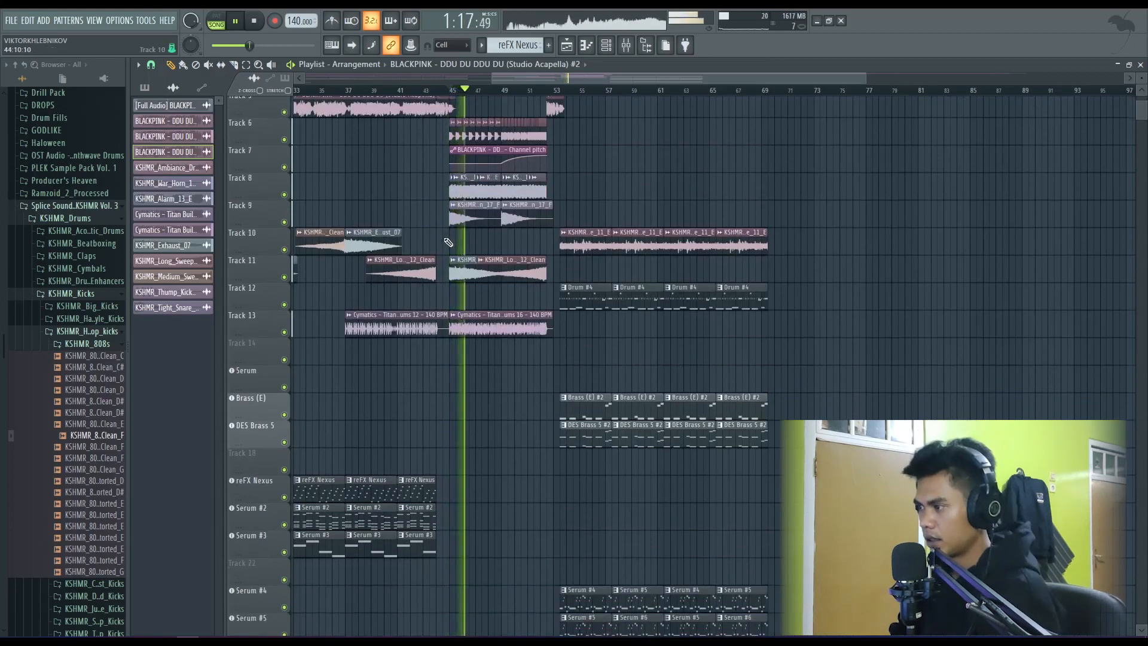
scroll(449, 247, down, 1)
scroll(446, 247, up, 5)
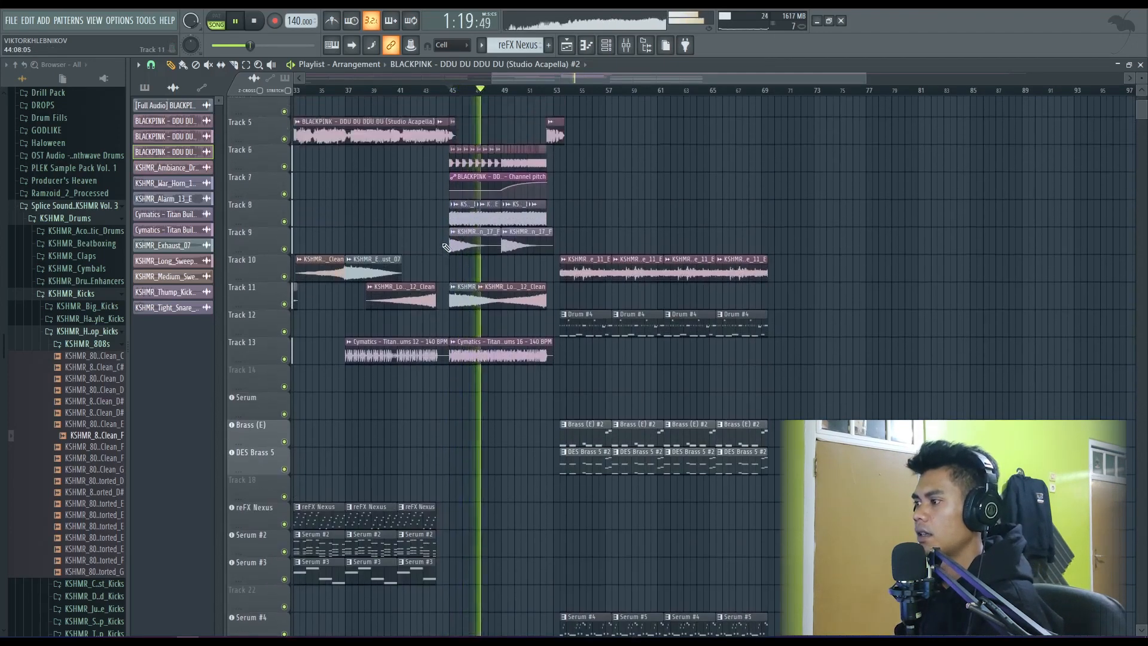
scroll(446, 247, down, 1)
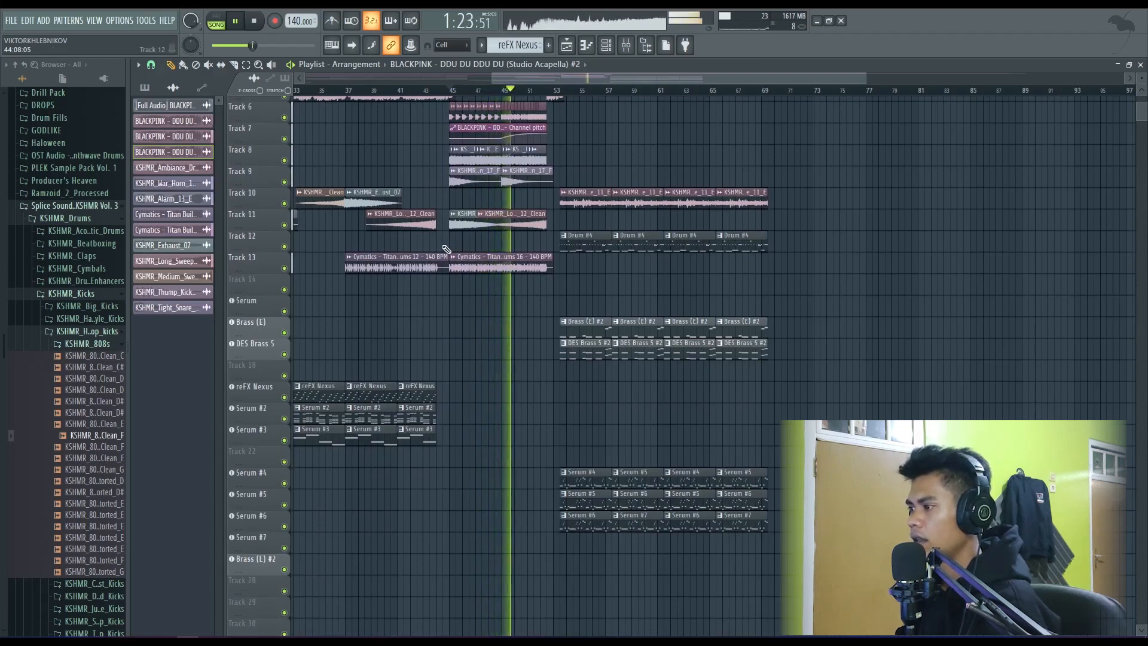
scroll(514, 268, up, 1)
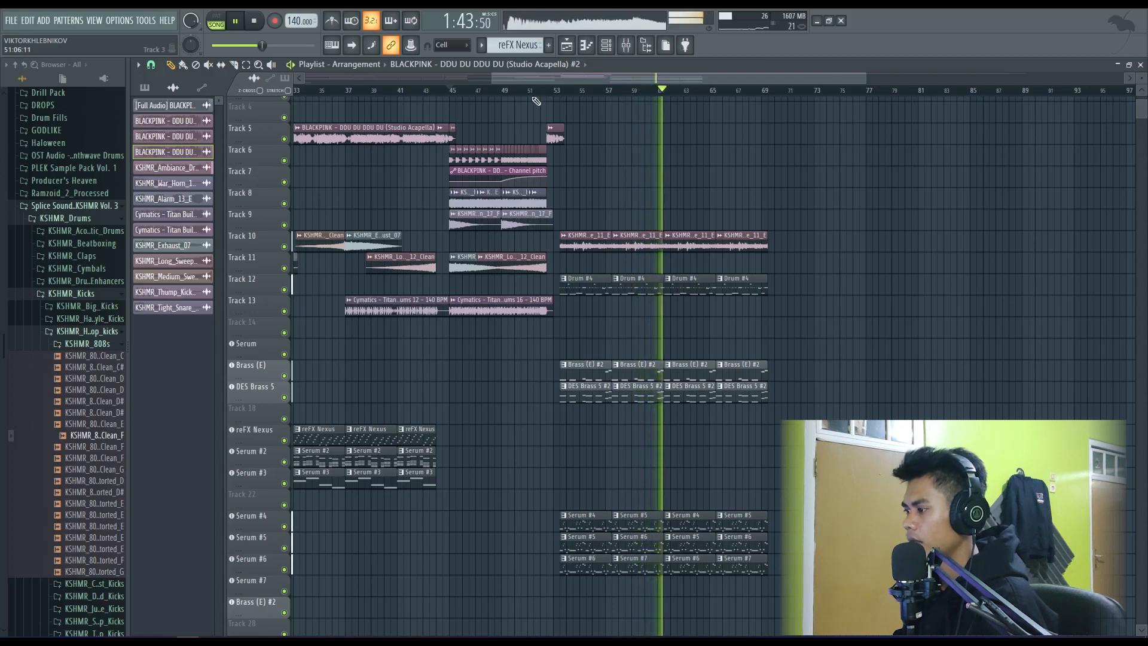
key(space)
- Set the playback position to bar 53 and play the start of the drop
scroll(630, 180, down, 3)
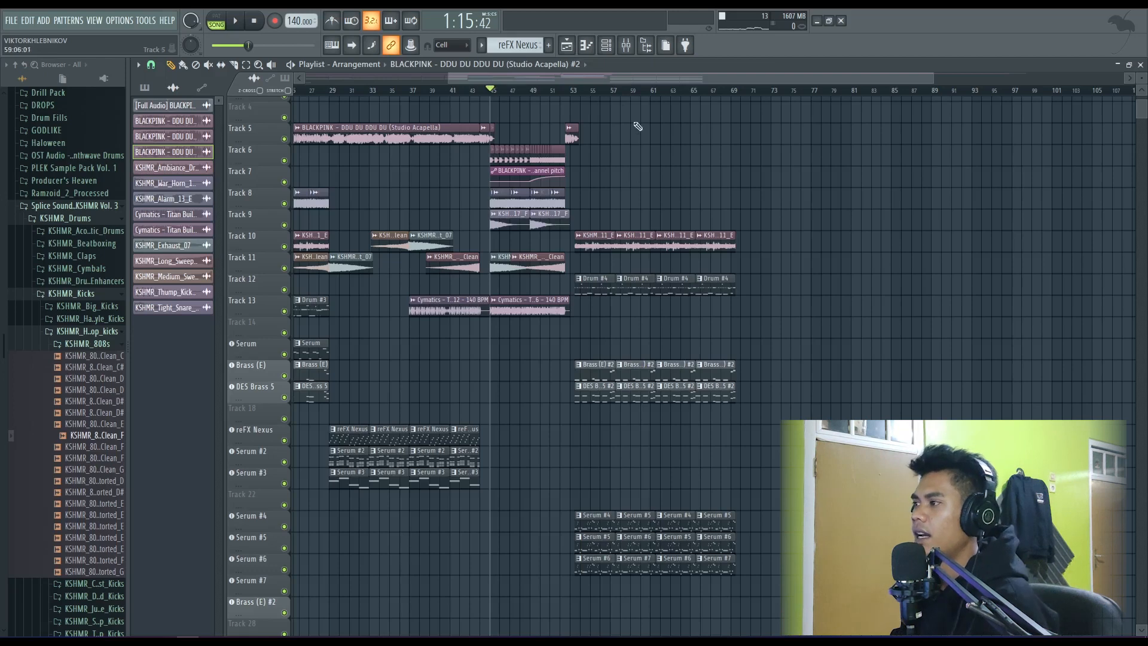
click(573, 93)
scroll(611, 196, up, 3)
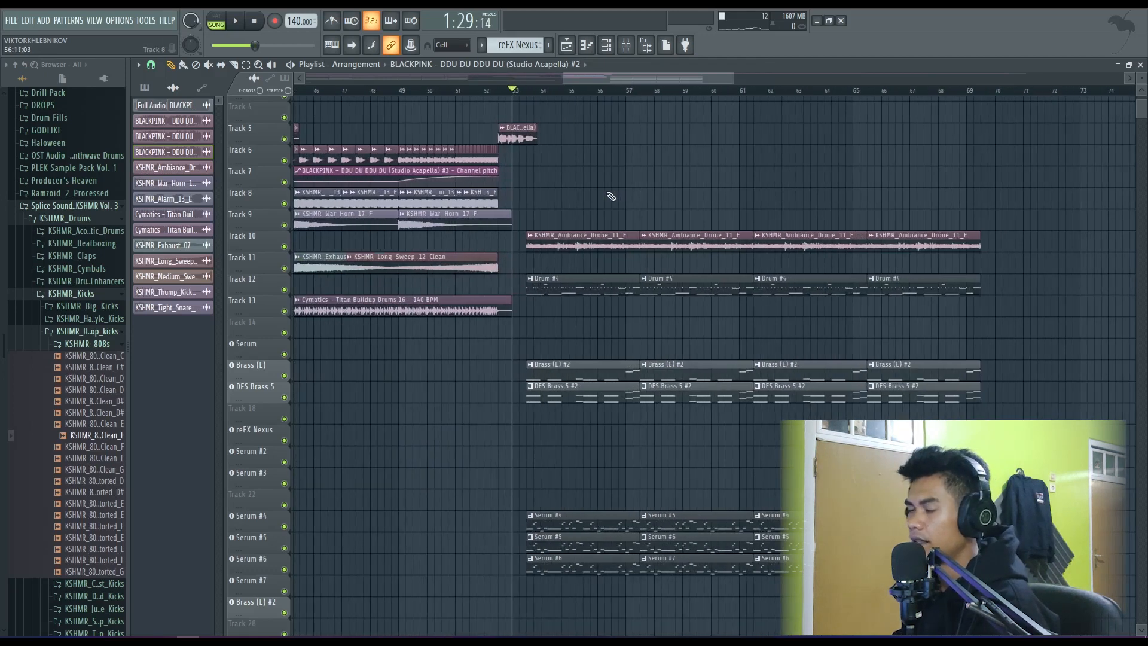
key(space)
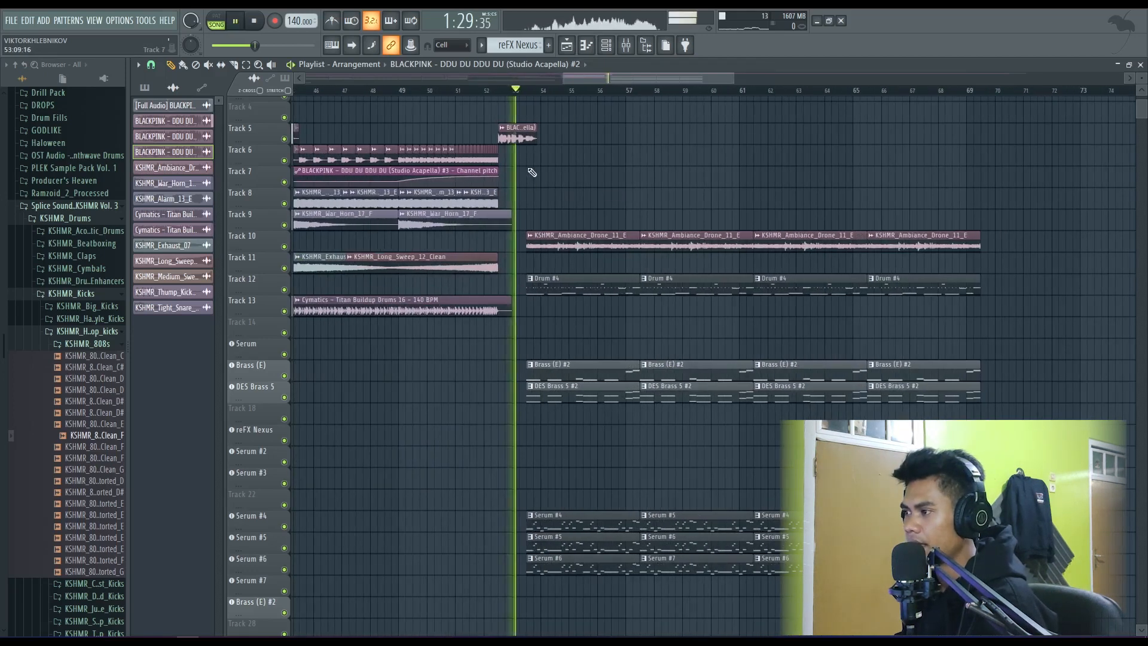
scroll(537, 204, down, 2)
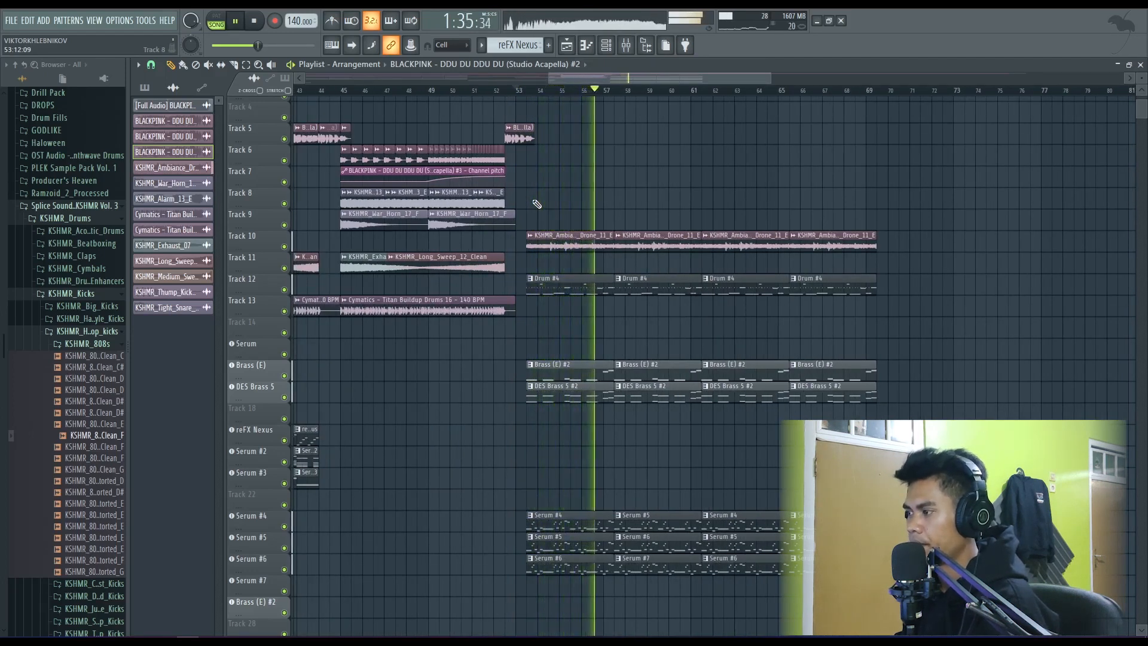
key(space)
scroll(536, 204, down, 1)
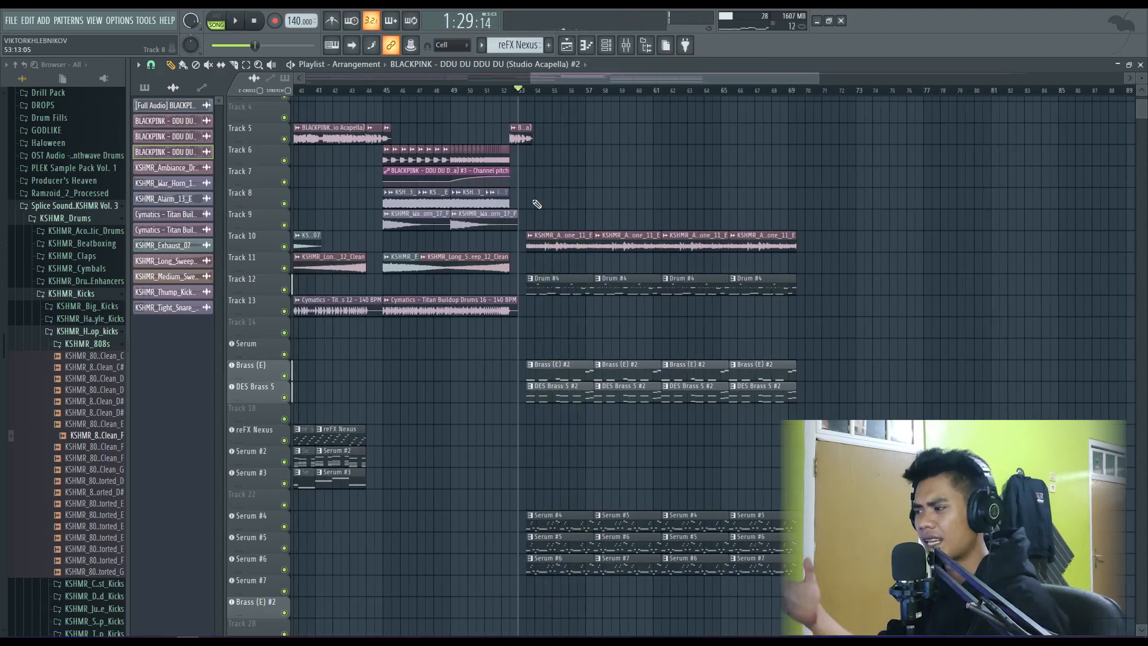
scroll(521, 208, down, 2)
scroll(518, 194, down, 2)
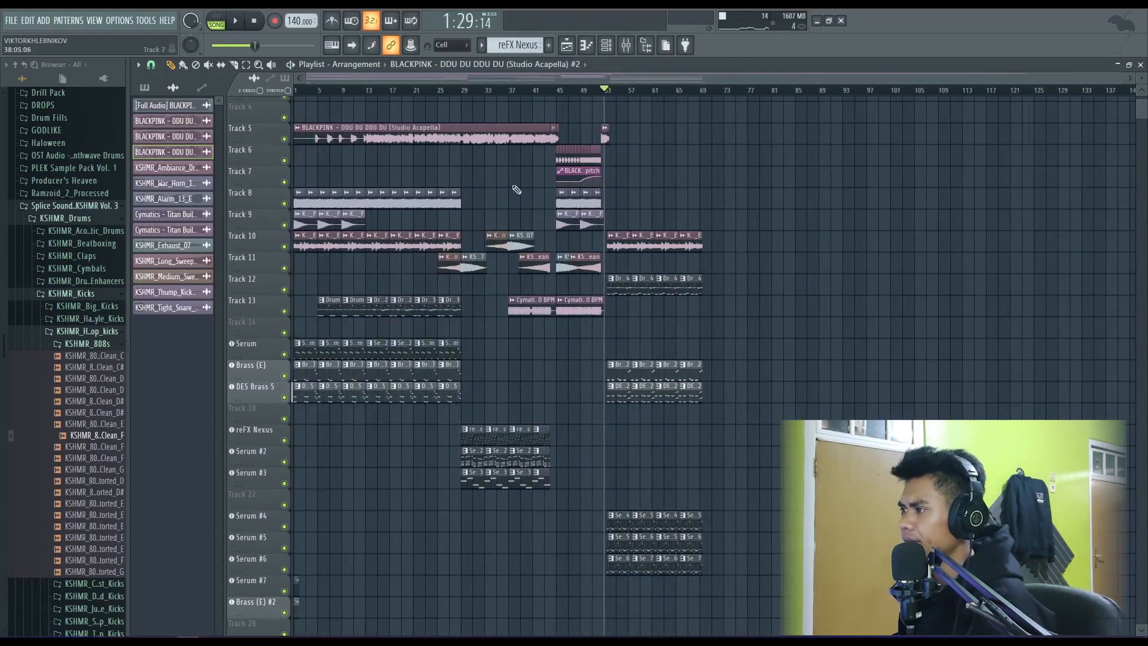
scroll(423, 232, up, 2)
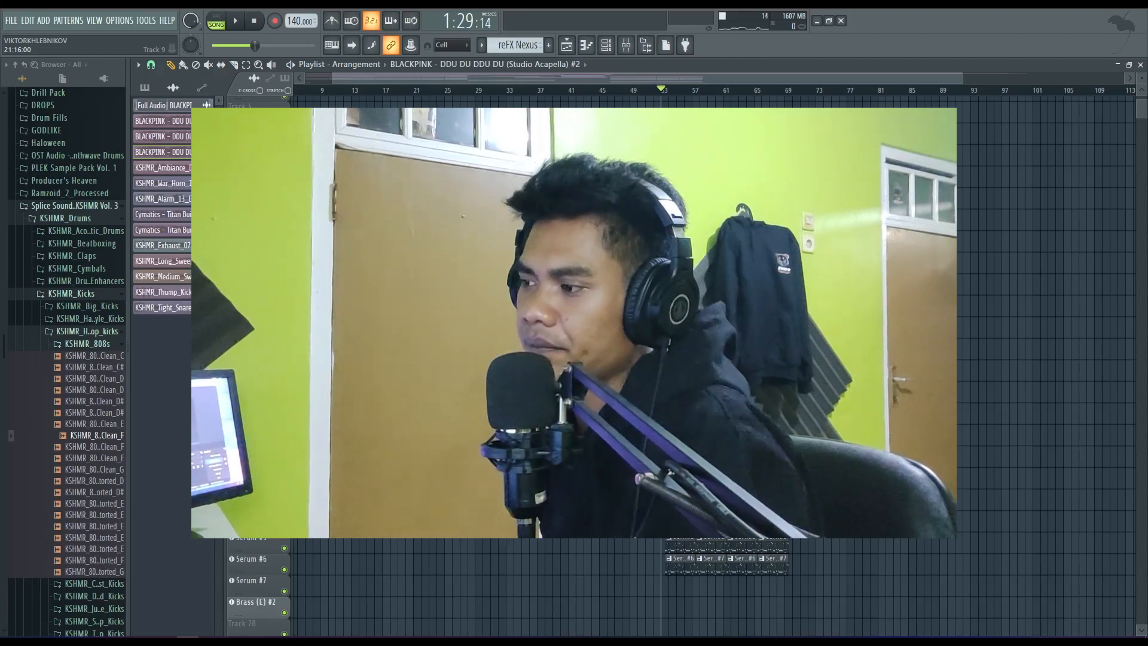
scroll(323, 132, up, 1)
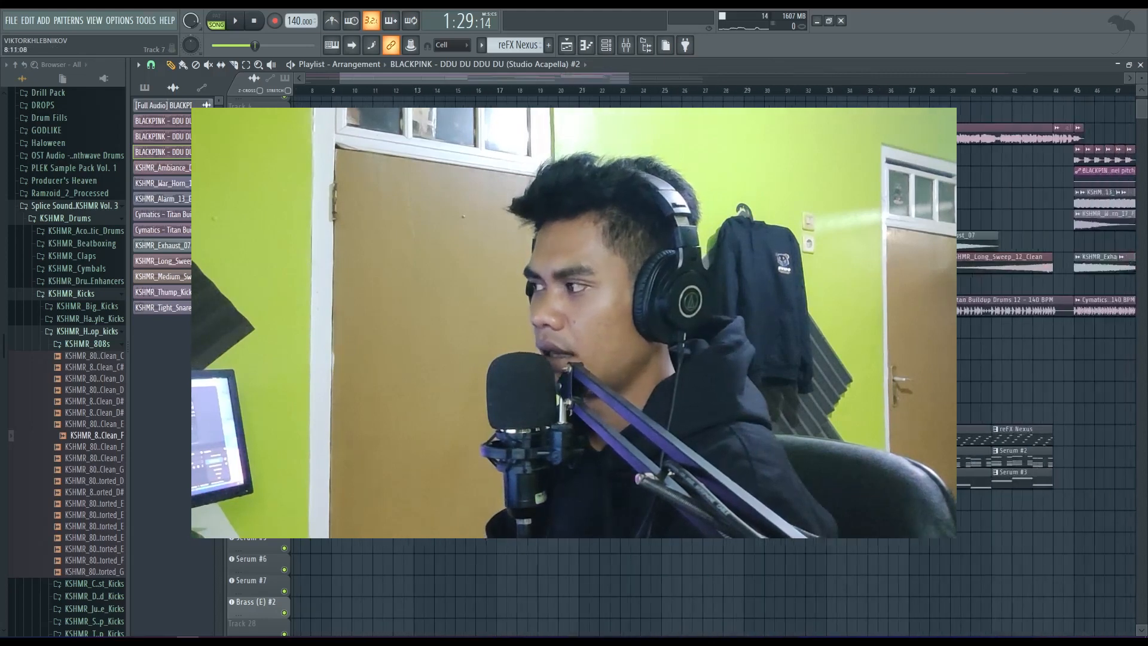
scroll(323, 131, down, 1)
drag(481, 78, 399, 96)
scroll(366, 131, down, 2)
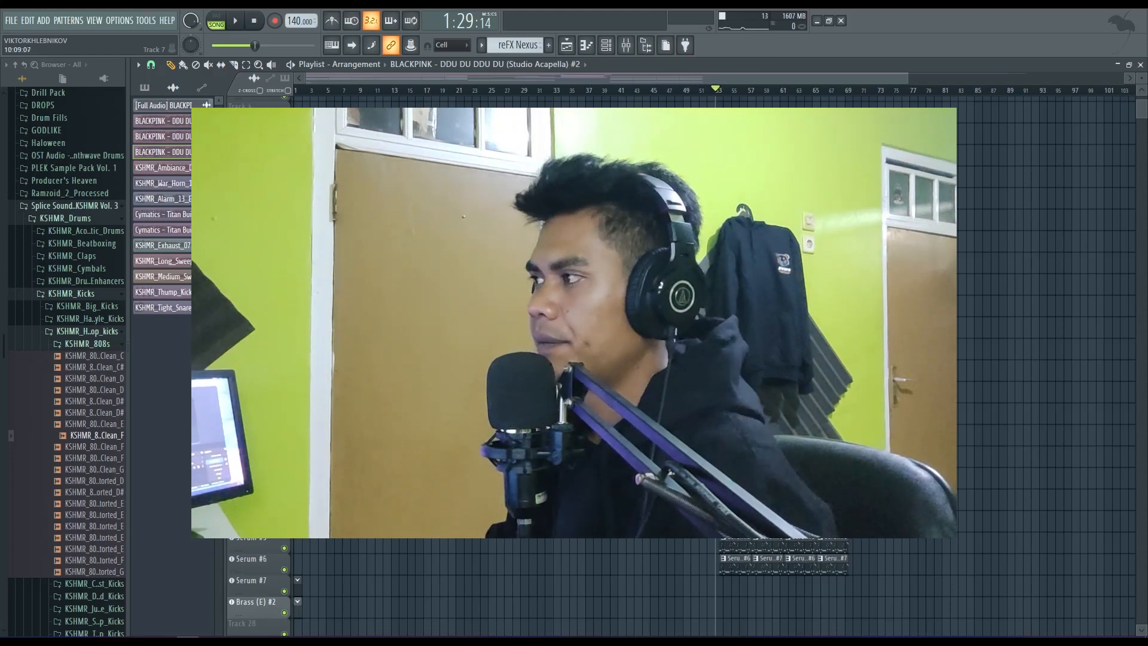
drag(906, 79, 734, 97)
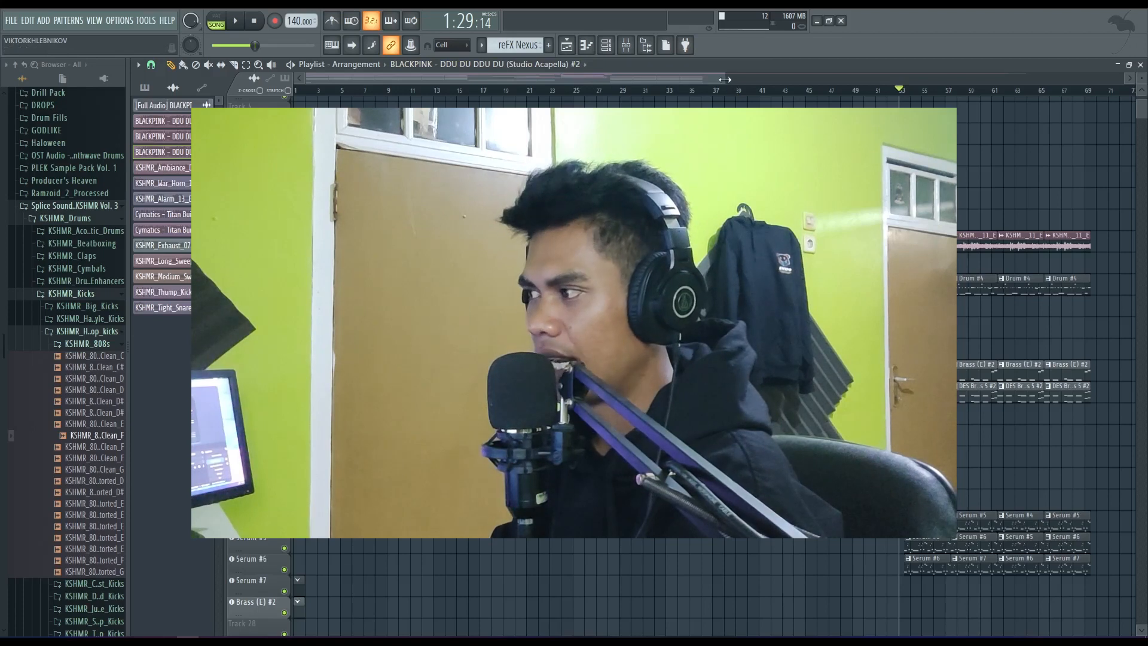
mouse_move(729, 80)
mouse_down()
mouse_move(740, 81)
mouse_move(722, 89)
mouse_up()
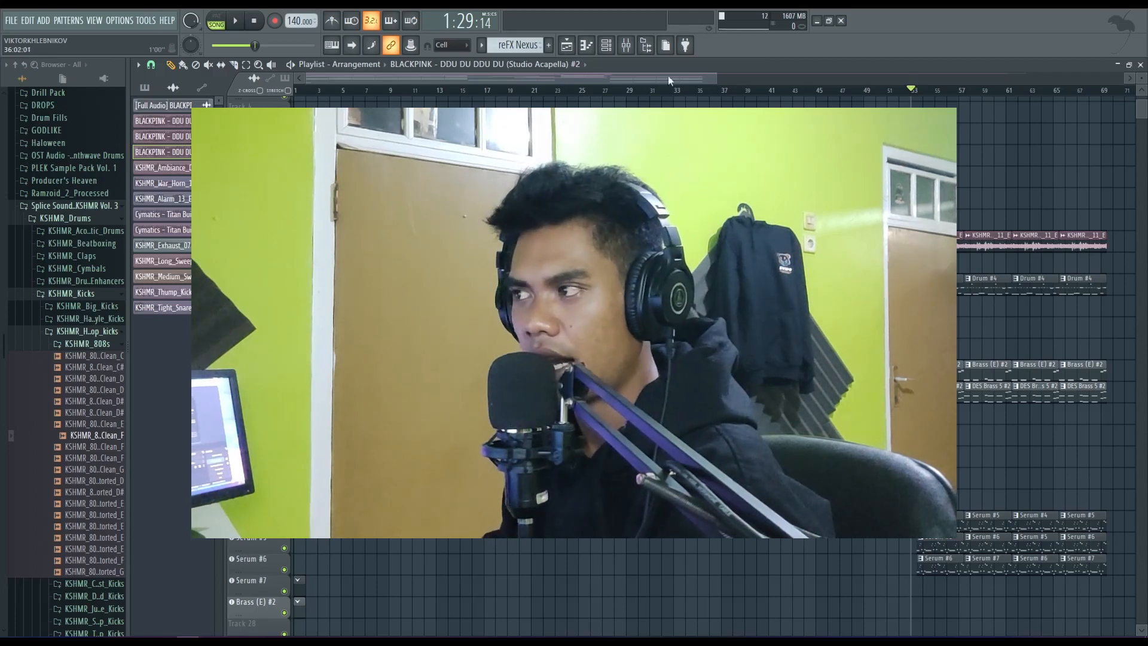
drag(714, 78, 926, 78)
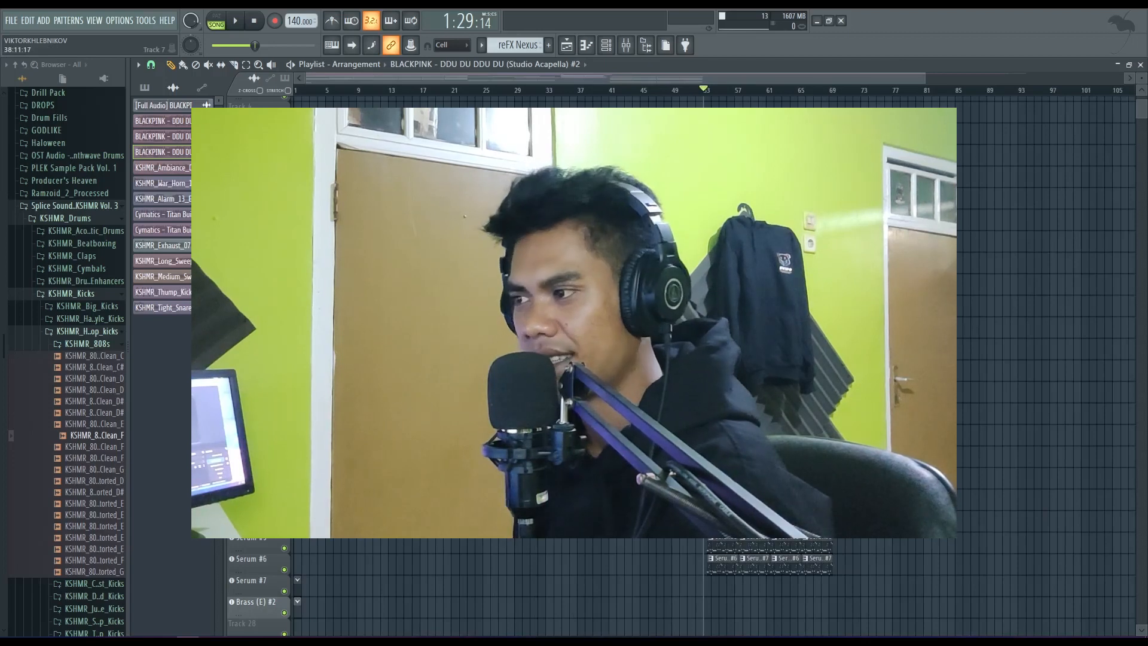